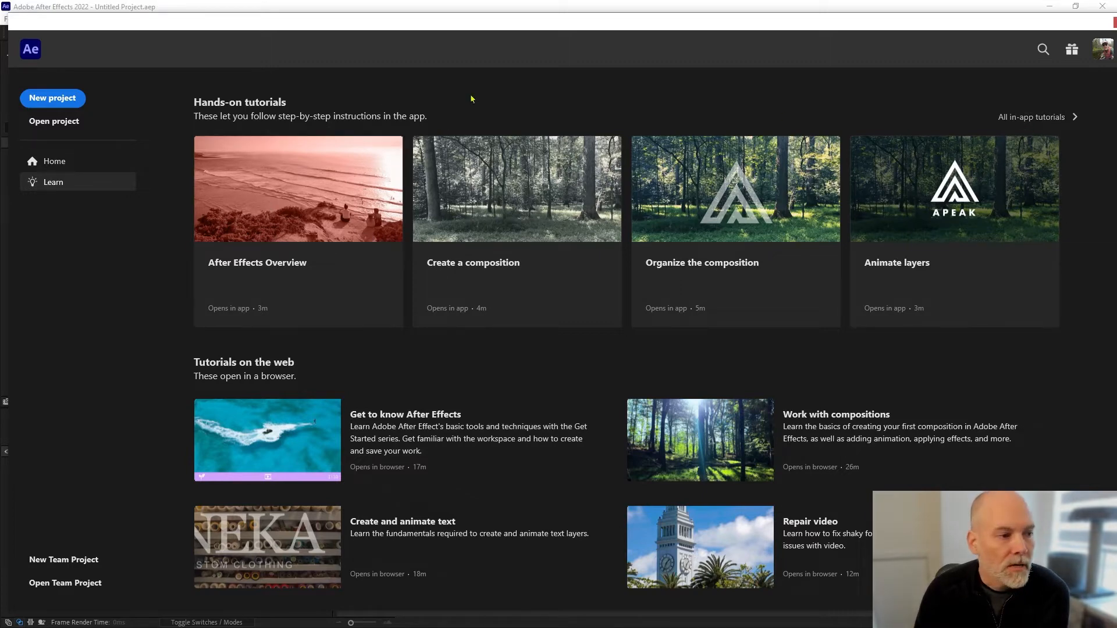
- Start a new project and look over the Project, Effect Controls, Composition and Timeline areas of the workspace
left_click(46, 100)
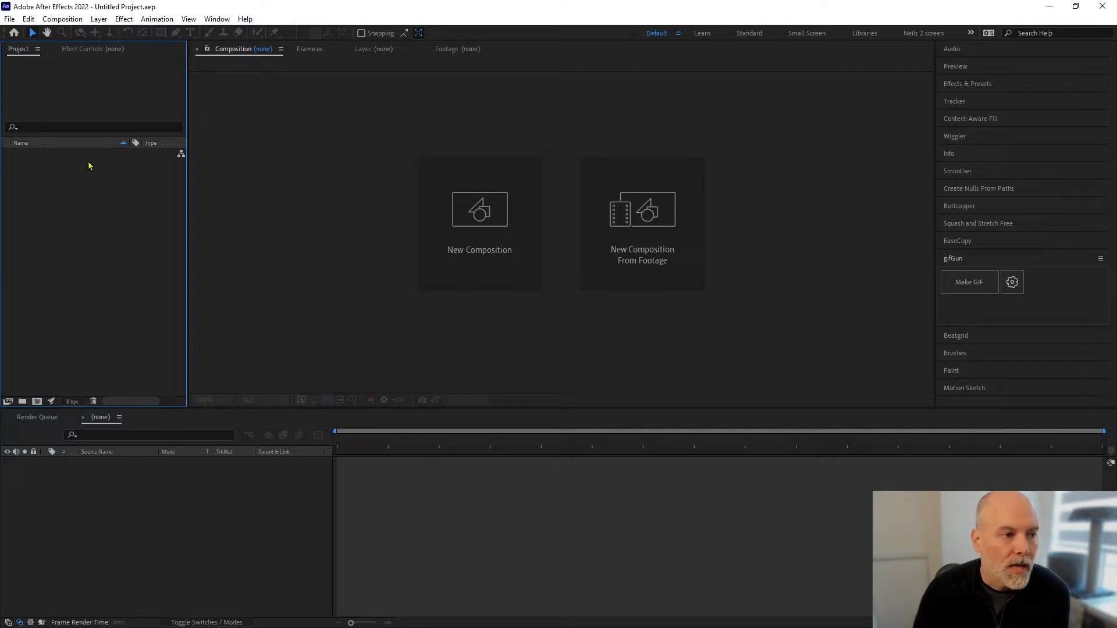
left_click(314, 145)
left_click(824, 508)
left_click(40, 76)
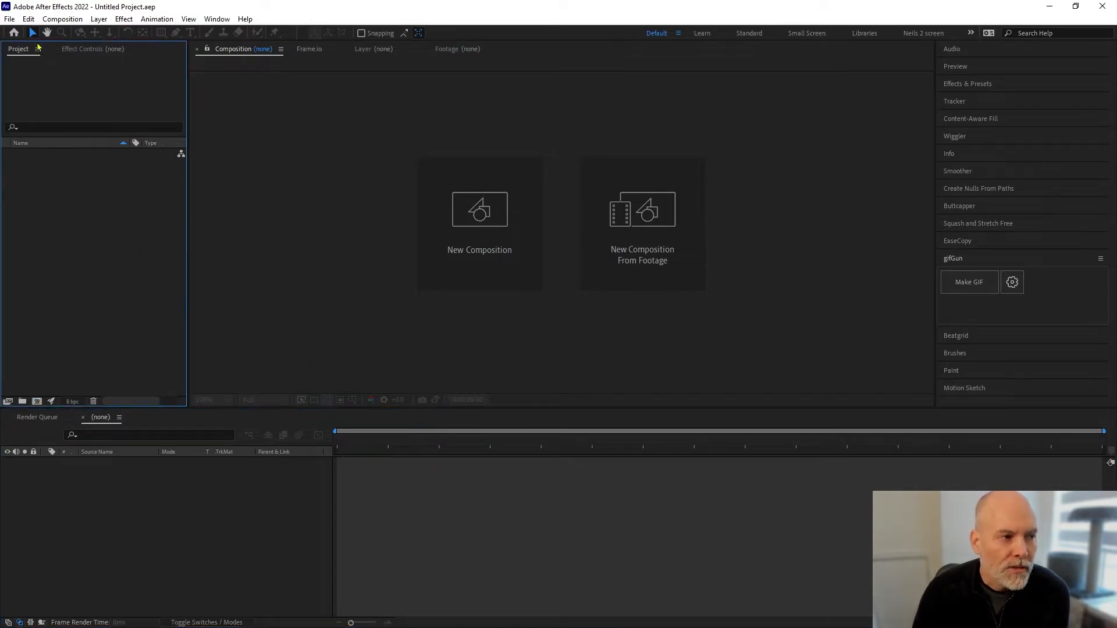
left_click(88, 49)
left_click(19, 53)
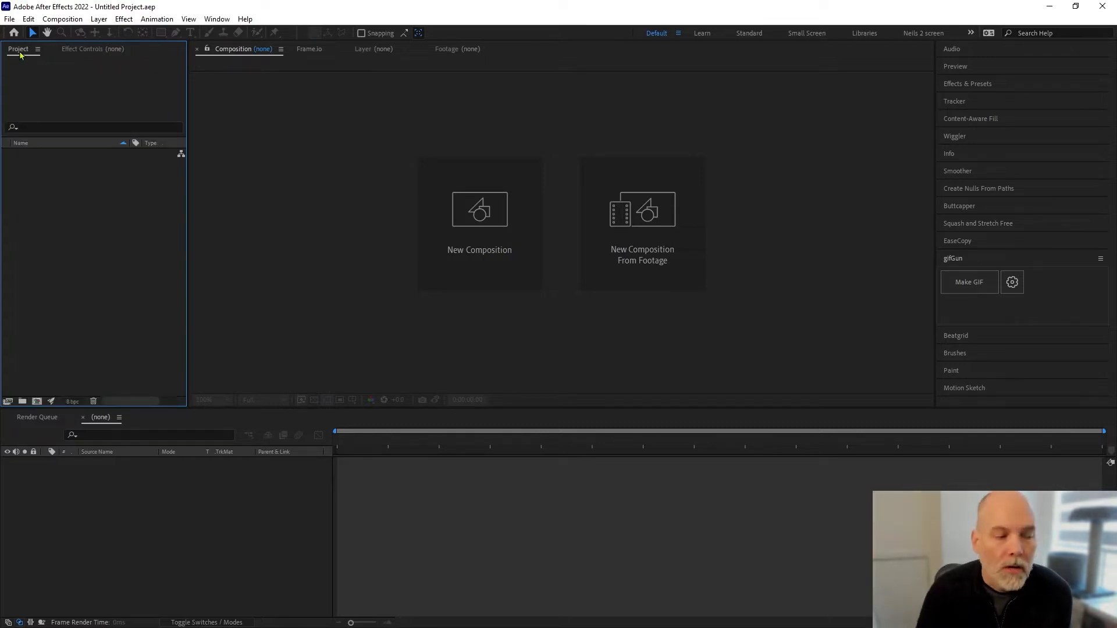
left_click(342, 143)
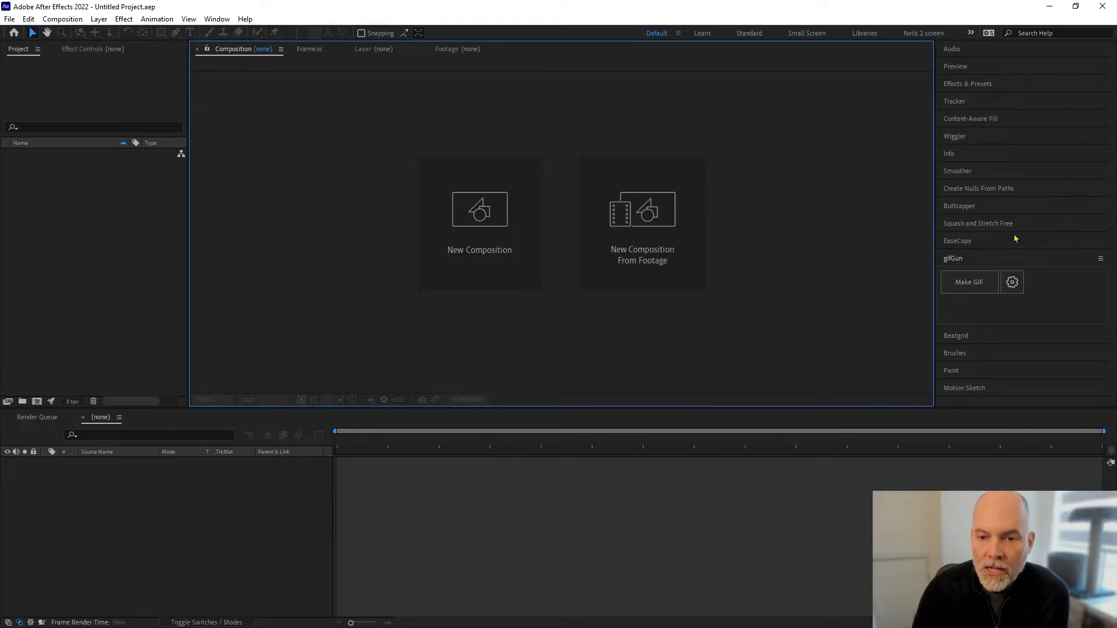
- Collapse the gifGun panel and bring the Composition, Project and Timeline areas into focus in turn
left_click(1015, 259)
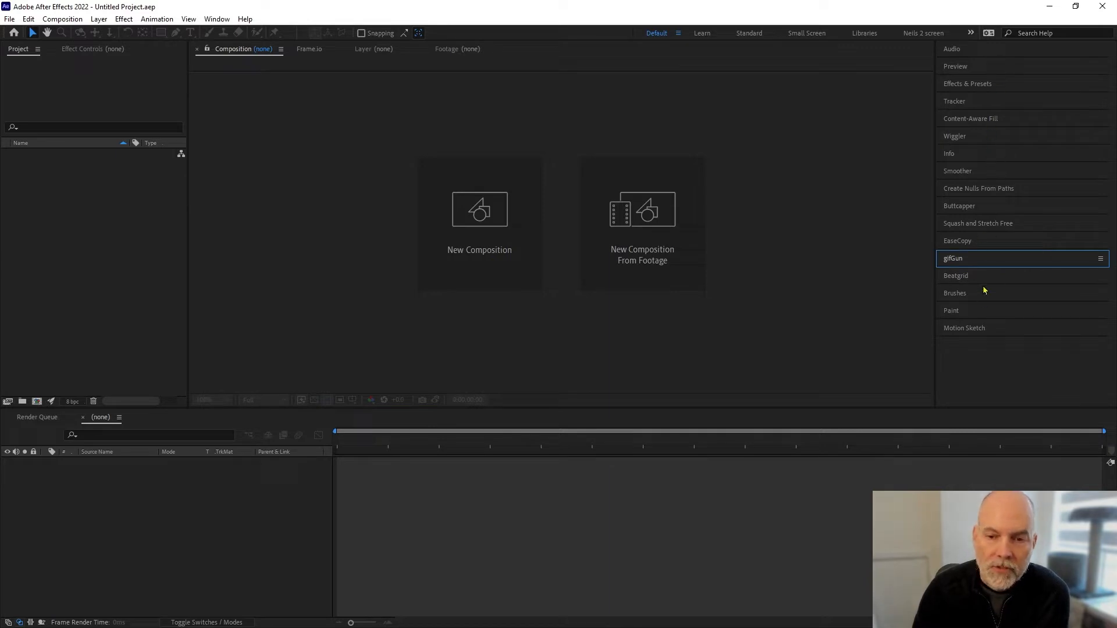
left_click(378, 298)
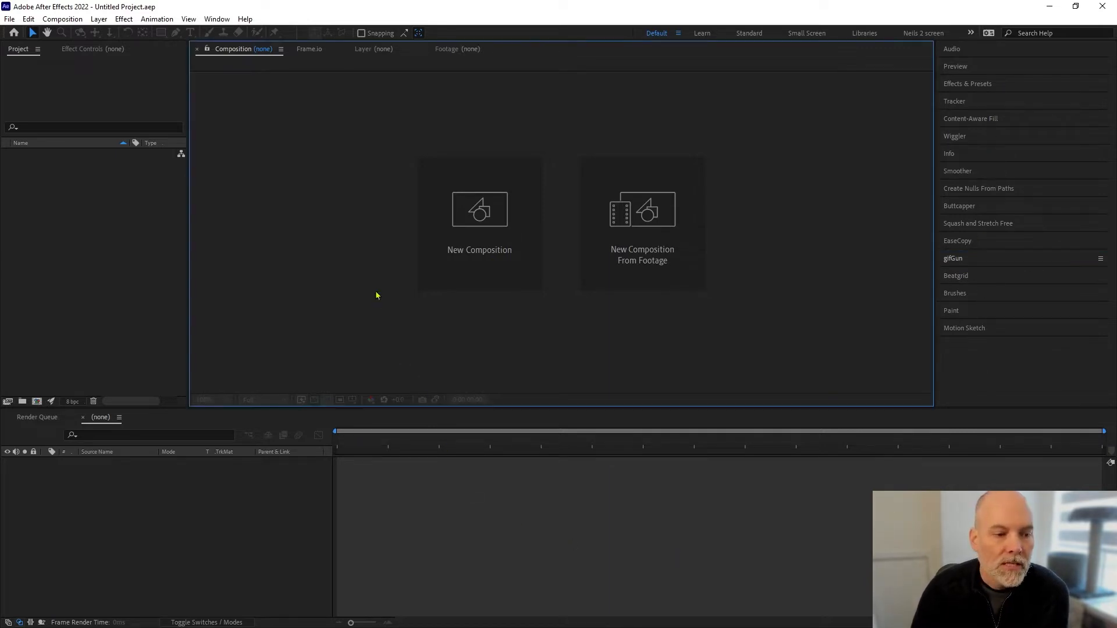
left_click(150, 245)
left_click(246, 511)
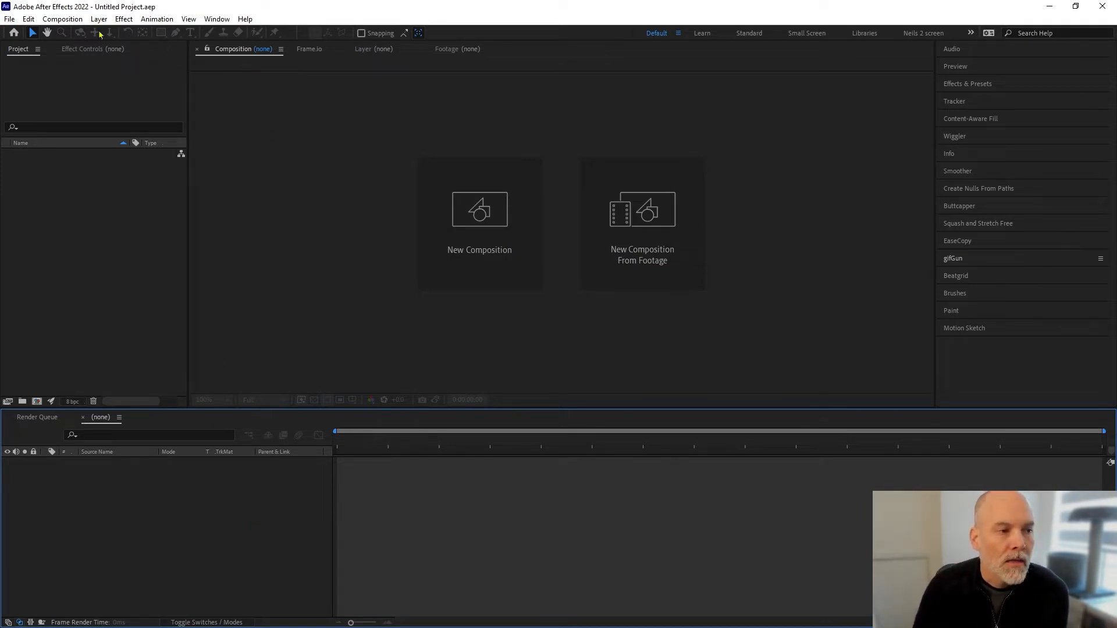
- Examine the file, composition, layer and animation commands and the full list of available panels and scripts
left_click(10, 21)
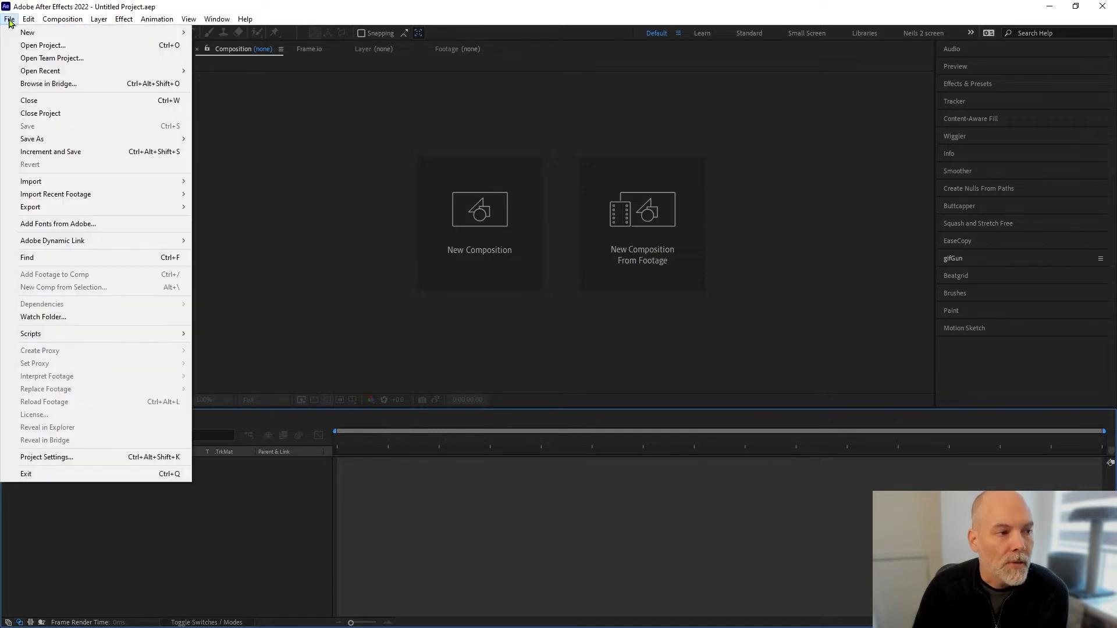
left_click(63, 20)
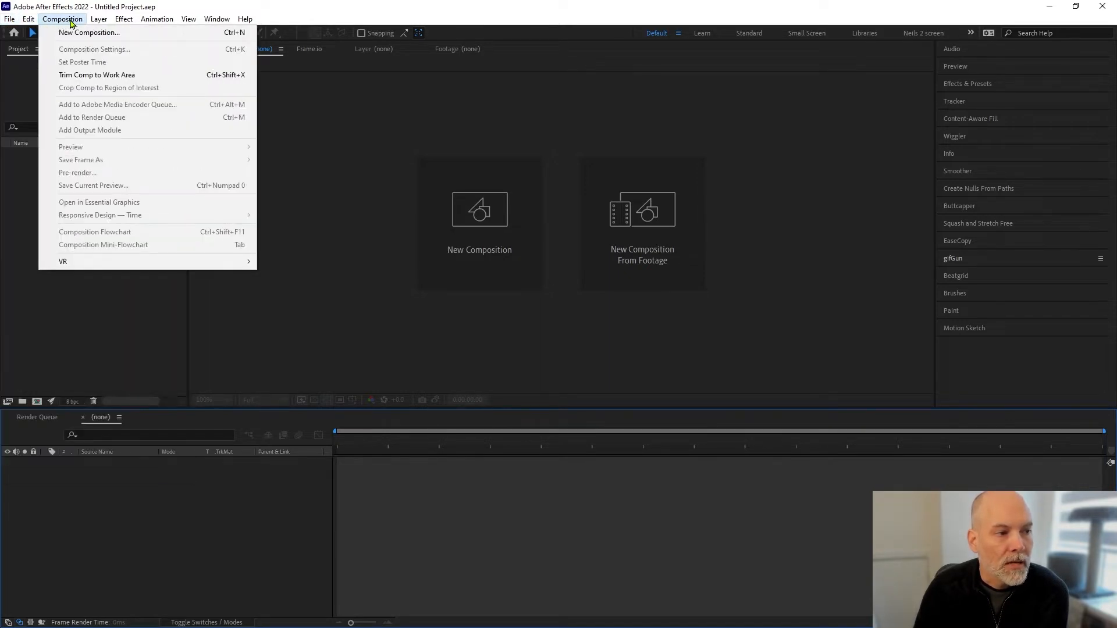
mouse_move(90, 22)
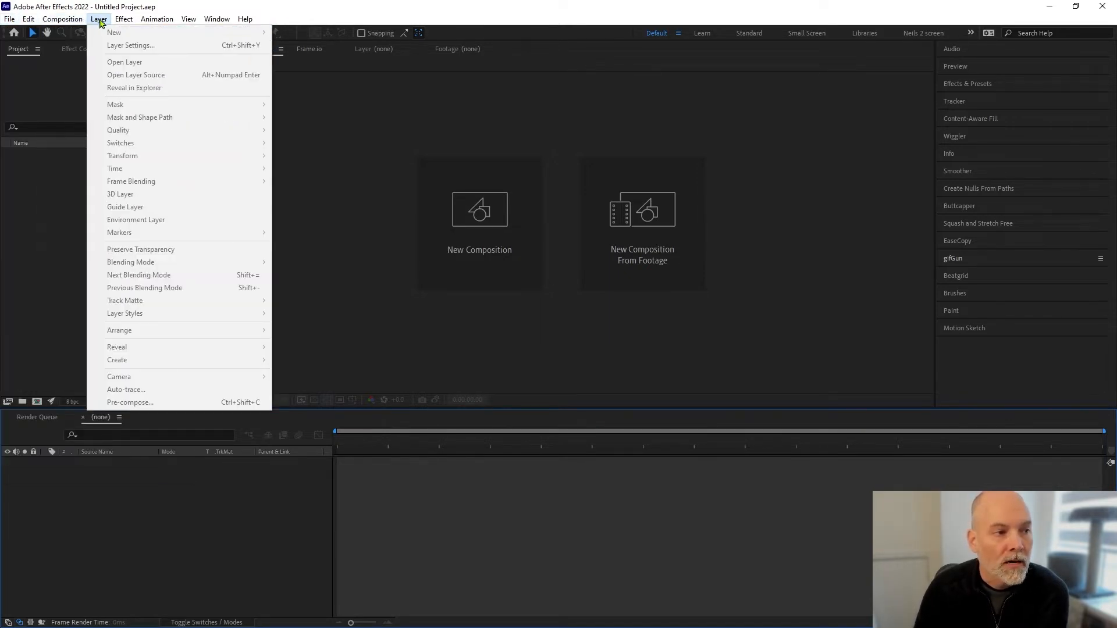
mouse_move(129, 20)
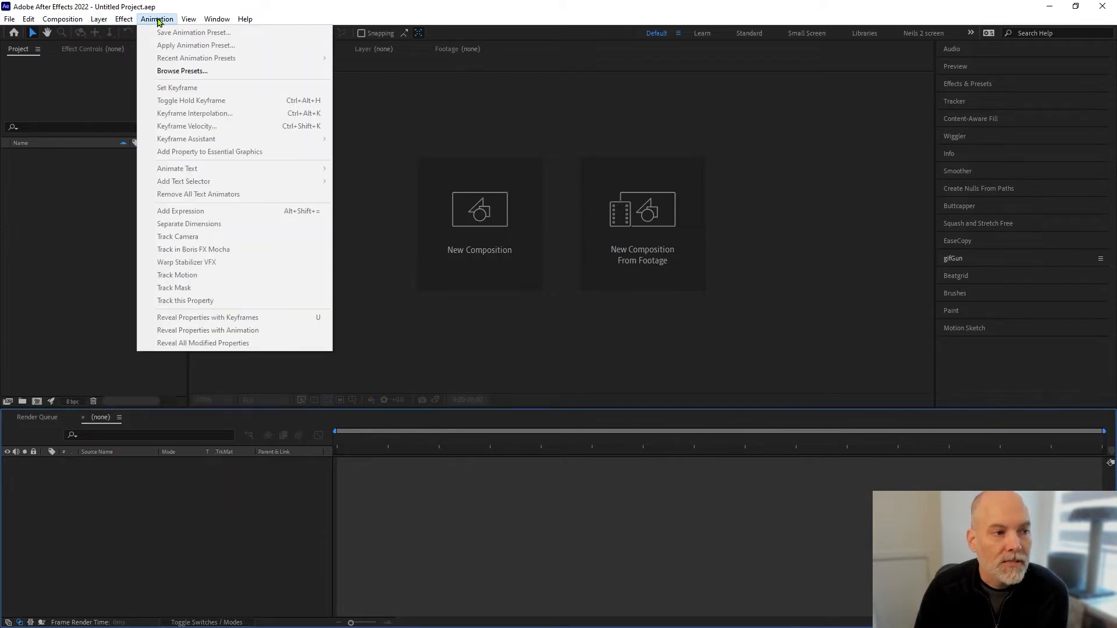
mouse_move(210, 22)
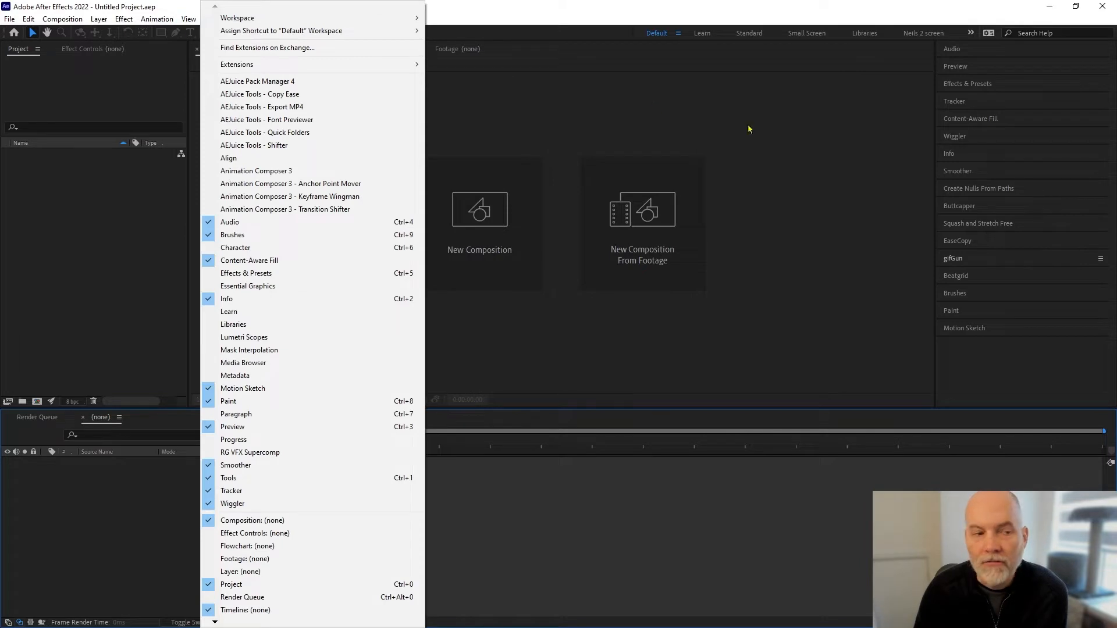
left_click(441, 112)
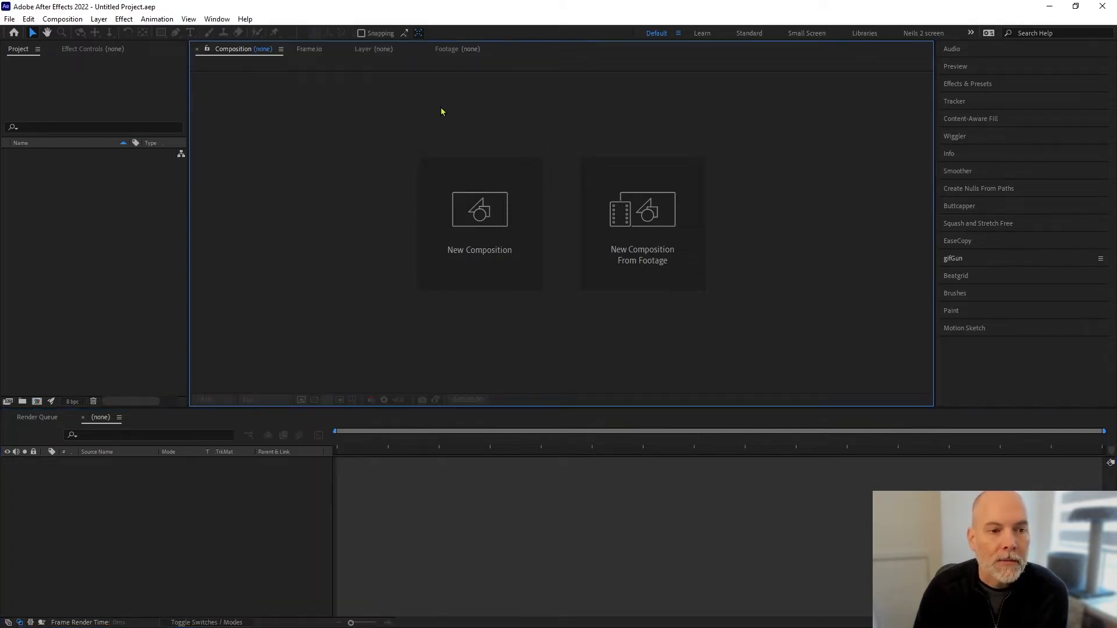
left_click(216, 19)
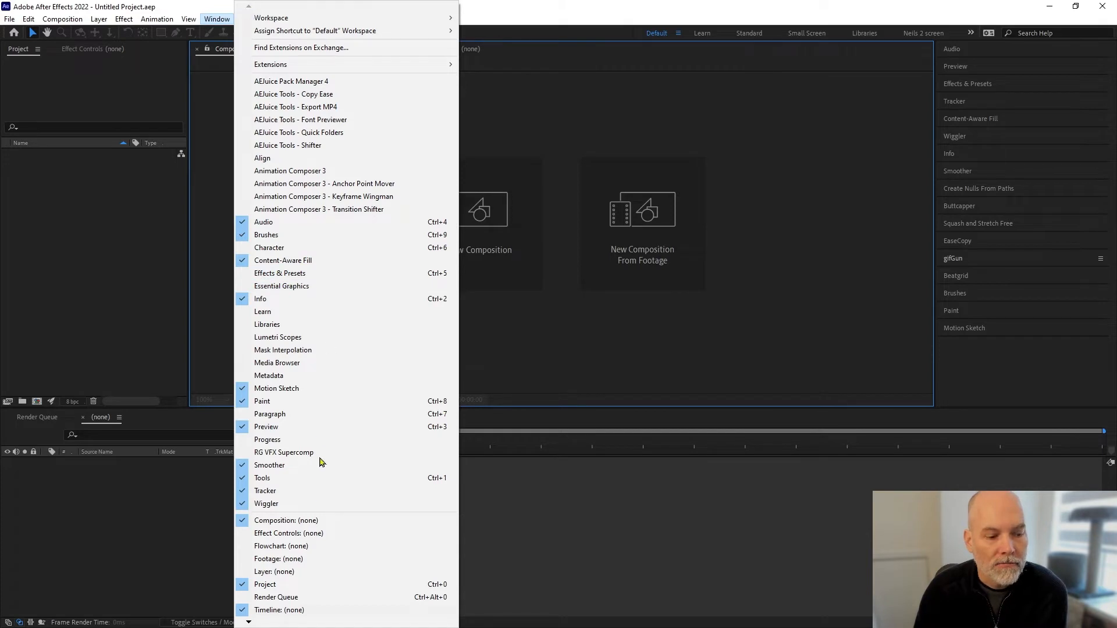
mouse_move(248, 624)
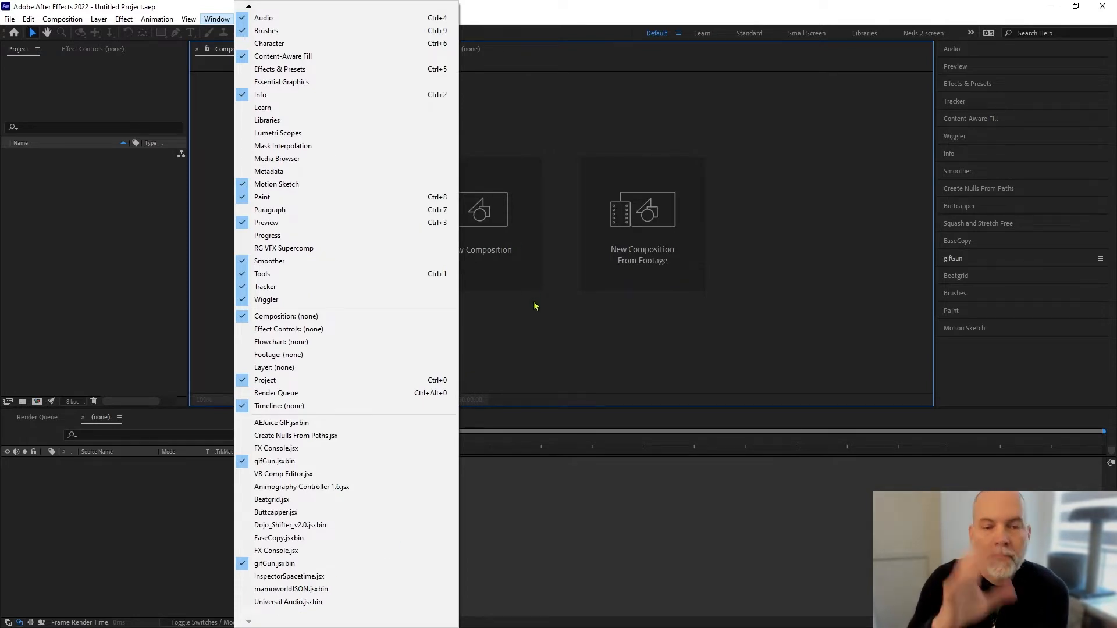
left_click(504, 328)
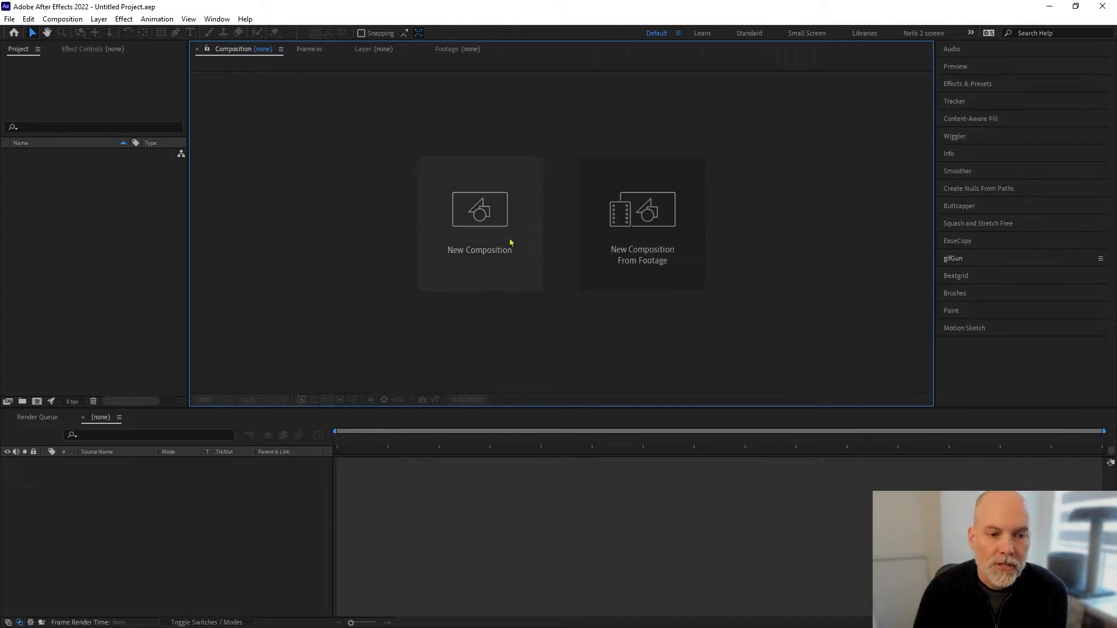
- Begin a new composition using the HDTV 1080 29.97 preset with a frame rate of 29.97 frames per second
left_click(478, 213)
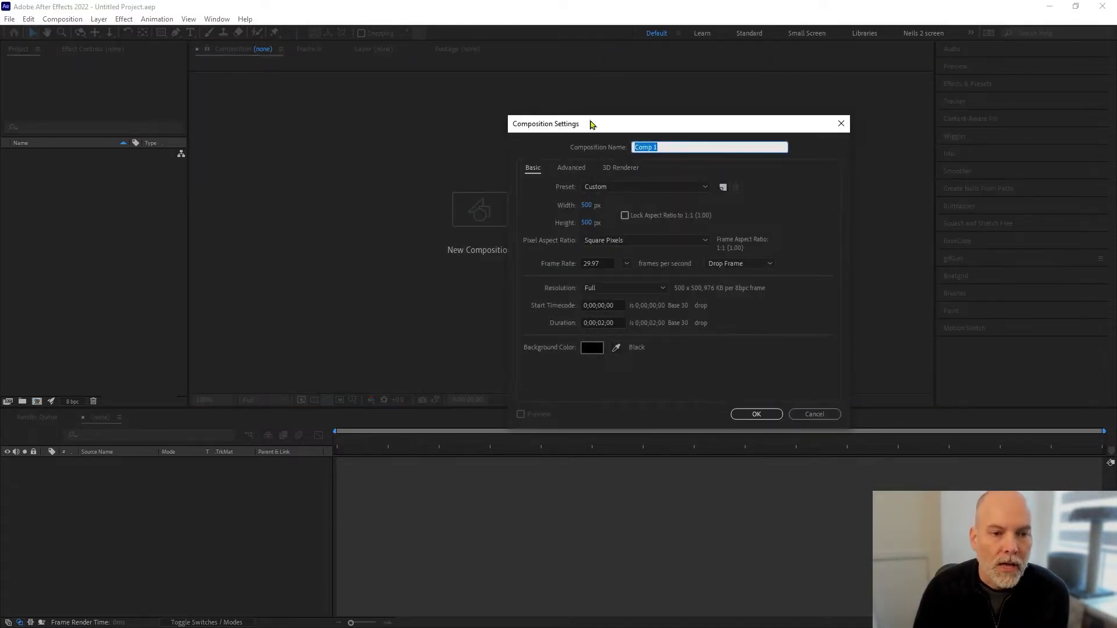
left_click(654, 138)
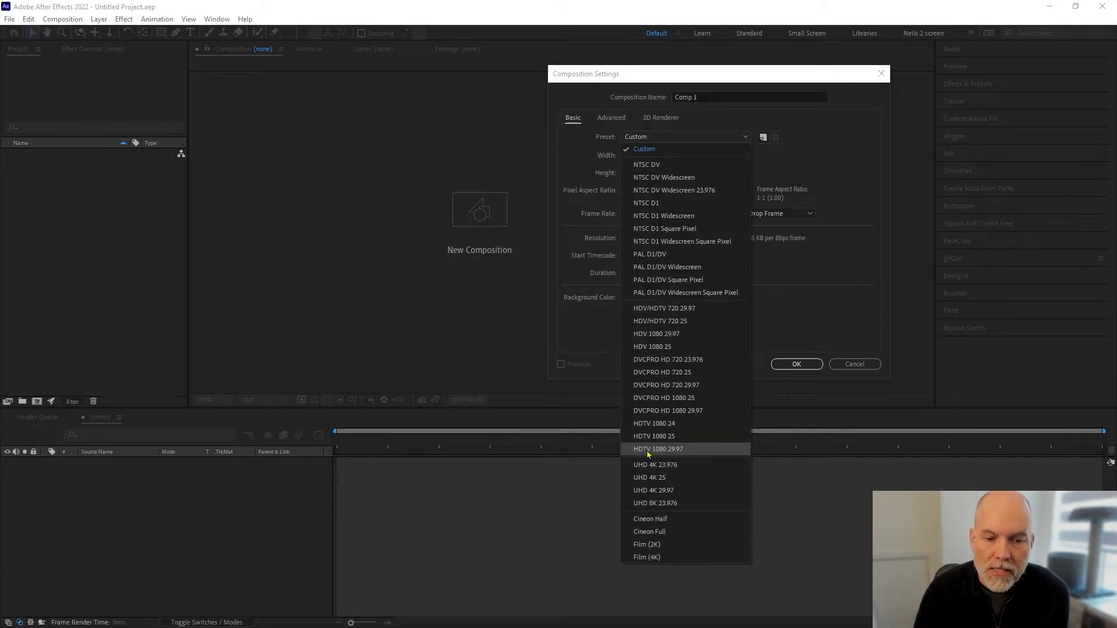
left_click(709, 449)
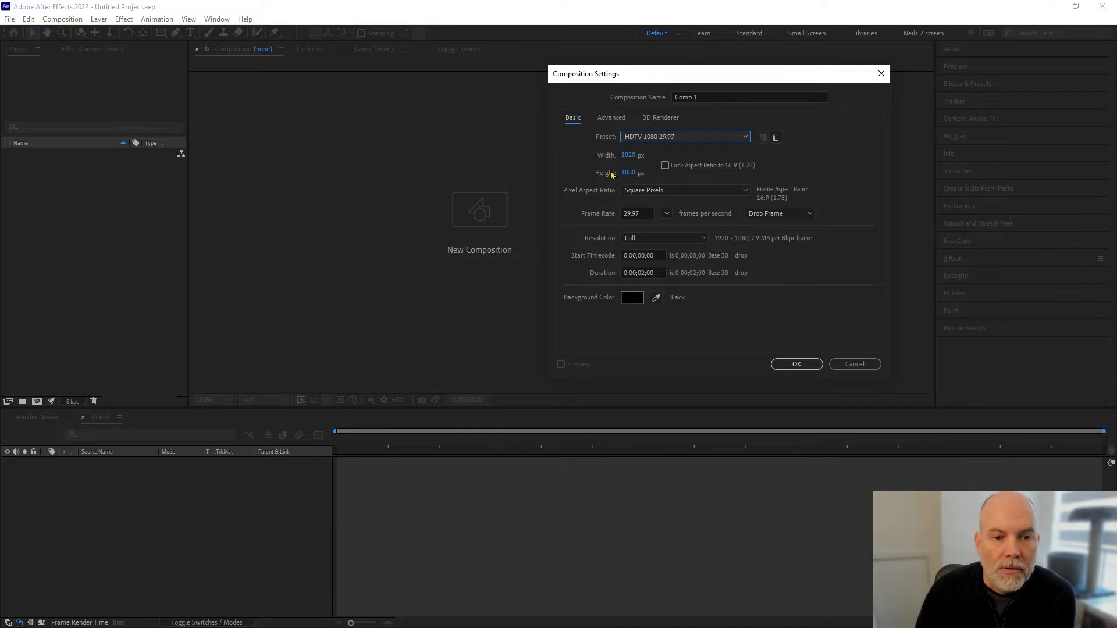
left_click(667, 215)
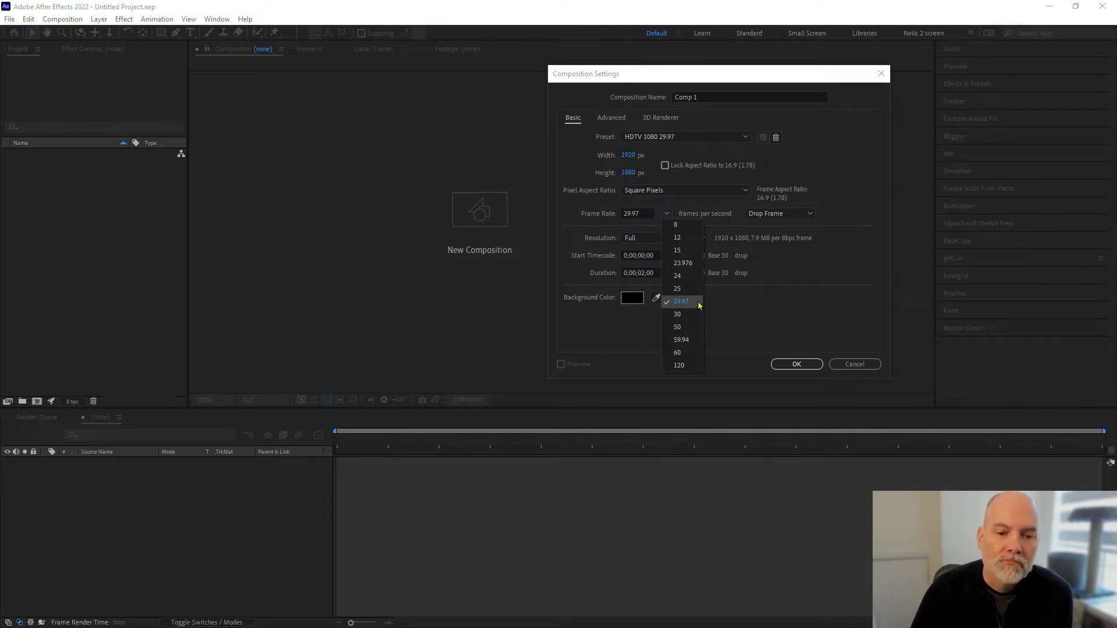
left_click(698, 304)
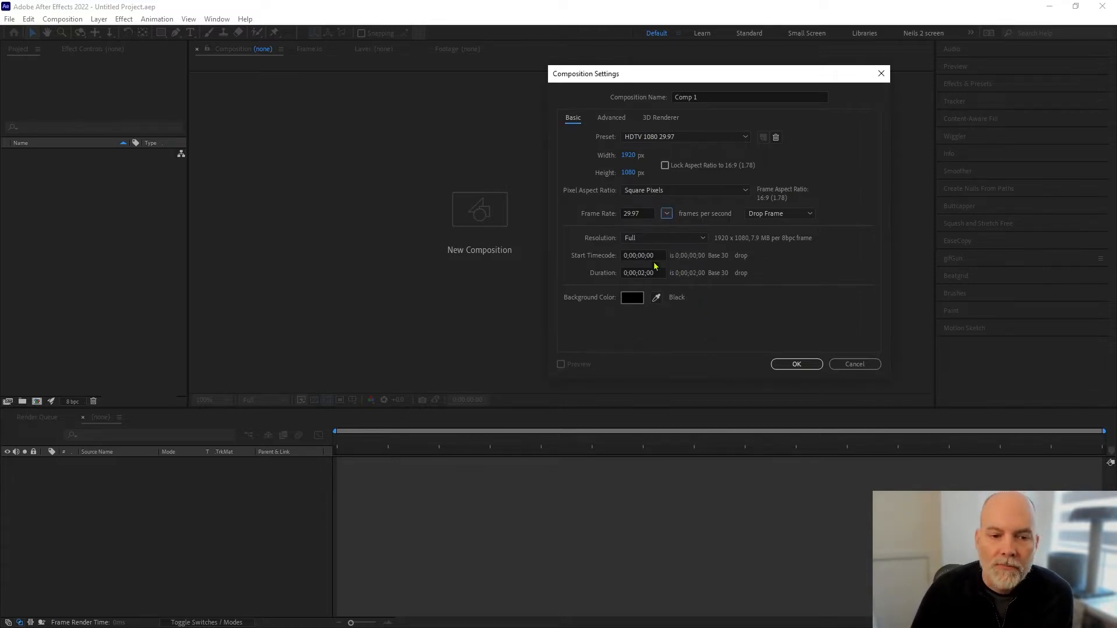
- Set the new composition's duration to 0;00;29;29
double_click(640, 272)
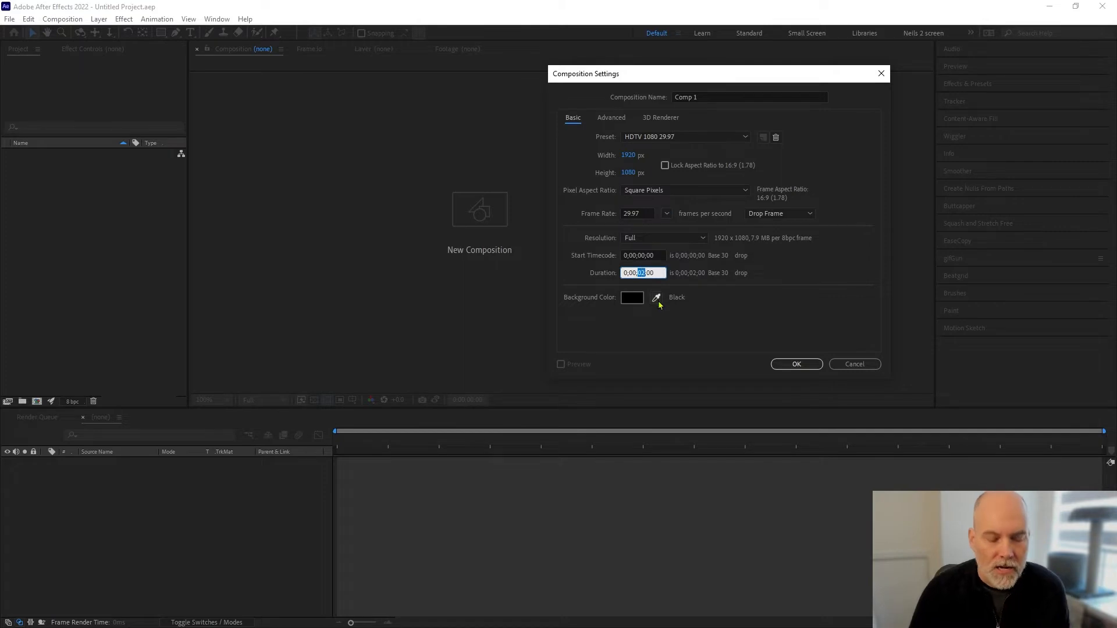
type("29")
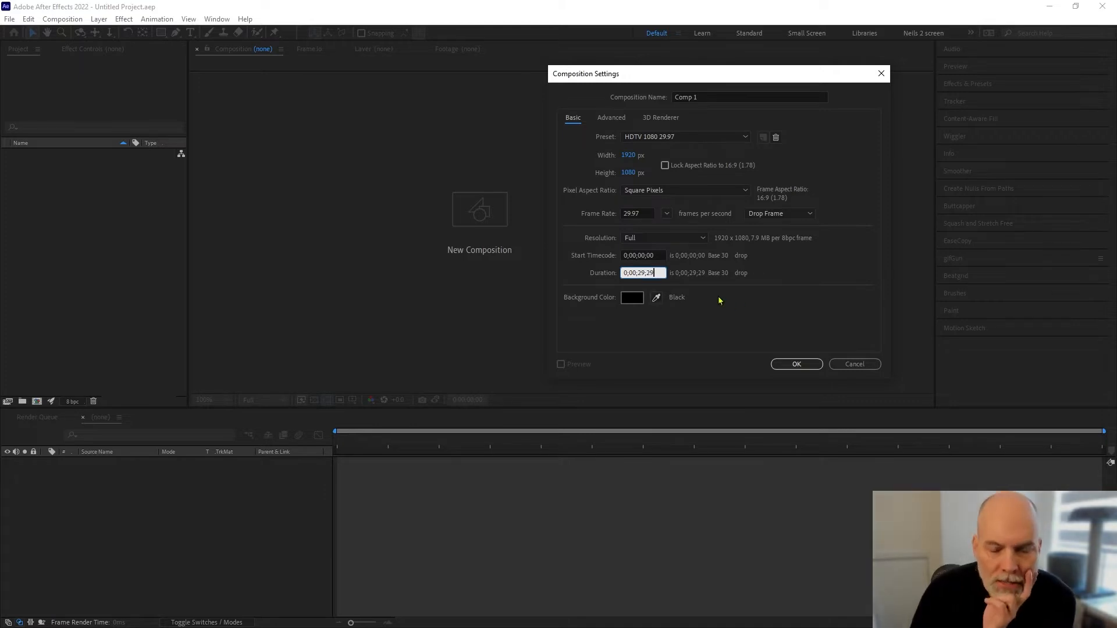
left_click(696, 294)
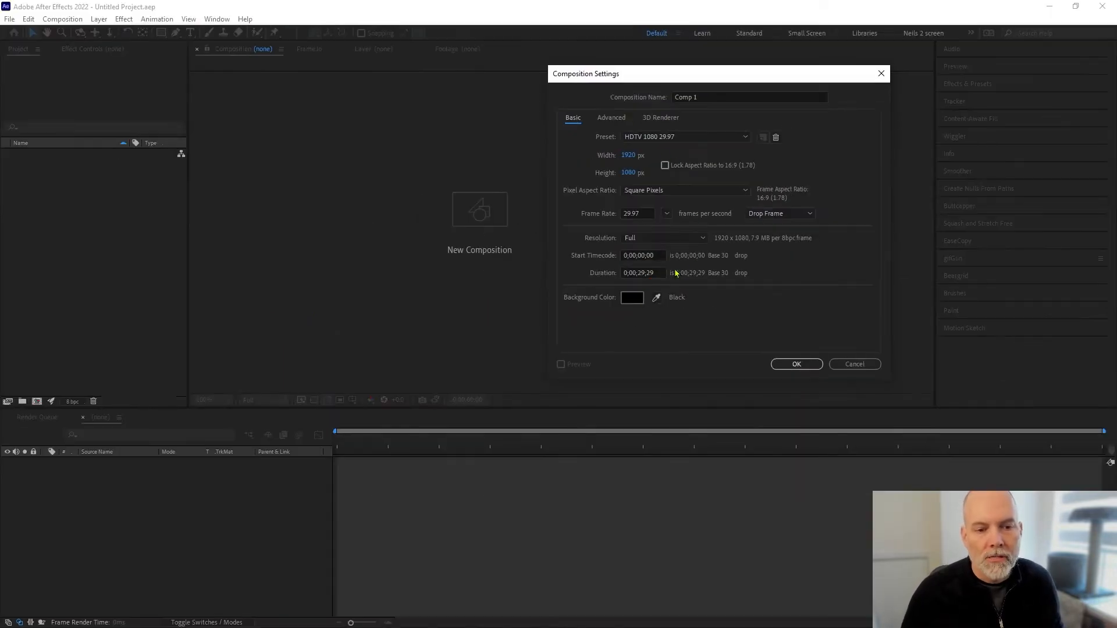
- Set the new composition's duration to two seconds, 0;00;02;00
double_click(640, 272)
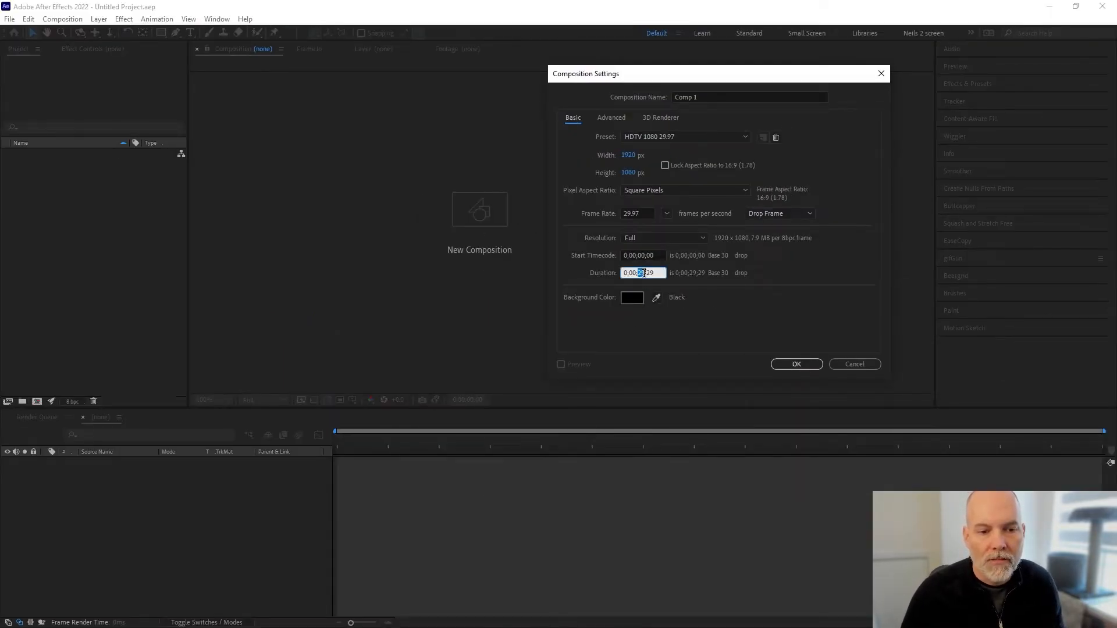
type("02")
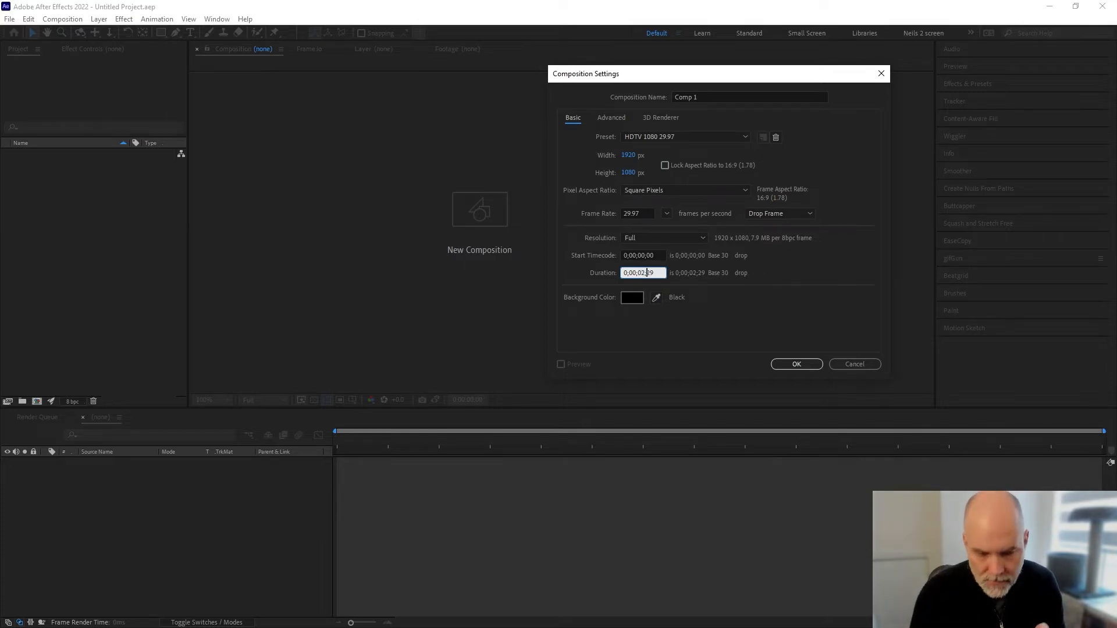
key("BackSpace")
key("BackSpace")
type("00")
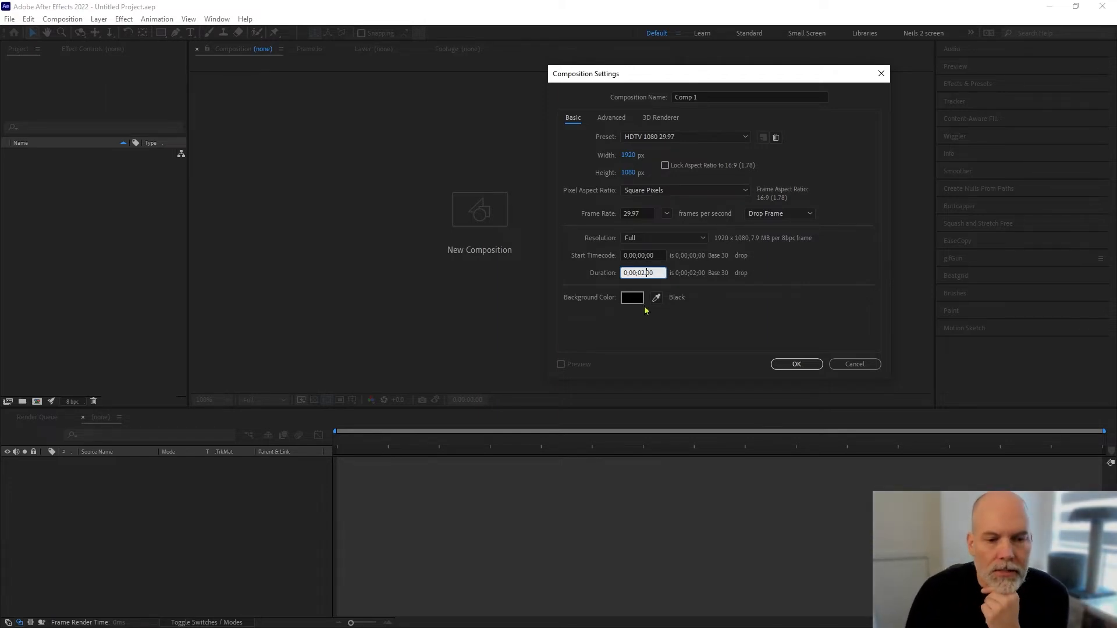
- Set the composition's width and height to 500 px each for a square frame
left_click(627, 160)
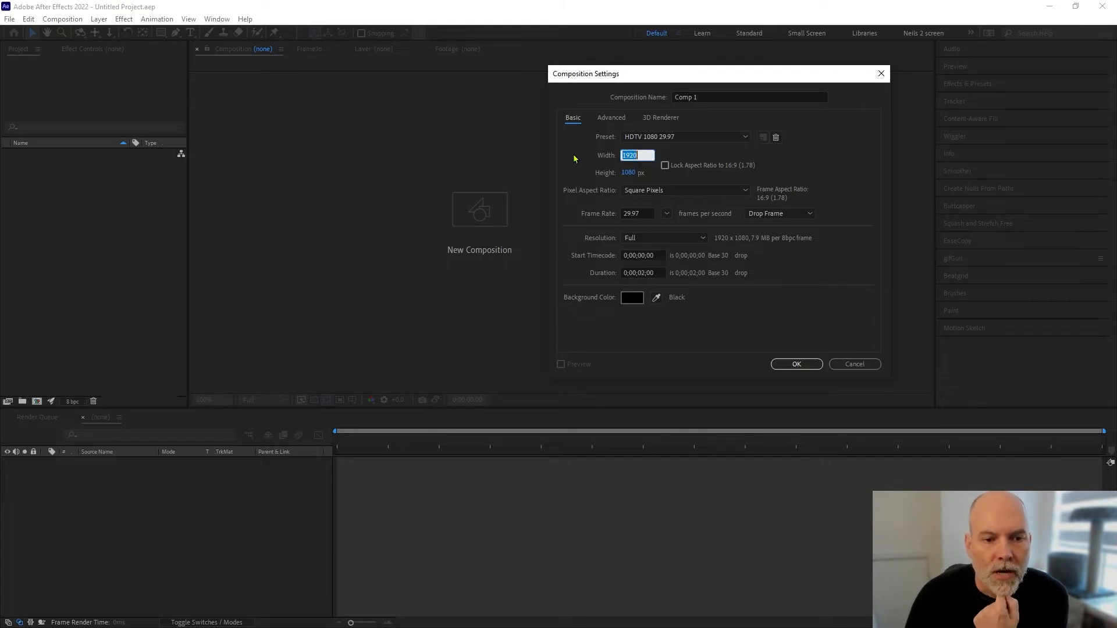
type("500")
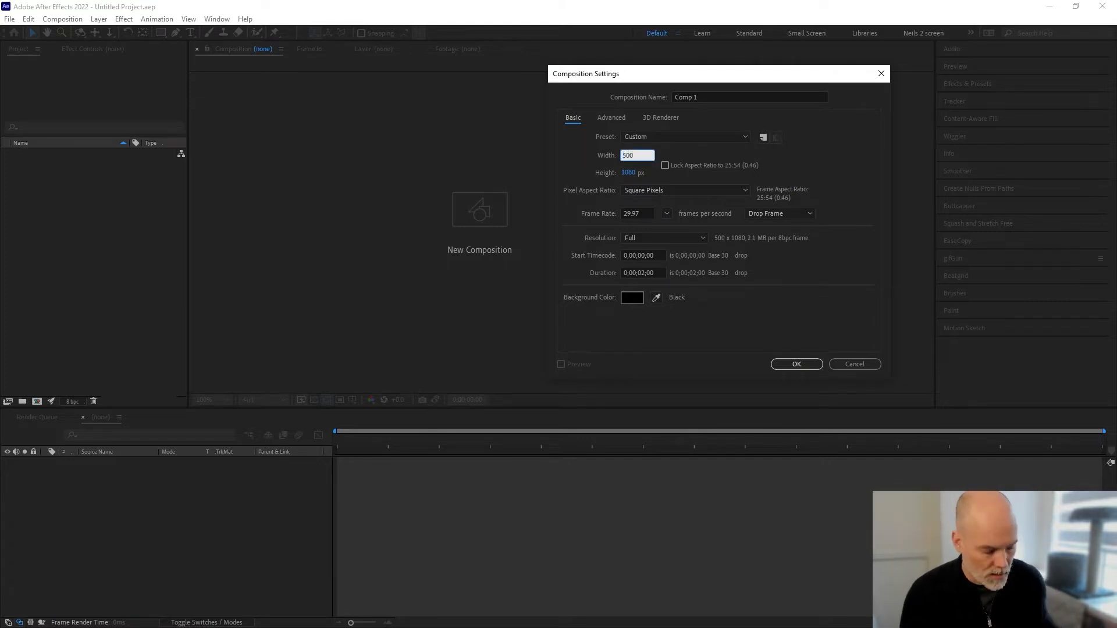
key("Tab")
type("500")
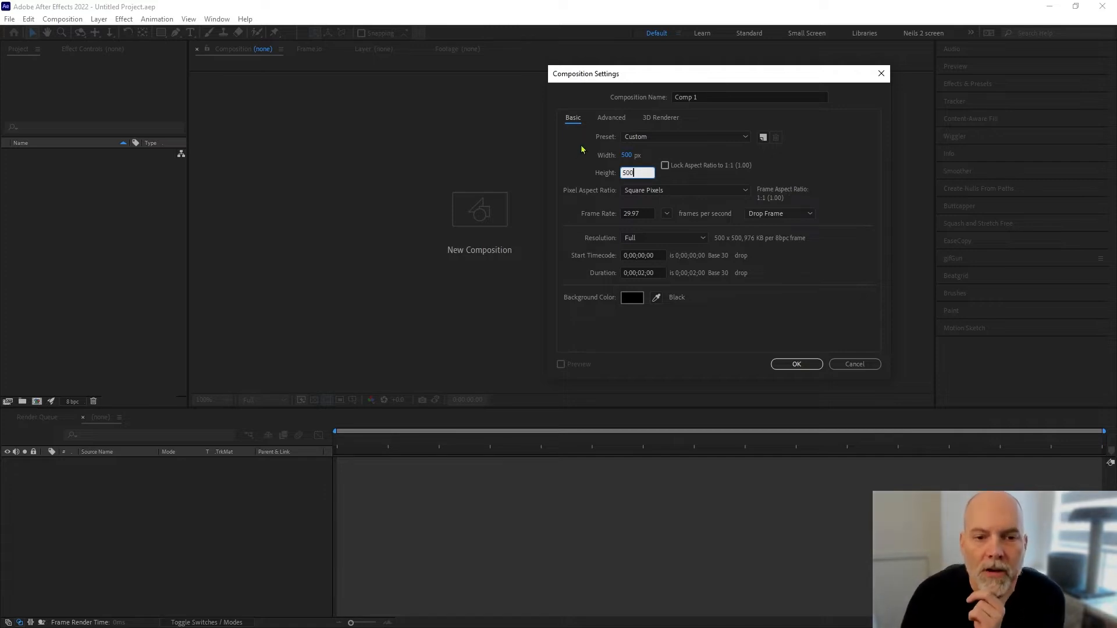
left_click(833, 169)
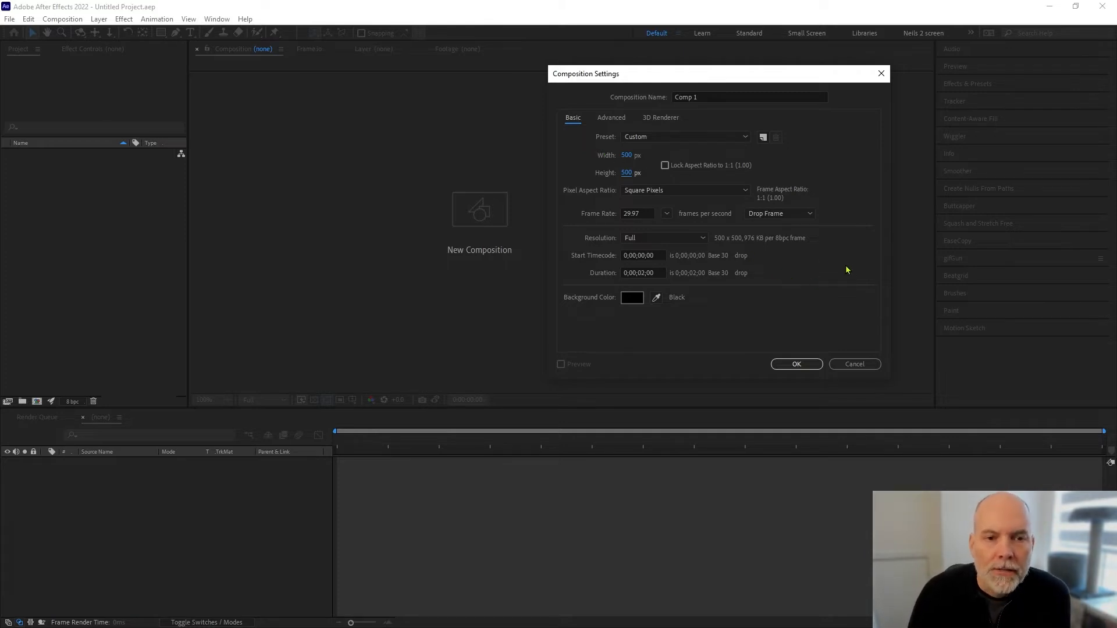
- Name the composition A1_Preloader, followed by the author's name and v01, separated by underscores, and create it
left_click_drag(719, 97, 663, 98)
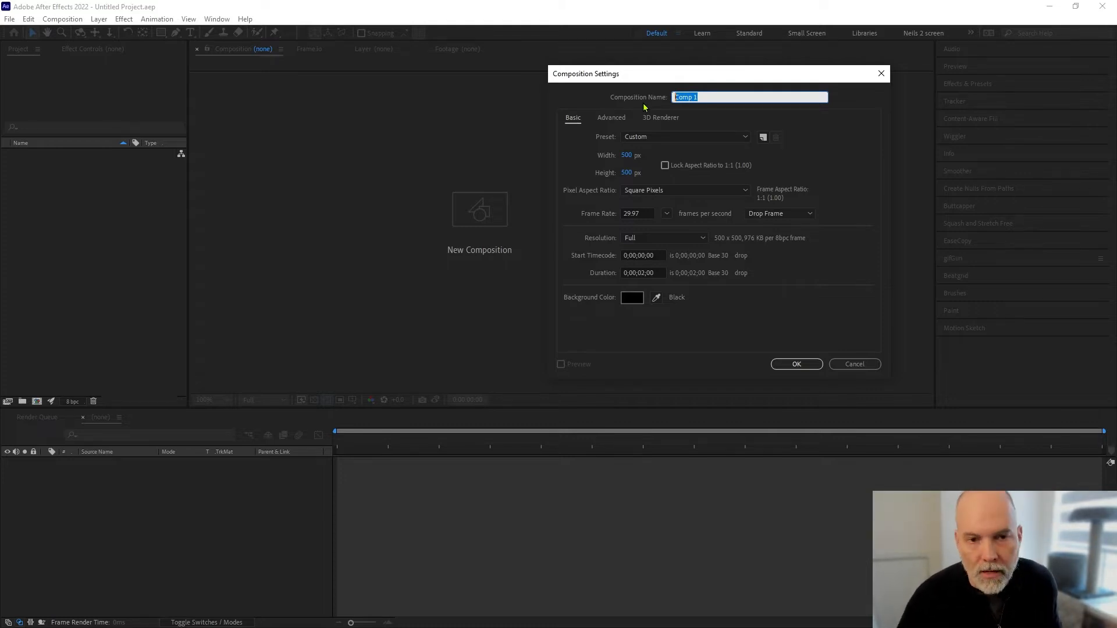
type("A1_")
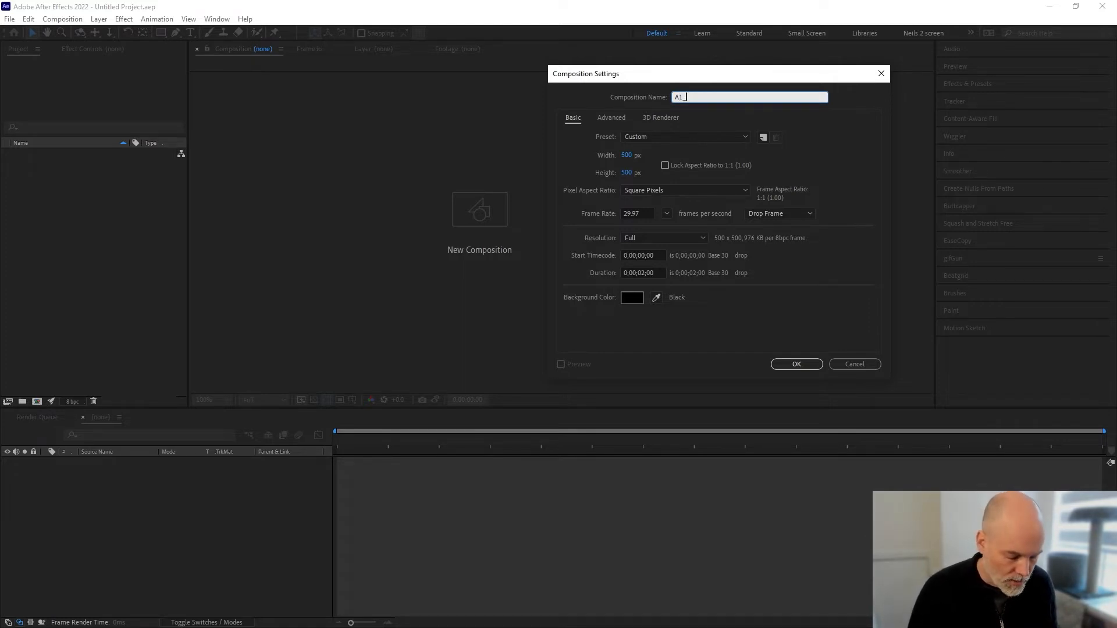
type("Preloader_")
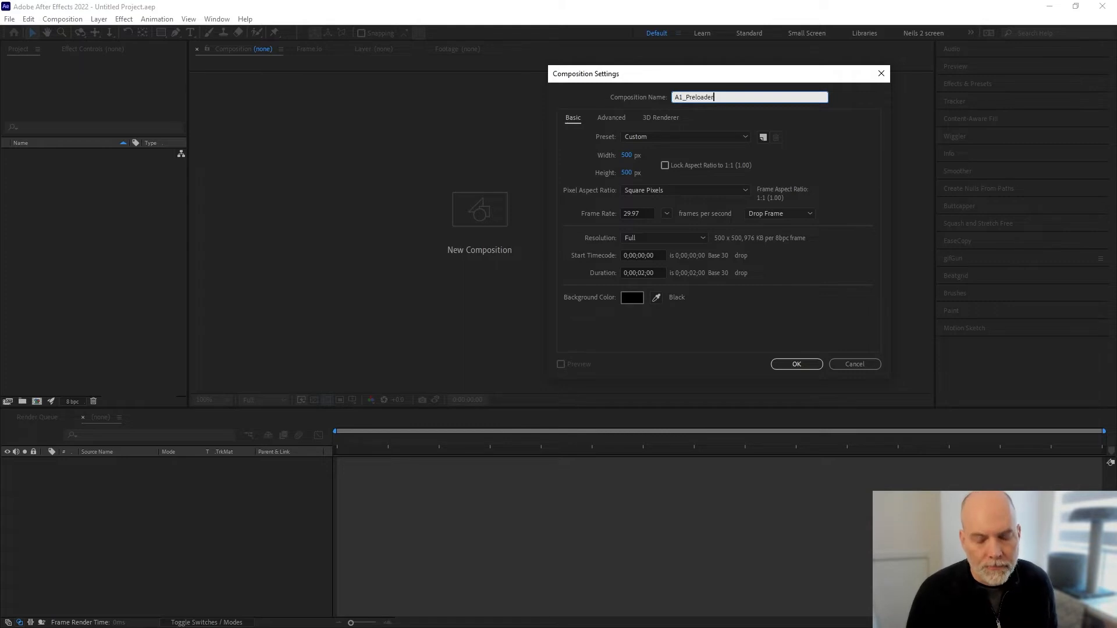
type("Neilvo")
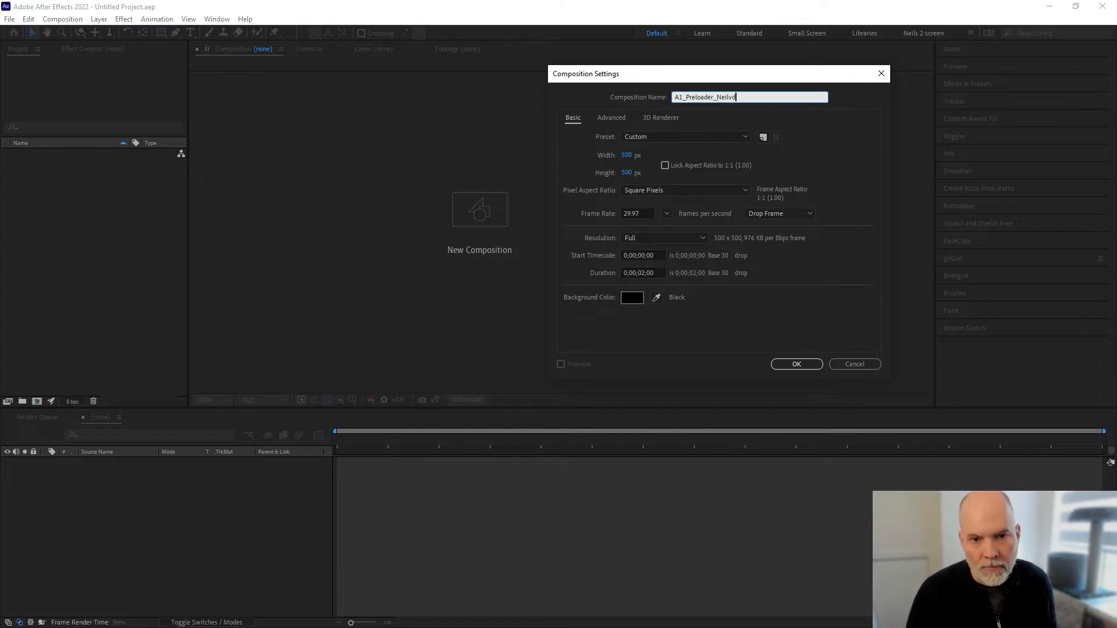
type("K_v01")
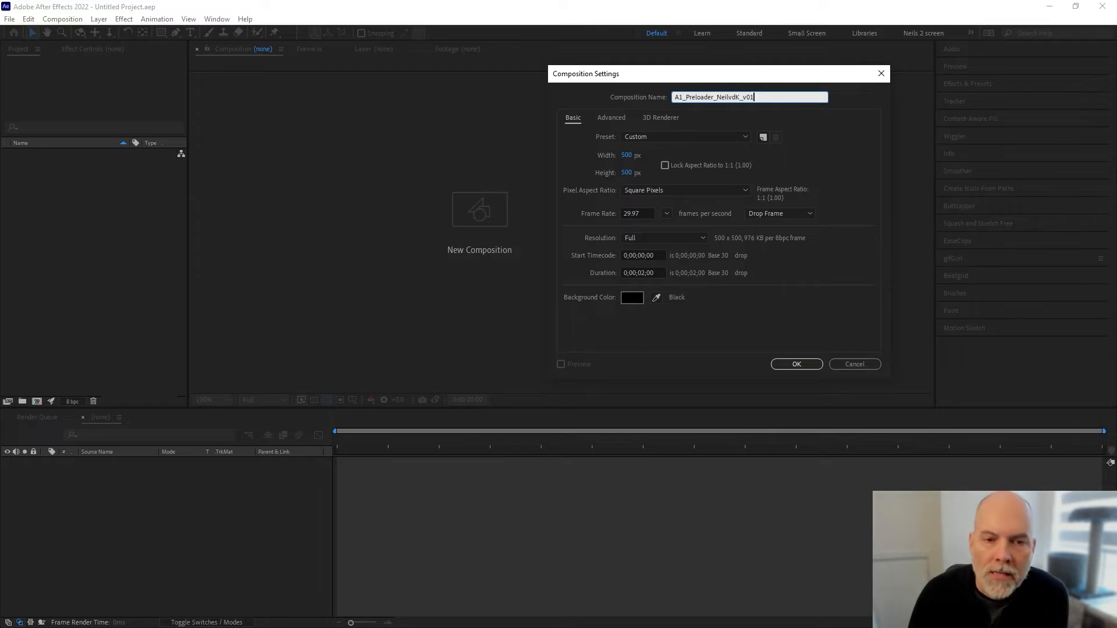
left_click_drag(768, 95, 741, 97)
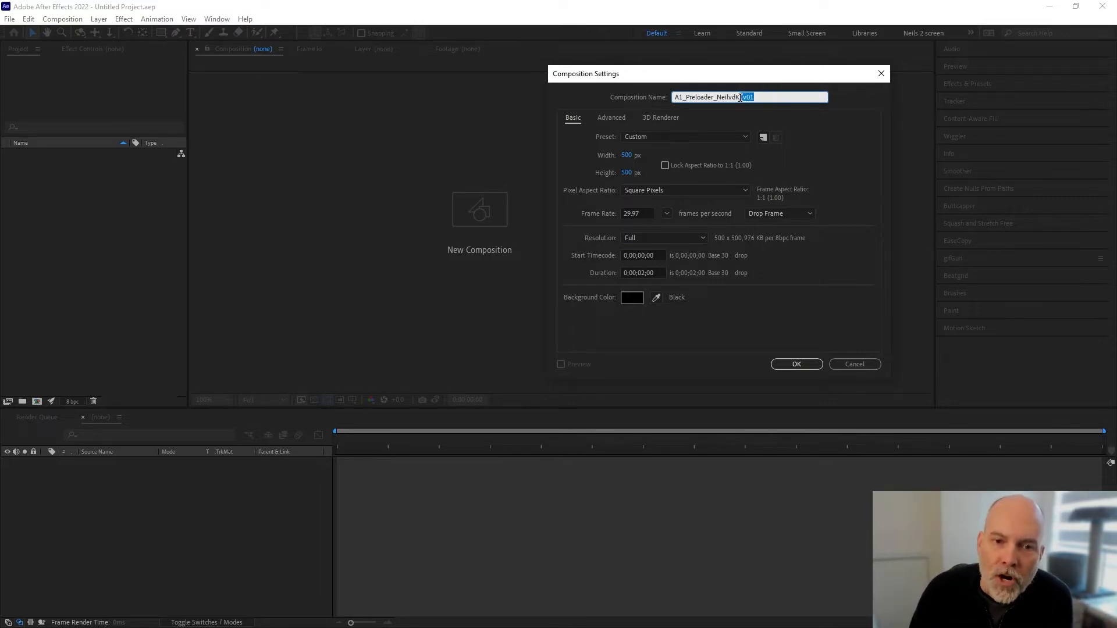
left_click(762, 95)
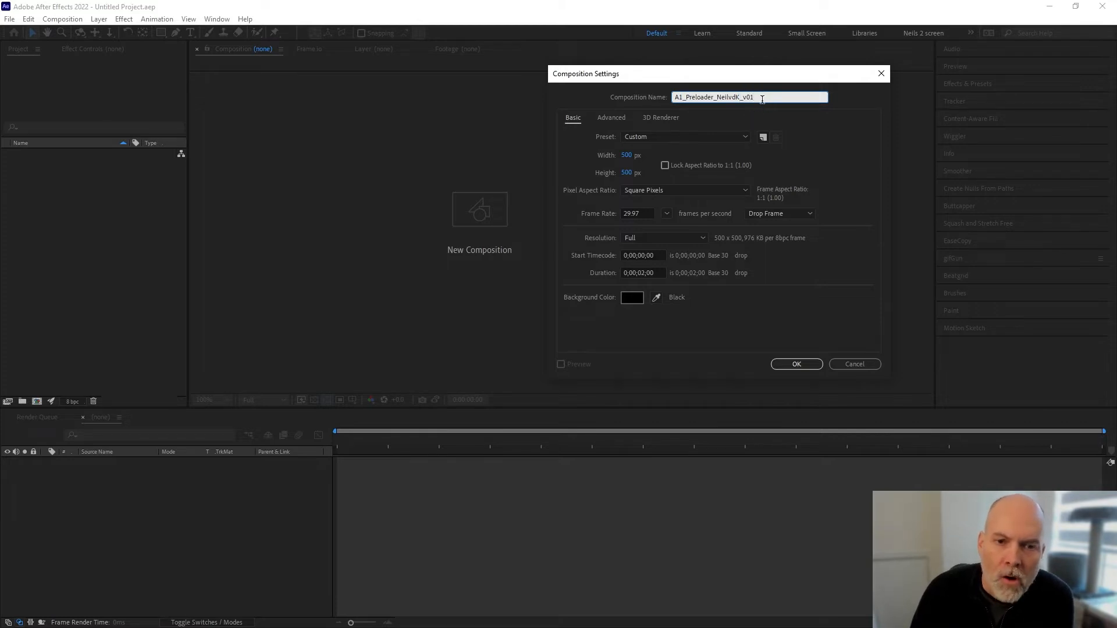
left_click_drag(762, 97, 670, 96)
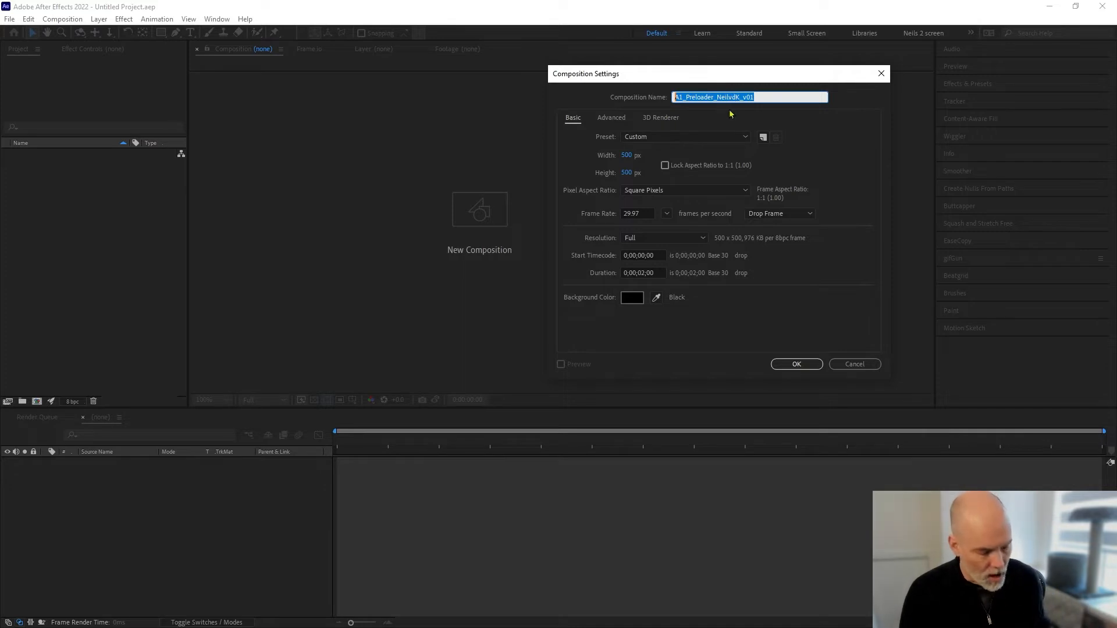
left_click(792, 279)
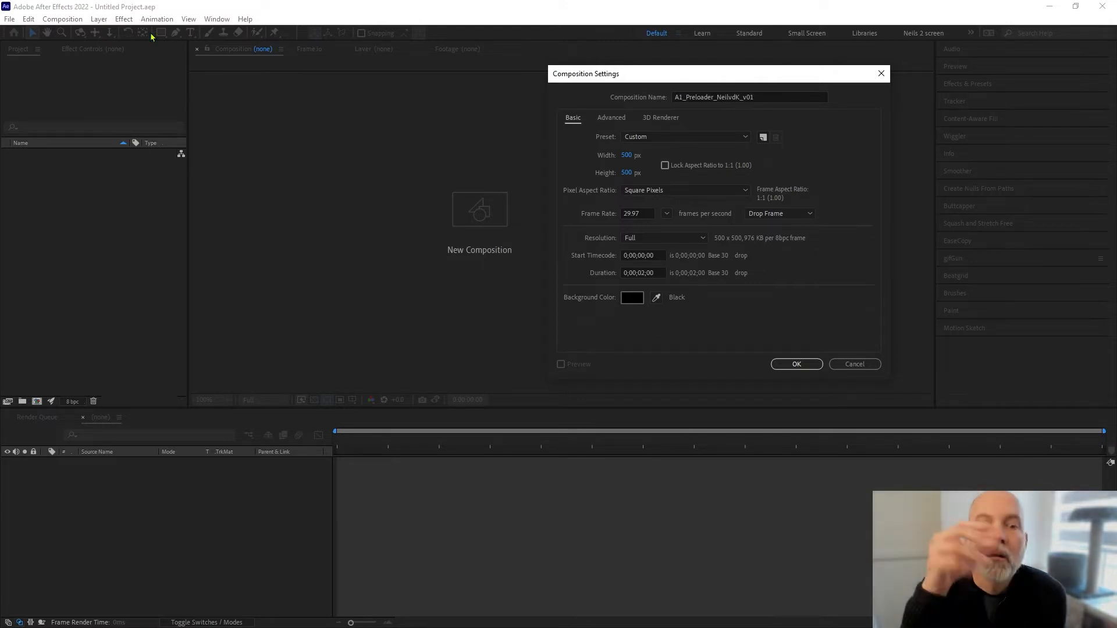
left_click(808, 367)
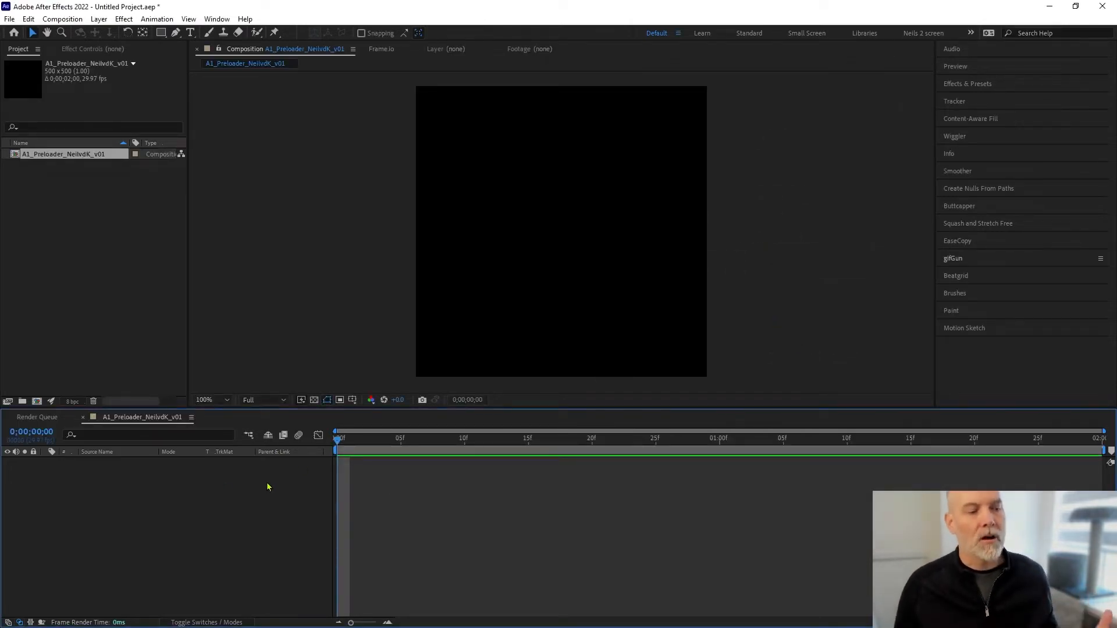
left_click(65, 175)
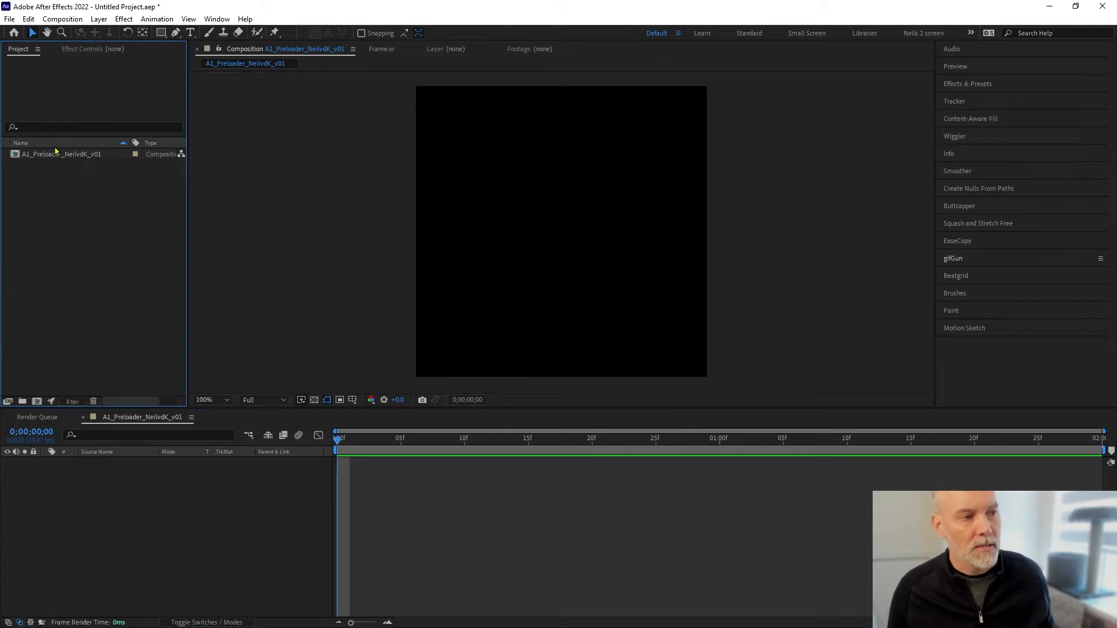
left_click(51, 155)
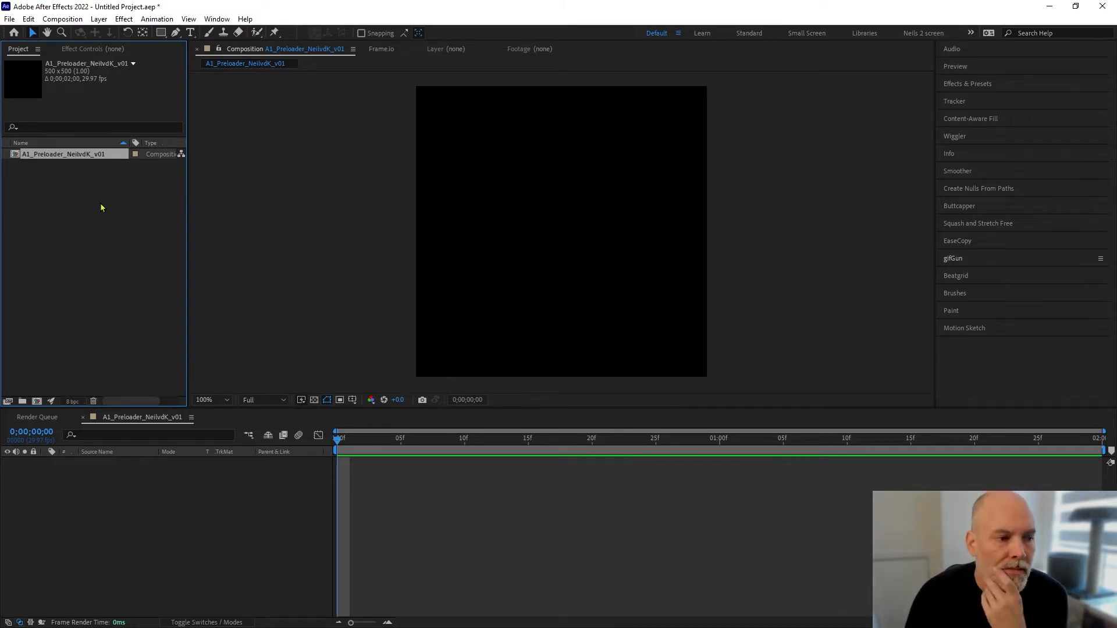
double_click(116, 250)
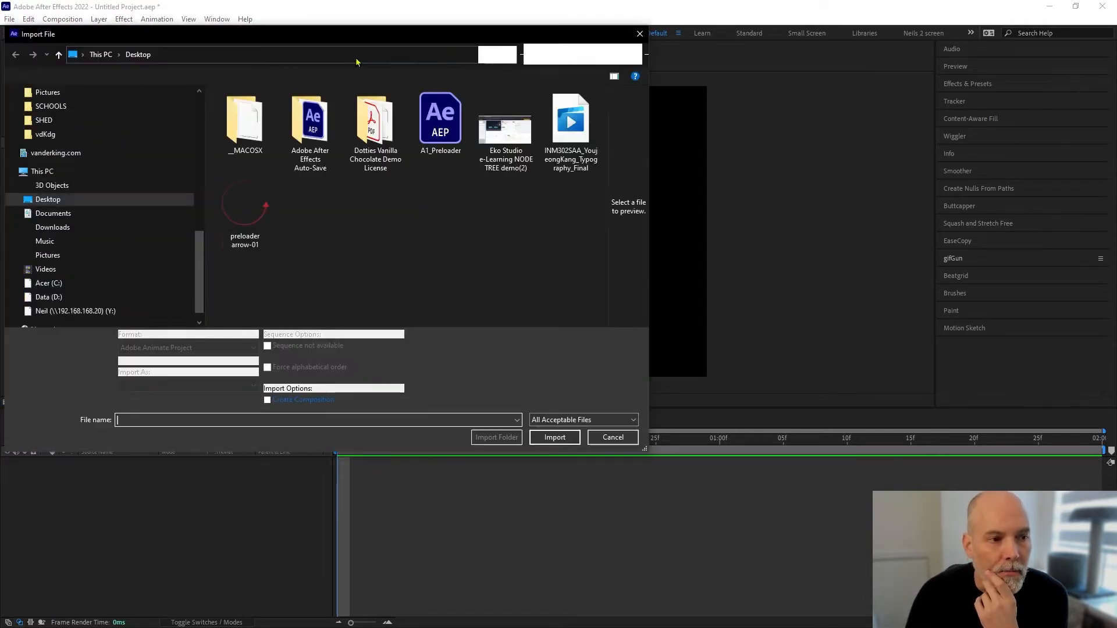
left_click(610, 438)
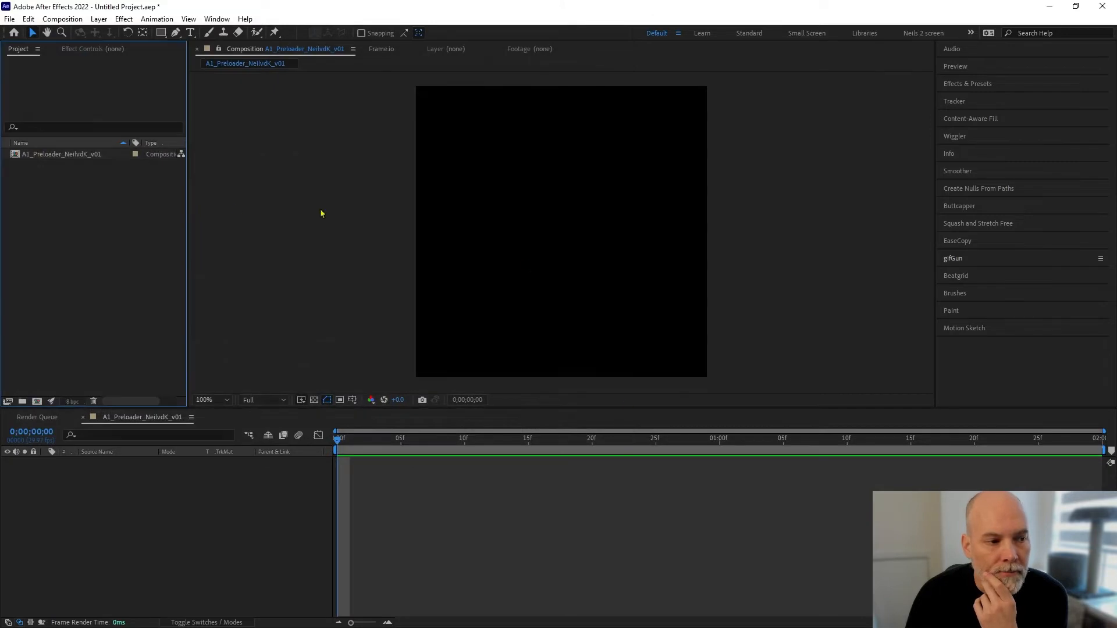
- Import the image file preloader arrow-01.png into the project
right_click(65, 208)
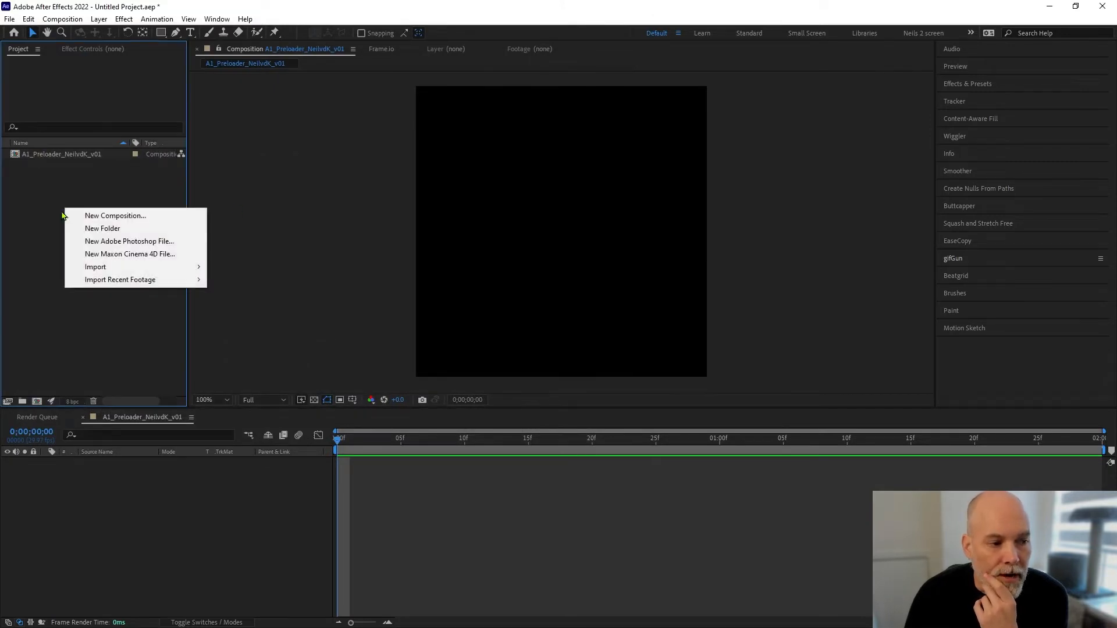
mouse_move(188, 269)
left_click(125, 329)
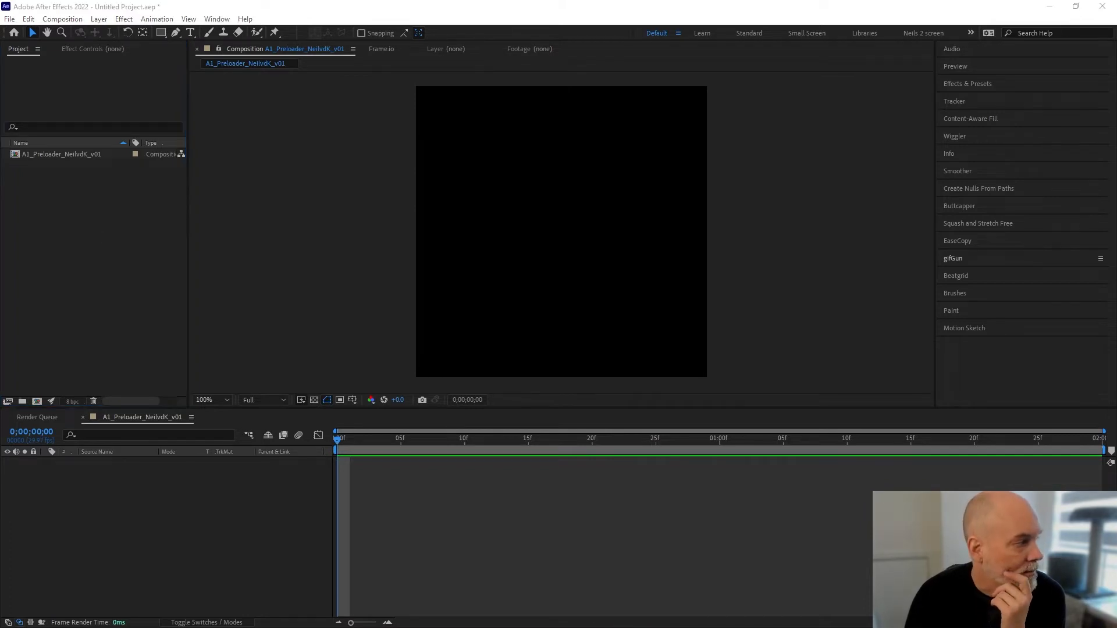
left_click_drag(162, 259, 121, 196)
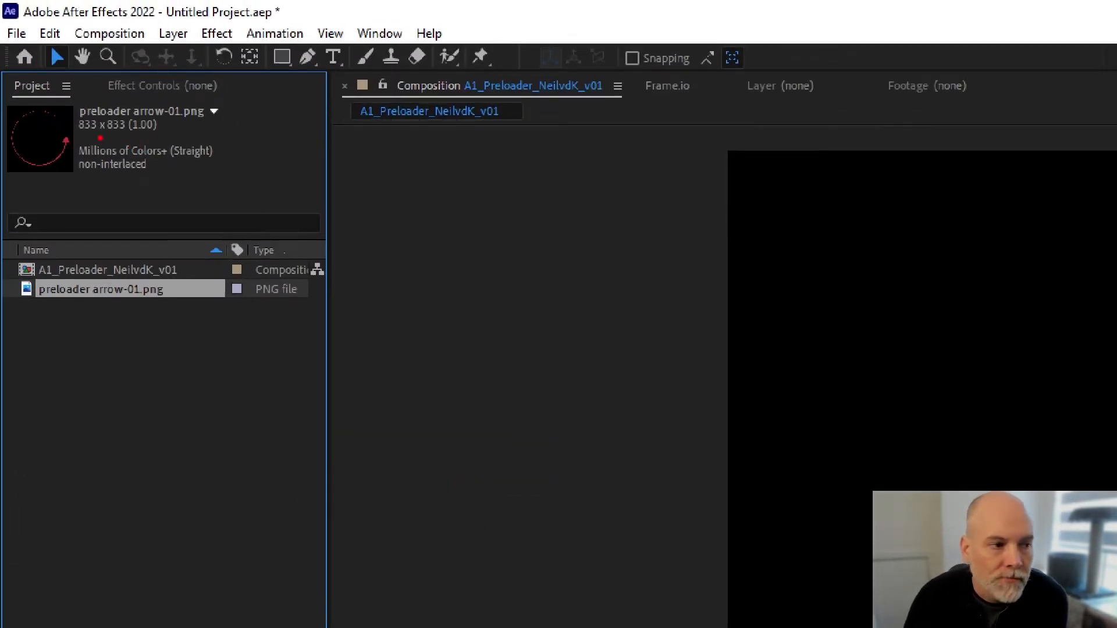
left_click_drag(85, 135, 128, 133)
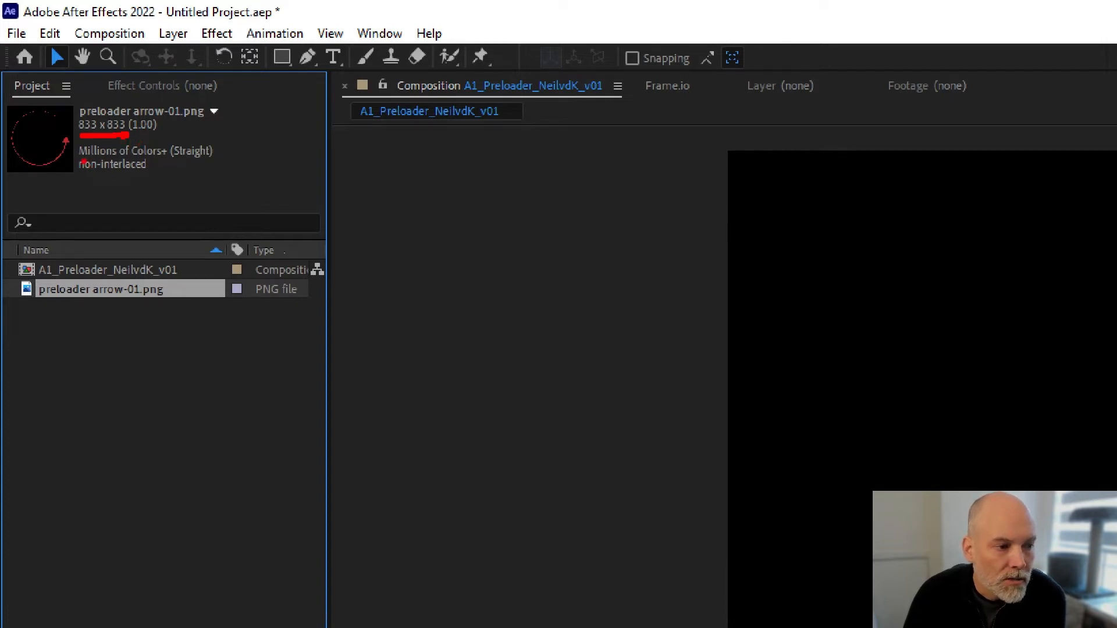
left_click_drag(84, 161, 152, 163)
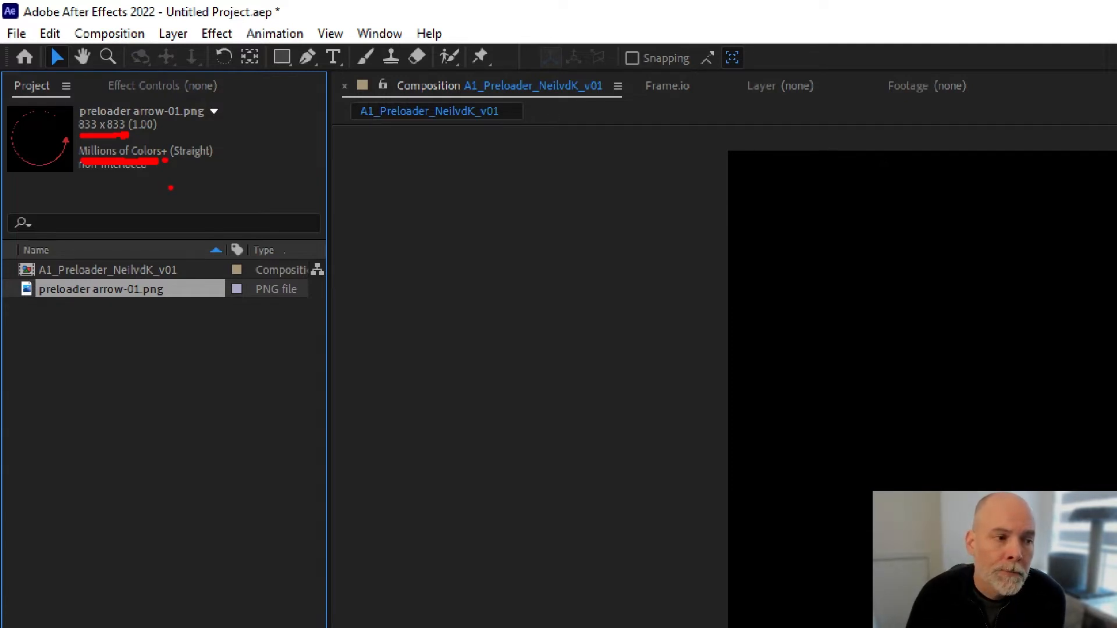
left_click_drag(179, 167, 209, 165)
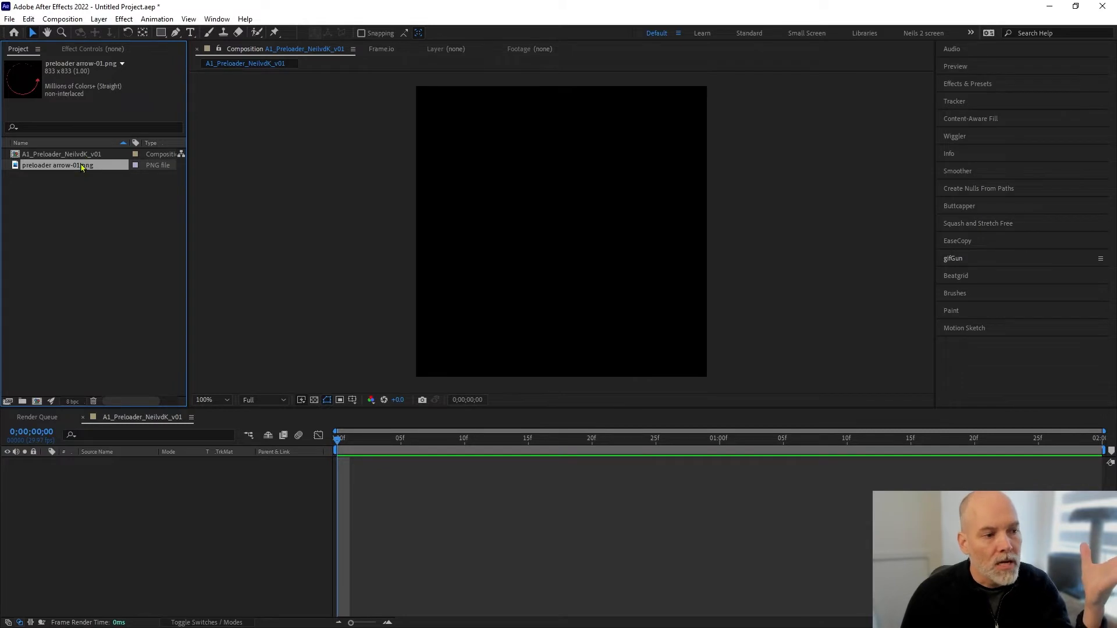
- Add preloader arrow-01.png to the composition's timeline and scale it down proportionally to about 59.7% so it fits the frame
left_click_drag(79, 170, 151, 504)
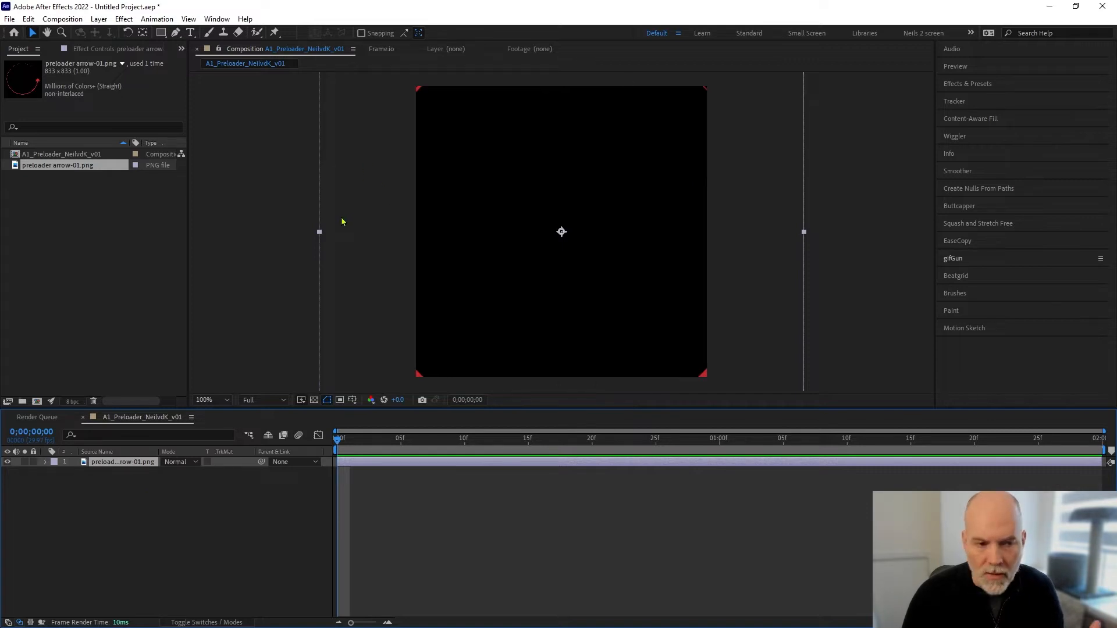
key("comma")
key("period")
key("comma")
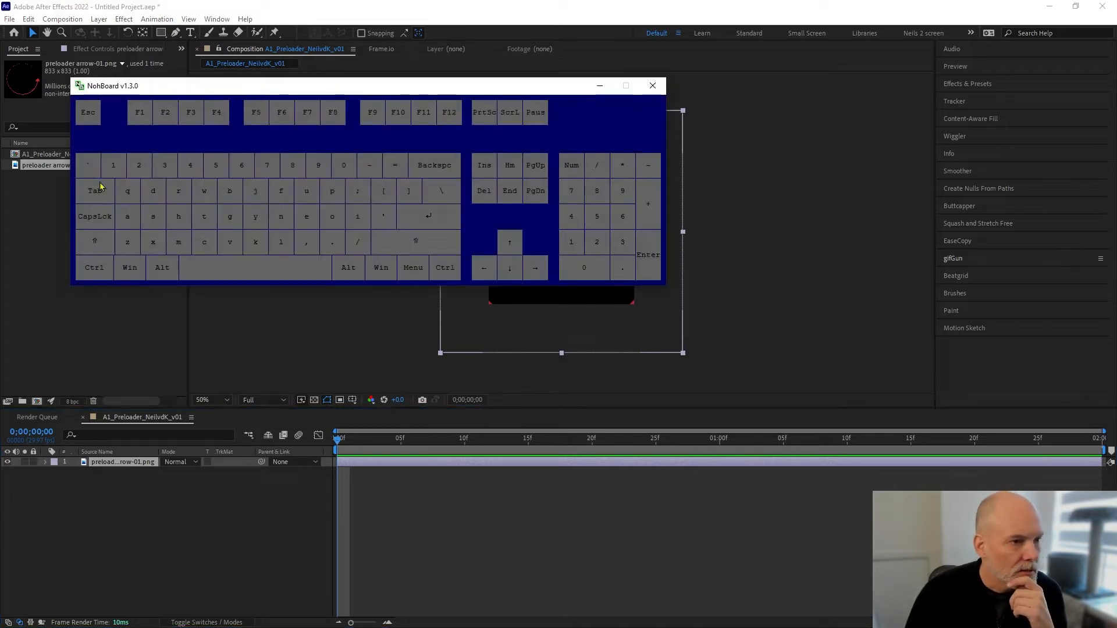
left_click_drag(228, 86, 0, 390)
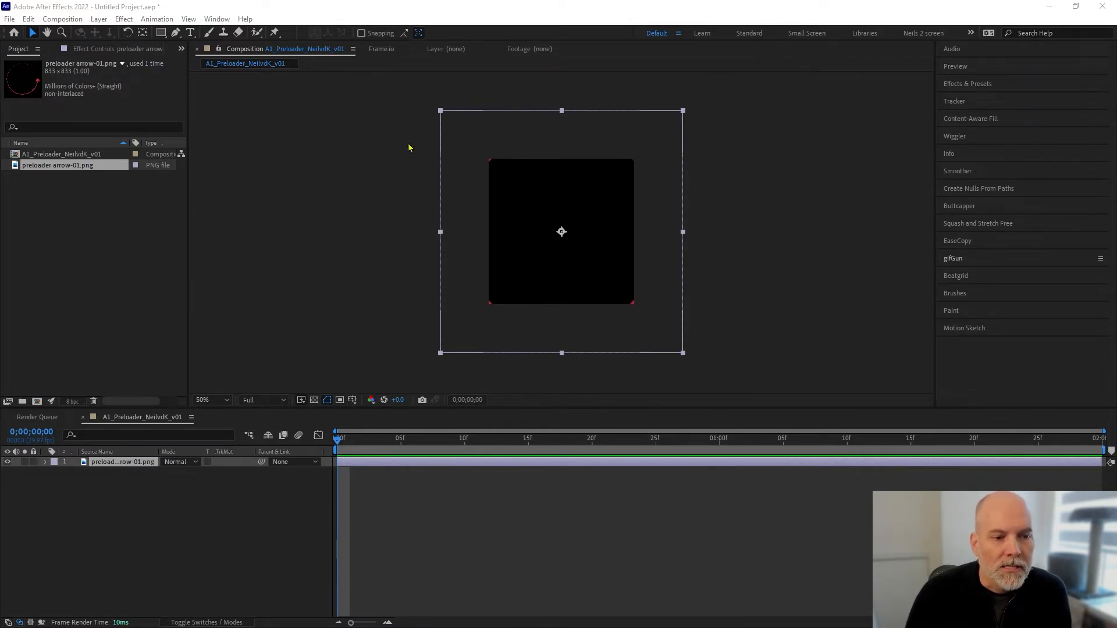
scroll(391, 248, "down", 3)
scroll(510, 226, "up", 4)
scroll(535, 228, "down", 4)
left_click_drag(500, 172, 526, 204)
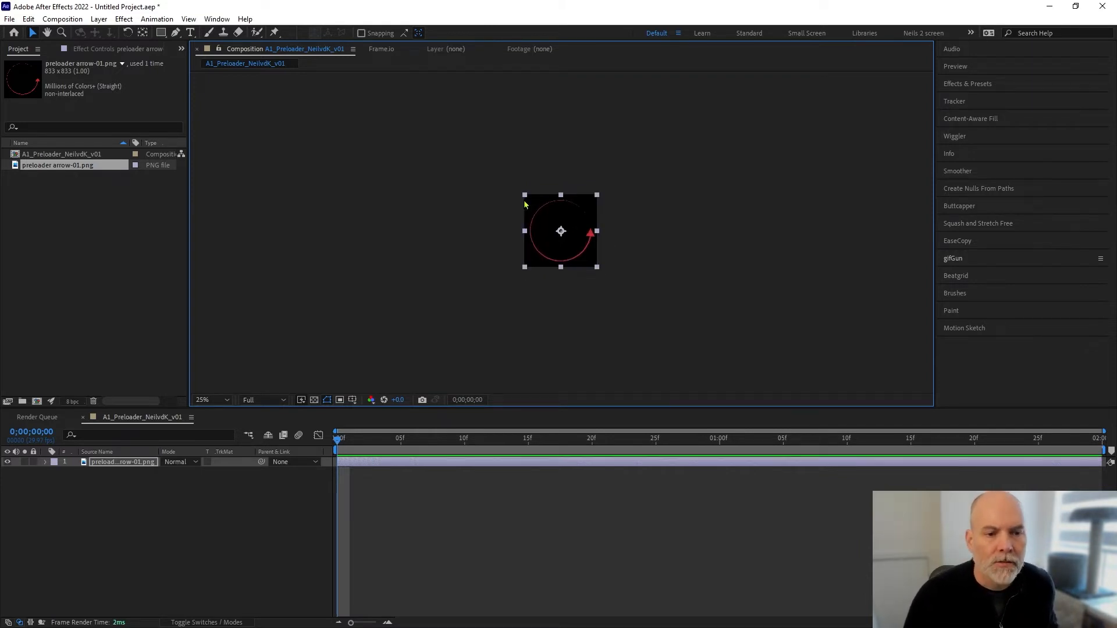
scroll(559, 280, "up", 2)
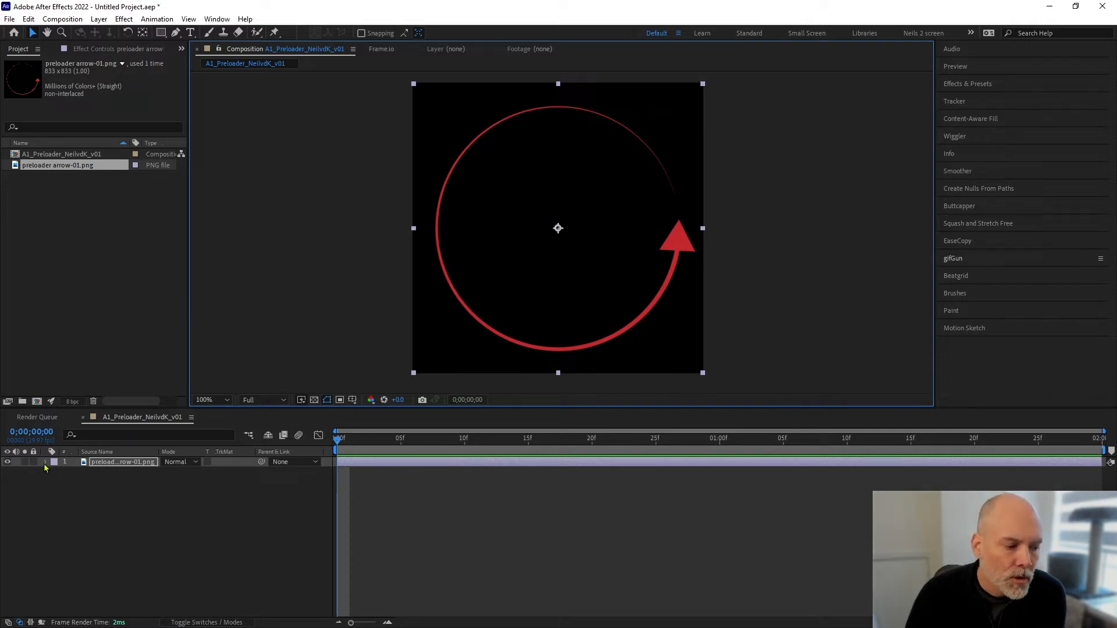
- Reveal the arrow layer's transform properties and set its scale to 60%
left_click(46, 463)
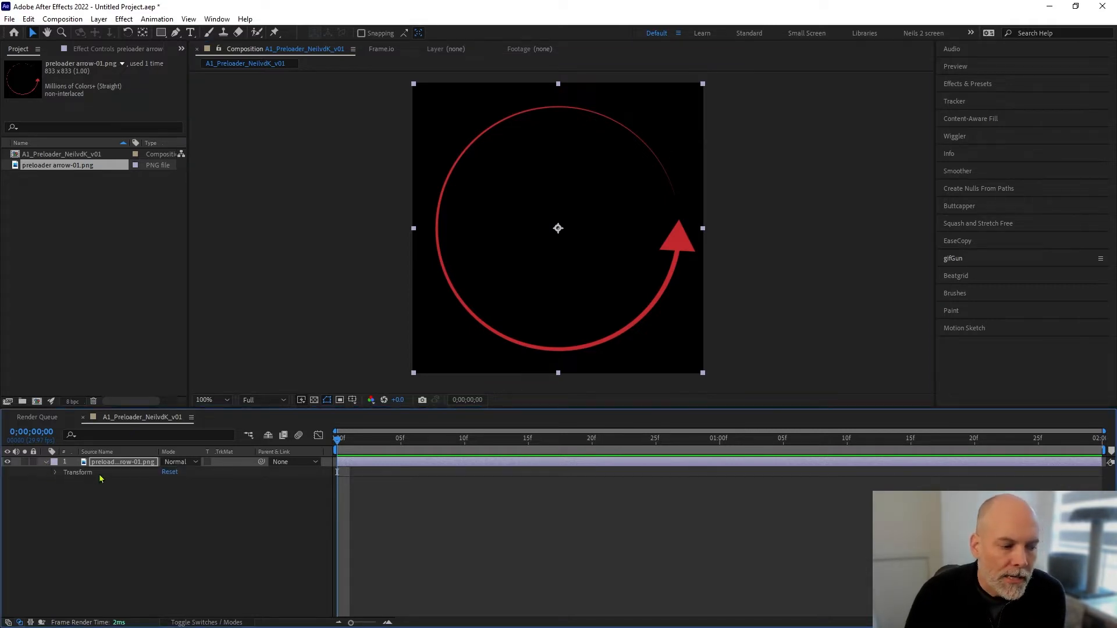
left_click(56, 474)
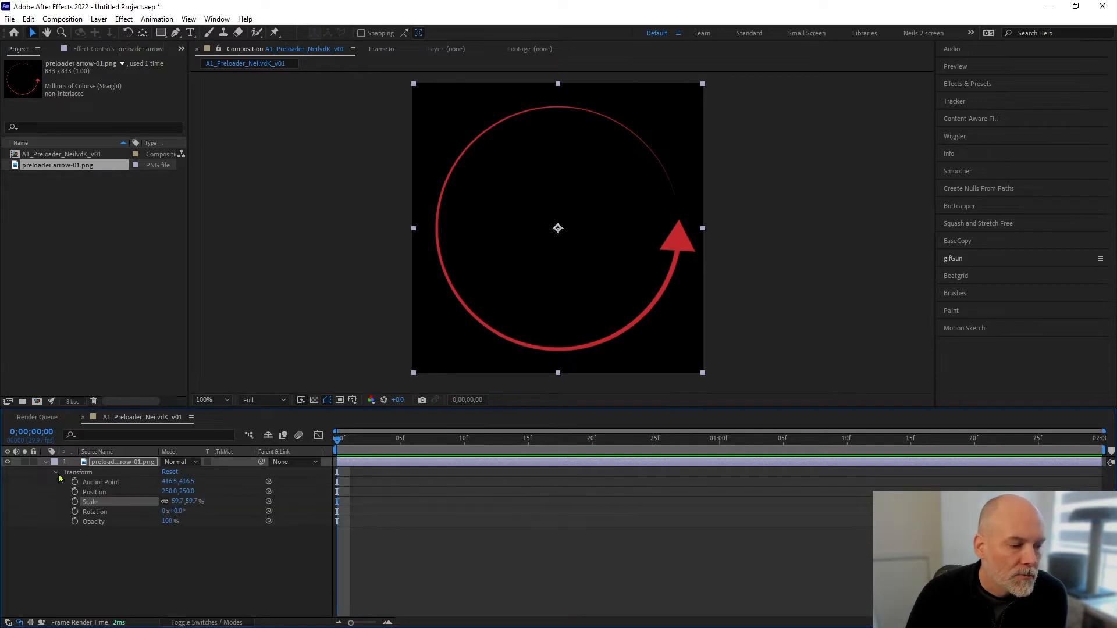
left_click(130, 523)
left_click(192, 501)
type("60")
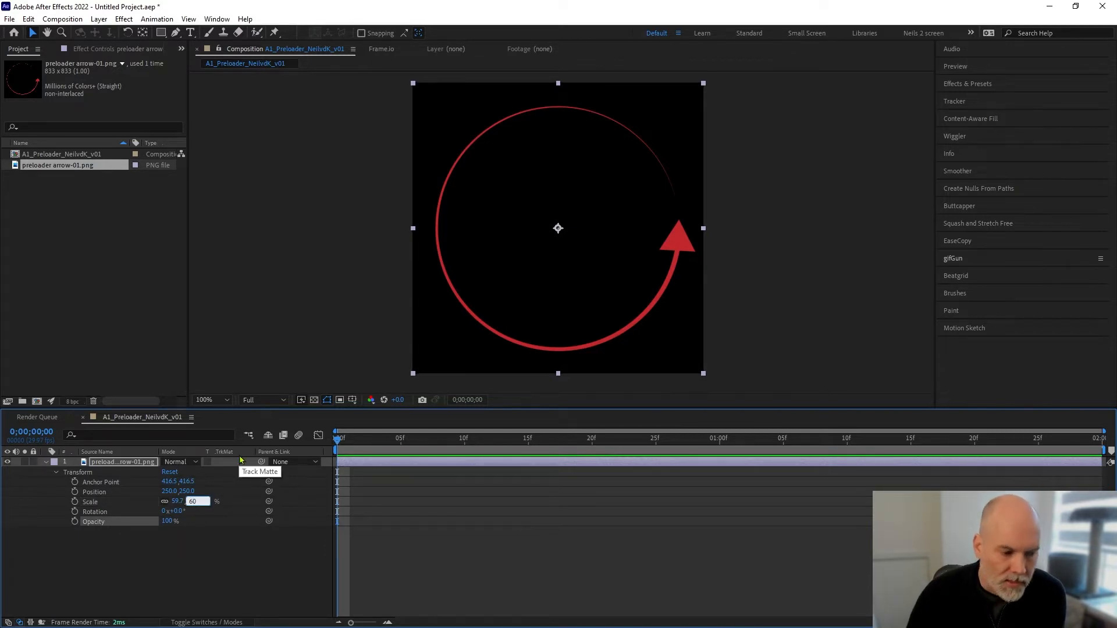
key("Return")
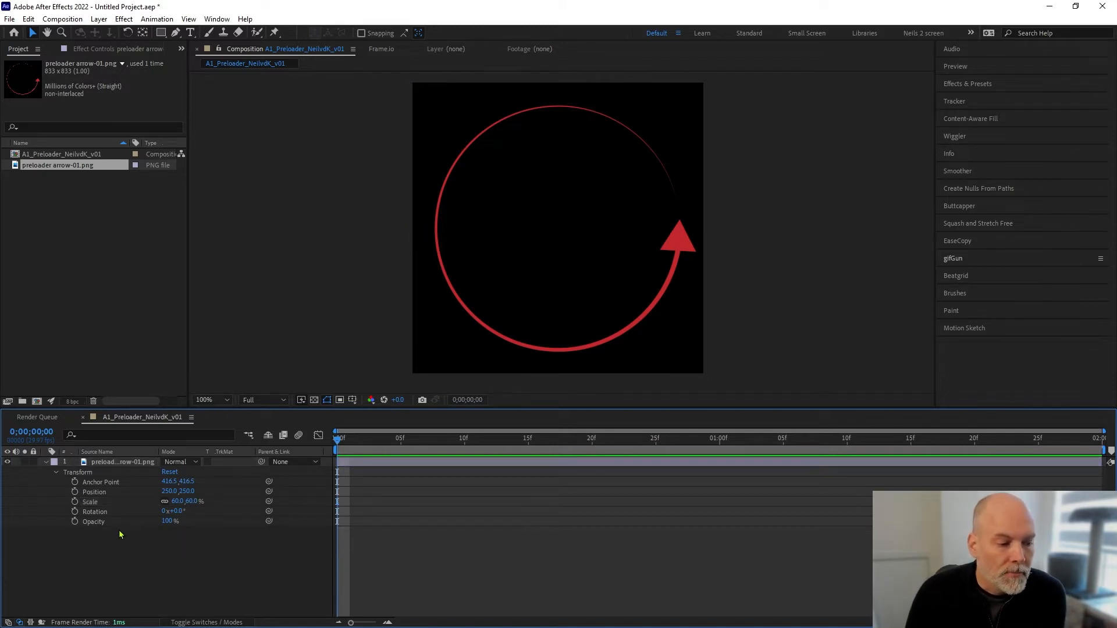
left_click(93, 483)
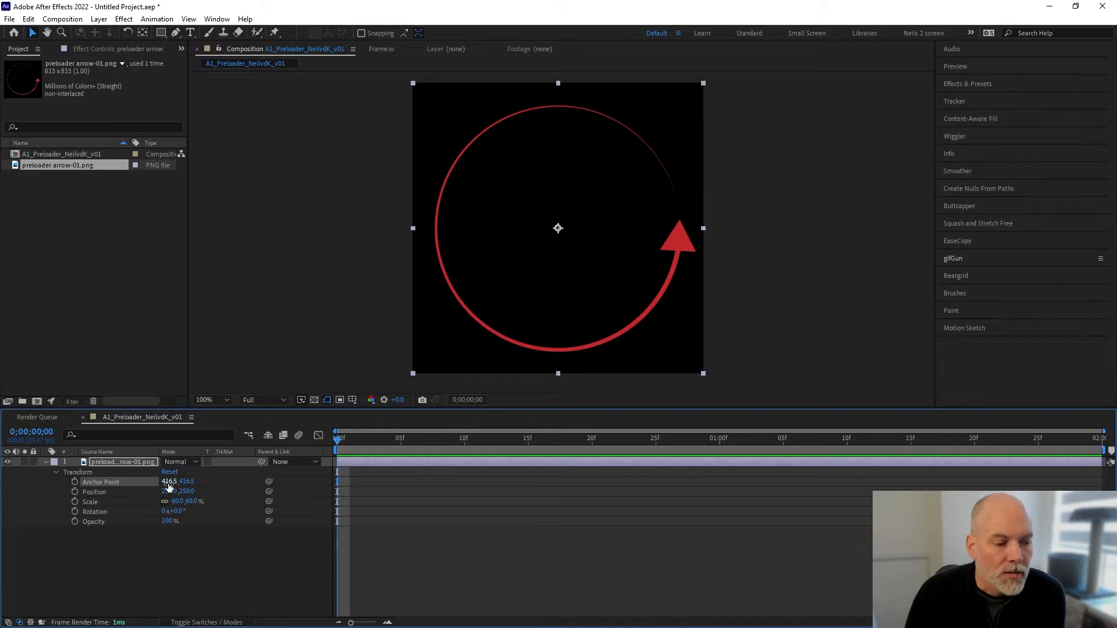
left_click(110, 492)
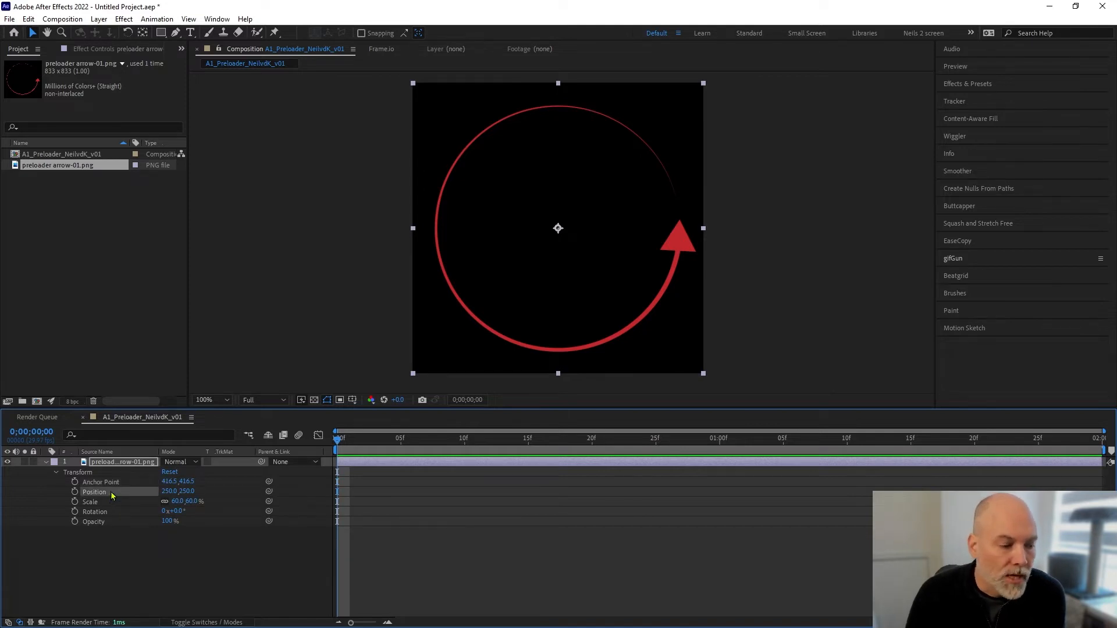
left_click(100, 512)
left_click(101, 522)
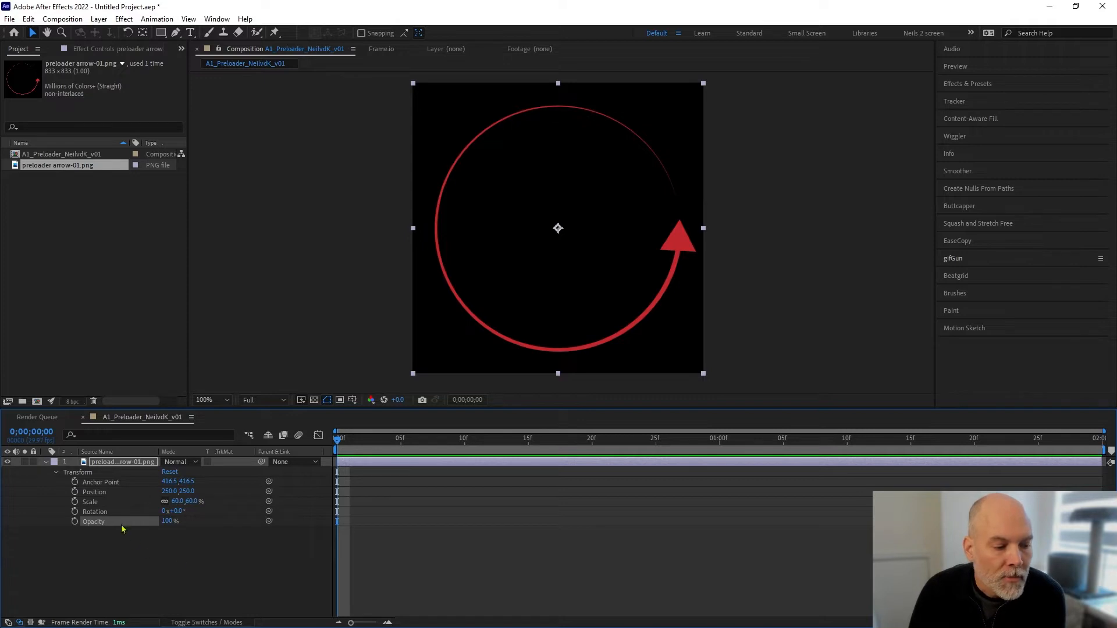
- Set a rotation keyframe for the arrow layer at 0;00;00;00 and move the current time to 0;00;01;00
left_click(110, 512)
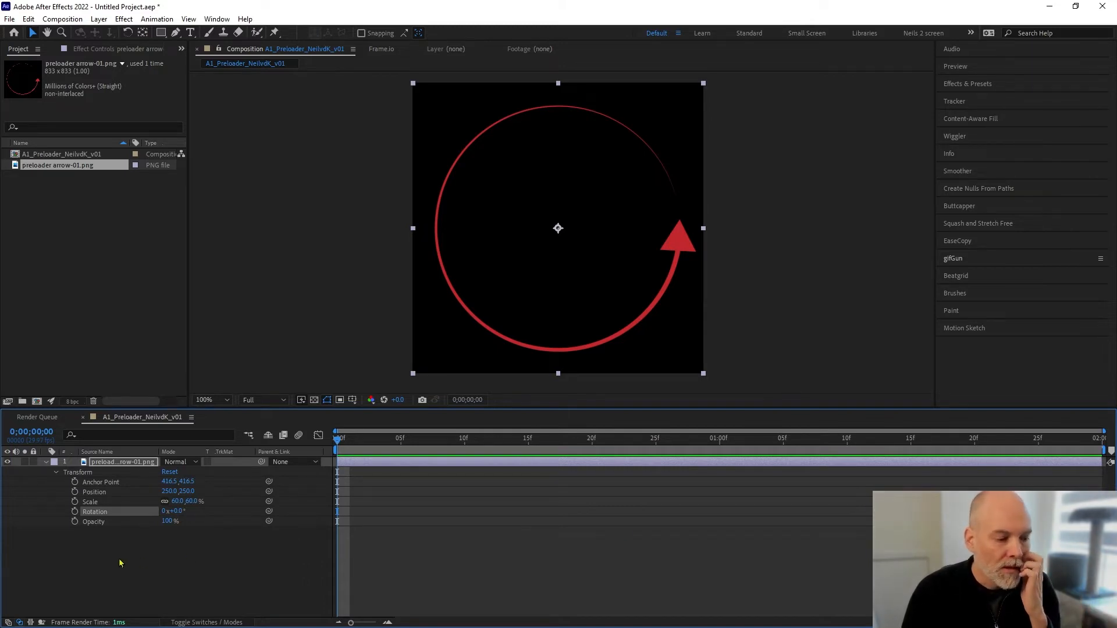
left_click(75, 512)
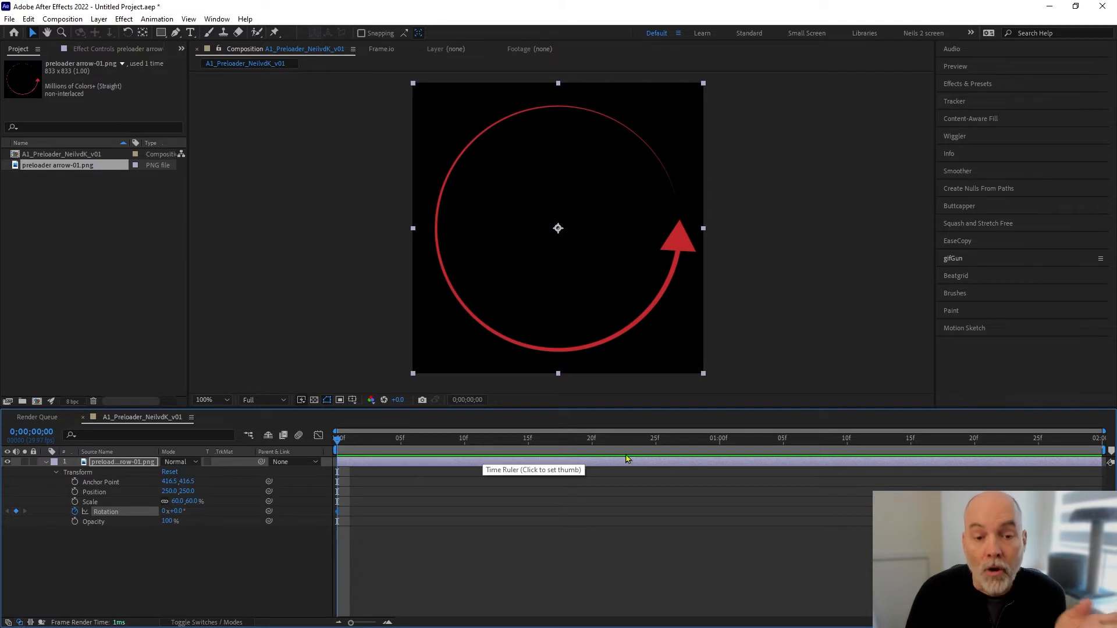
left_click_drag(1067, 438, 720, 453)
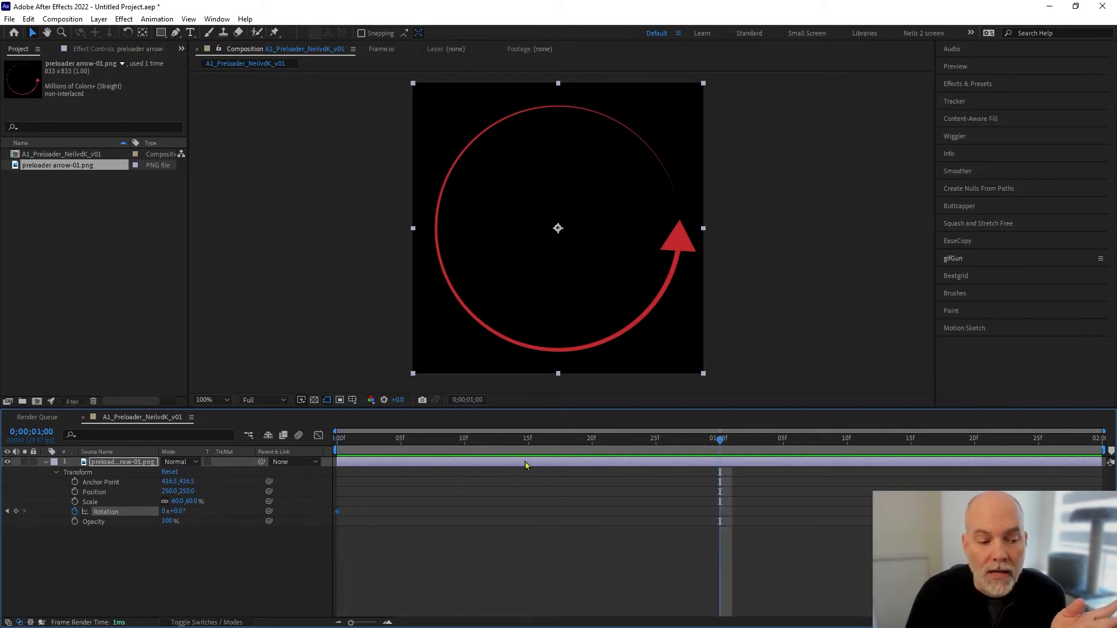
- Remove the arrow layer's rotation keyframe, set a new one at 0;00;01;04 and move it back to 0;00;00;00
left_click(75, 512)
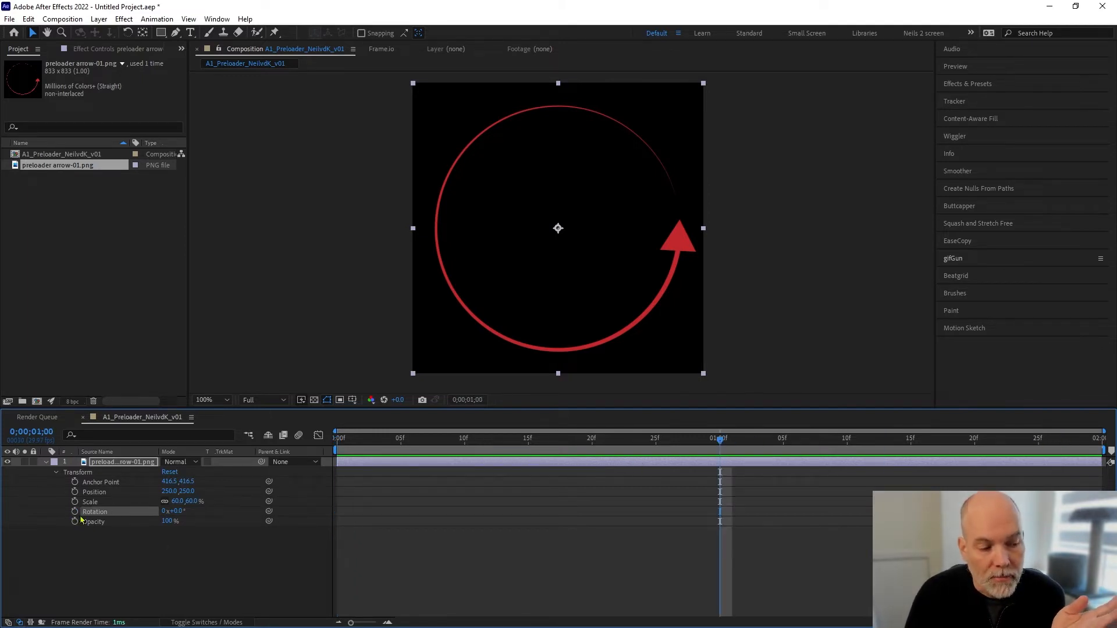
left_click_drag(750, 447, 770, 457)
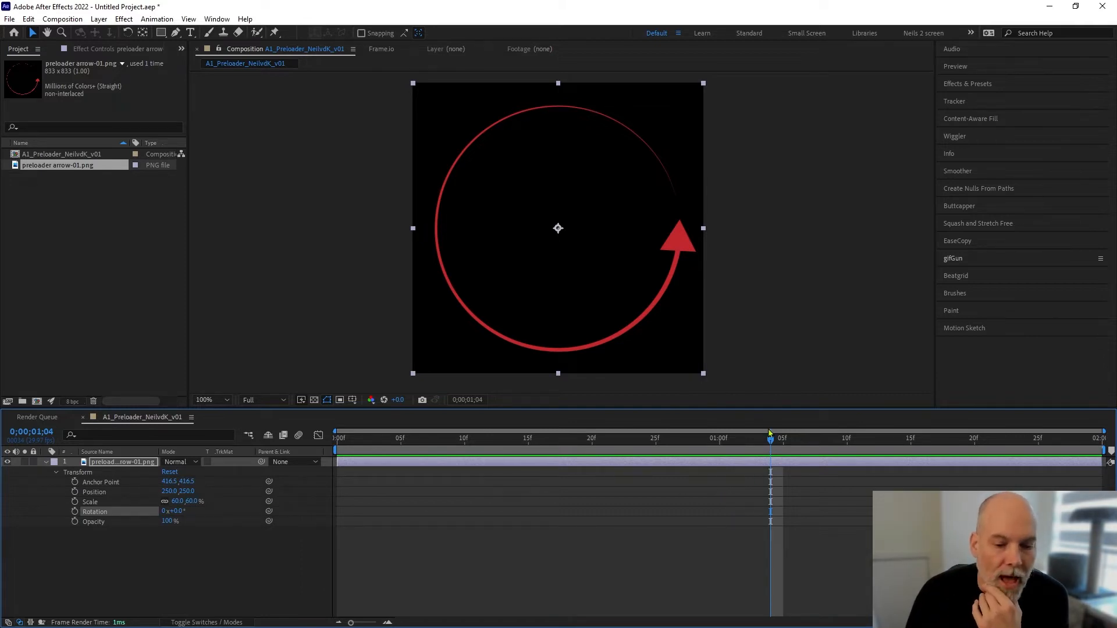
left_click(75, 511)
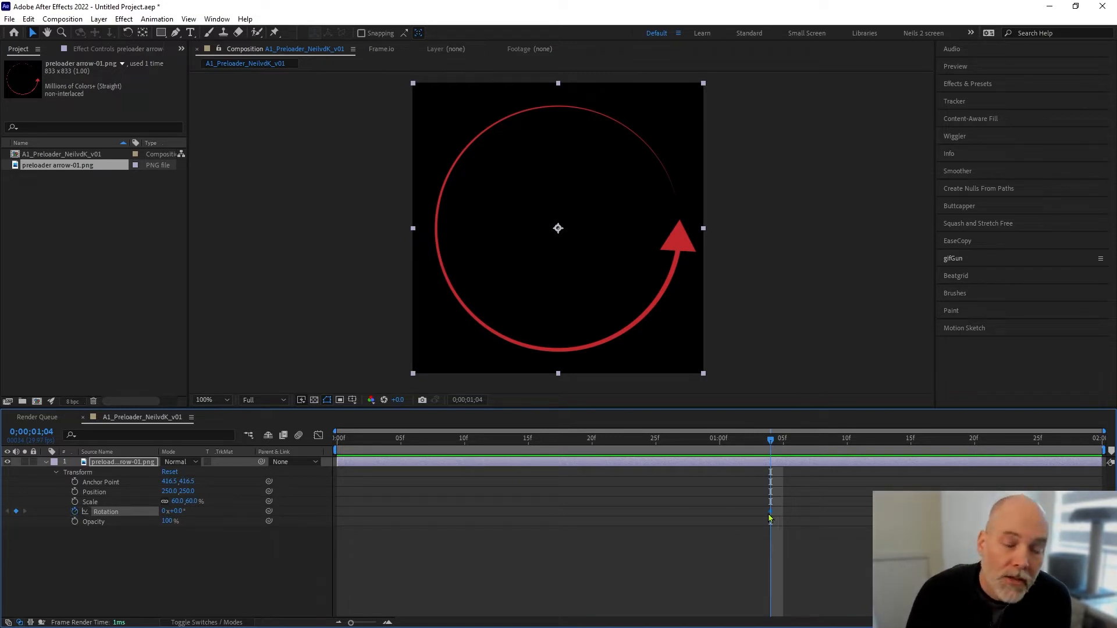
left_click_drag(770, 513, 345, 516)
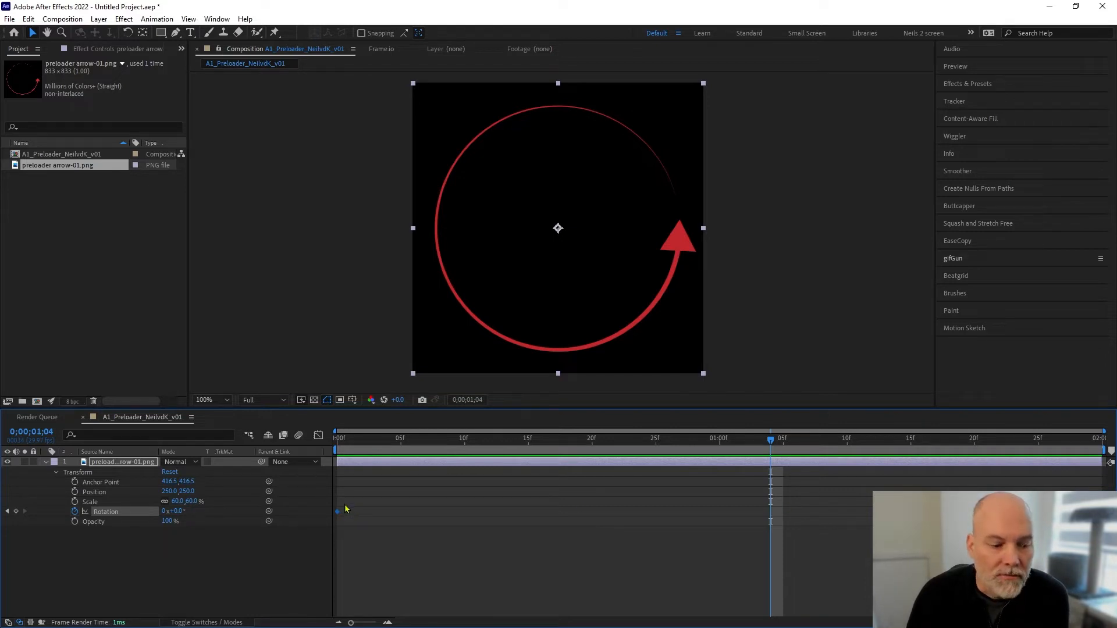
key("Home")
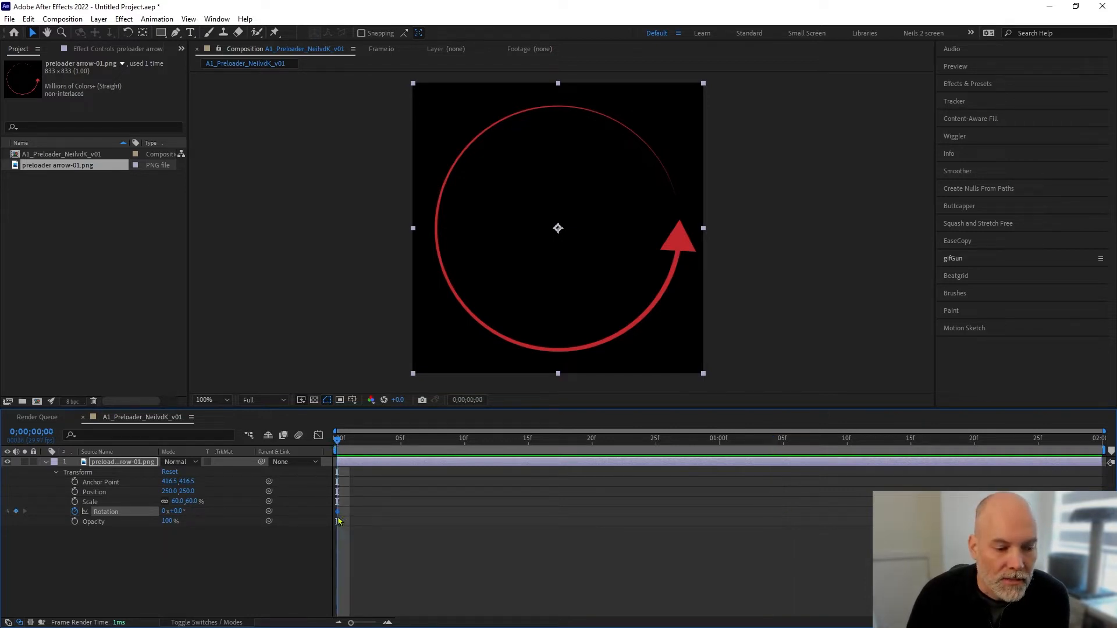
- Copy the arrow layer's starting rotation keyframe to 0;00;01;29
left_click_drag(843, 442, 1097, 443)
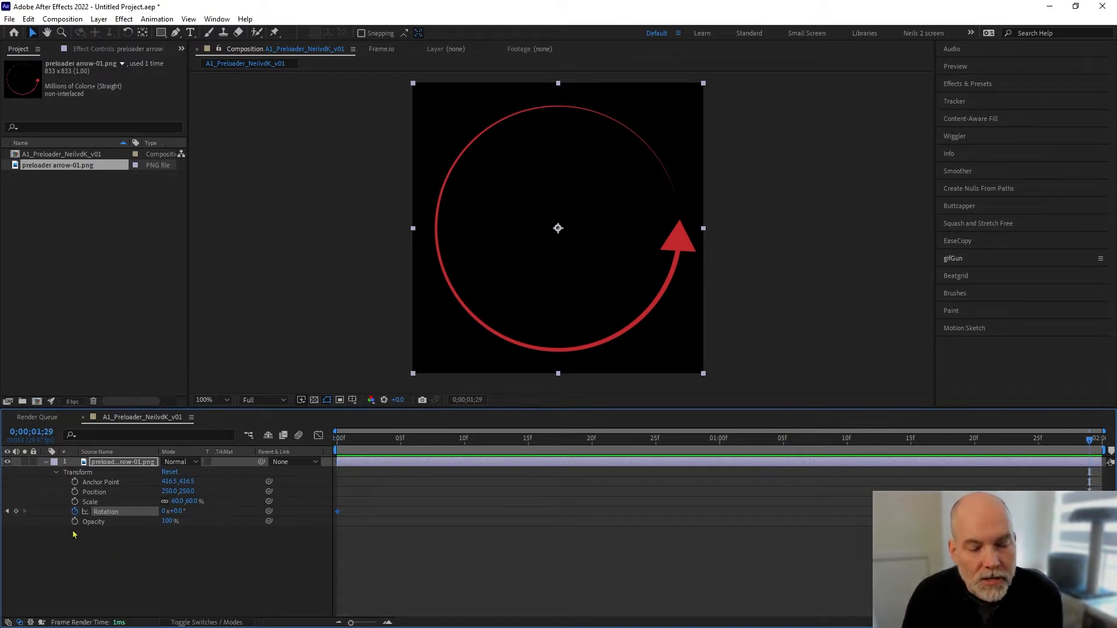
left_click(16, 513)
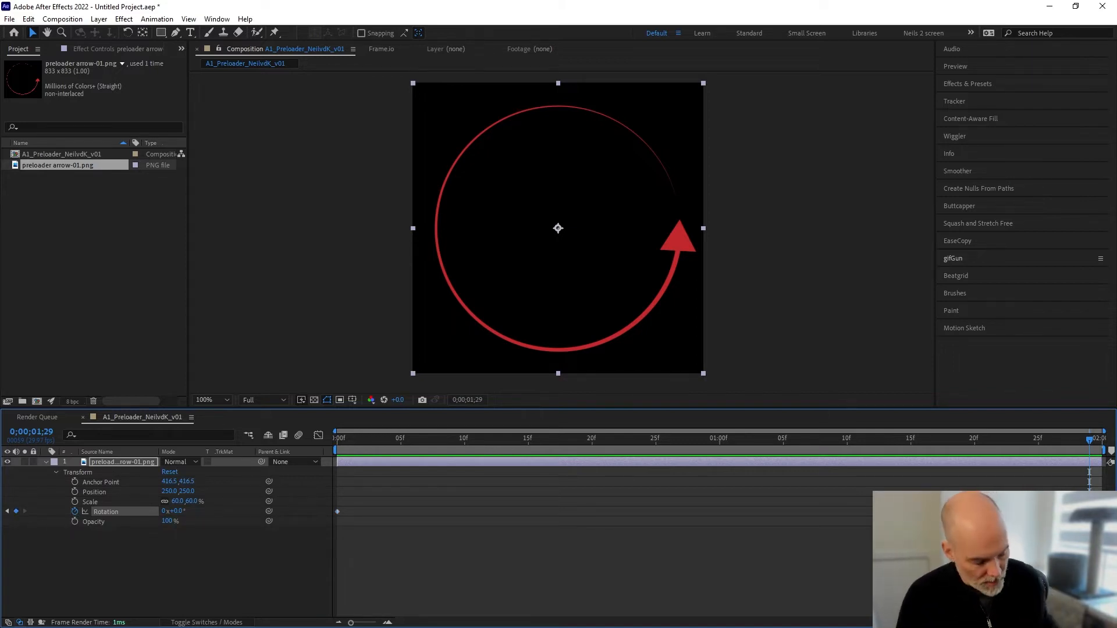
left_click_drag(381, 492, 346, 521)
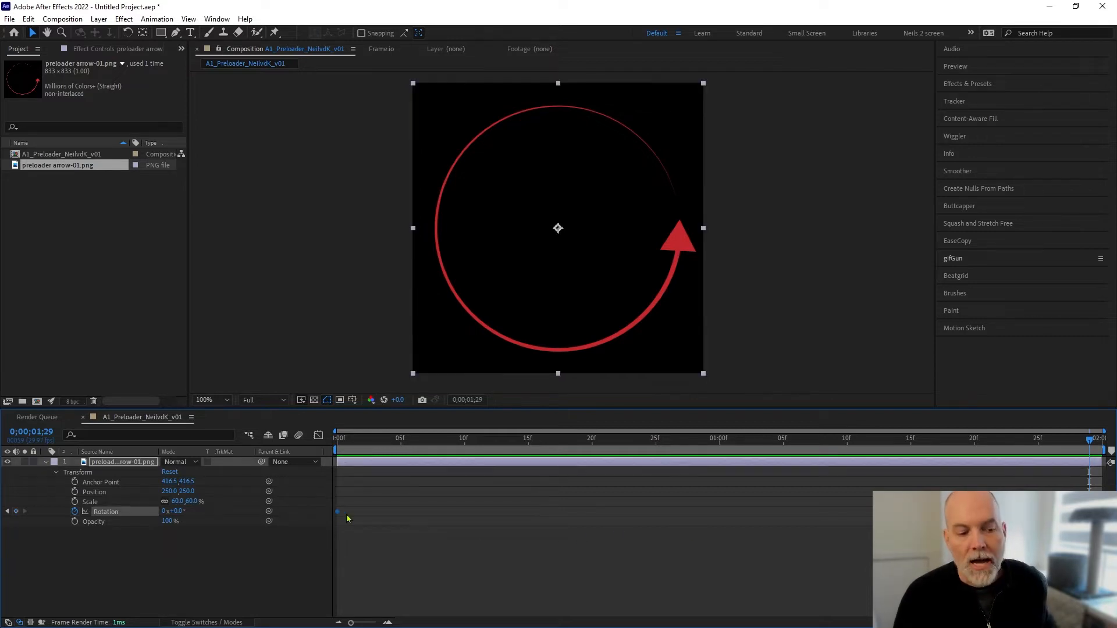
key("ctrl+c")
key("ctrl+v")
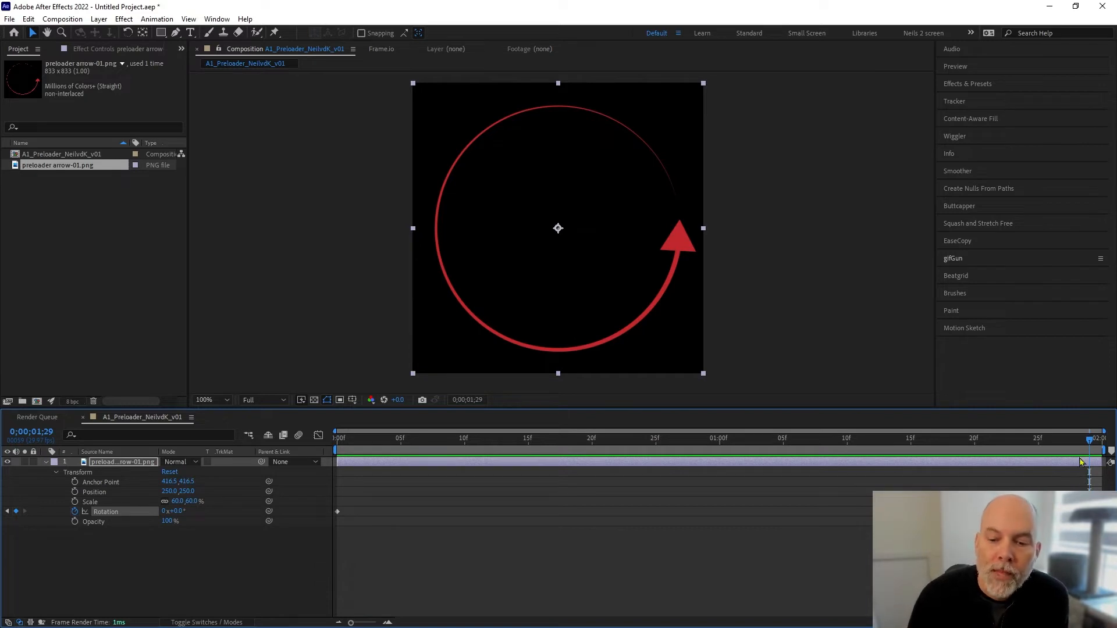
- Set the arrow layer's rotation at 0;00;01;29 to one full revolution, 1x+0.0°
left_click_drag(1089, 441, 335, 442)
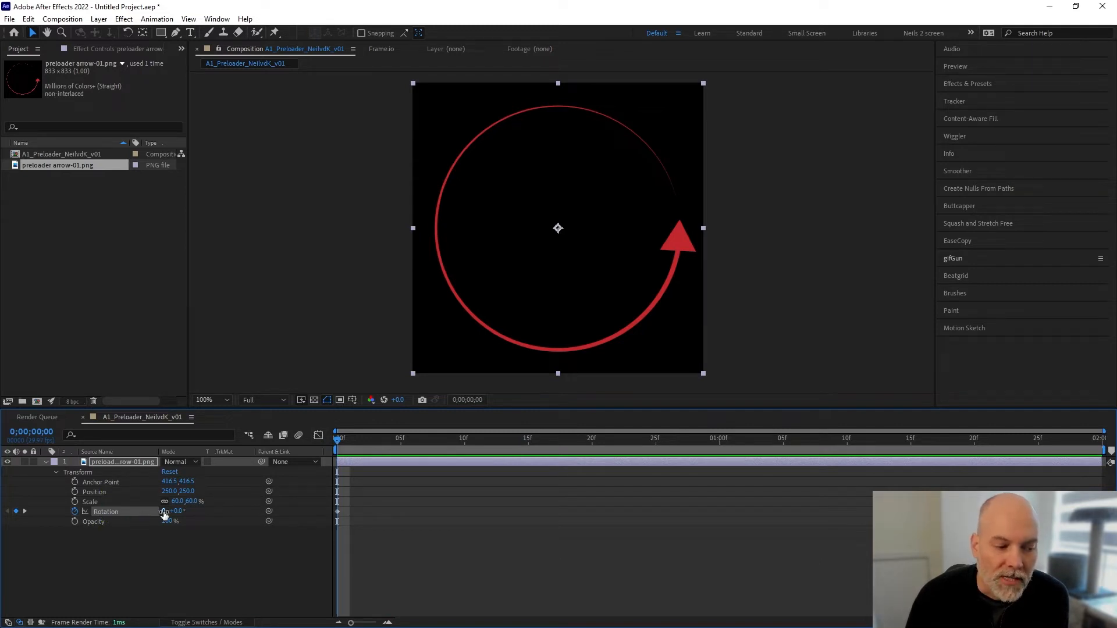
key("space")
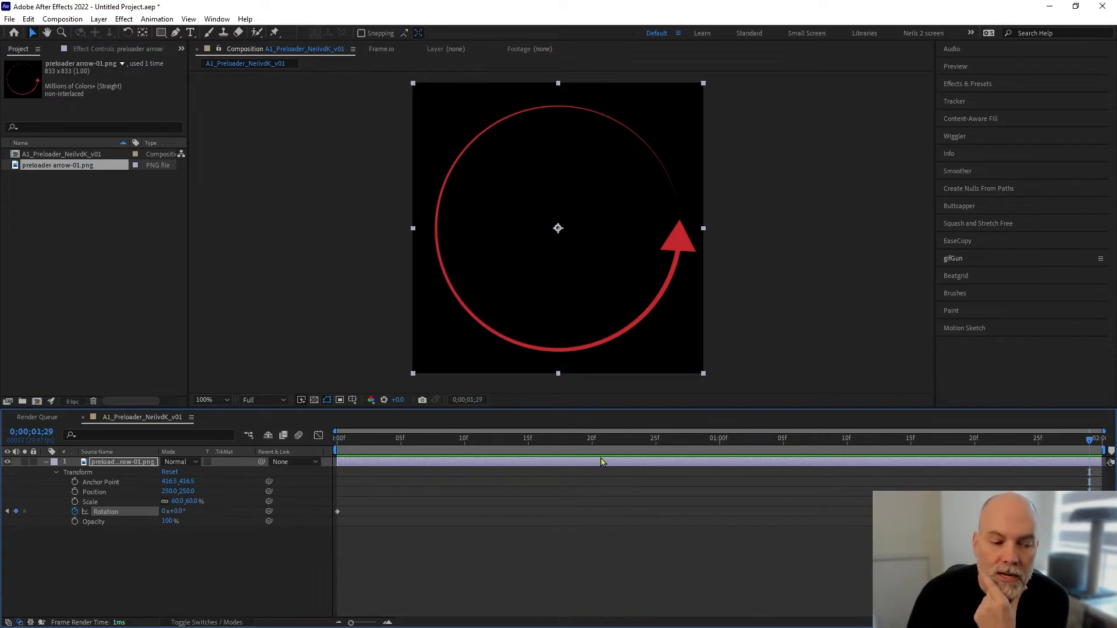
left_click(164, 511)
type("1")
key("Return")
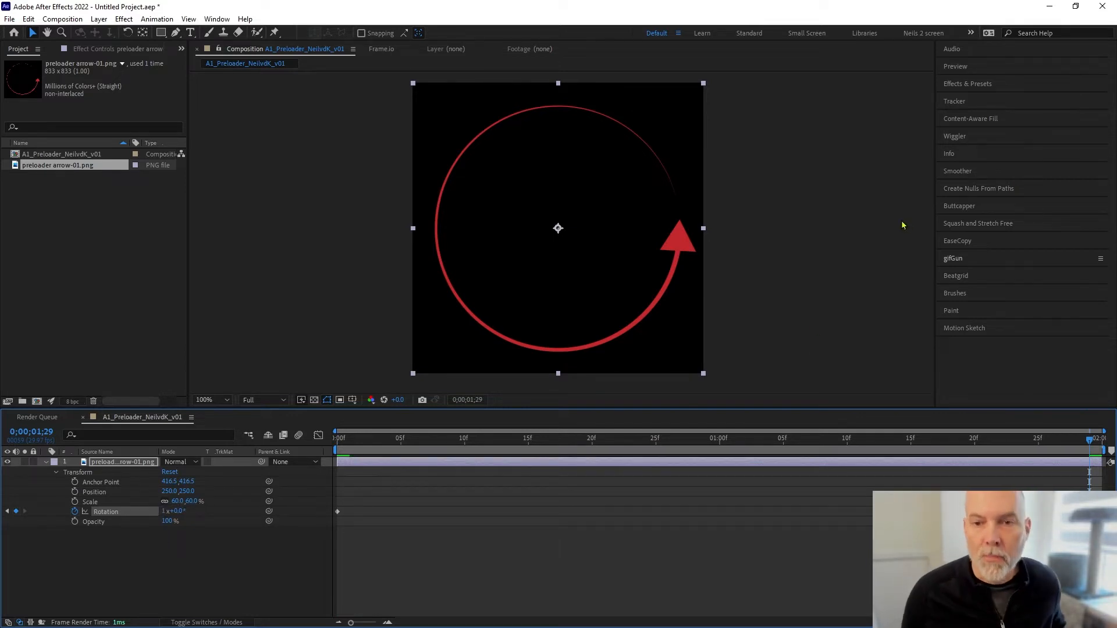
- Review the shortcut options for previewing, then scrub through and play back the arrow's rotation
left_click(964, 67)
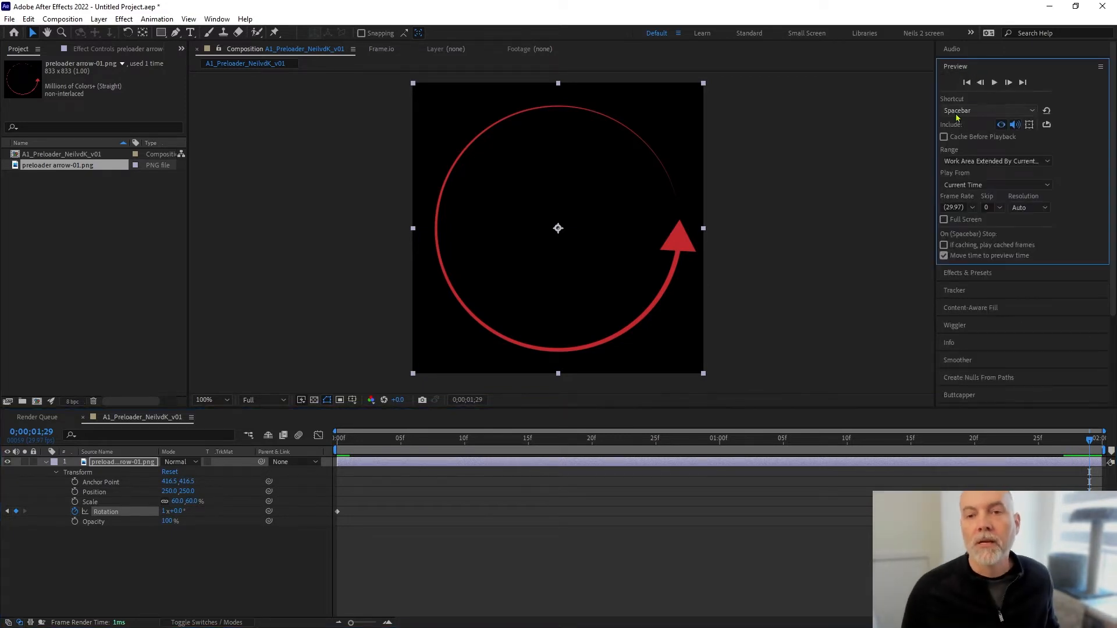
left_click(1026, 111)
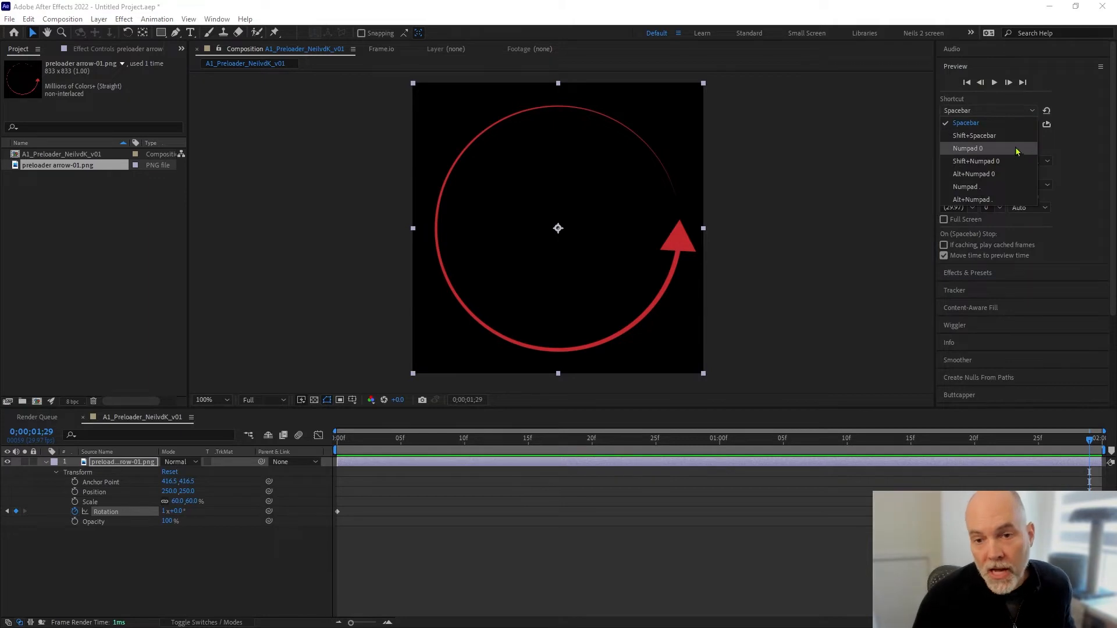
left_click(1047, 69)
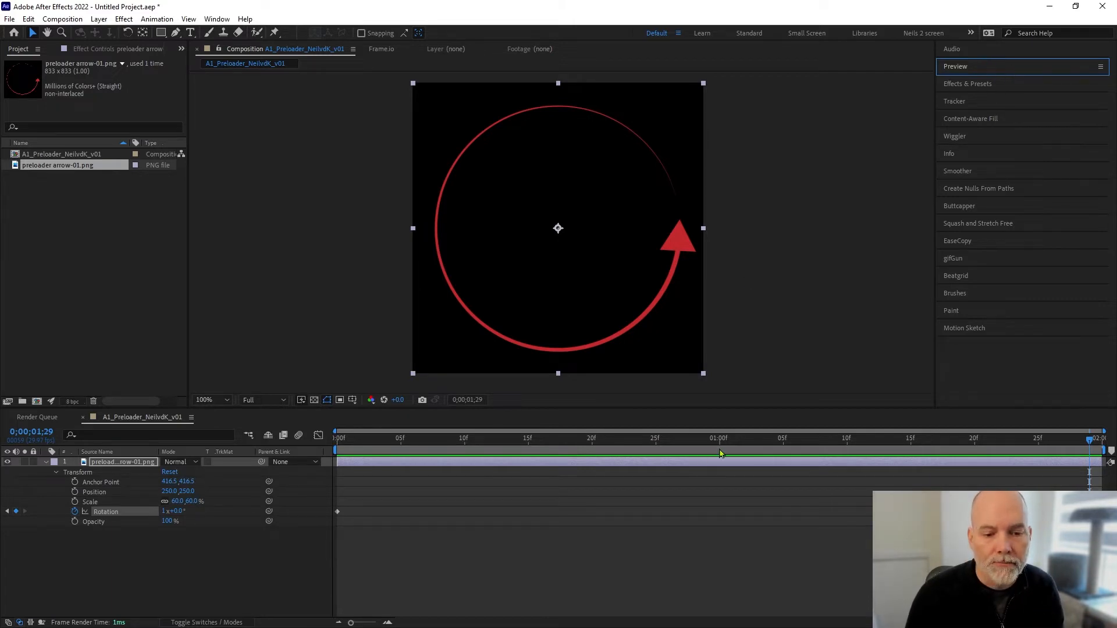
left_click_drag(749, 443, 830, 442)
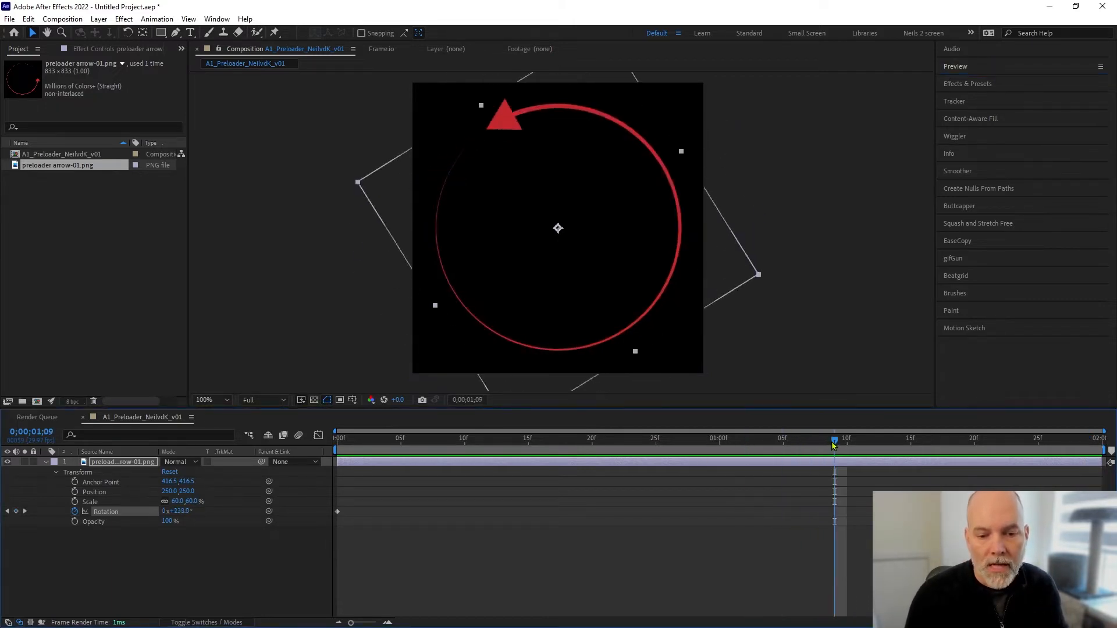
key("space")
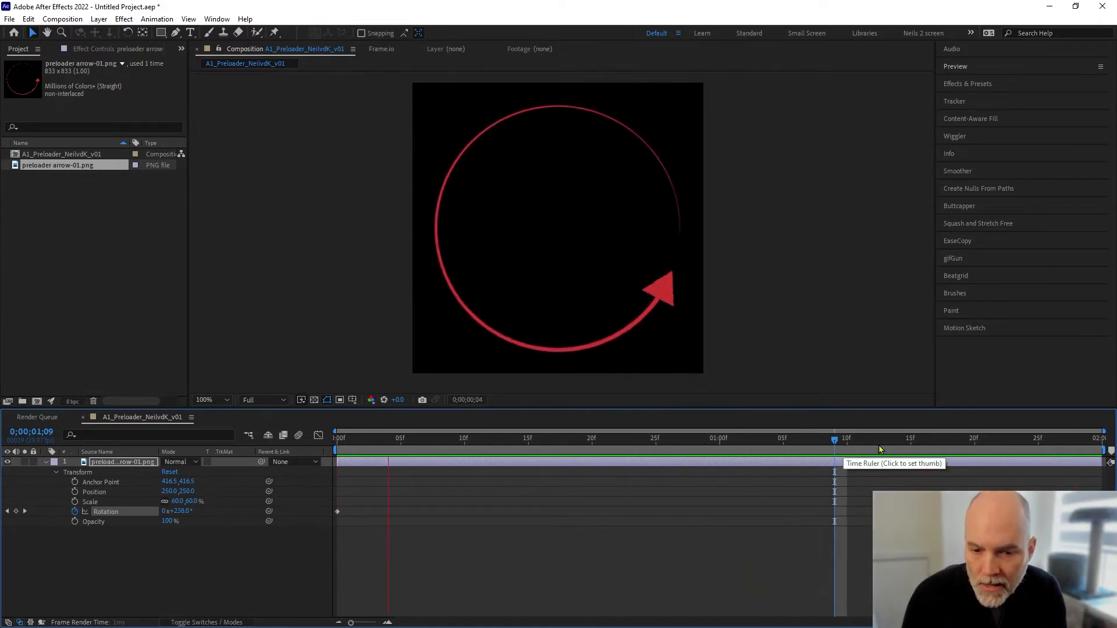
- Set the arrow's rotation at 0;00;01;29 to -1x+0.0° and preview the reversed spin
left_click(899, 442)
left_click_drag(909, 442, 1091, 477)
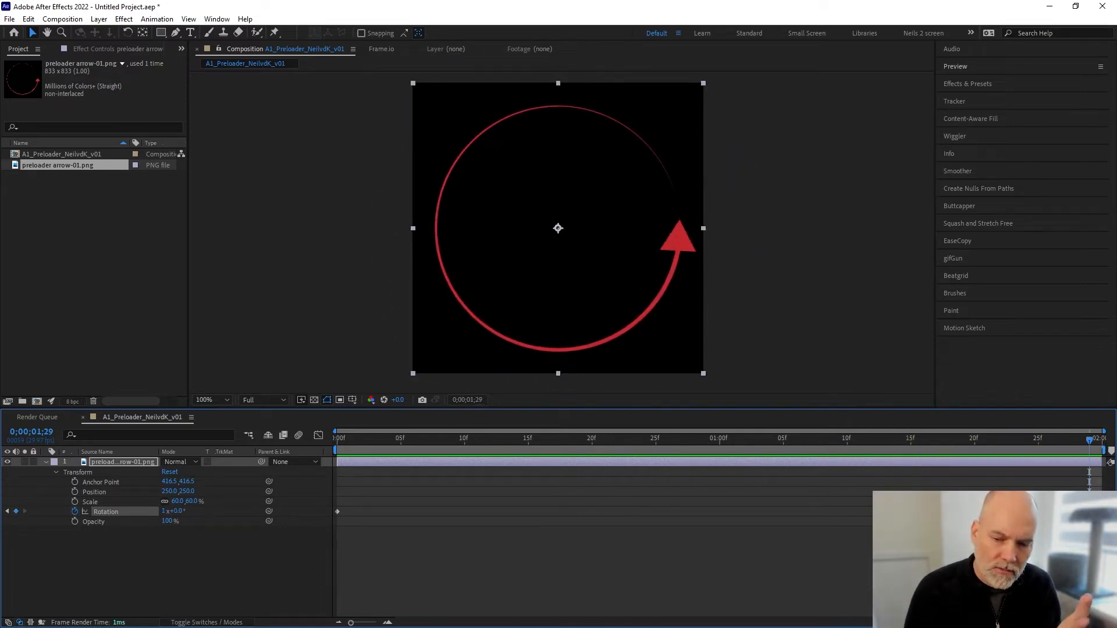
left_click(165, 511)
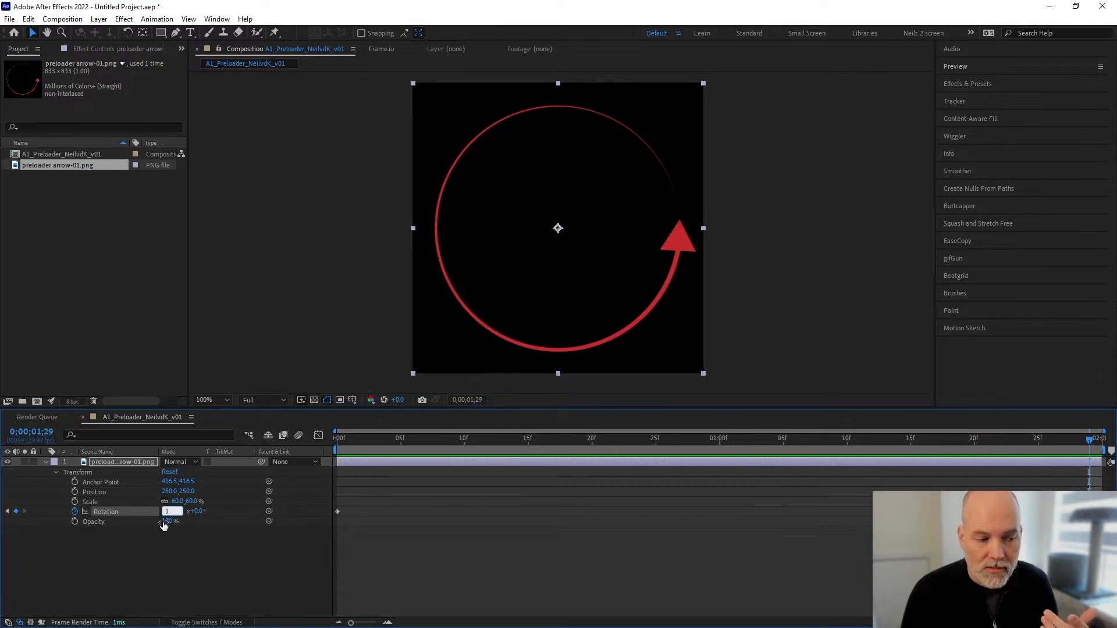
type("-")
key("Return")
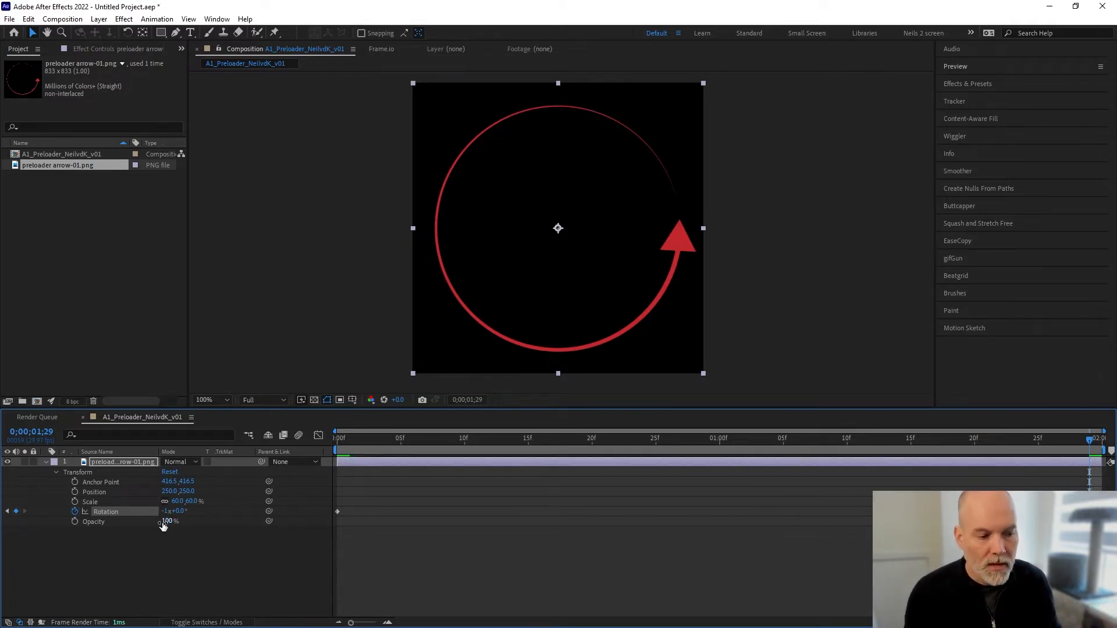
key("space")
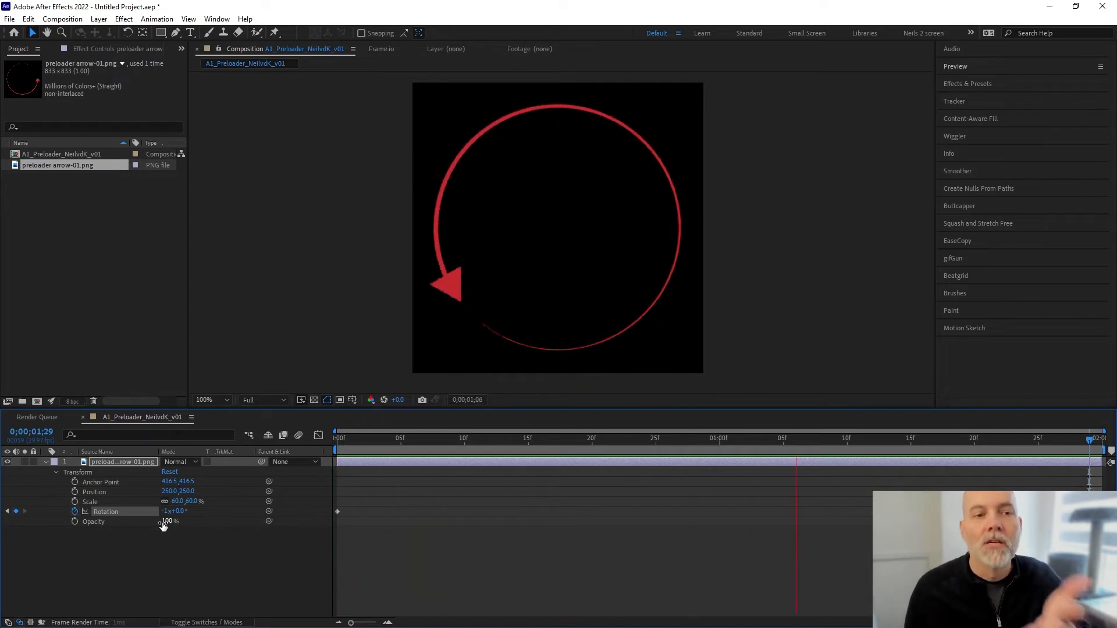
key("space")
- Set the arrow's rotation at 0;00;01;29 to 1x+0.0° and preview the animation
left_click(167, 511)
type("1")
key("Return")
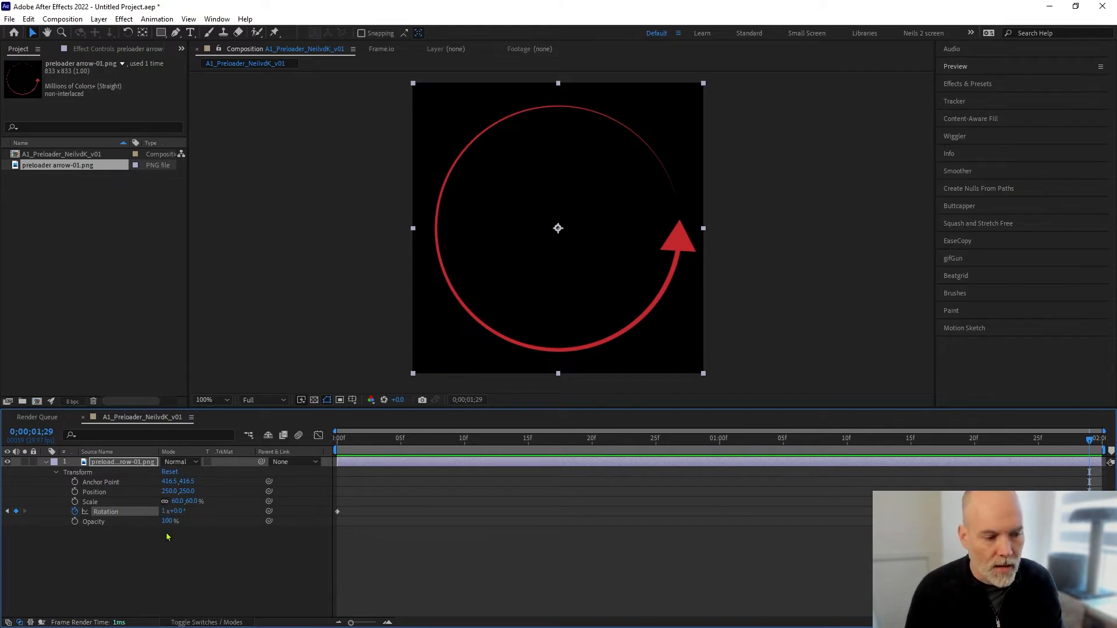
key("space")
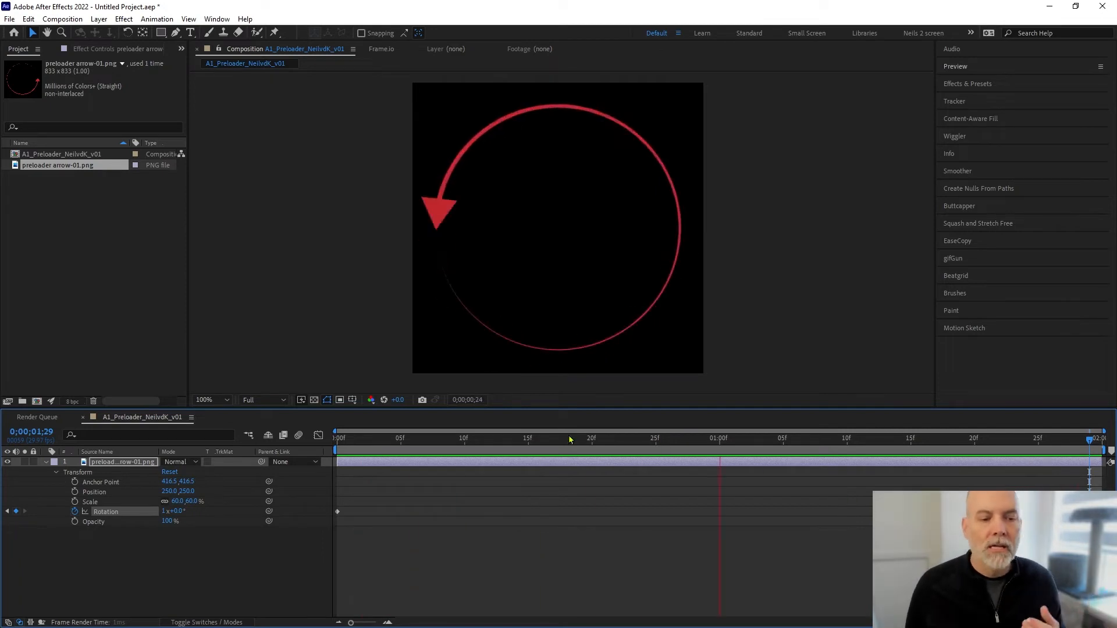
key("space")
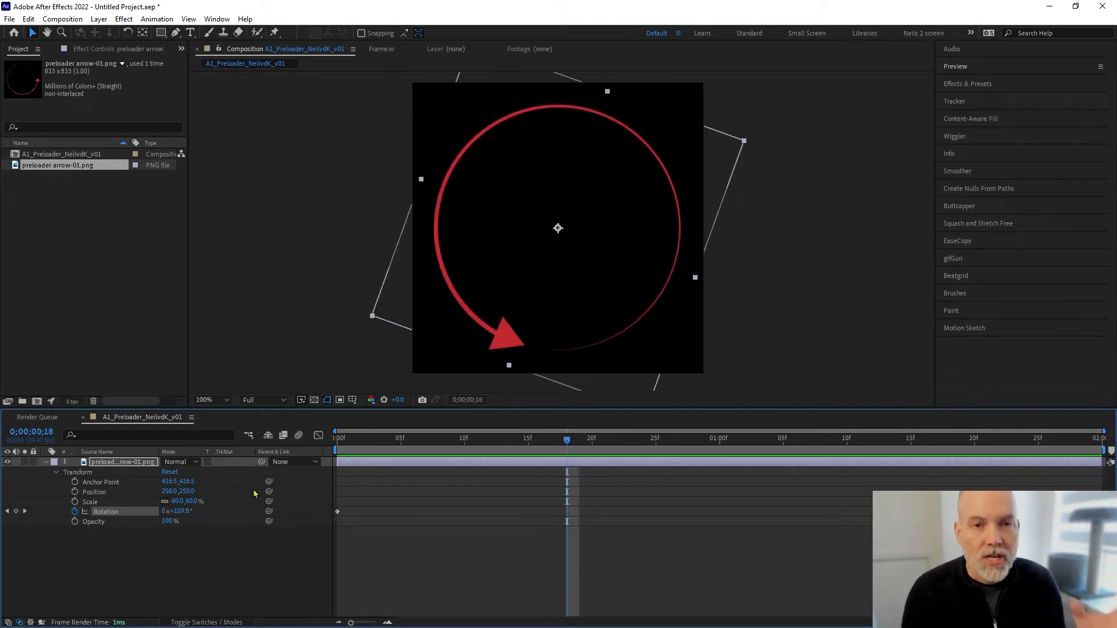
- Flip the preloader arrow-01.png layer horizontally with the Flip Horizontal transform
left_click(107, 462)
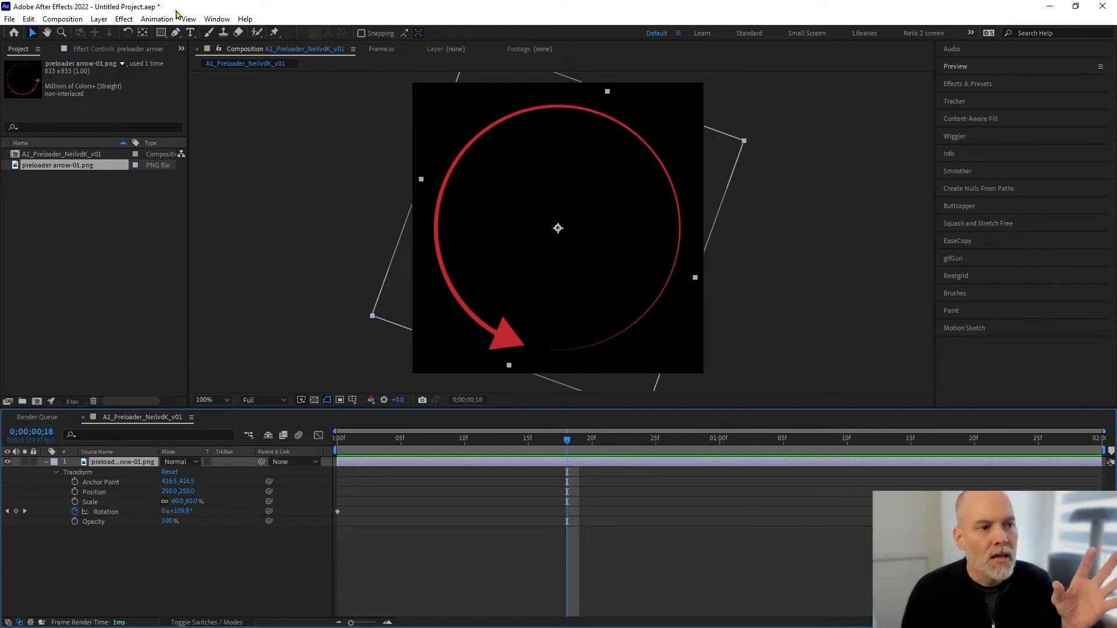
left_click(108, 22)
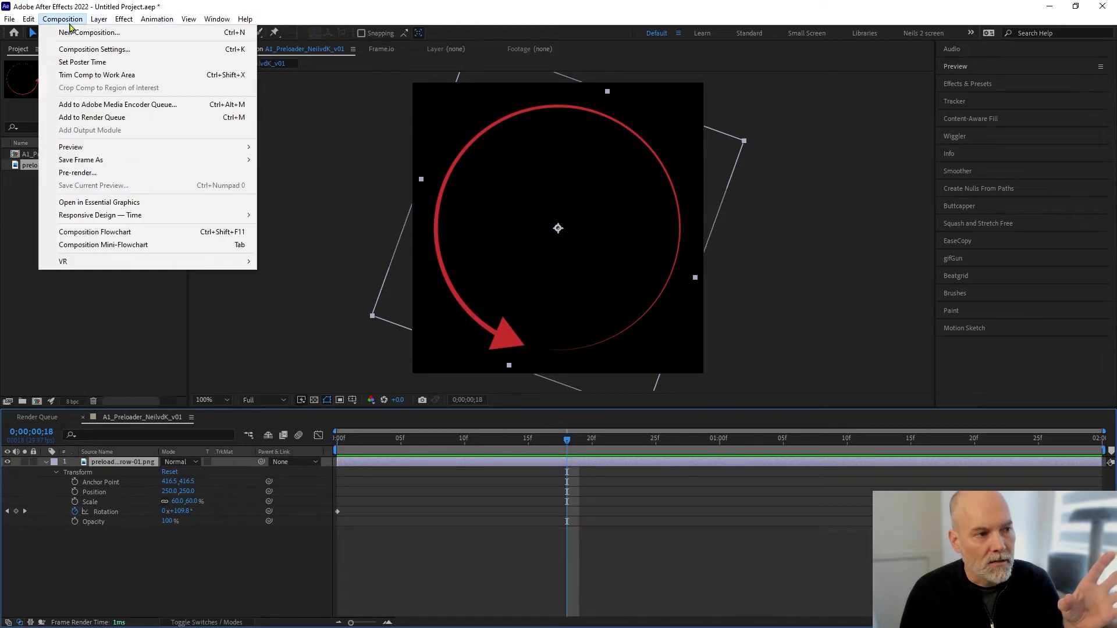
mouse_move(125, 22)
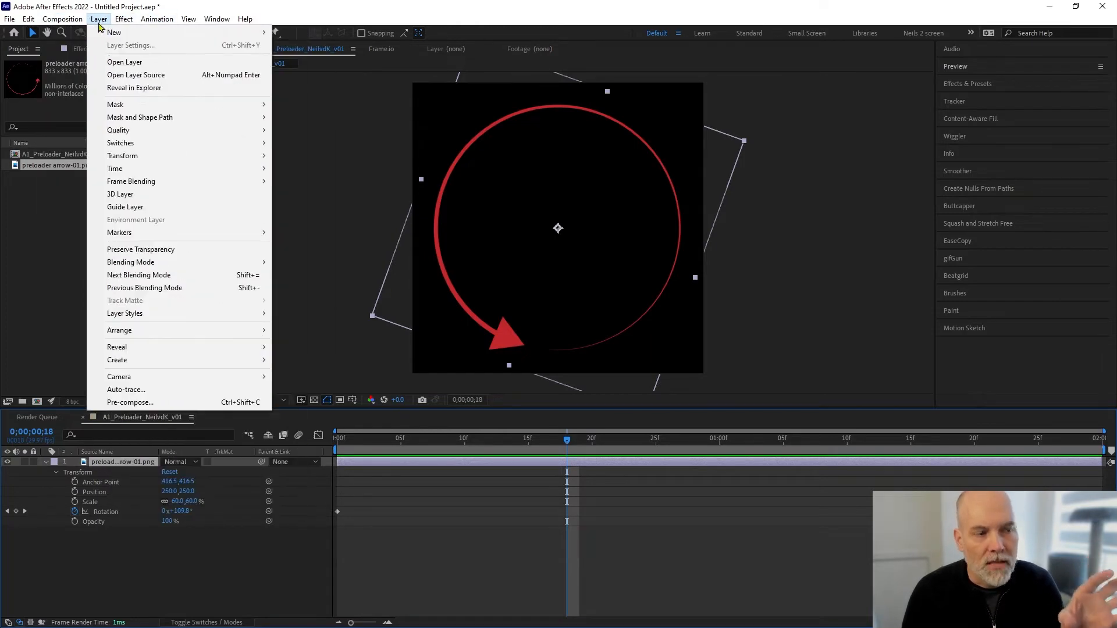
left_click(124, 18)
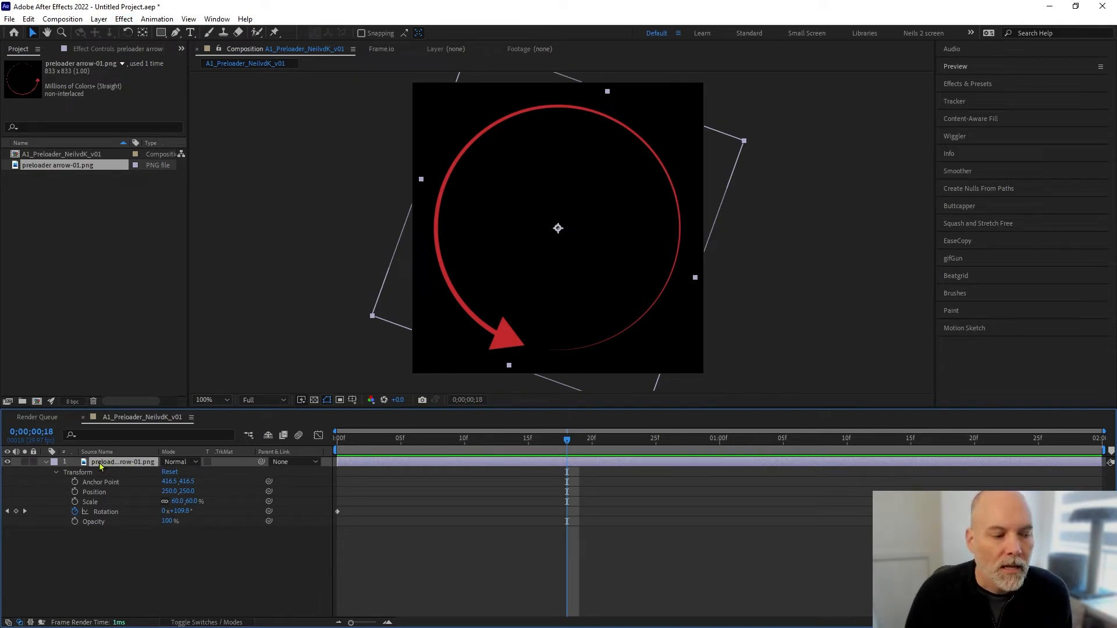
right_click(124, 466)
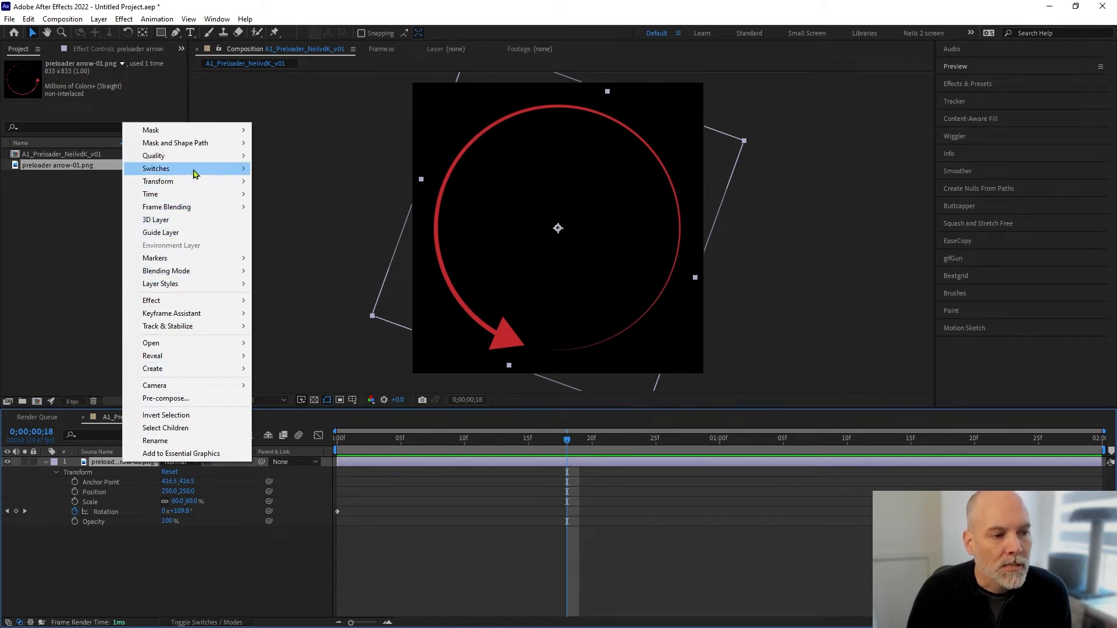
mouse_move(193, 183)
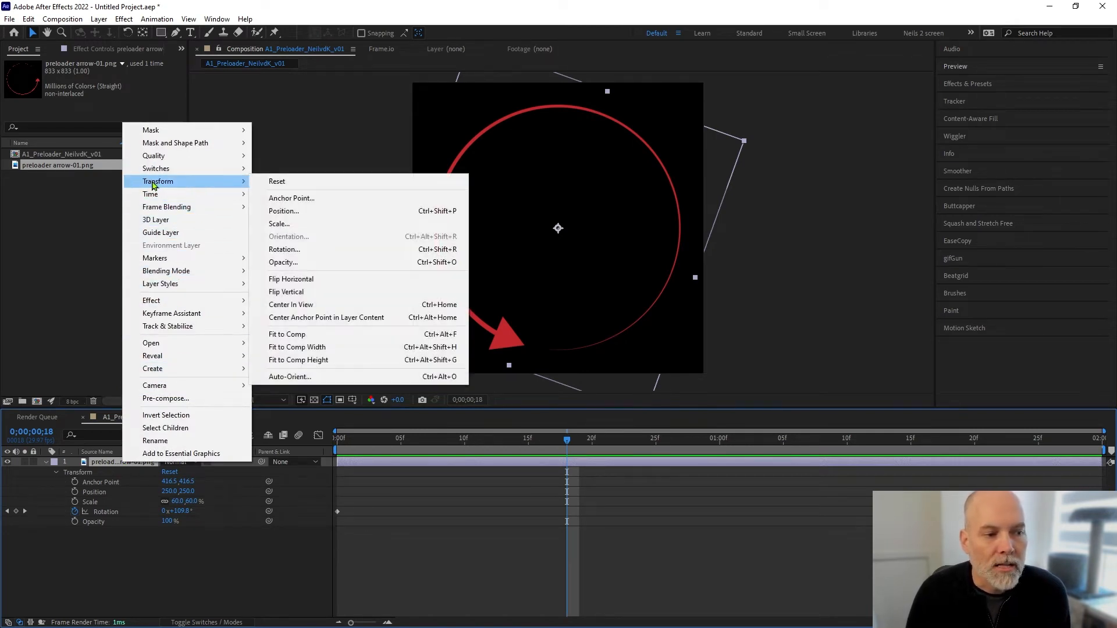
left_click(329, 280)
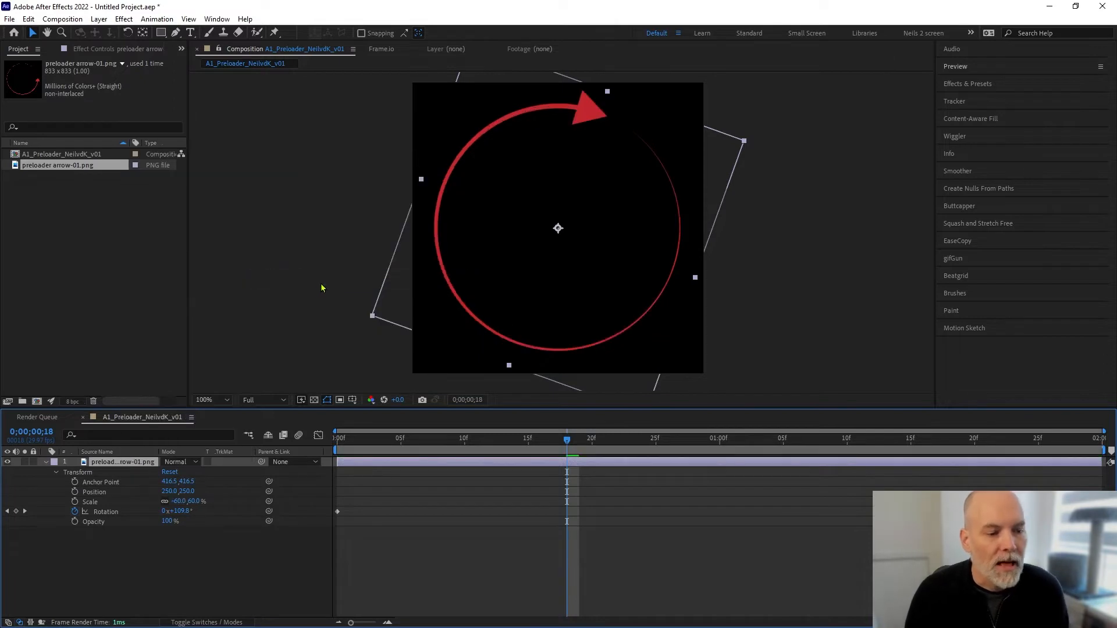
- Play back the flipped arrow's rotation and scrub the current time to 0;00;01;00
key("space")
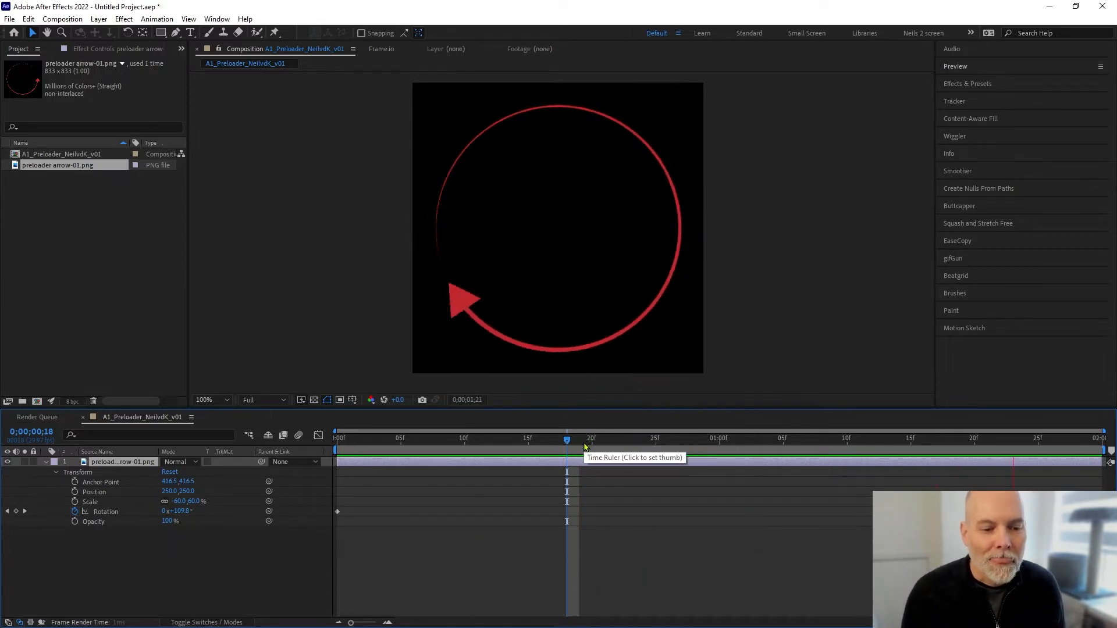
left_click(605, 440)
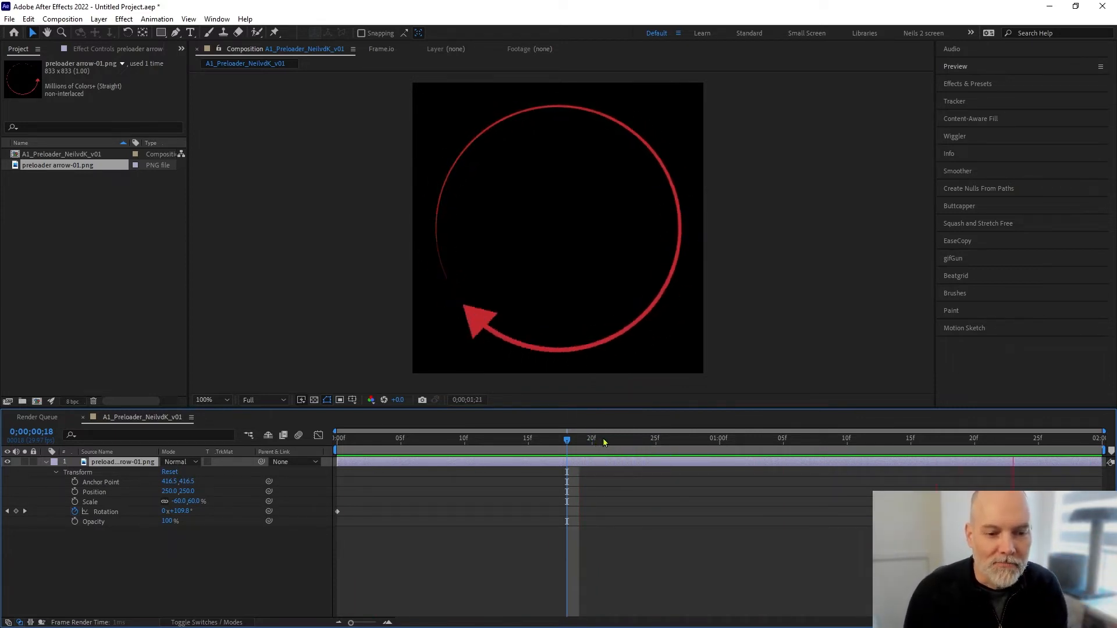
left_click_drag(637, 441, 717, 447)
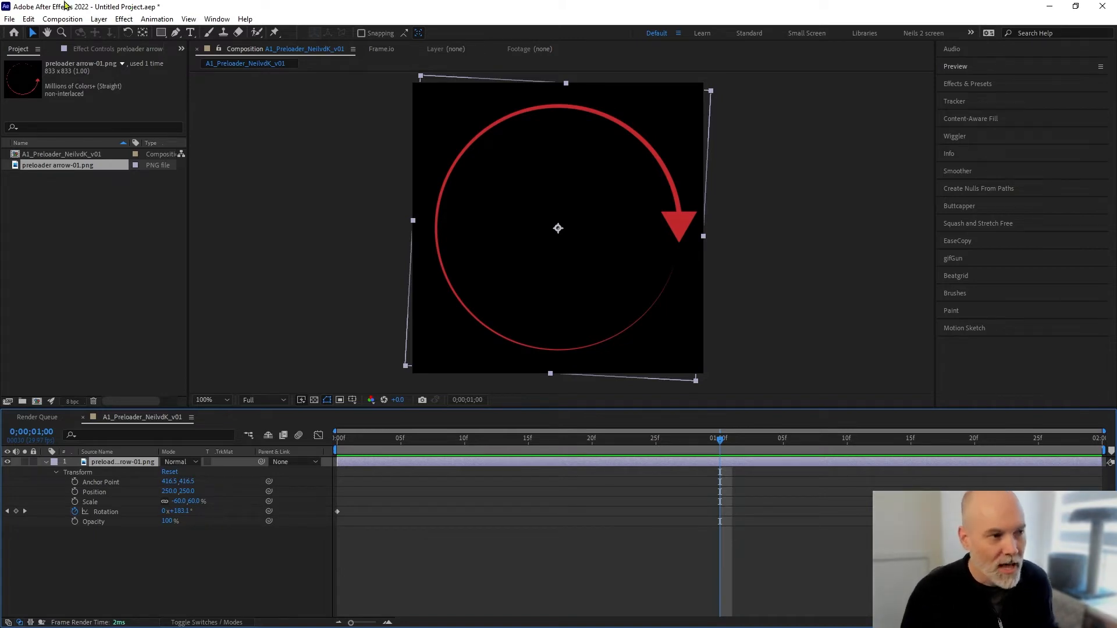
- Save the project to the Desktop under the file name A1_Preloader_red_arrow
left_click(9, 19)
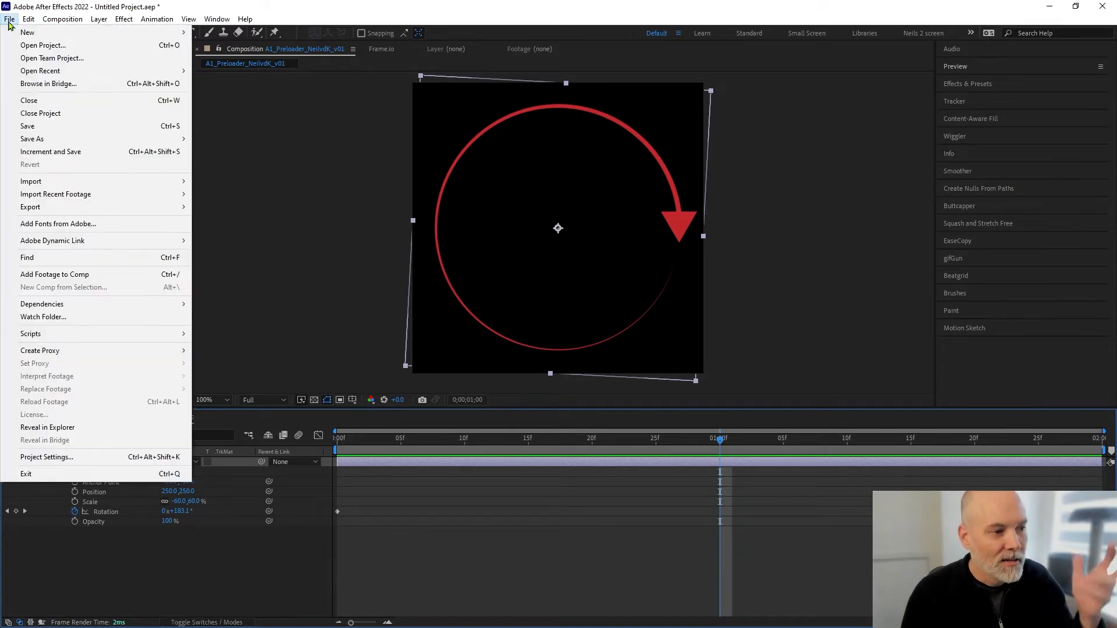
left_click(52, 129)
left_click_drag(400, 39, 575, 82)
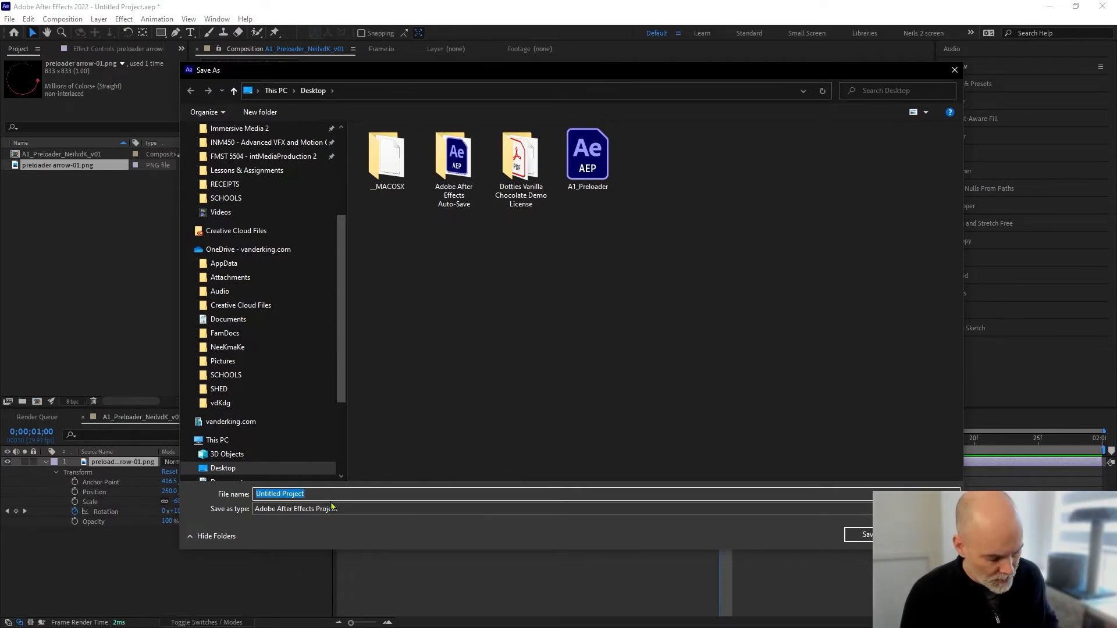
type("Adobe After Effects 8.0 Keyframe Data")
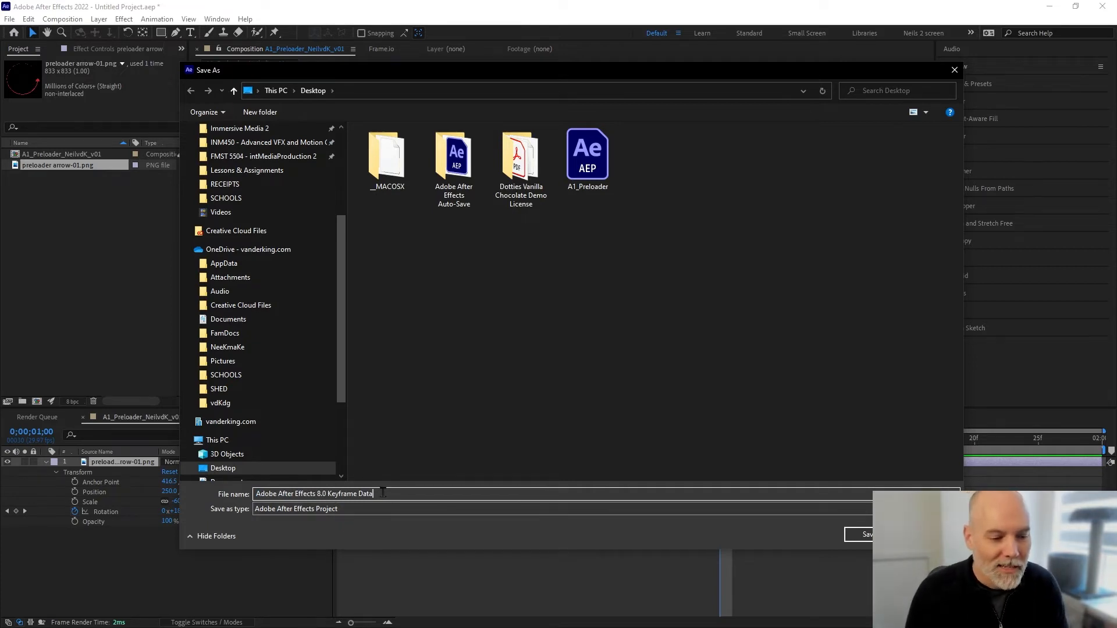
left_click_drag(379, 494, 178, 486)
type("A")
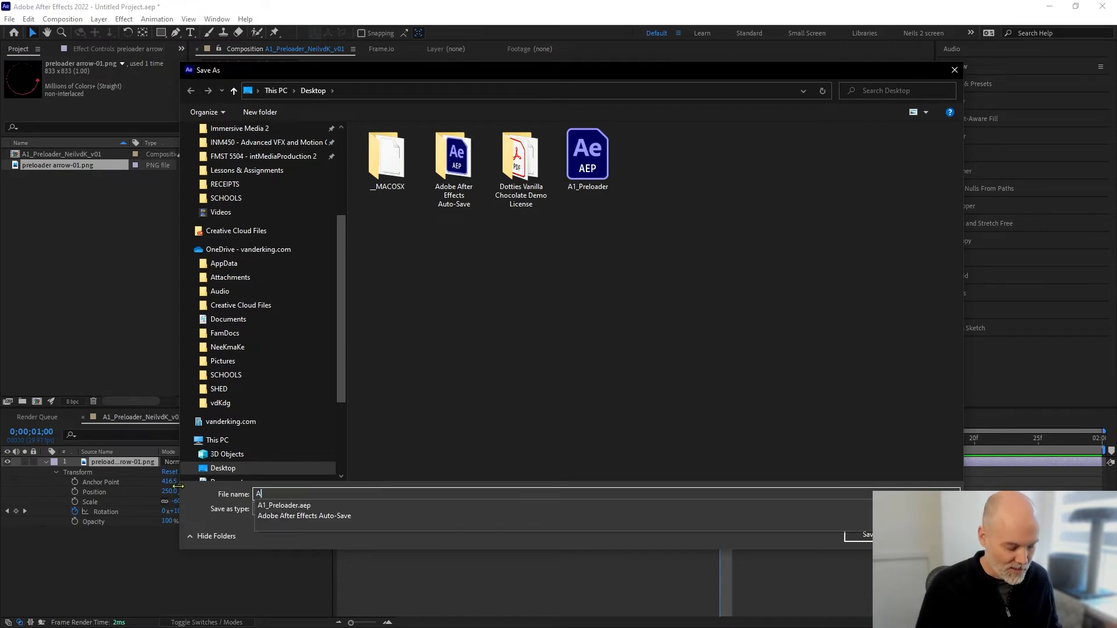
type("1_Preloader")
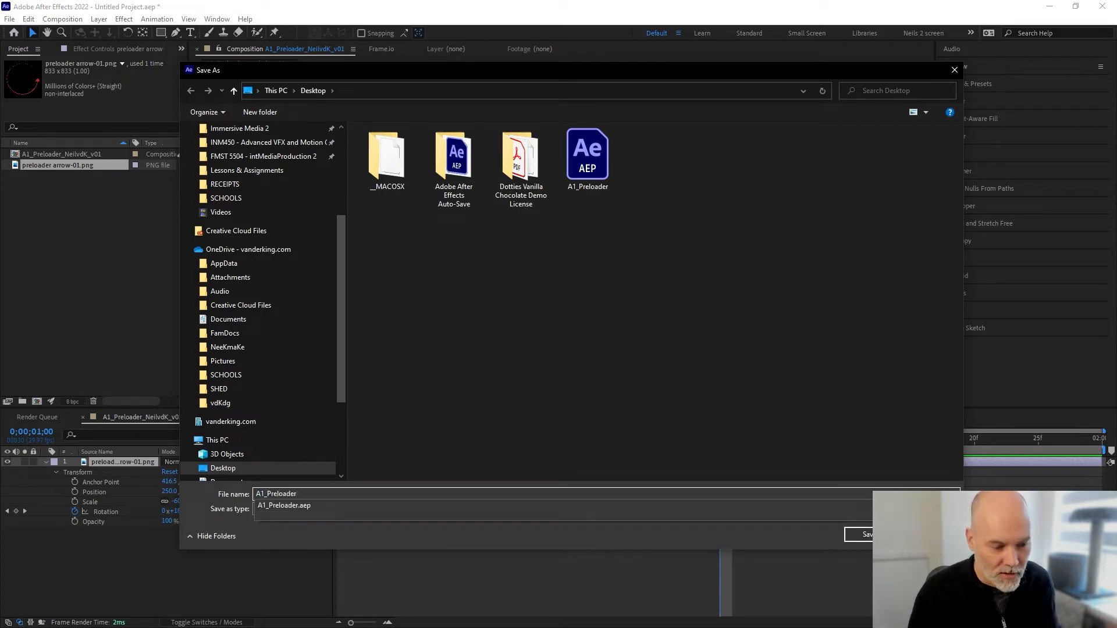
type("_v")
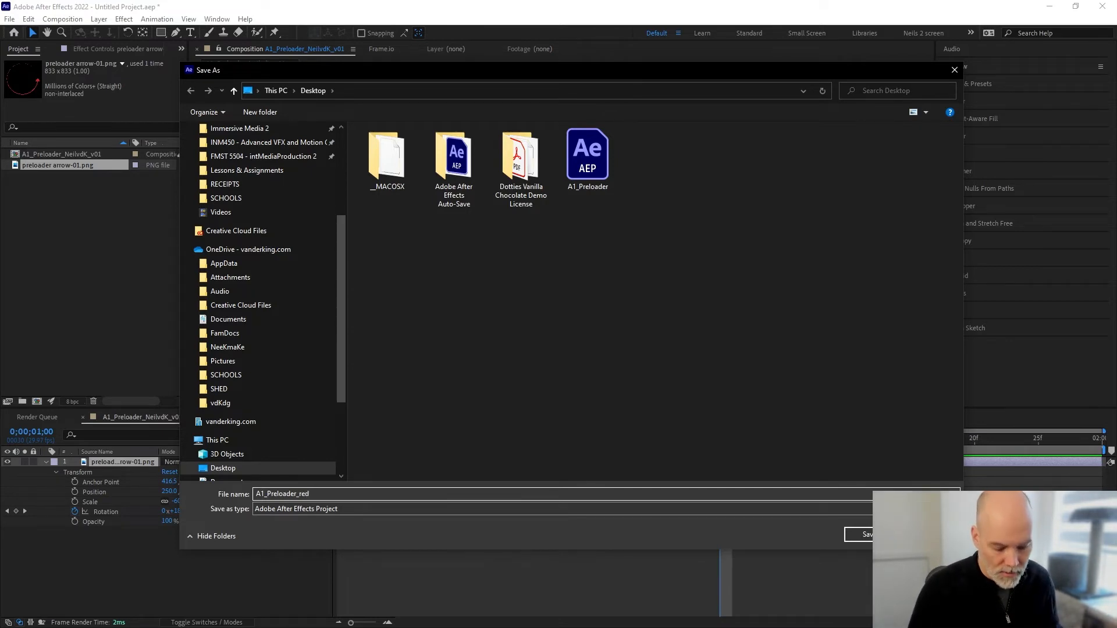
type("w")
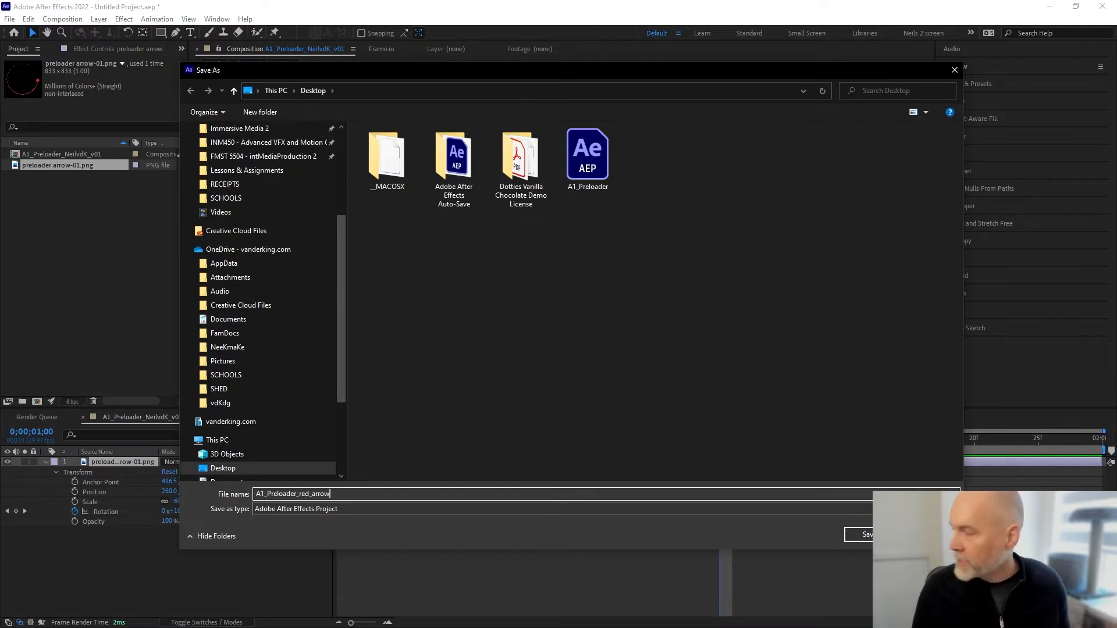
key("Return")
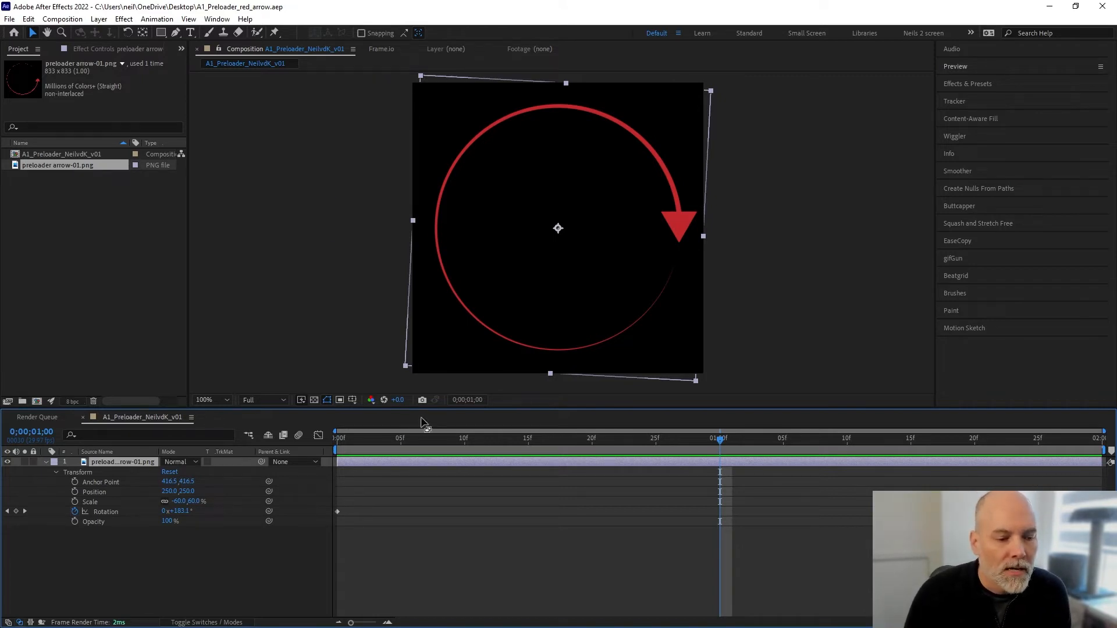
- Scrub through the arrow's rotation up to the last frame, 0;00;01;29
left_click_drag(407, 440, 574, 440)
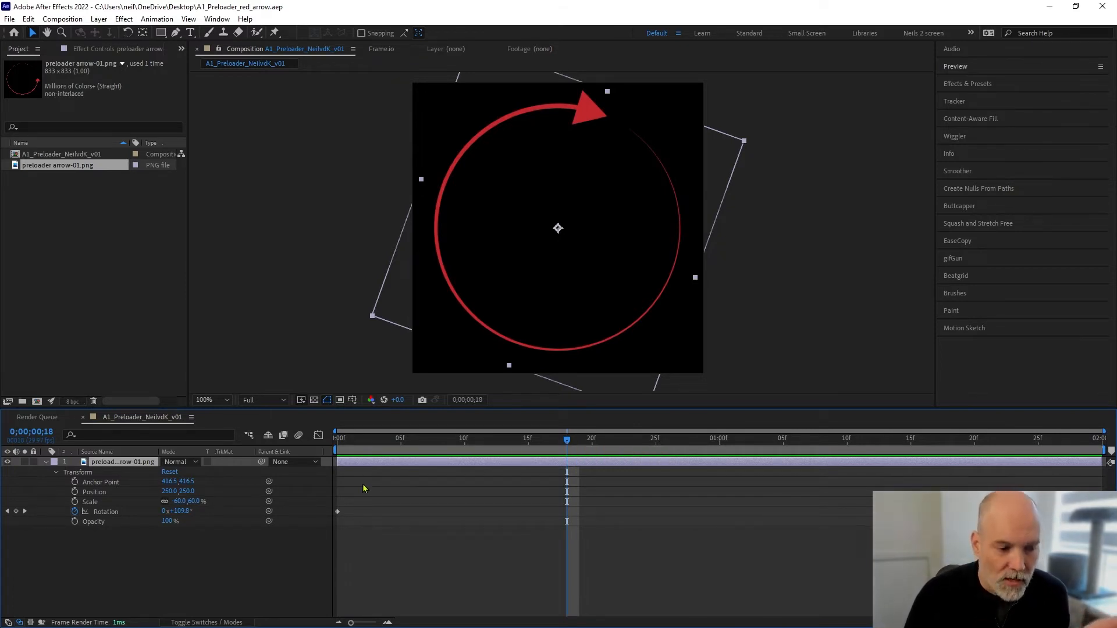
left_click(352, 494)
left_click_drag(361, 448, 1097, 454)
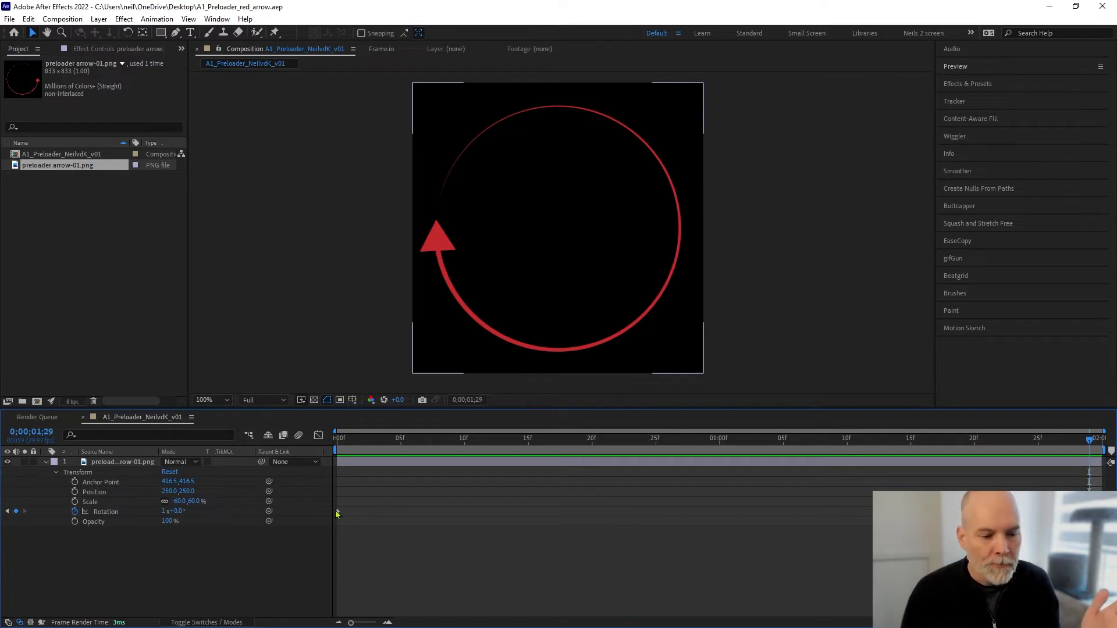
- Start keyframing the arrow's Scale at 0;00;00;00 and copy that Scale keyframe to 0;00;01;29
left_click_drag(368, 442, 337, 444)
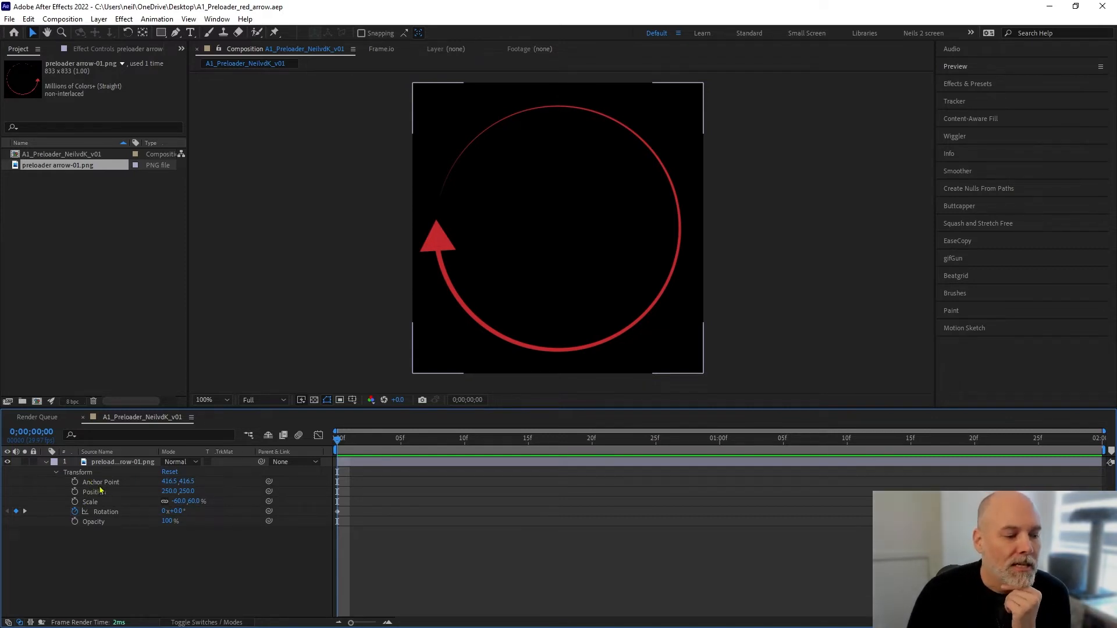
left_click(75, 502)
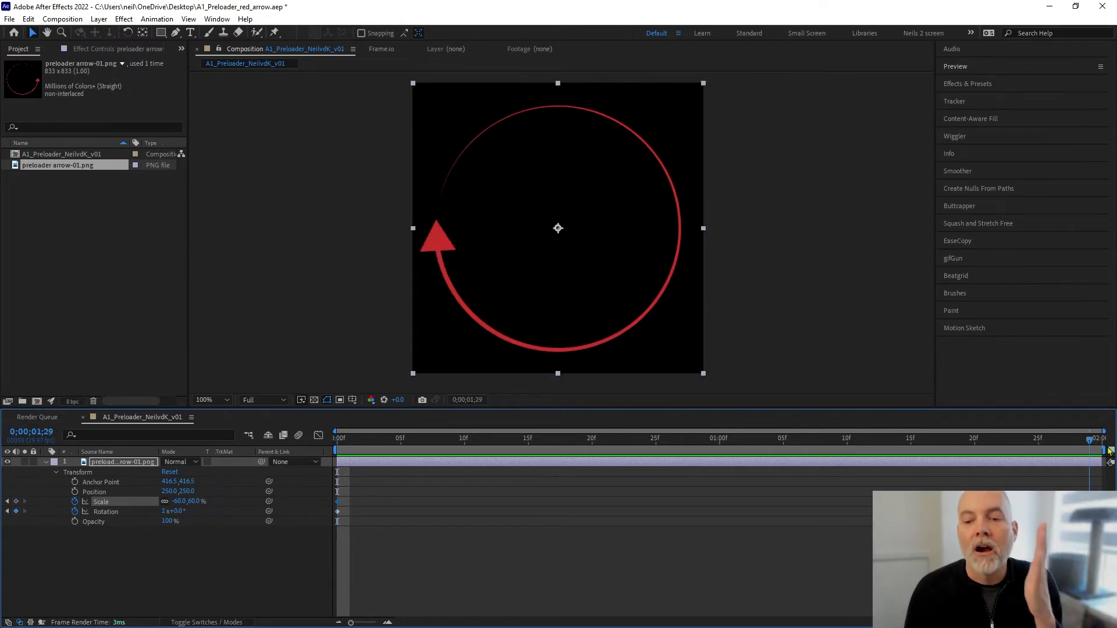
left_click(1086, 454)
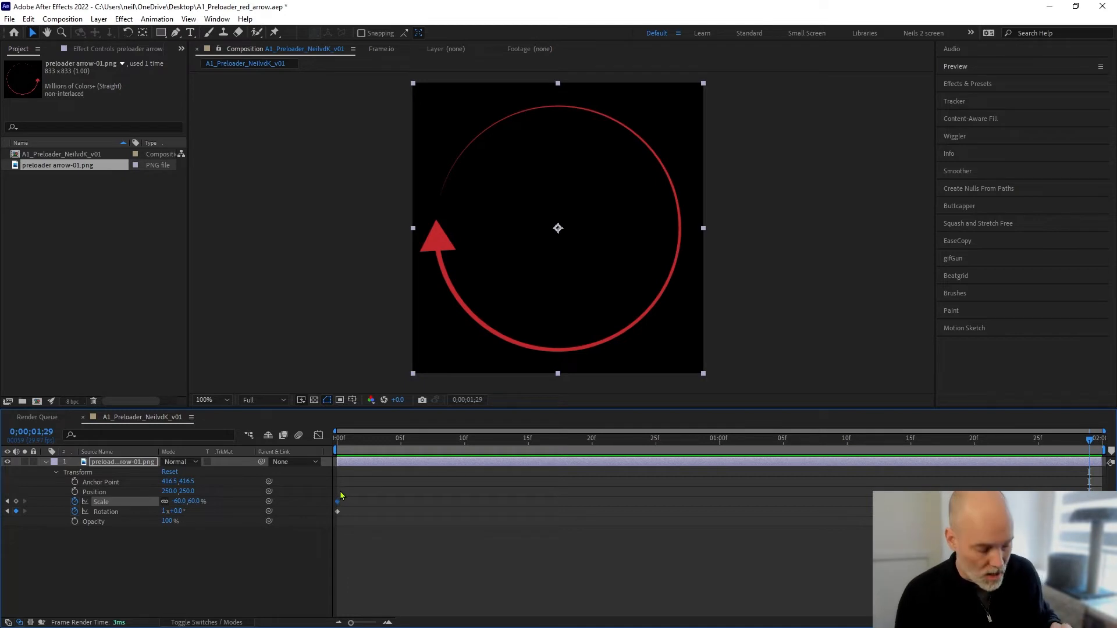
key("ctrl+v")
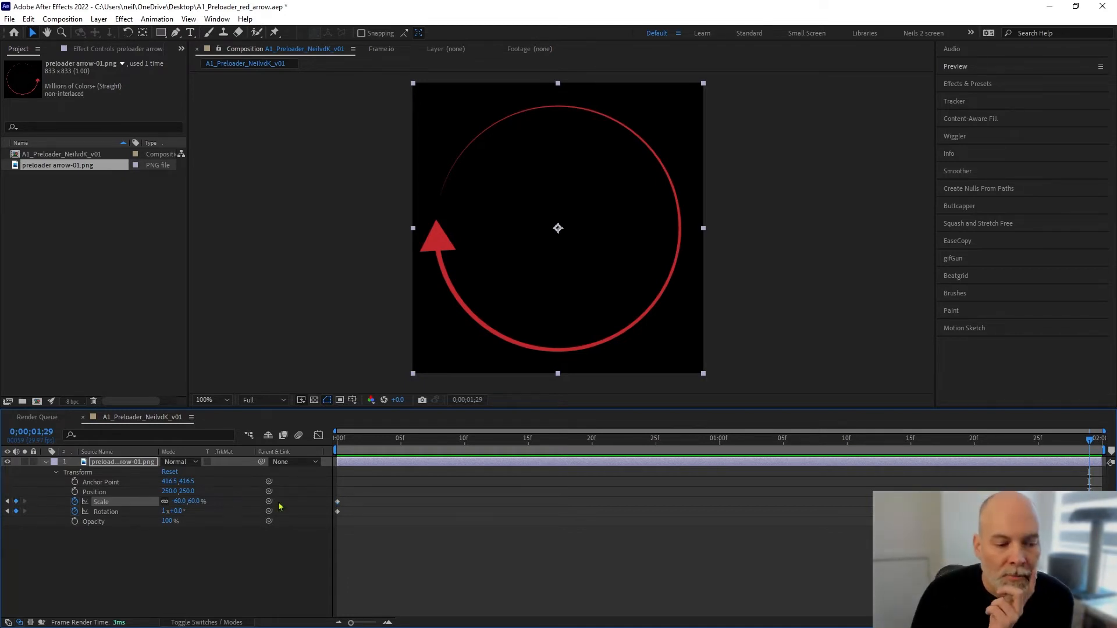
- Preview the animation and set the arrow's Scale to -16.0, 16.0% at 0;00;00;16
key("space")
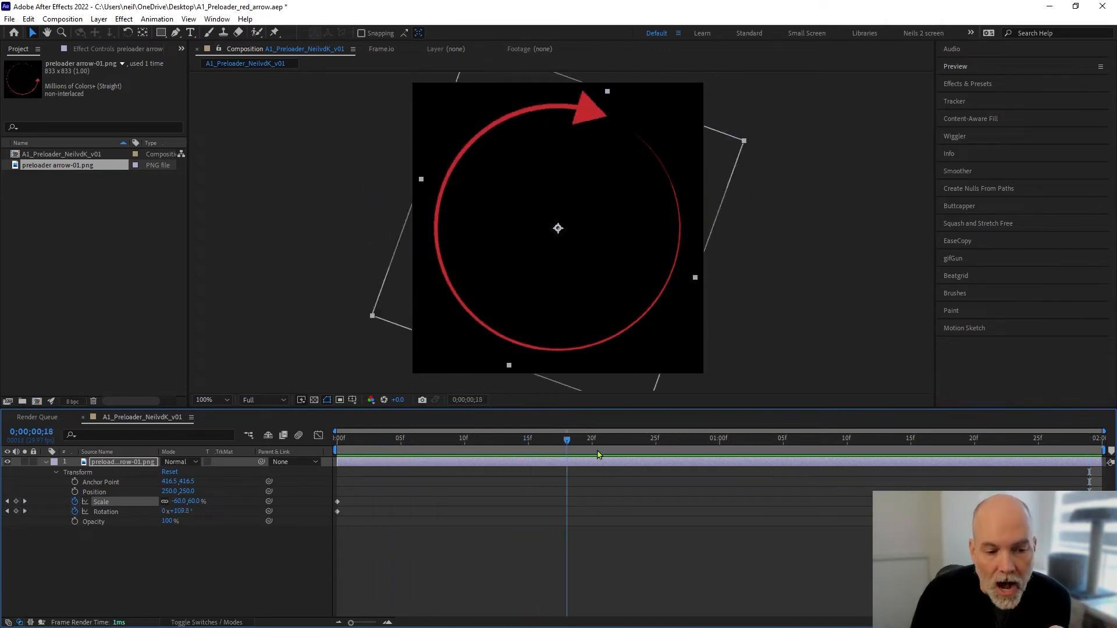
key("space")
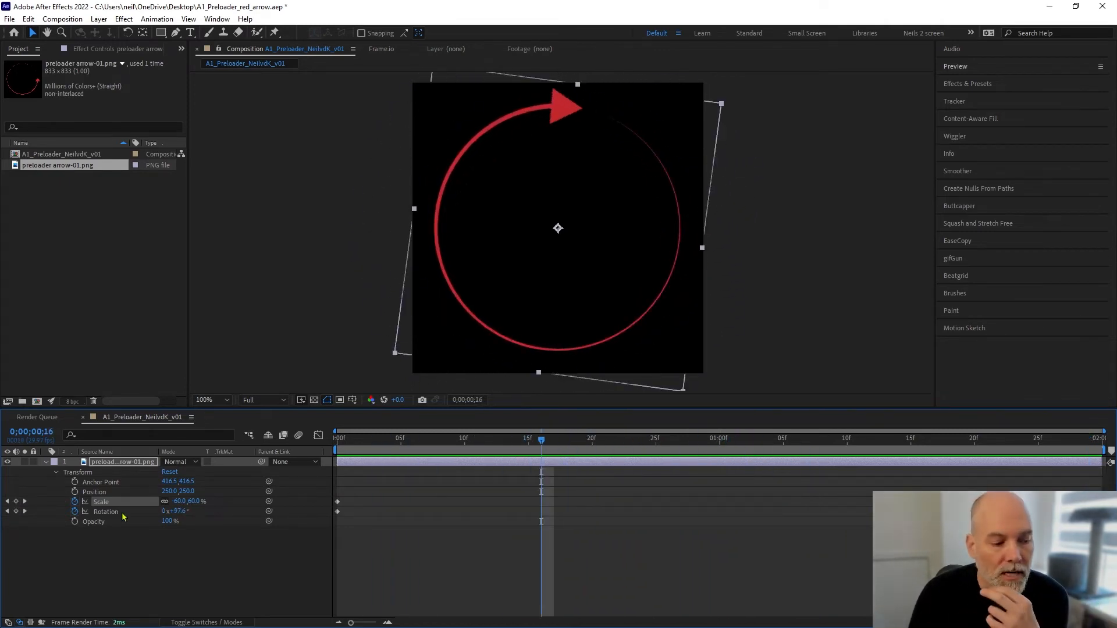
left_click_drag(189, 505, 168, 504)
- Copy the 0;00;00;16 Scale keyframe to 0;00;01;04 and play back the shrinking and growing arrow
left_click_drag(711, 445, 810, 446)
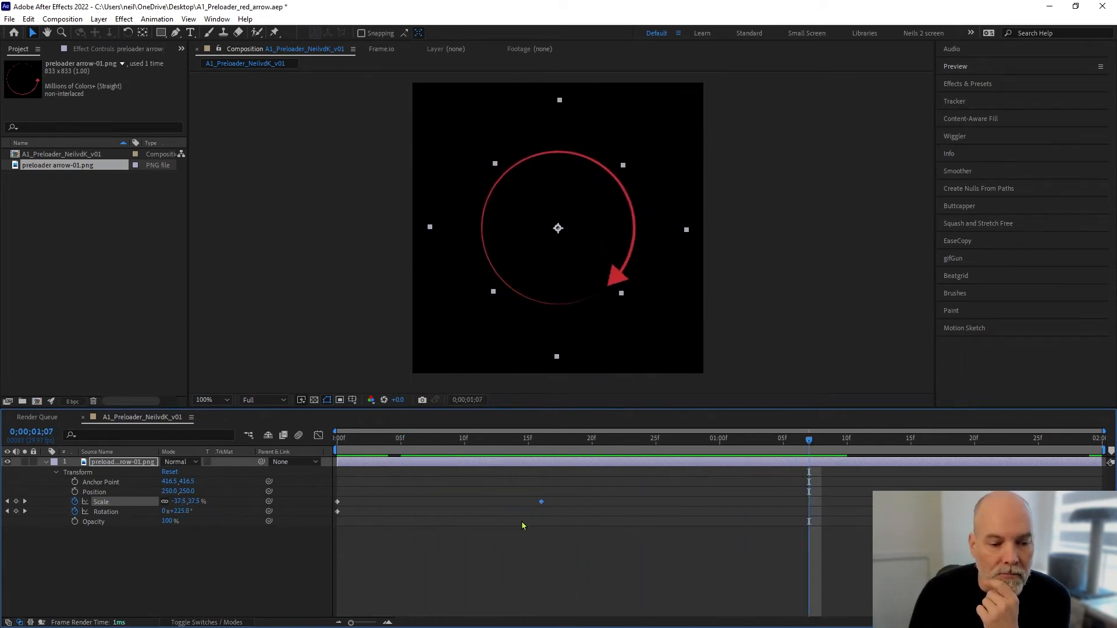
left_click(772, 446)
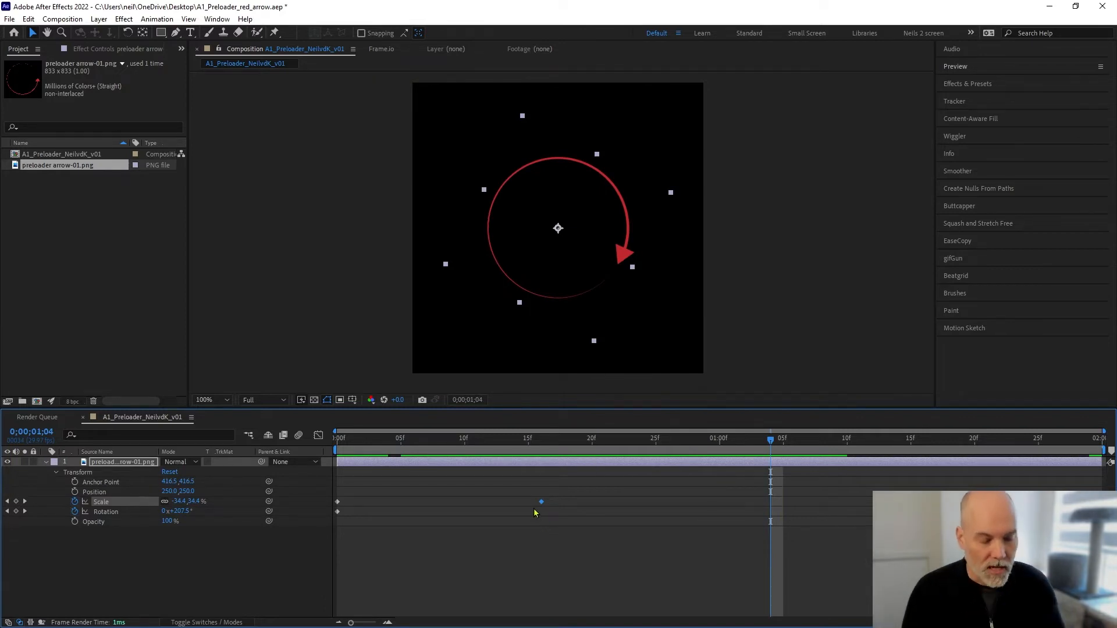
key("ctrl+v")
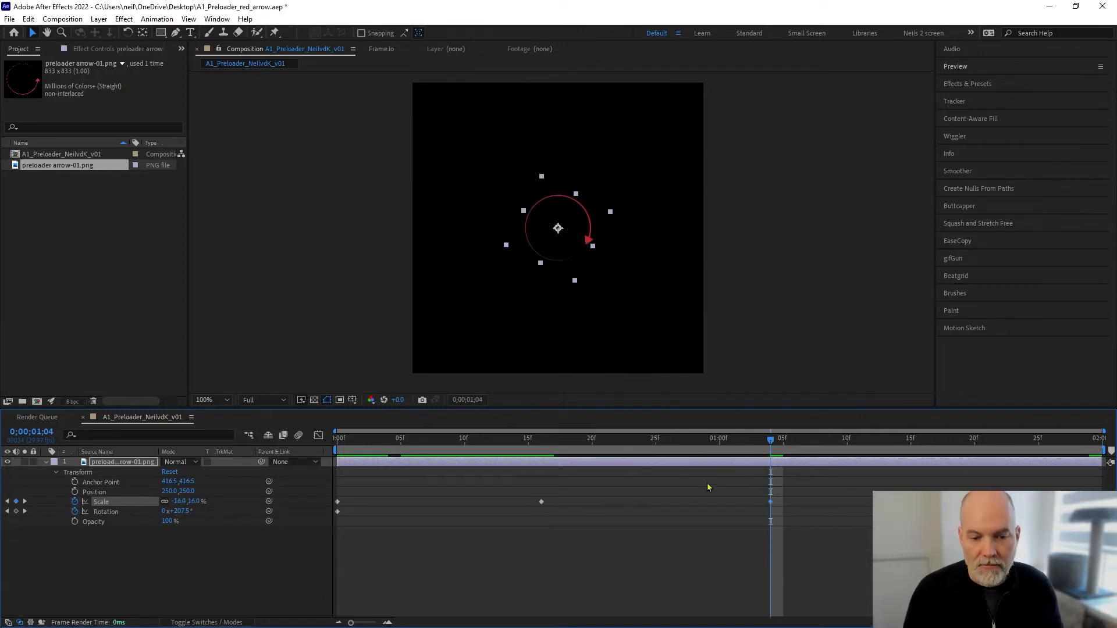
left_click_drag(503, 442, 388, 442)
key("space")
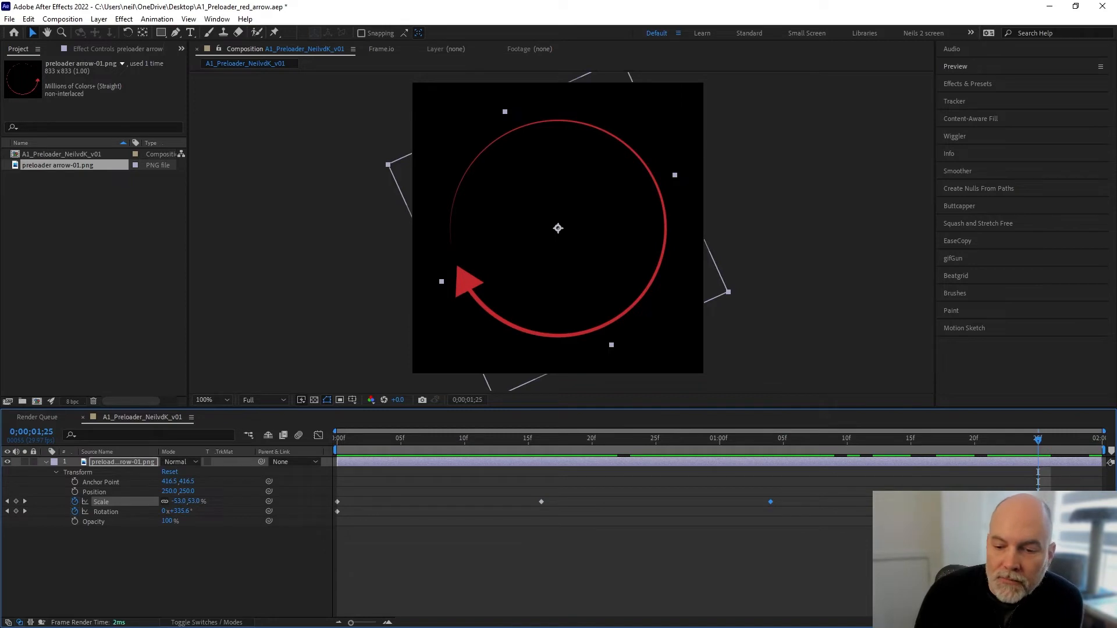
- Shift the last Scale keyframe earlier, move the 0;00;01;04 Scale keyframe to 0;00;01;00, and preview the new timing
left_click_drag(1101, 501, 949, 501)
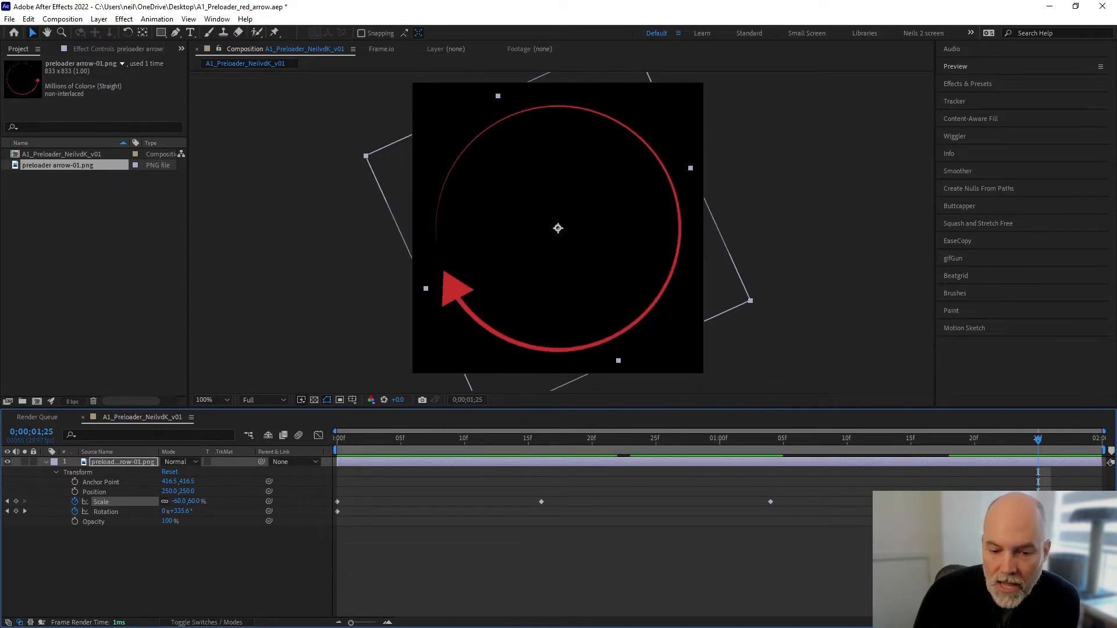
left_click_drag(774, 503, 723, 504)
key("space")
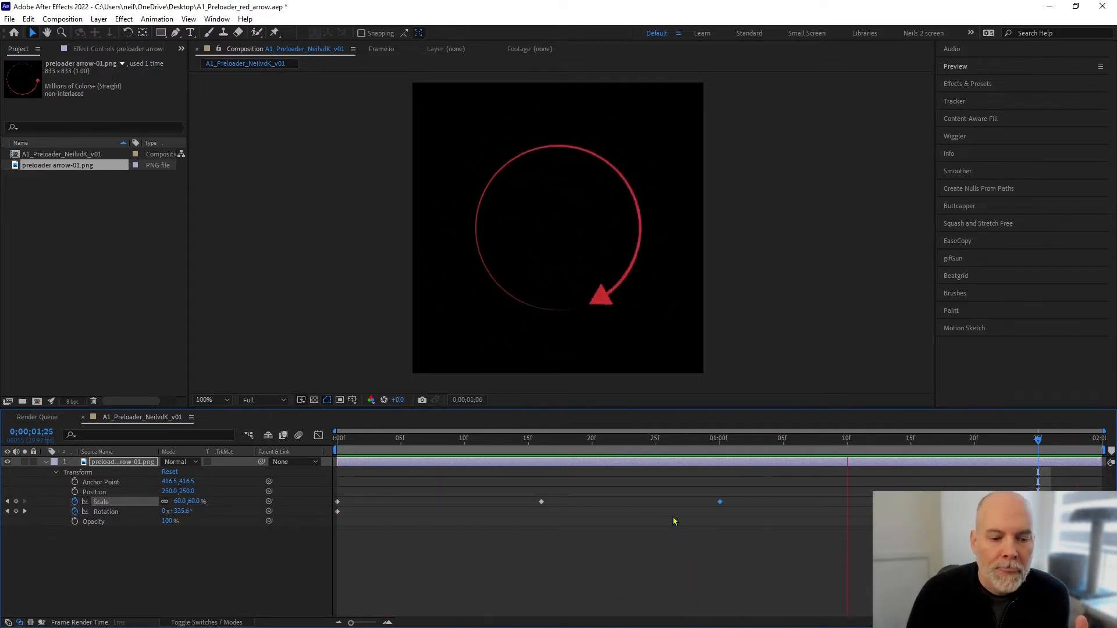
left_click(667, 440)
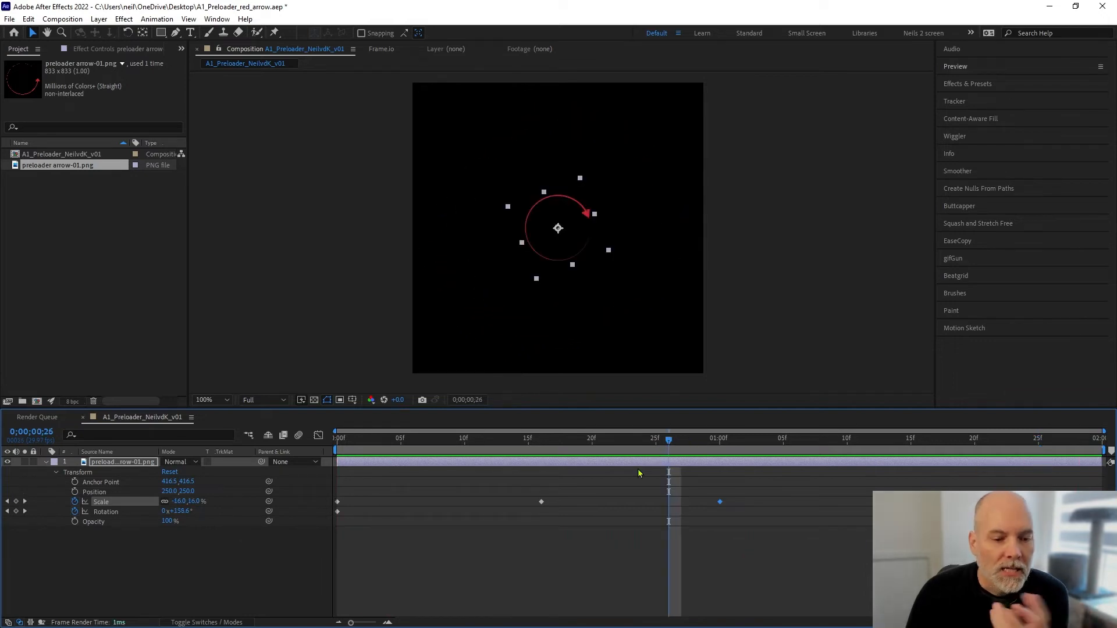
- Apply Easy Ease to the Scale keyframe at 0;00;01;00
left_click(631, 494)
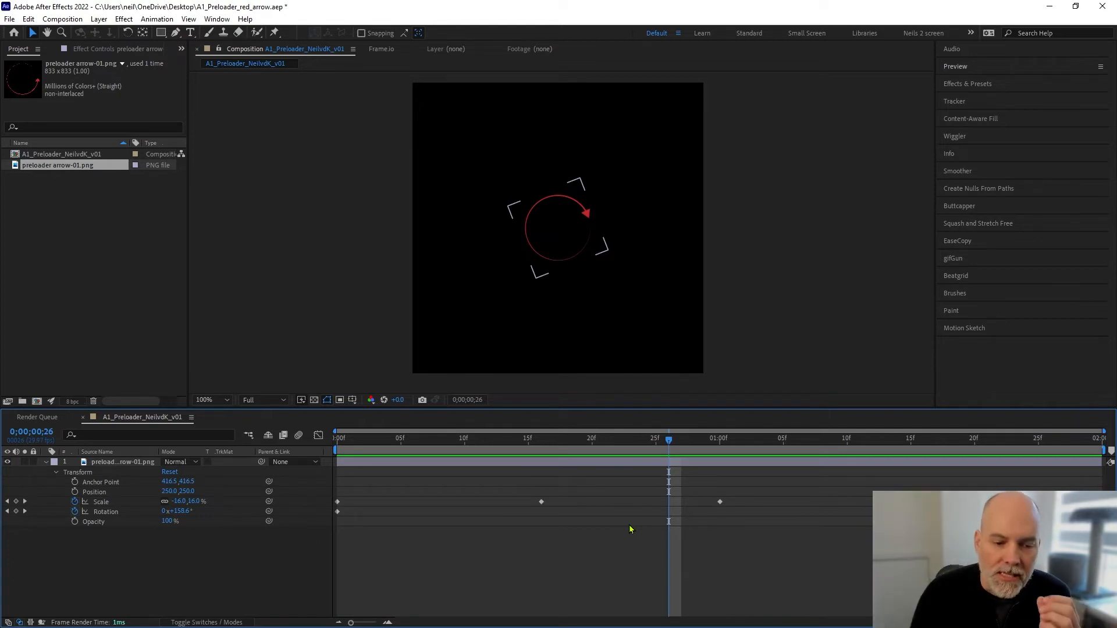
left_click(719, 502)
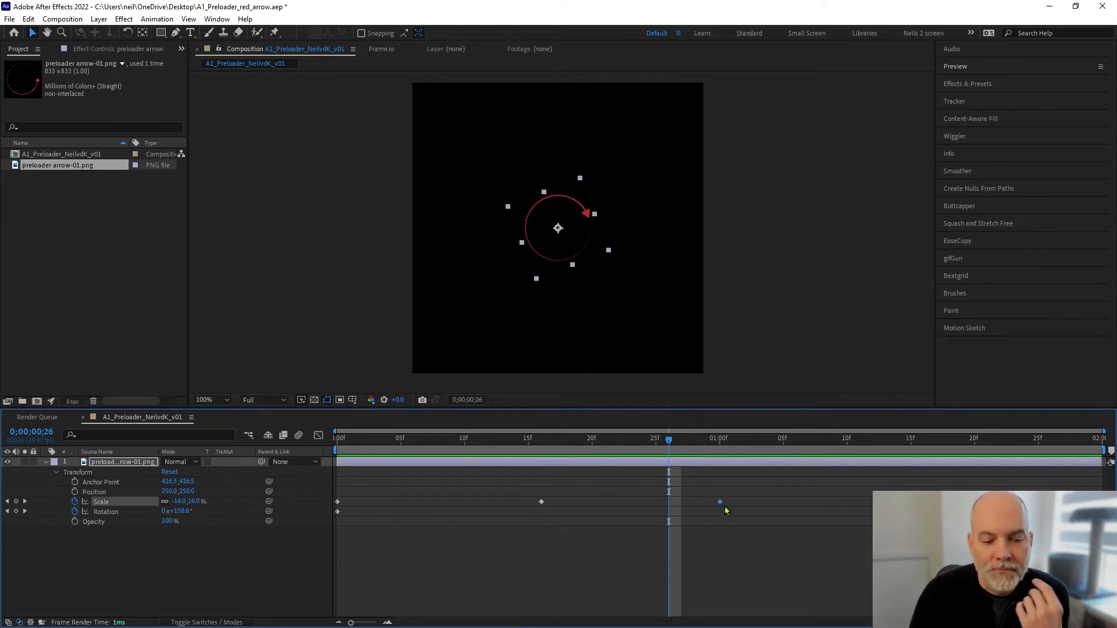
right_click(720, 502)
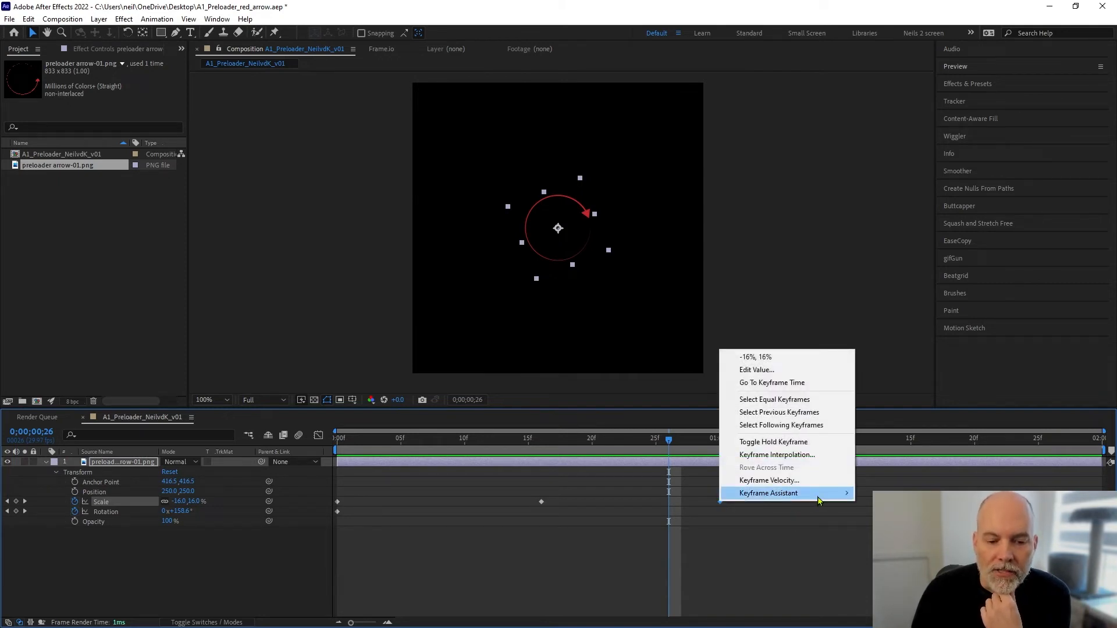
mouse_move(818, 500)
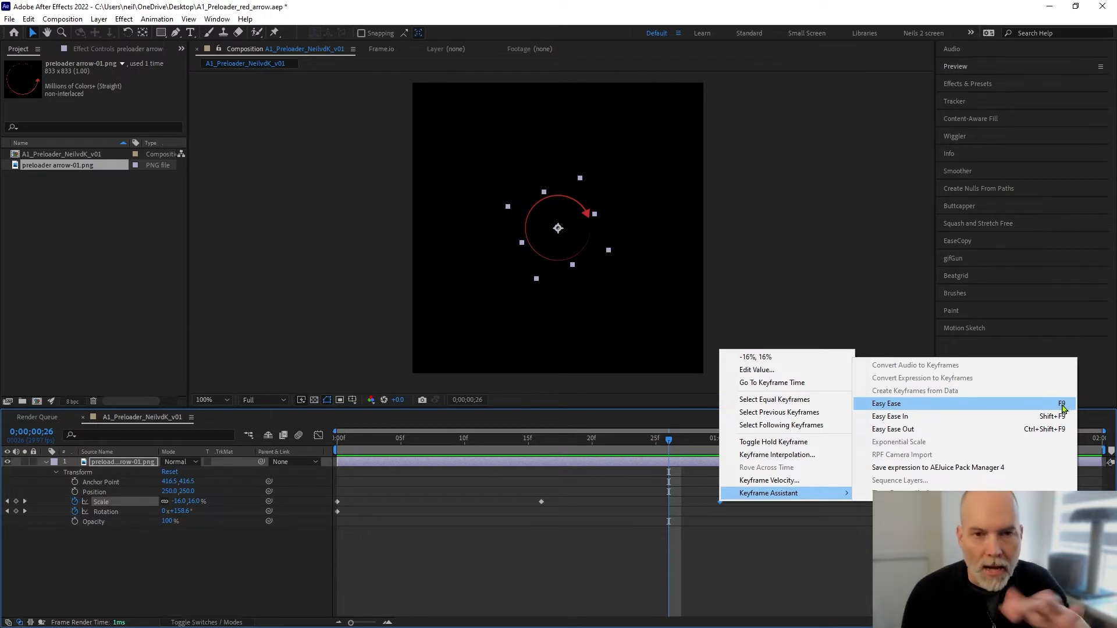
left_click(908, 403)
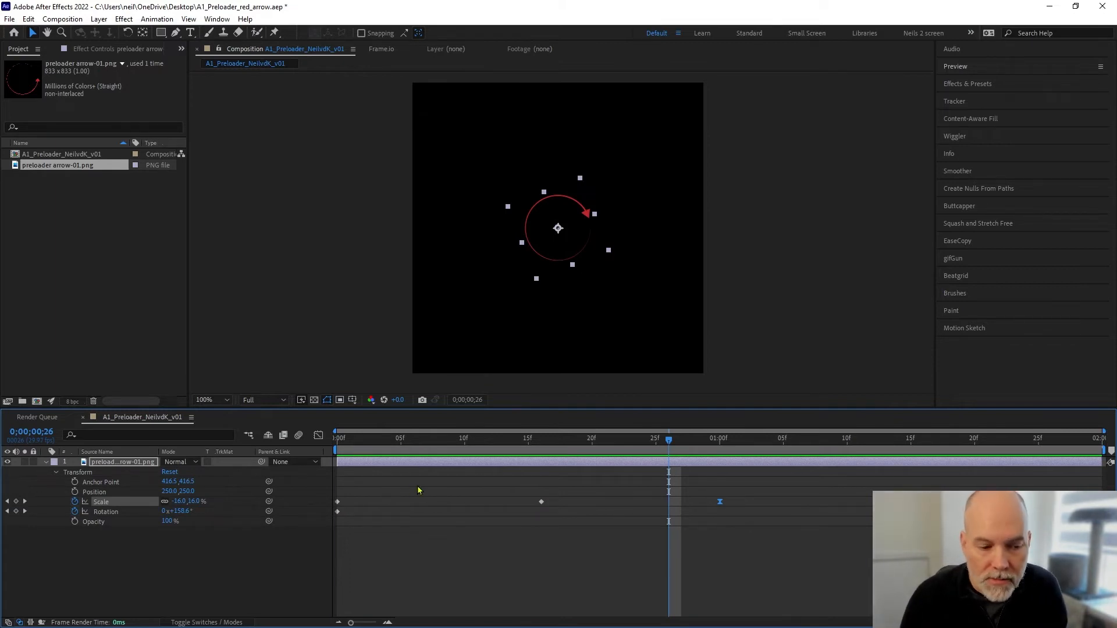
- Apply Easy Ease to all of the arrow's Scale keyframes and play back the eased scaling
left_click_drag(335, 494, 968, 506)
left_click_drag(1035, 502, 353, 486)
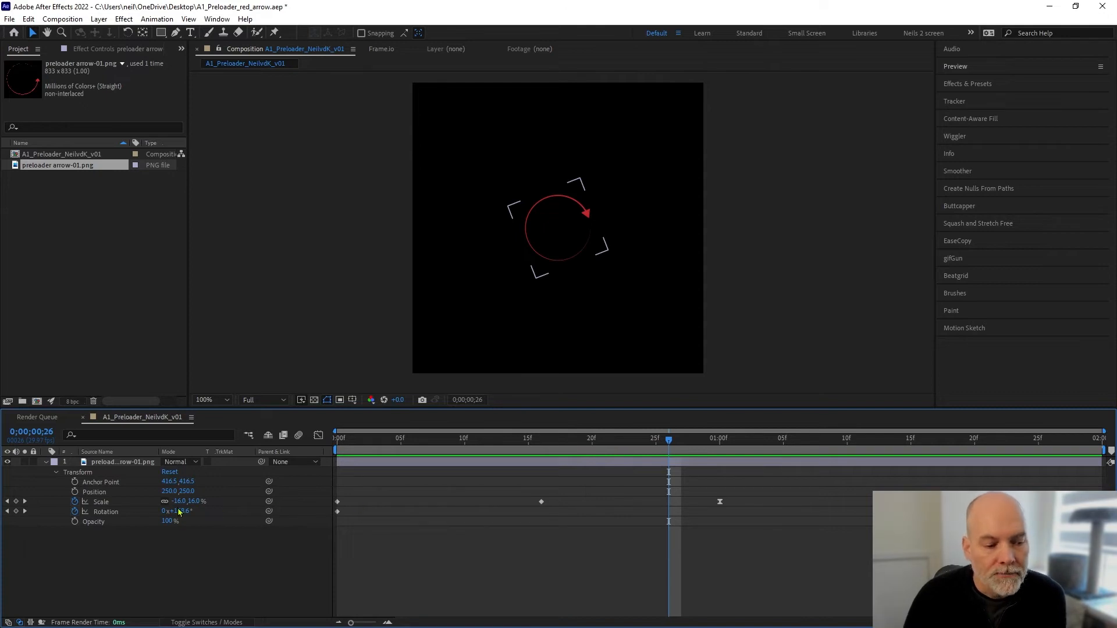
left_click(100, 502)
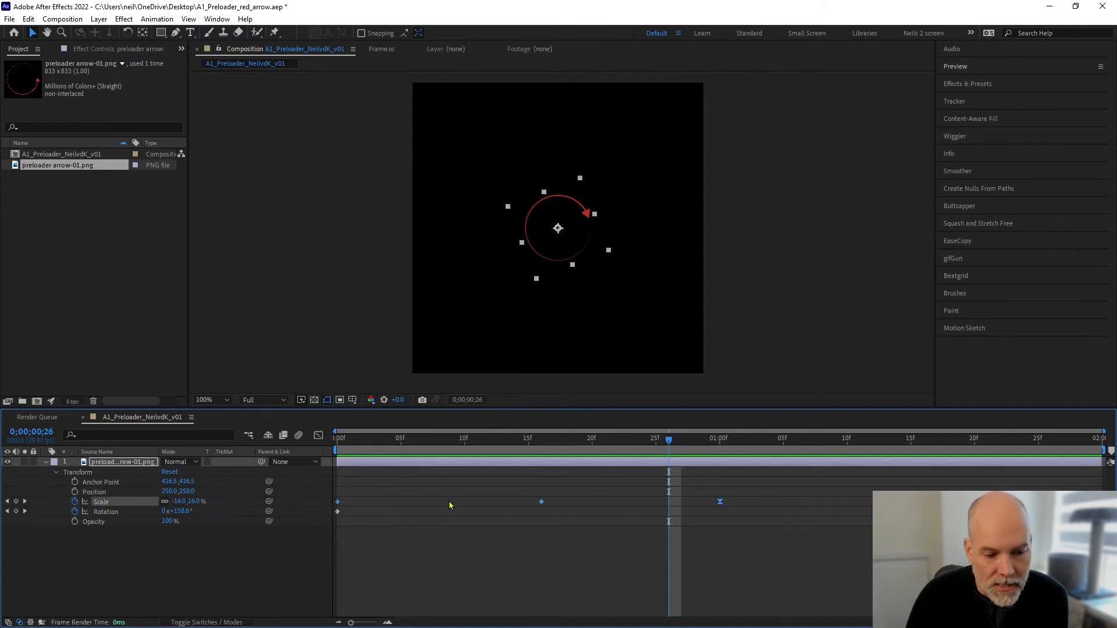
key("F9")
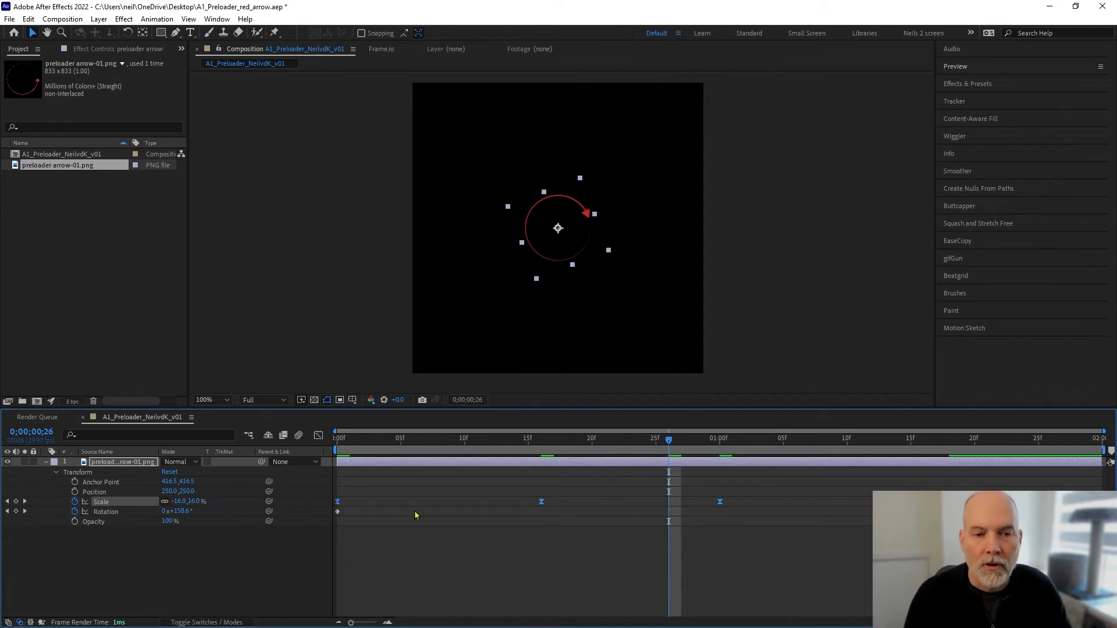
key("space")
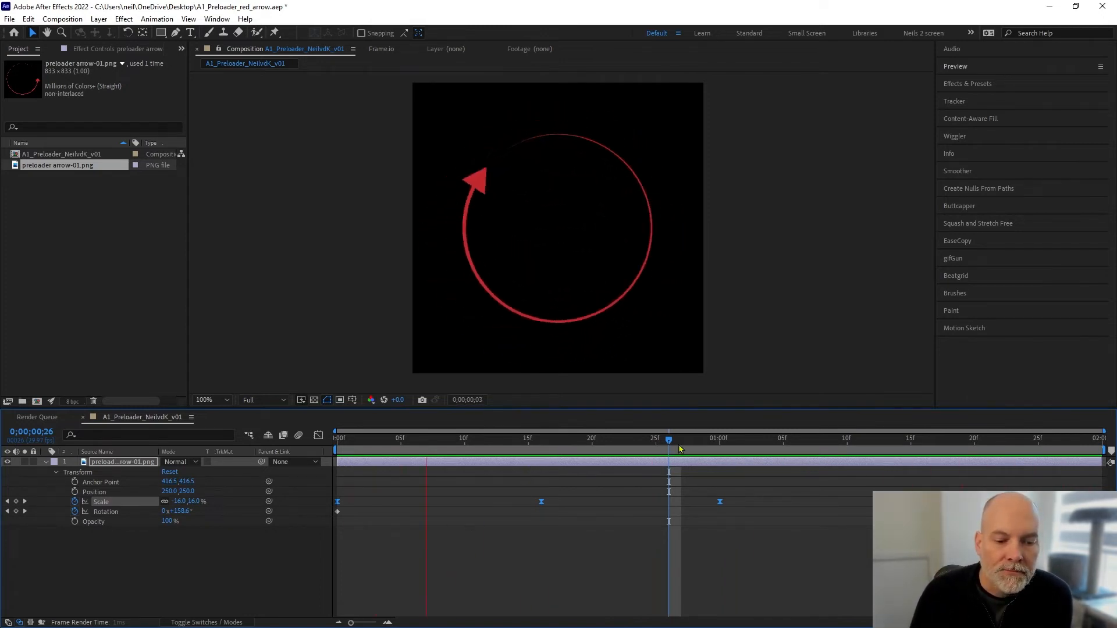
left_click_drag(665, 440, 464, 440)
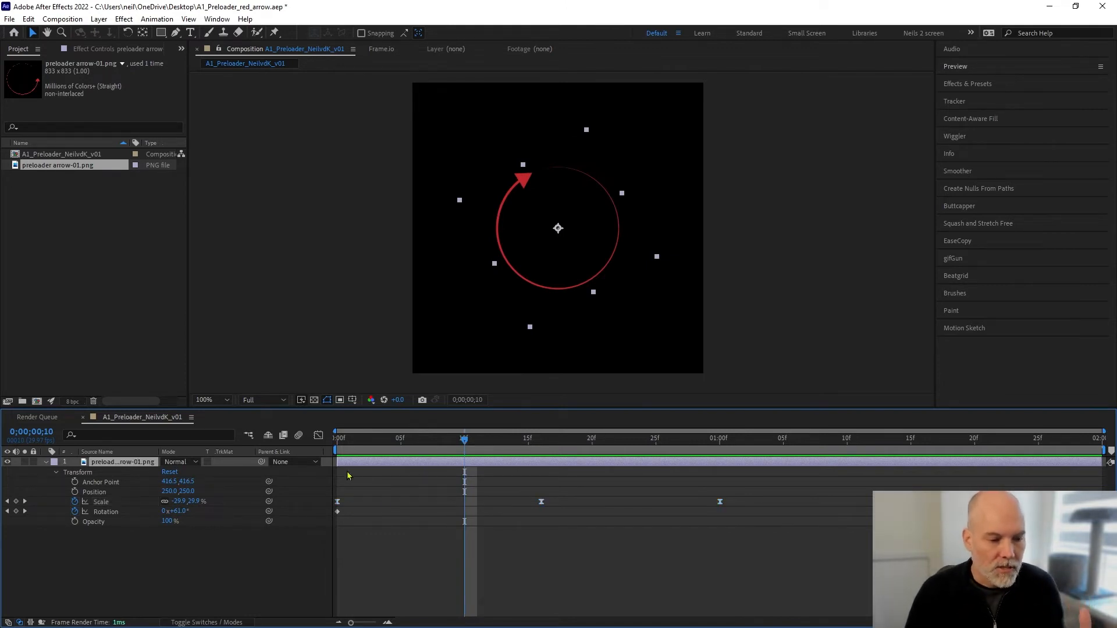
- Move the Scale keyframe at 0;00;00;16 to 0;00;00;00, replacing the first Scale keyframe
left_click(334, 442)
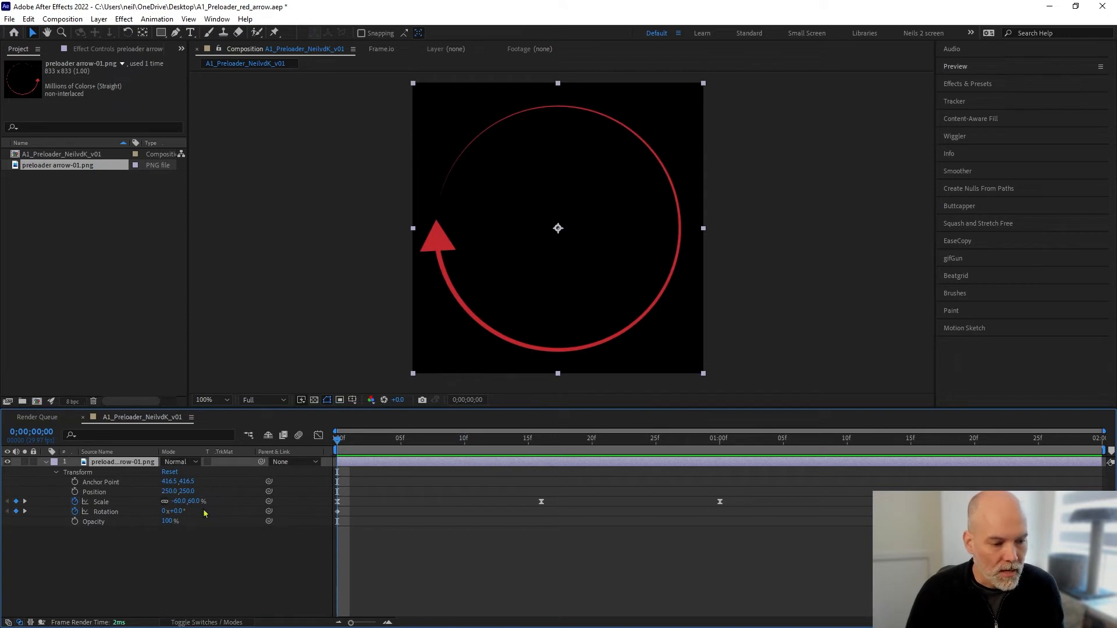
left_click_drag(543, 508, 341, 509)
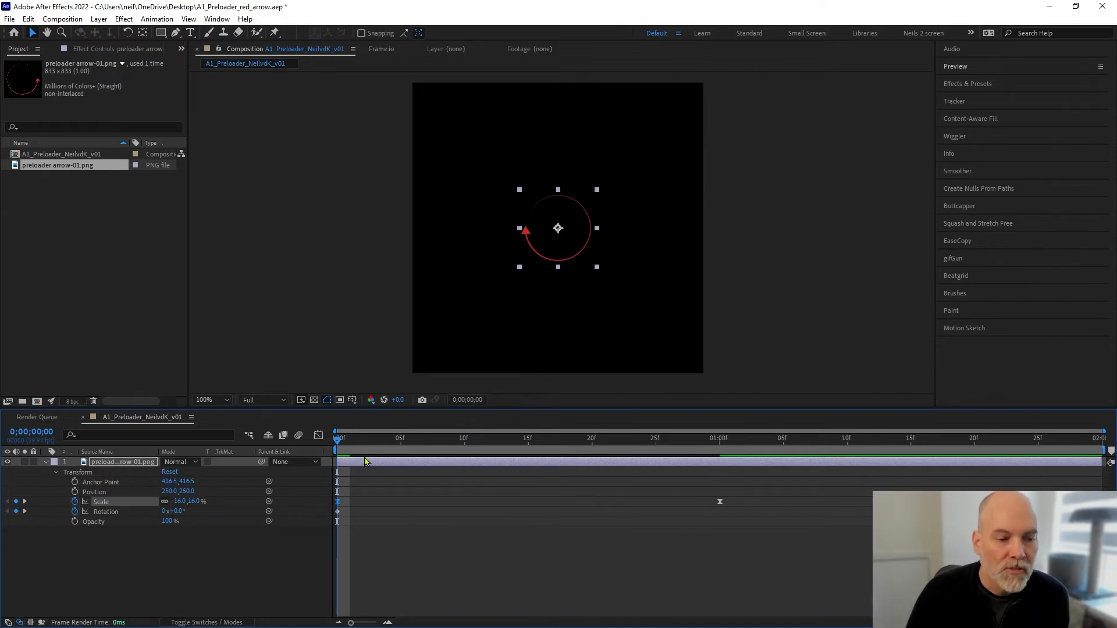
- Set the arrow's Scale at 0;00;00;00 to 0%
left_click(192, 501)
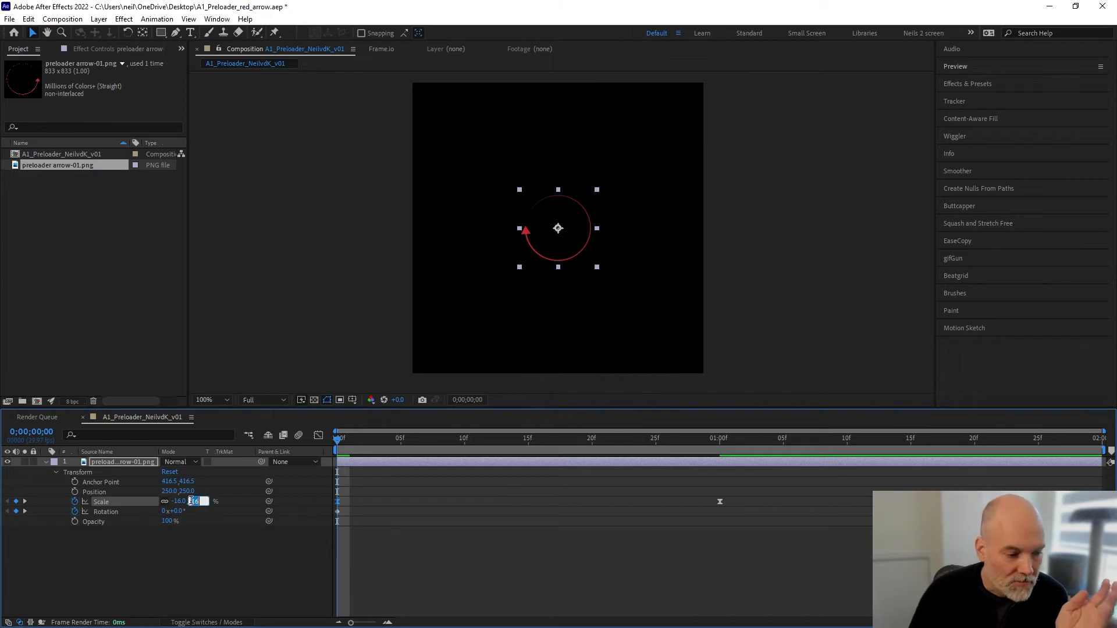
type("0")
key("Return")
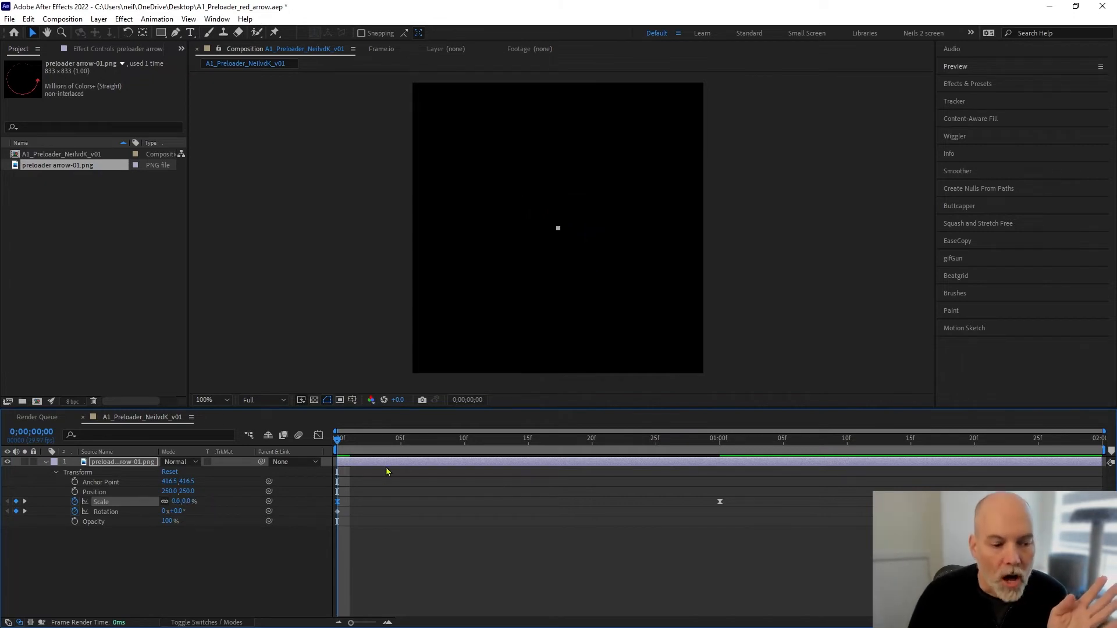
- Set the arrow's Scale keyframe at 0;00;01;00 to -60%, 60% and delete the Scale keyframe that follows it
left_click_drag(336, 442, 721, 453)
left_click(195, 501)
key("Return")
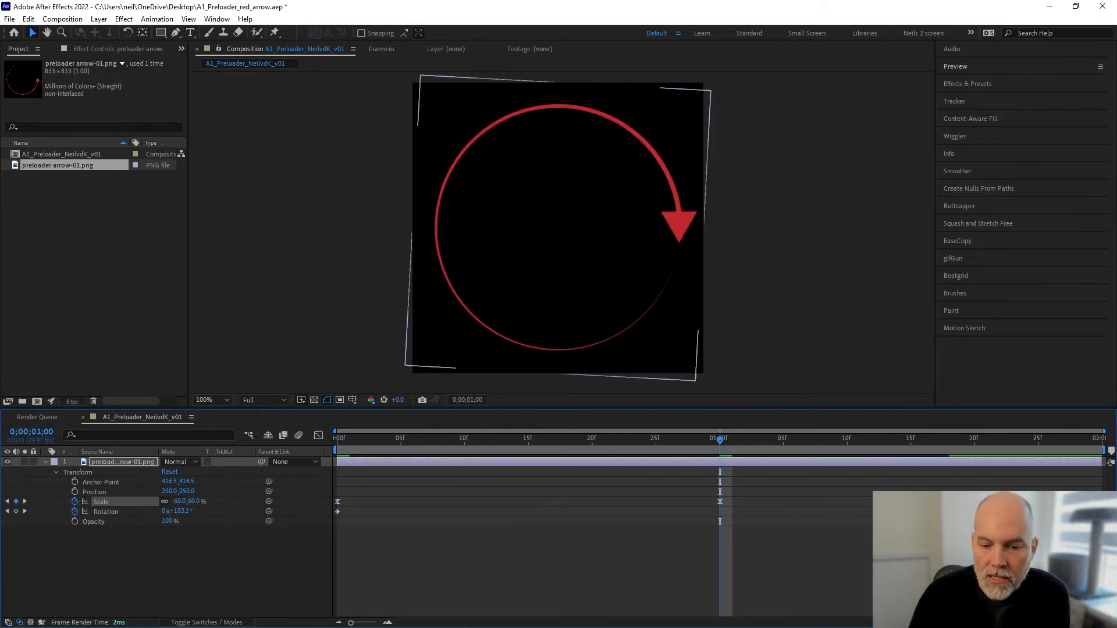
key("Delete")
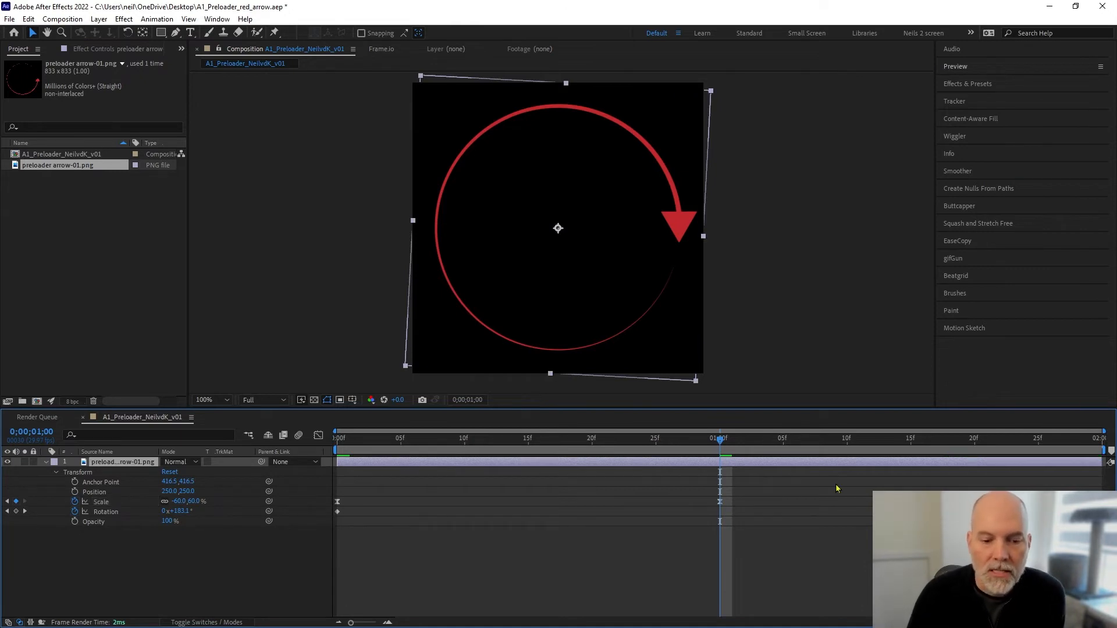
- Scrub through the timeline and play back the arrow growing from its center
left_click_drag(414, 441, 923, 455)
key("space")
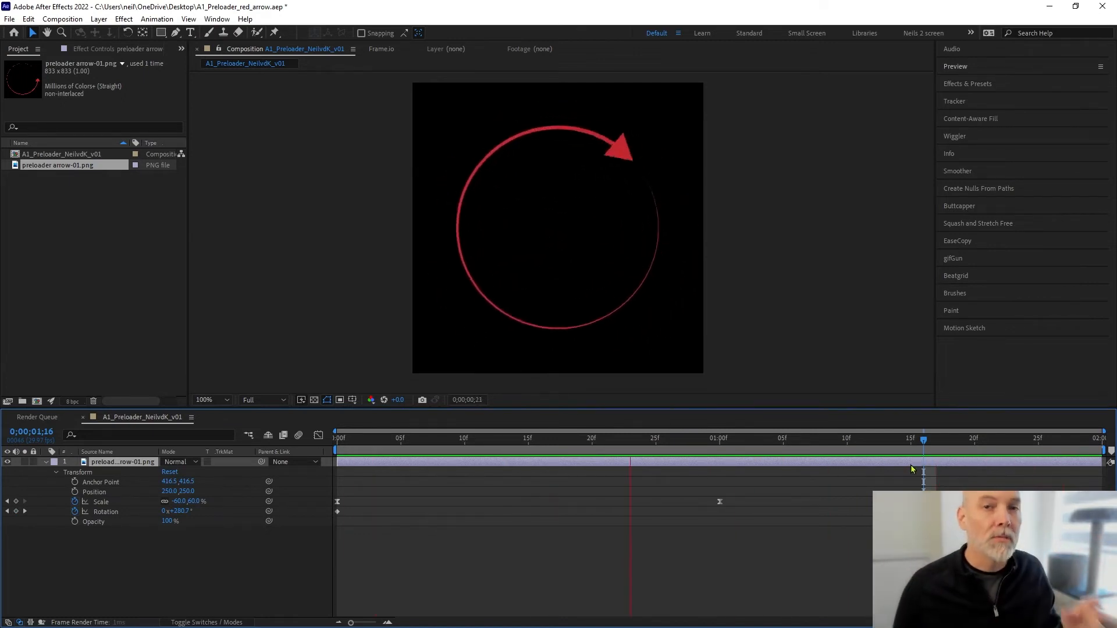
left_click(749, 442)
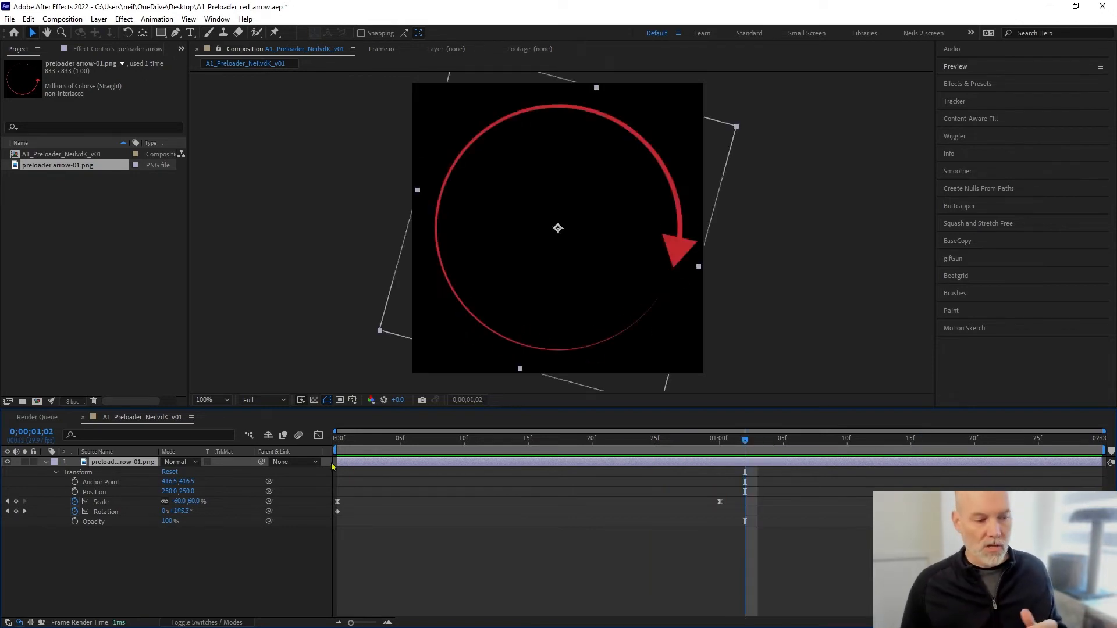
- Start Opacity keyframing on the arrow layer at 100% and move that keyframe to 0;00;00;17
left_click(74, 521)
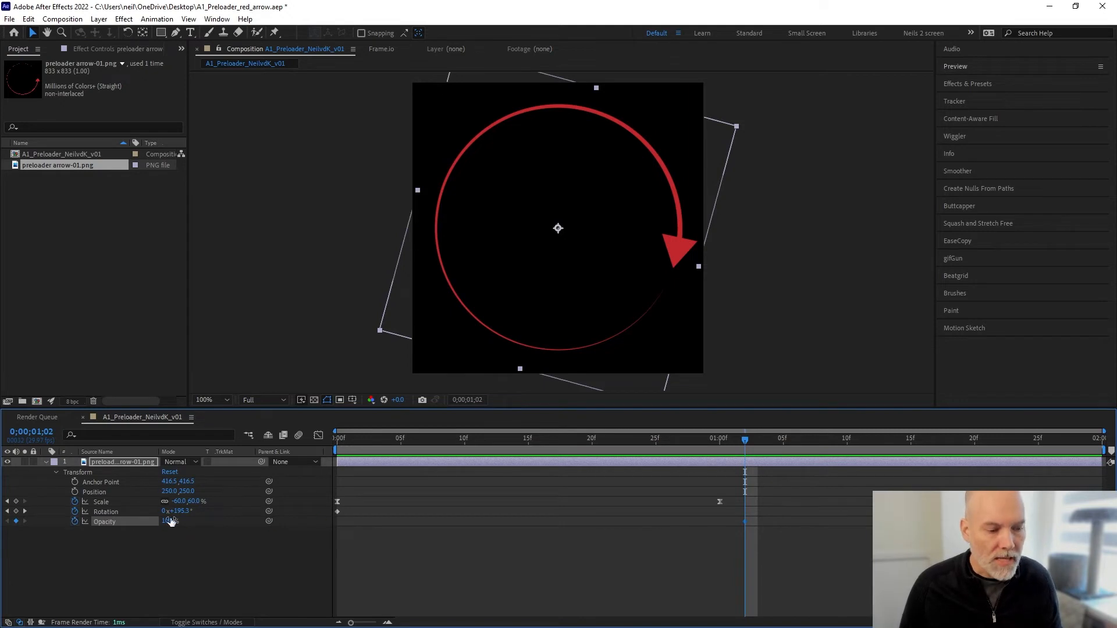
left_click_drag(743, 521, 718, 525)
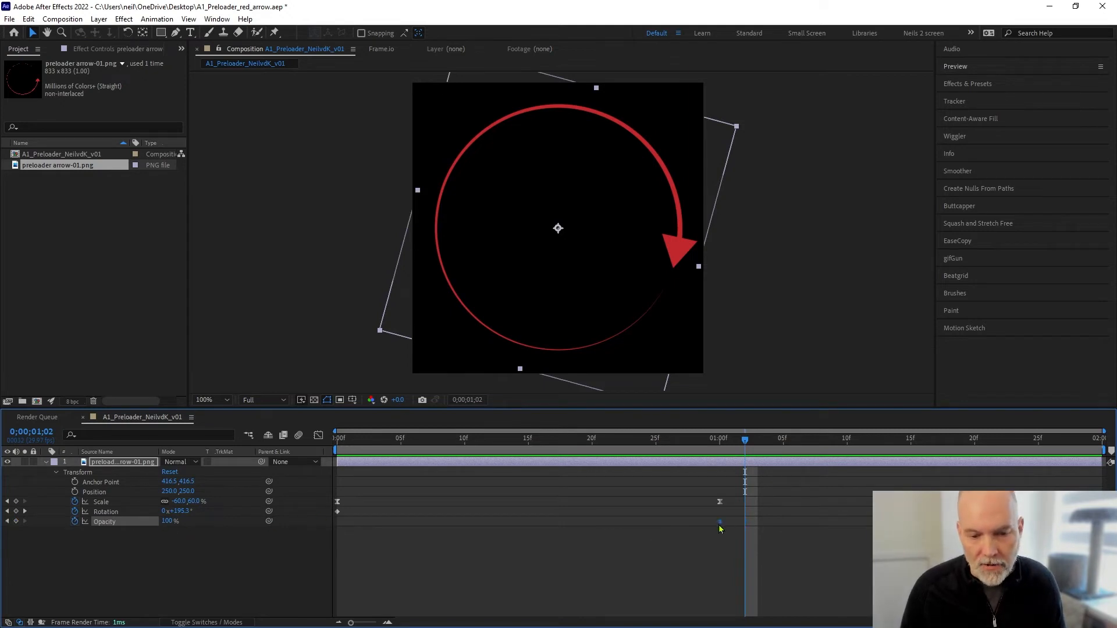
left_click_drag(710, 442, 605, 440)
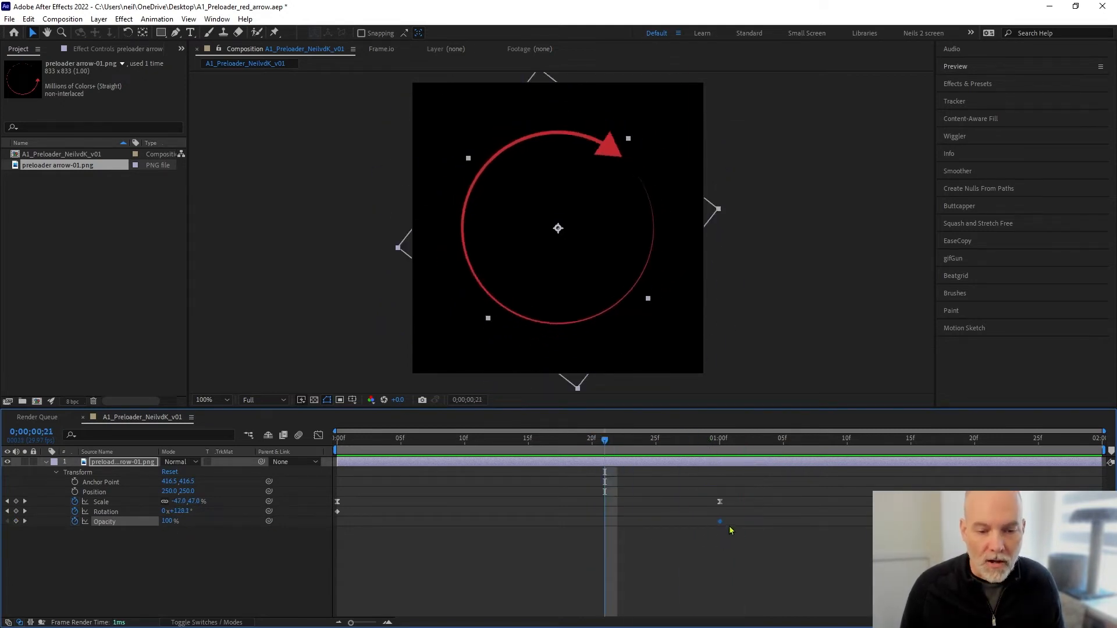
left_click_drag(720, 521, 505, 526)
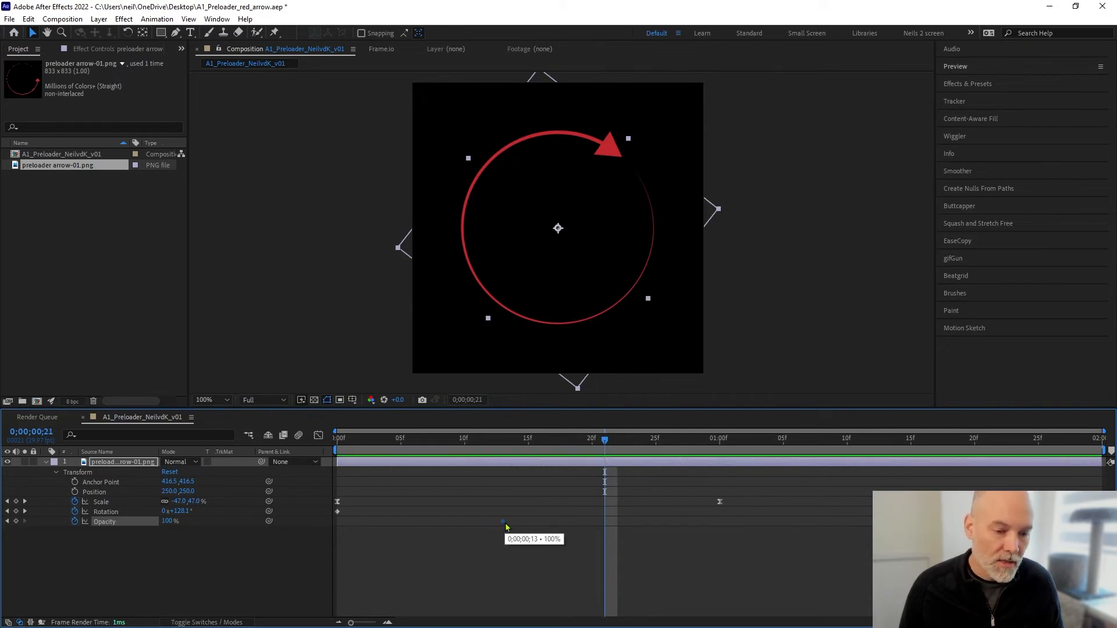
- Add a 0% Opacity keyframe at 0;00;01;00 and scrub through the arrow's fade-out
left_click_drag(651, 446, 715, 453)
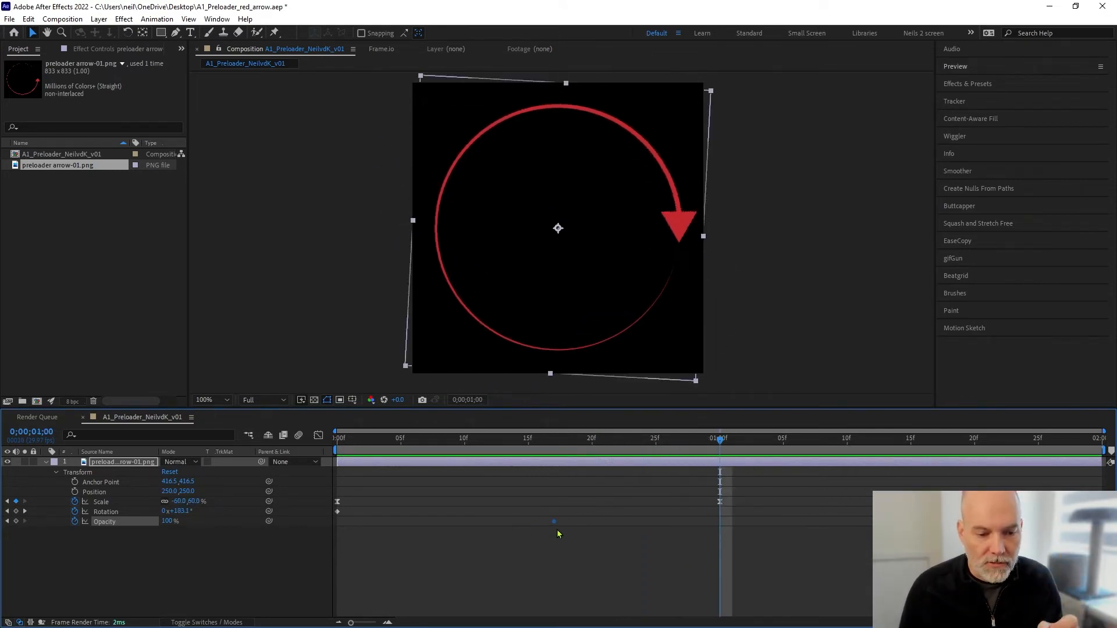
left_click_drag(168, 526, 36, 539)
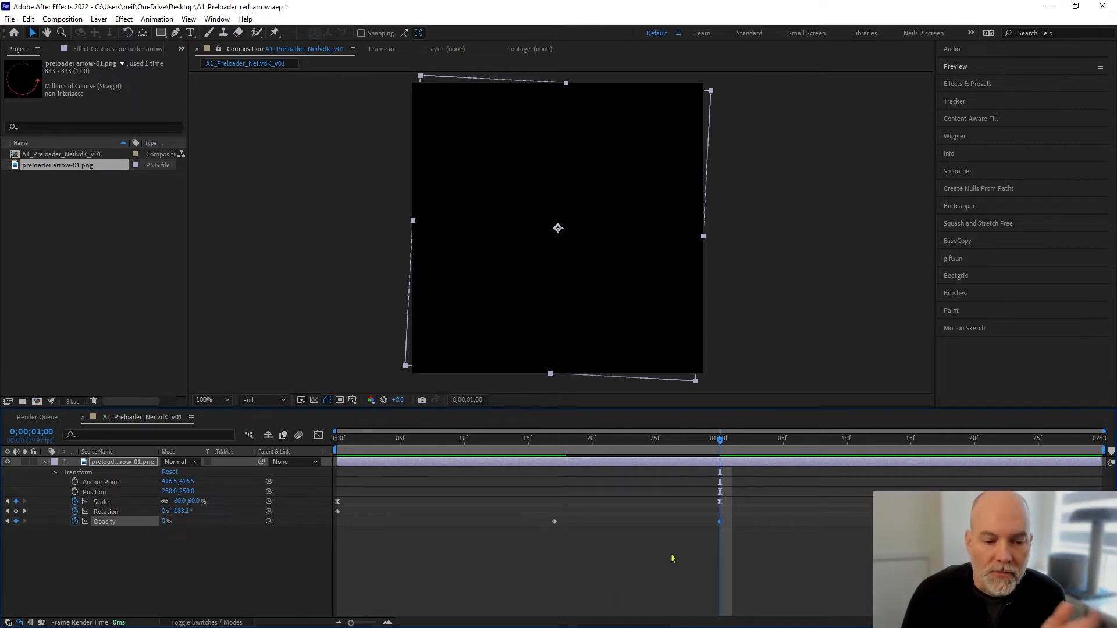
left_click(654, 493)
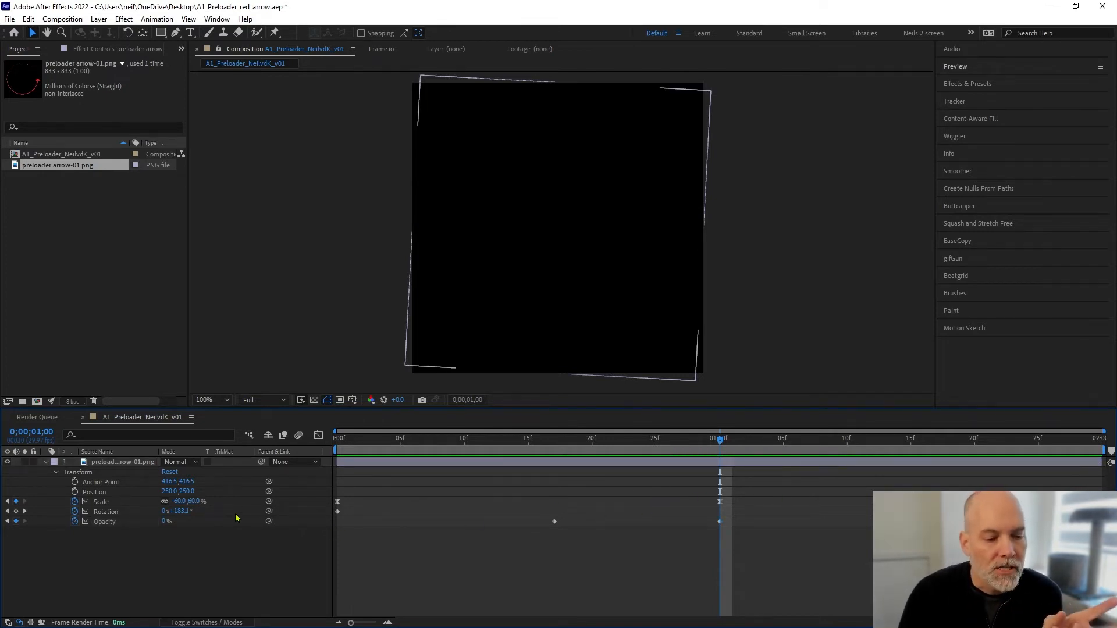
left_click(596, 433)
left_click_drag(596, 434, 723, 457)
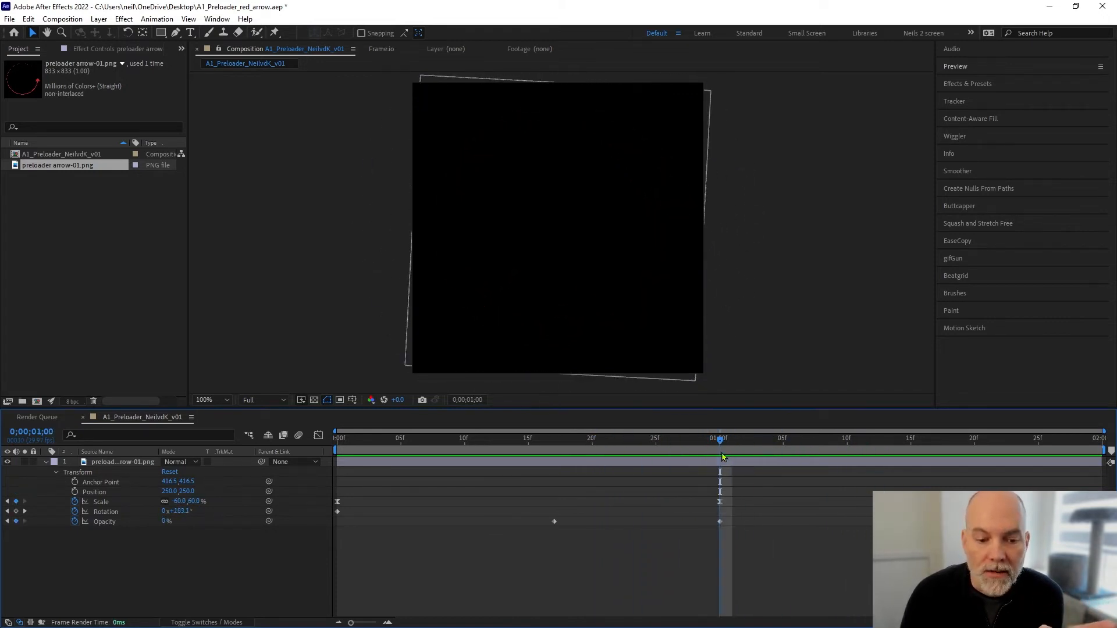
left_click(162, 521)
key("Return")
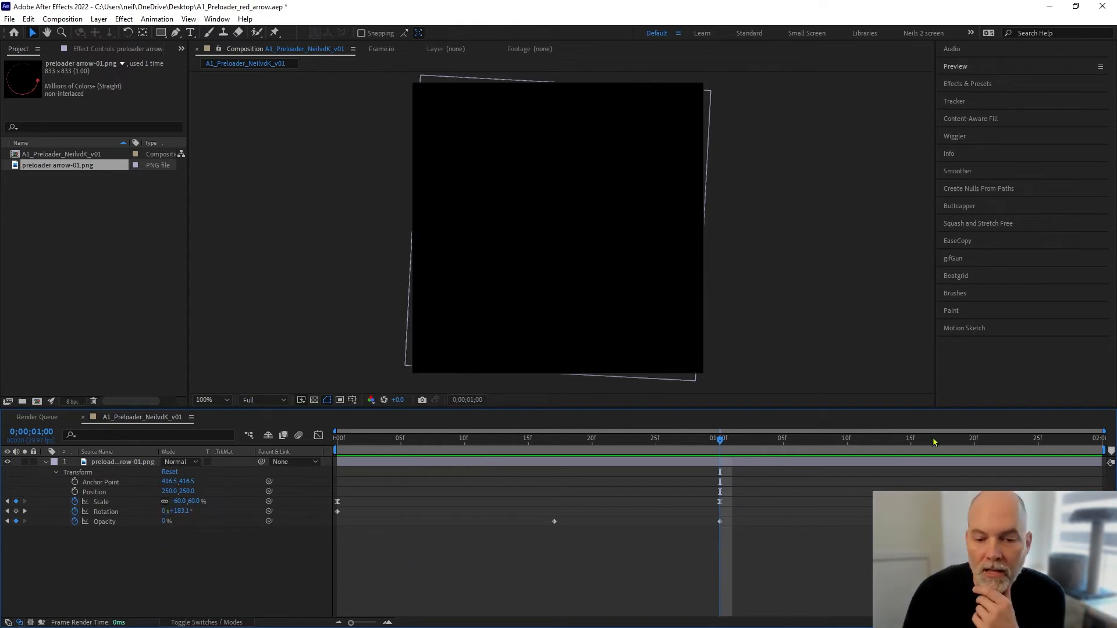
left_click(930, 440)
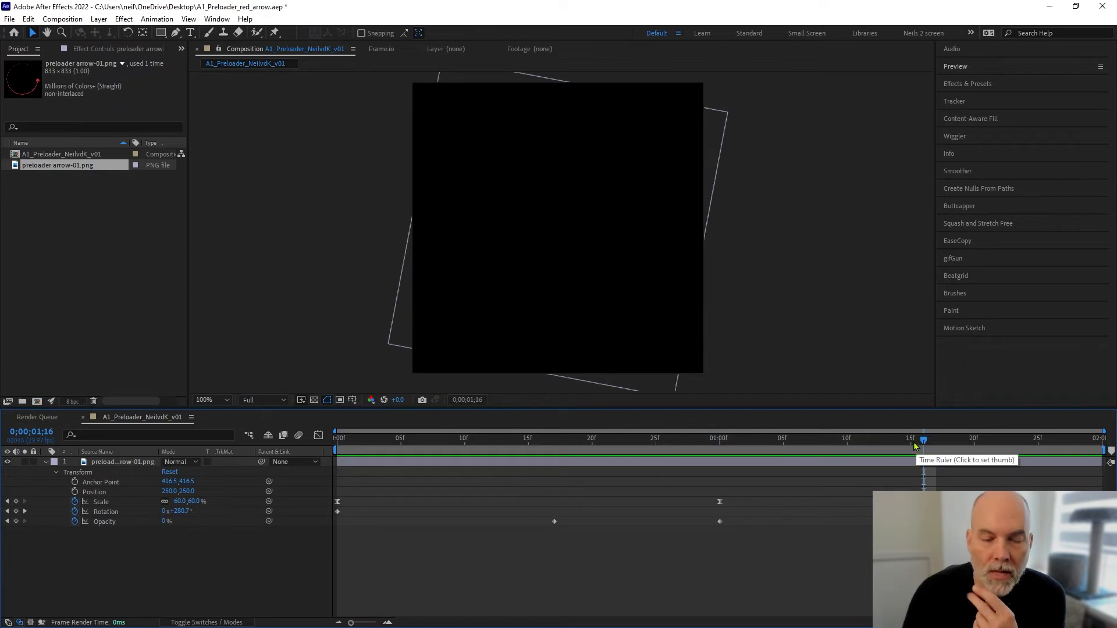
mouse_move(164, 522)
left_mouse_down()
mouse_move(221, 525)
mouse_move(177, 531)
left_mouse_up()
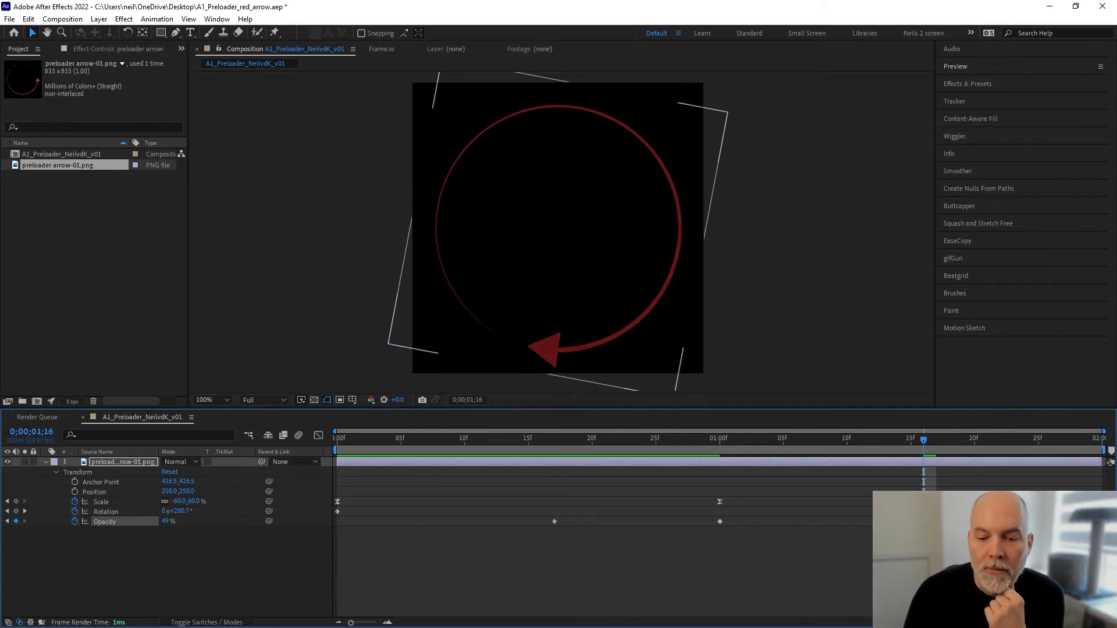
key("ctrl+z")
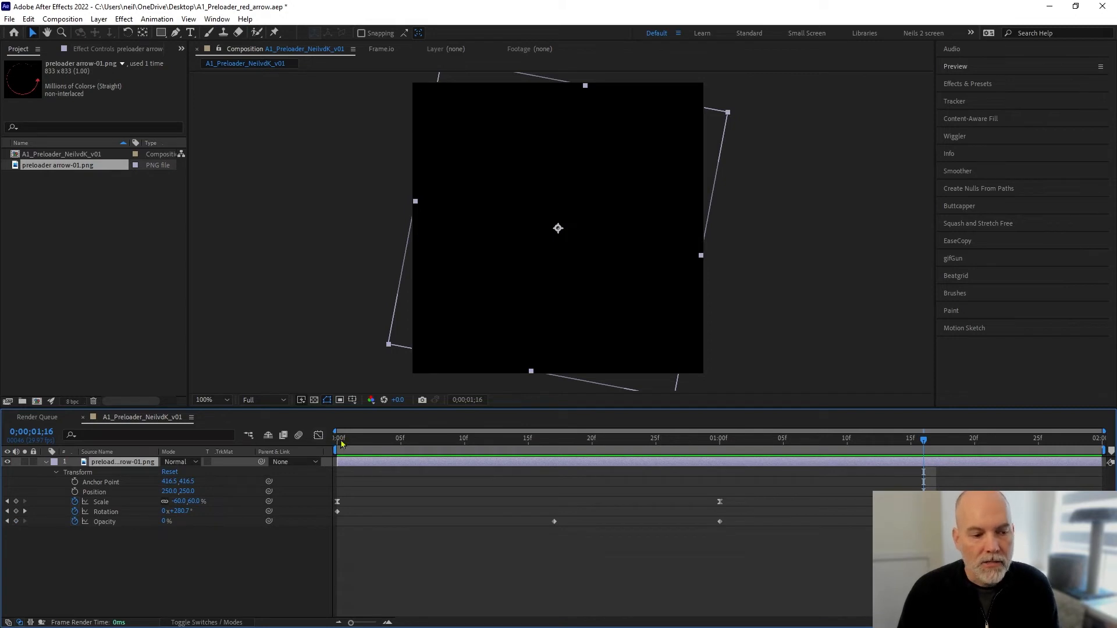
- Play the animation from the first frame and scrub through the arrow's growth and fade-out up to 0;00;01;00
left_click(341, 444)
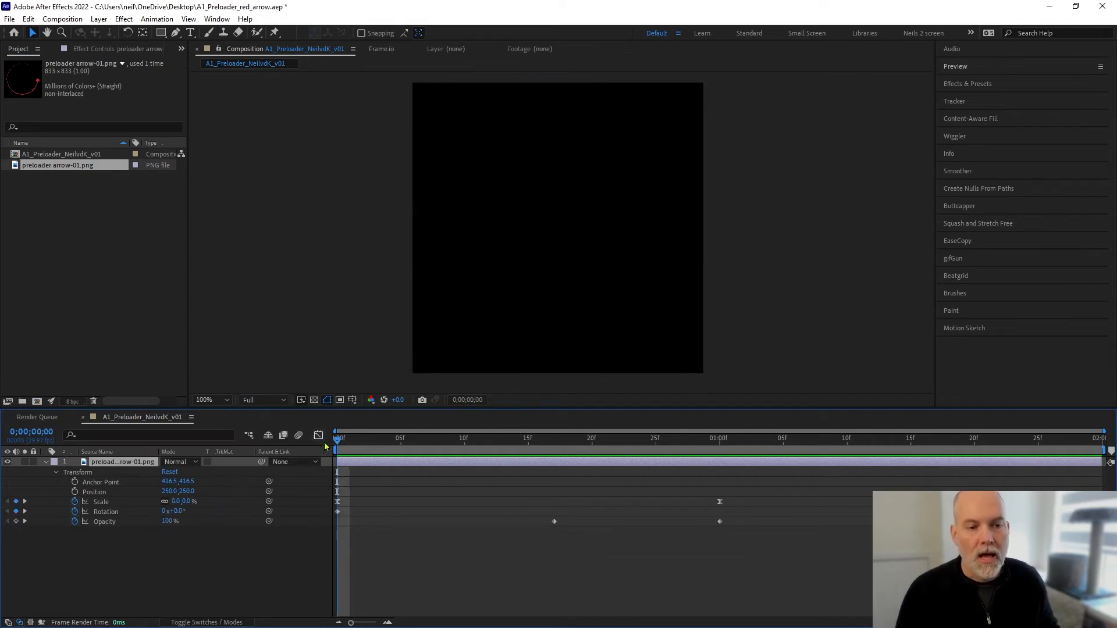
key("space")
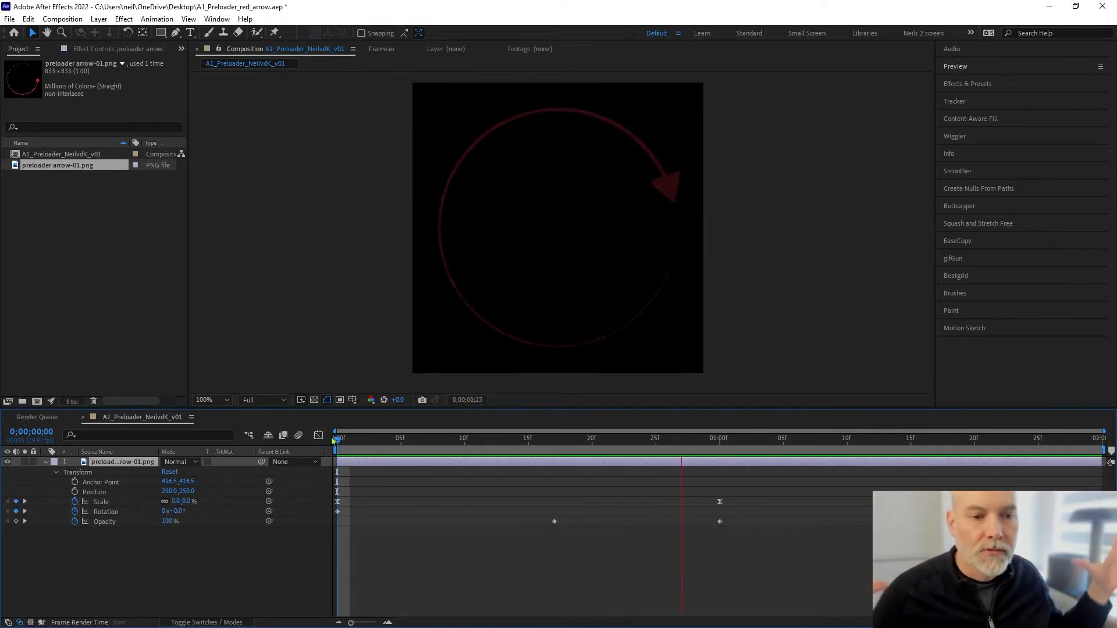
key("space")
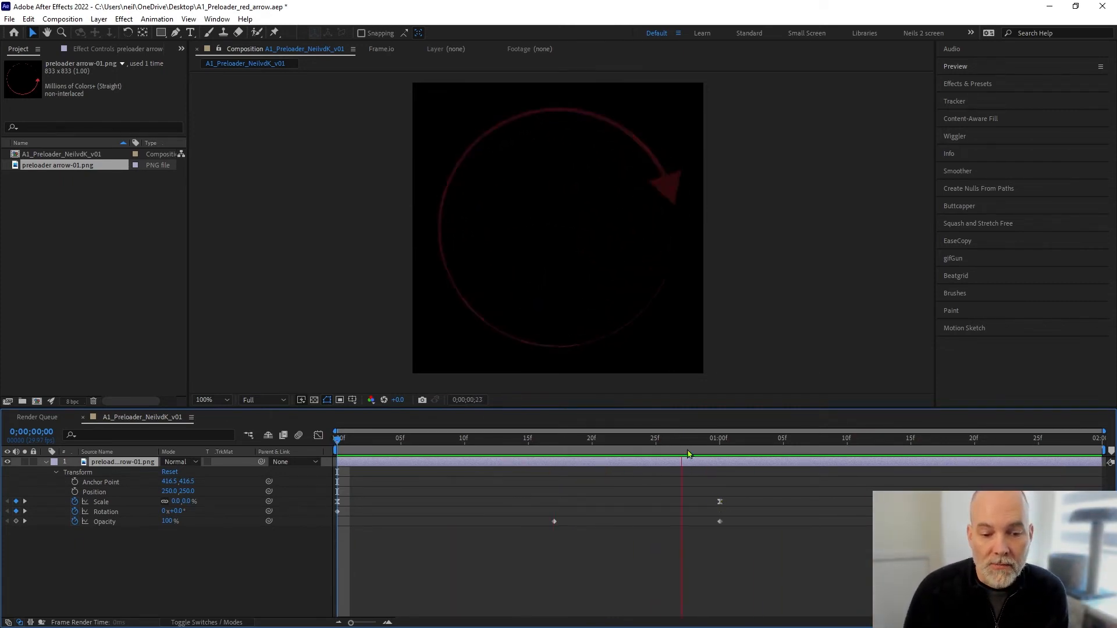
key("space")
left_click_drag(585, 445, 672, 449)
left_click_drag(480, 447, 721, 456)
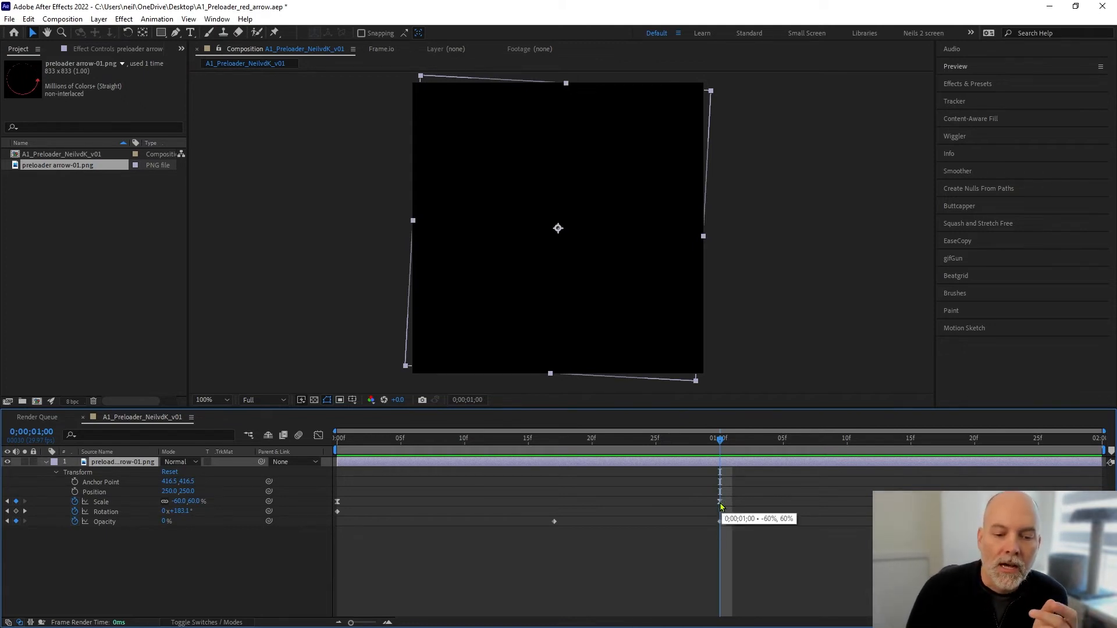
- Change the temporal interpolation of the Scale keyframe at 0;00;01;00 to Linear
right_click(721, 503)
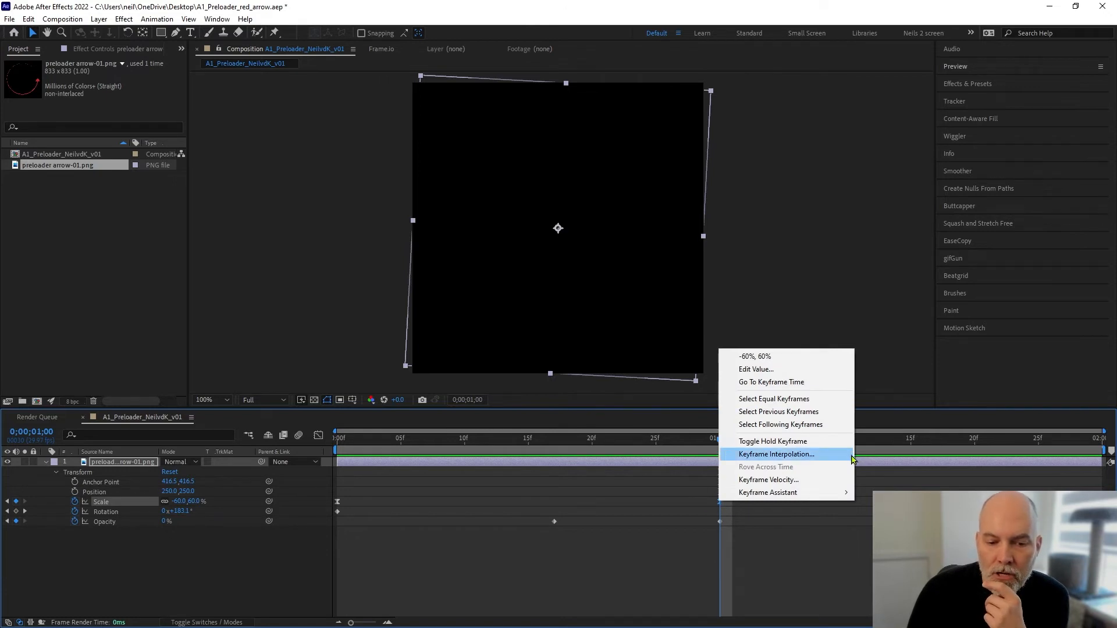
left_click(826, 456)
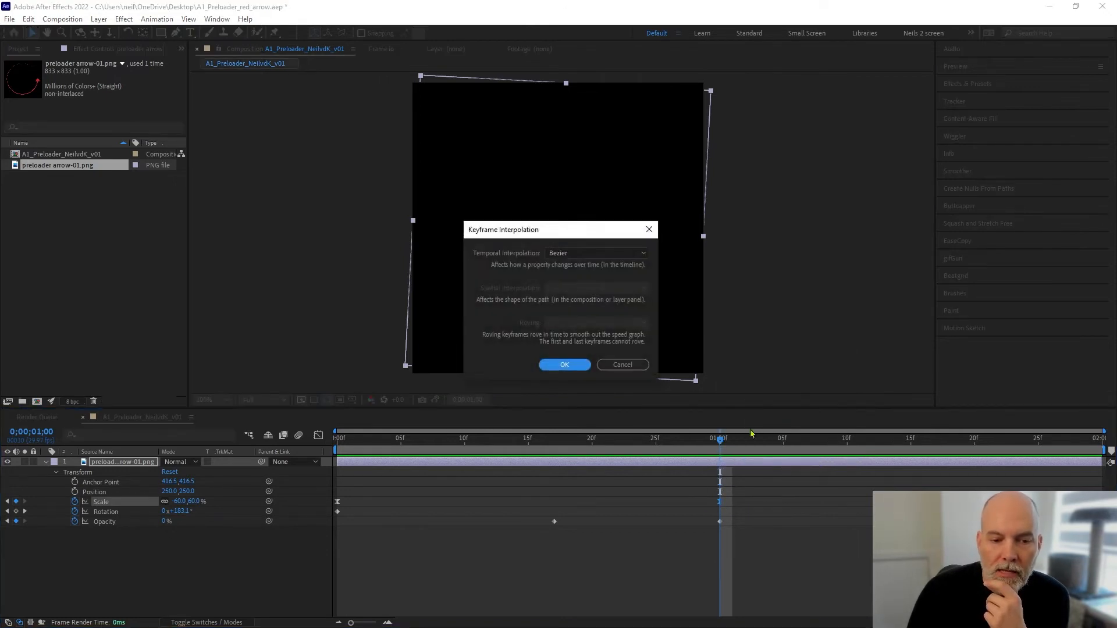
left_click_drag(597, 243, 677, 240)
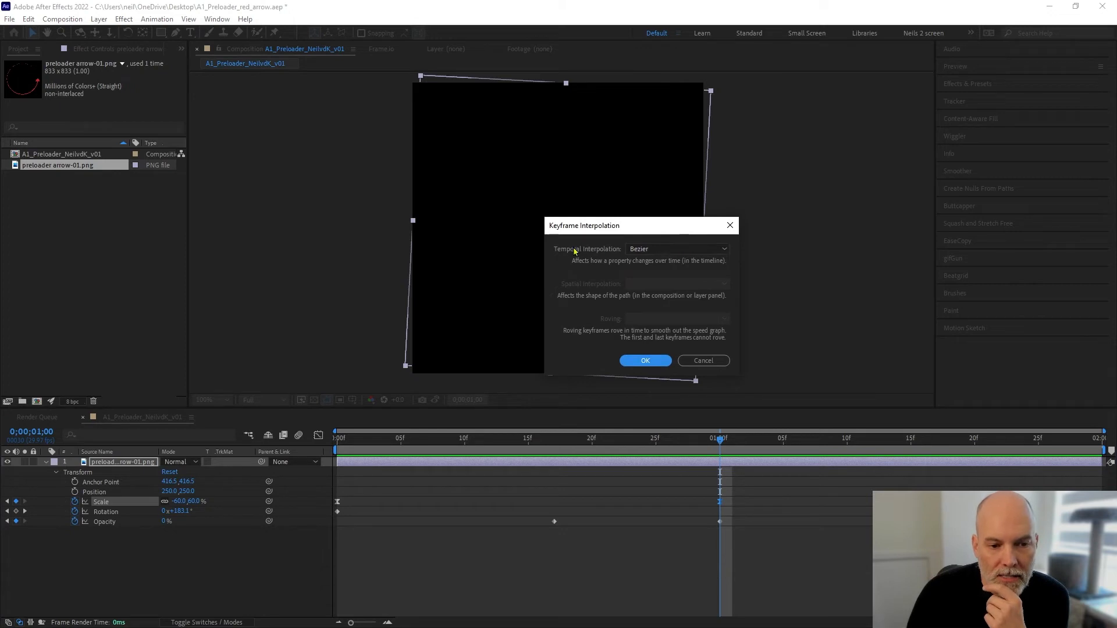
left_click(678, 250)
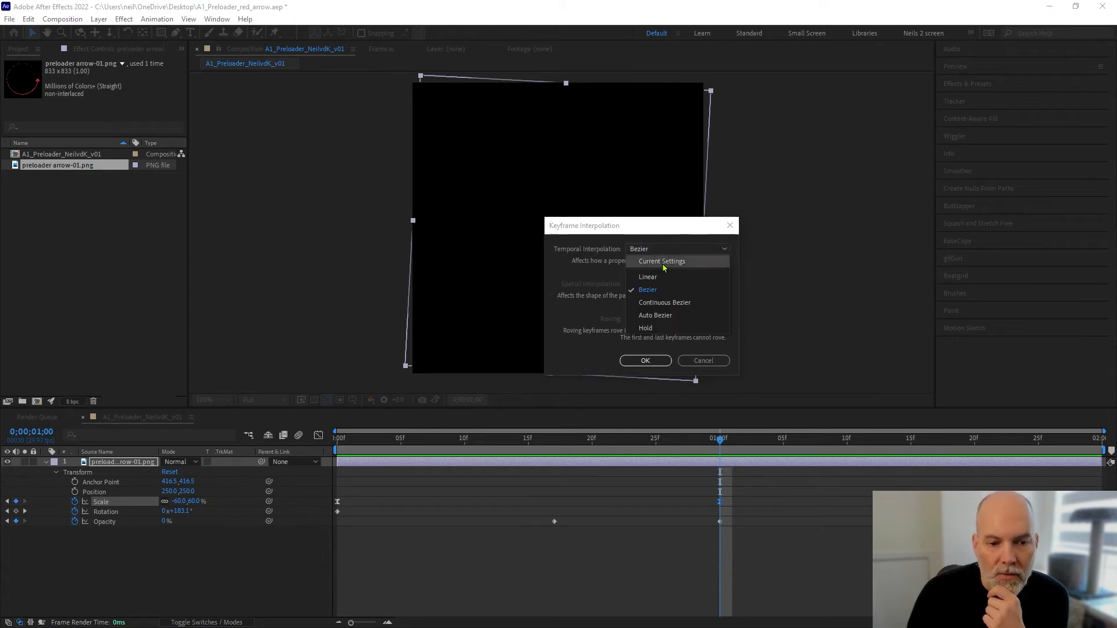
left_click(697, 280)
left_click(645, 361)
- Play back and scrub the animation to examine the arrow's scaling and fade around 0;00;01;00
left_click_drag(719, 441, 441, 439)
key("space")
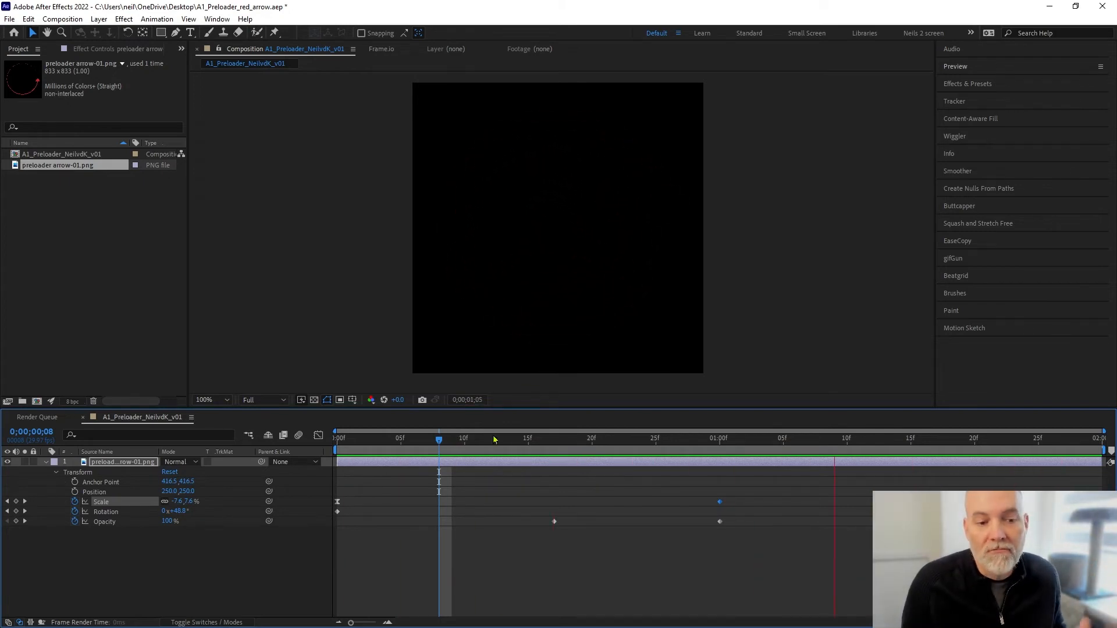
left_click(721, 441)
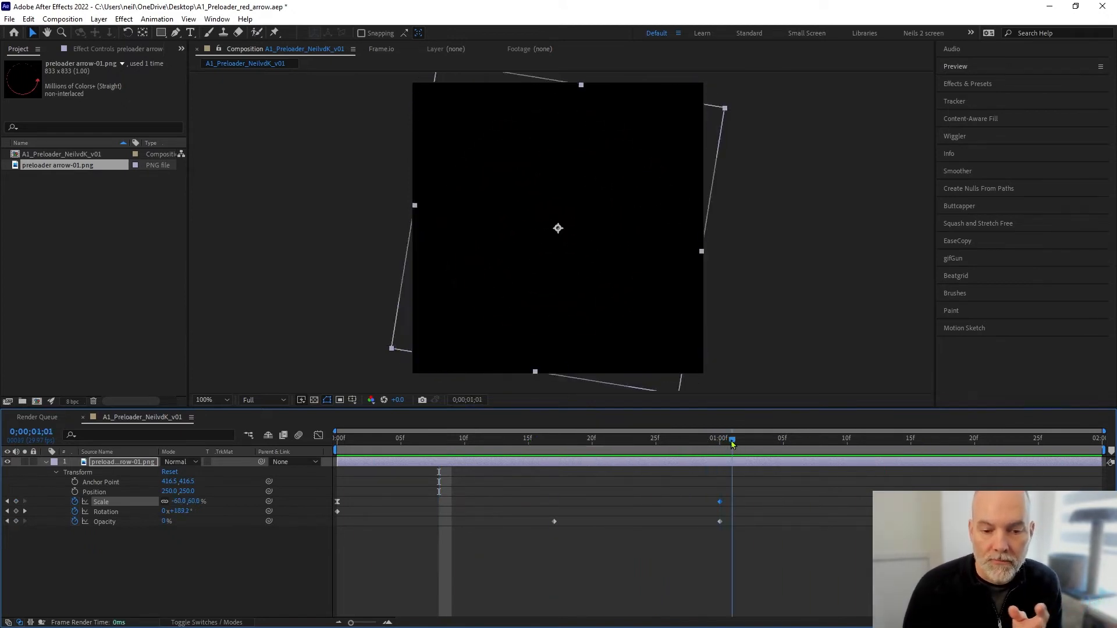
left_click_drag(721, 440, 605, 441)
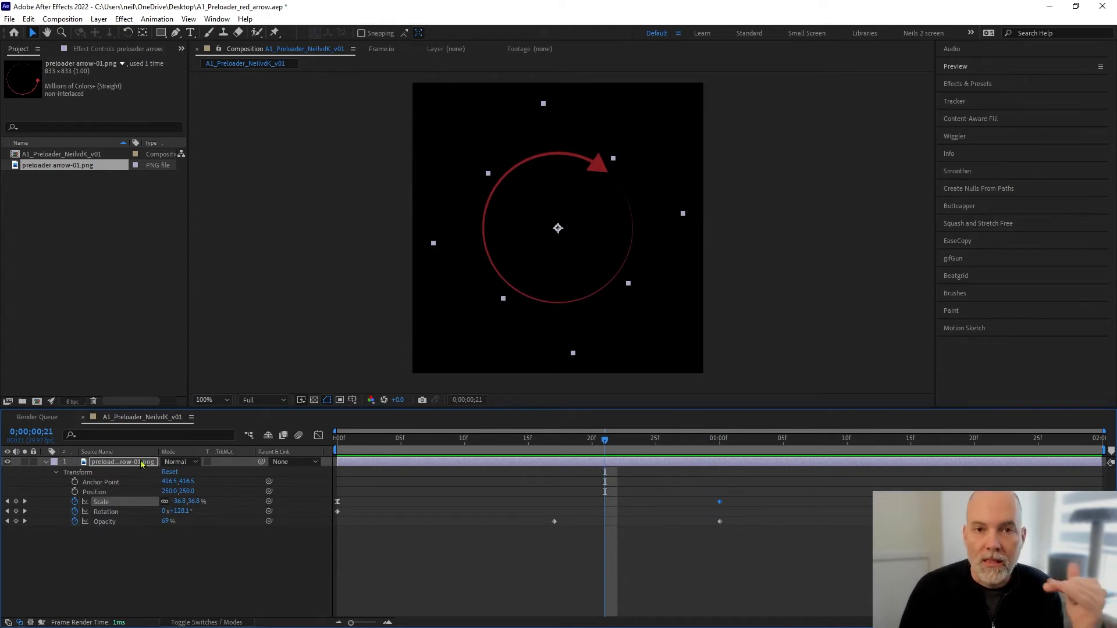
left_click(720, 440)
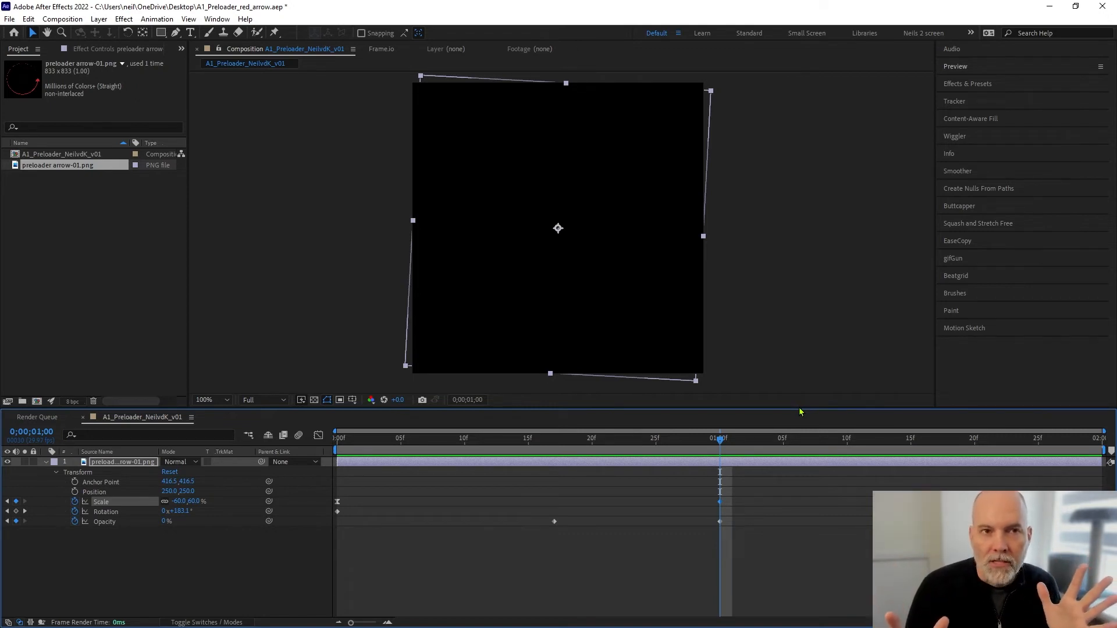
left_click_drag(725, 447, 926, 439)
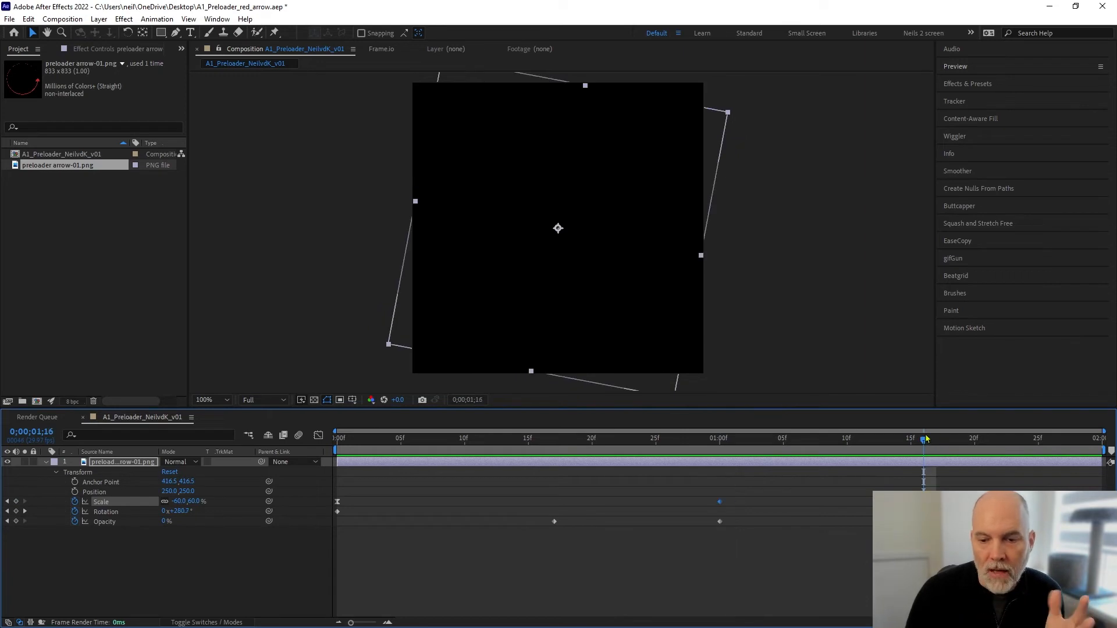
- Trim the end of the arrow layer to 0;00;01;00 and check playback around the new end point
left_click_drag(1100, 463, 721, 467)
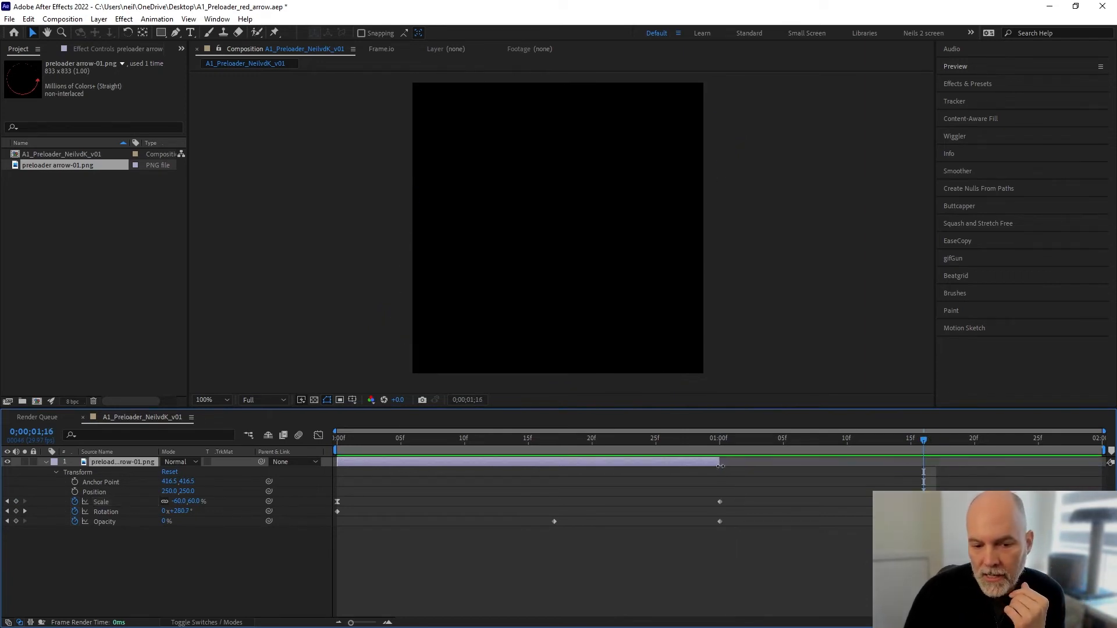
left_click(719, 443)
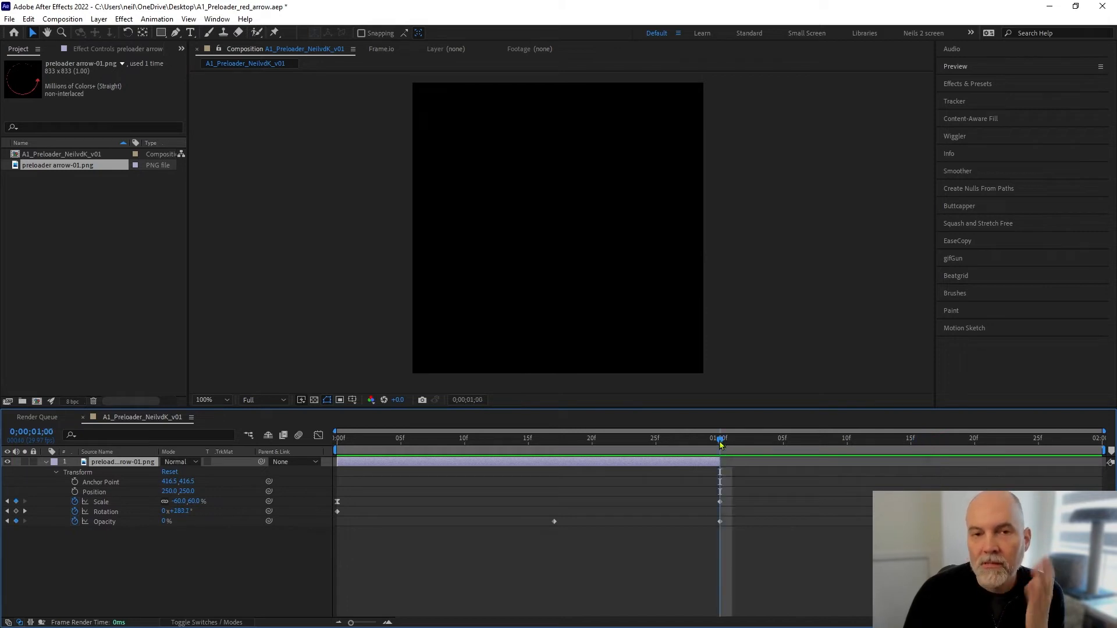
key("space")
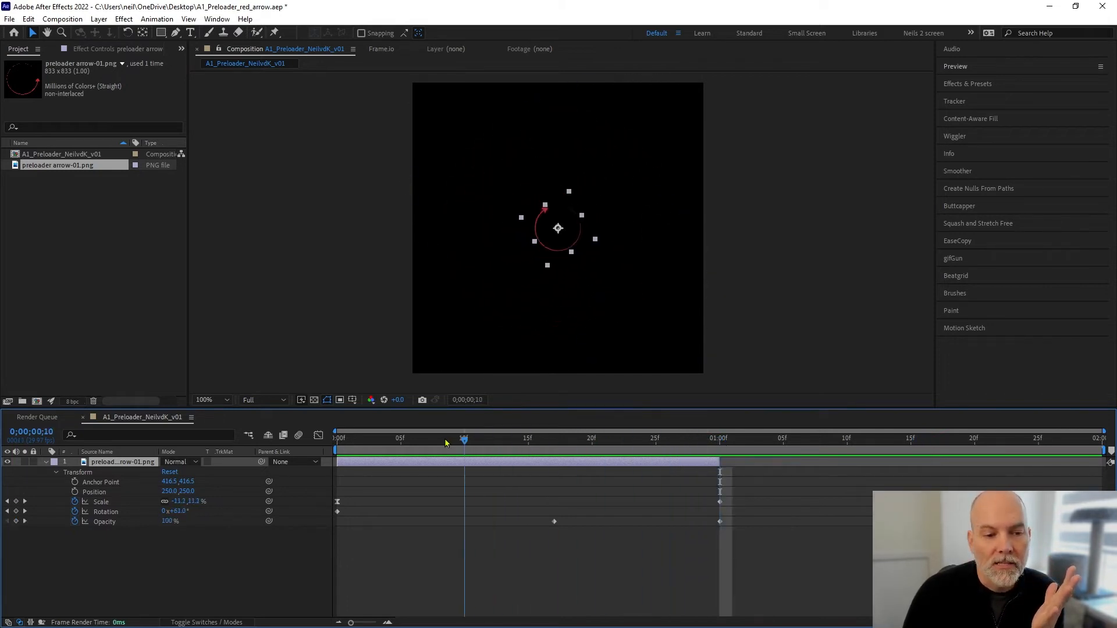
left_click(752, 443)
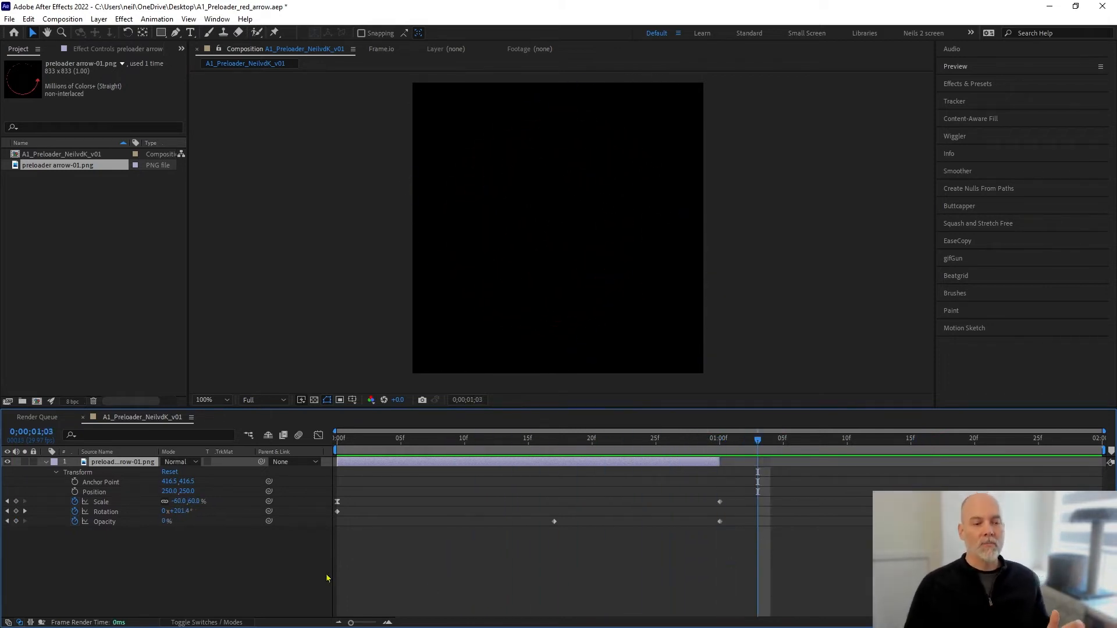
- Collapse the arrow layer's properties and review the animation by scrubbing and playing it, finishing at 0;00;00;24
left_click(47, 462)
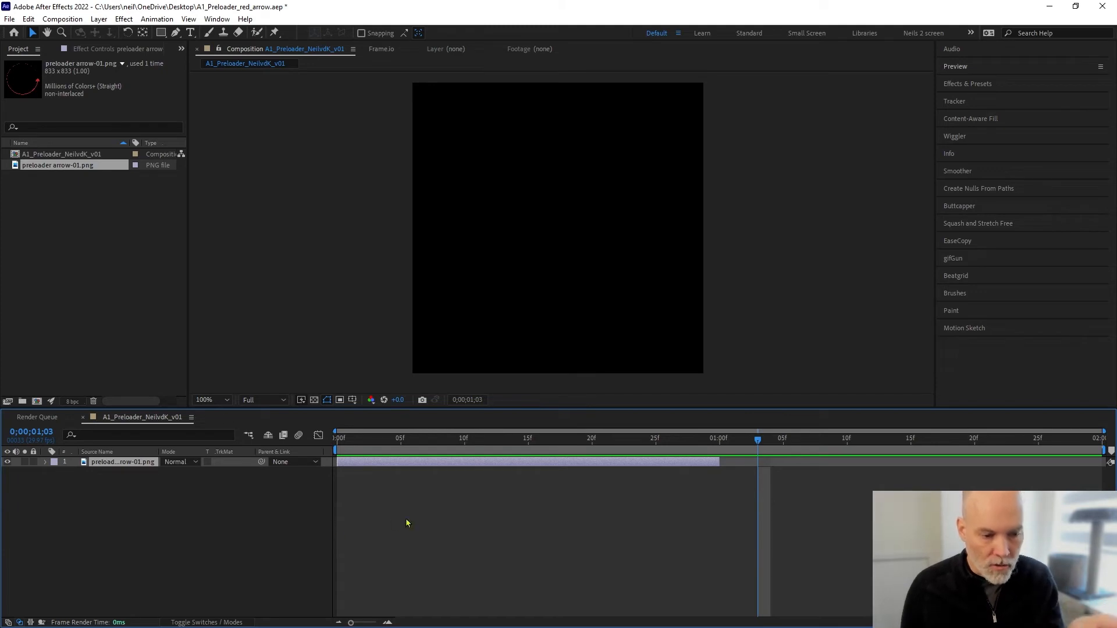
left_click_drag(497, 443, 664, 447)
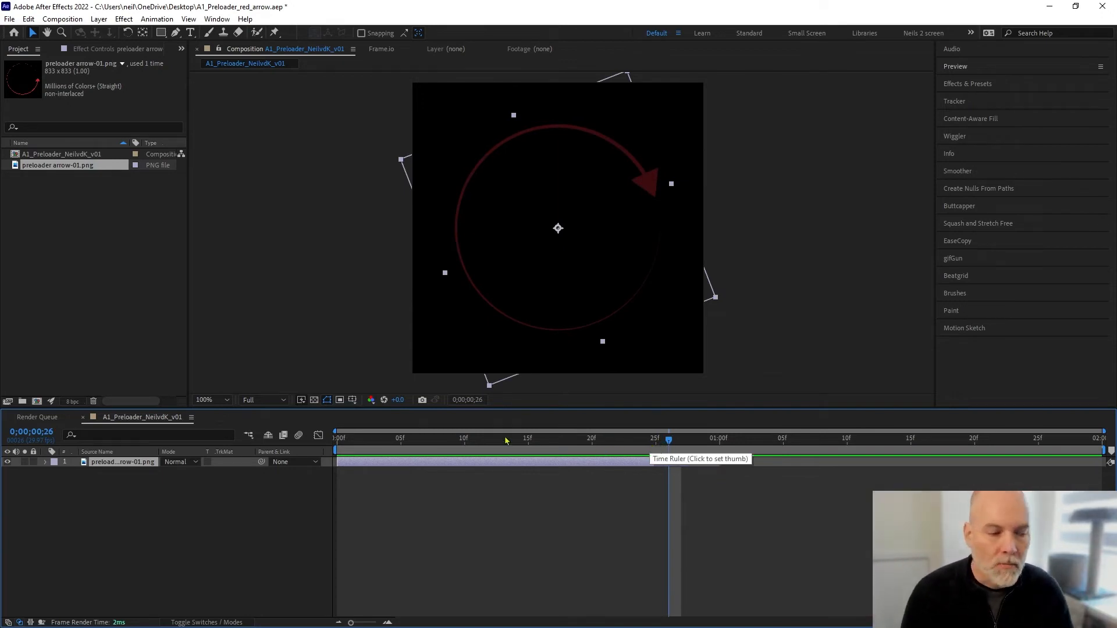
key("space")
key("space")
mouse_move(642, 451)
left_mouse_down()
mouse_move(474, 452)
mouse_move(643, 451)
left_mouse_up()
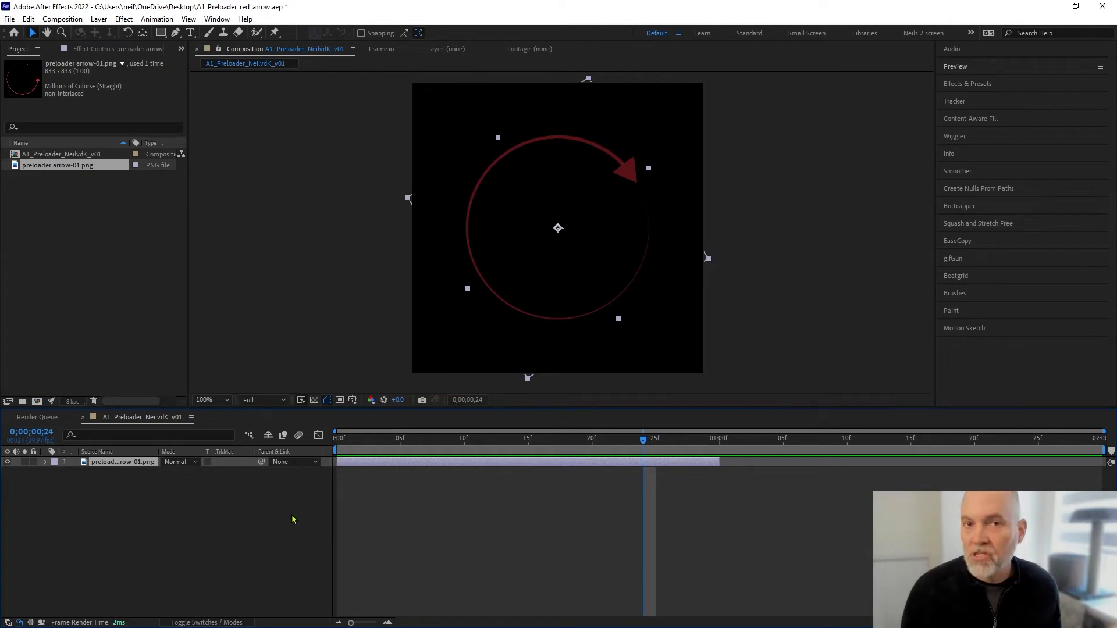
- Duplicate the v01 preloader composition in the project and open the v02 copy
left_click(130, 483)
left_click(113, 463)
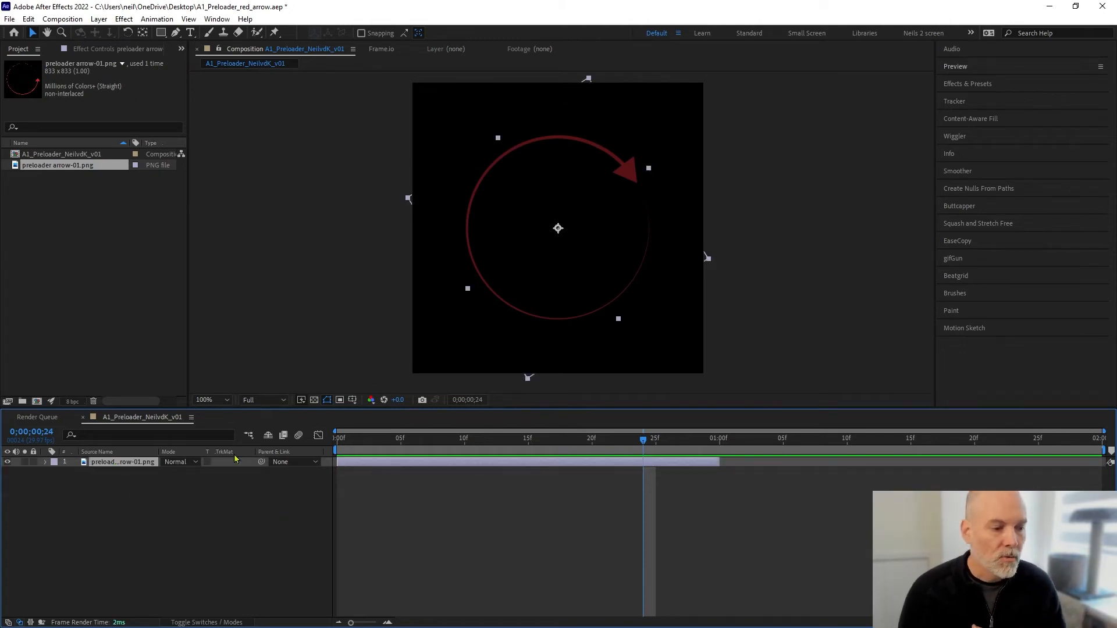
left_click(28, 19)
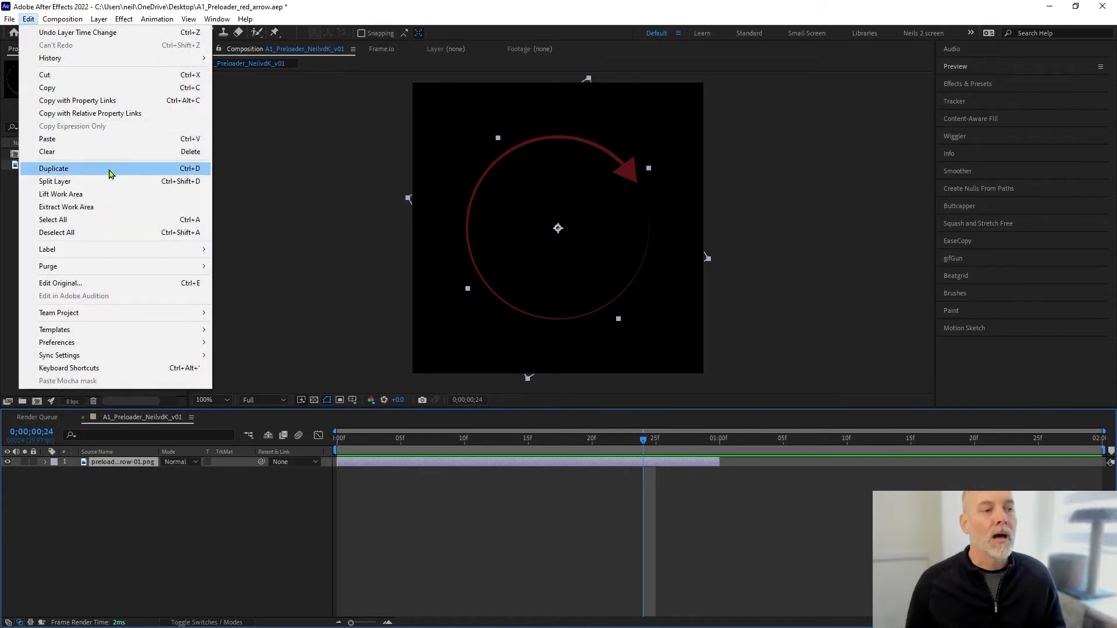
left_click(8, 188)
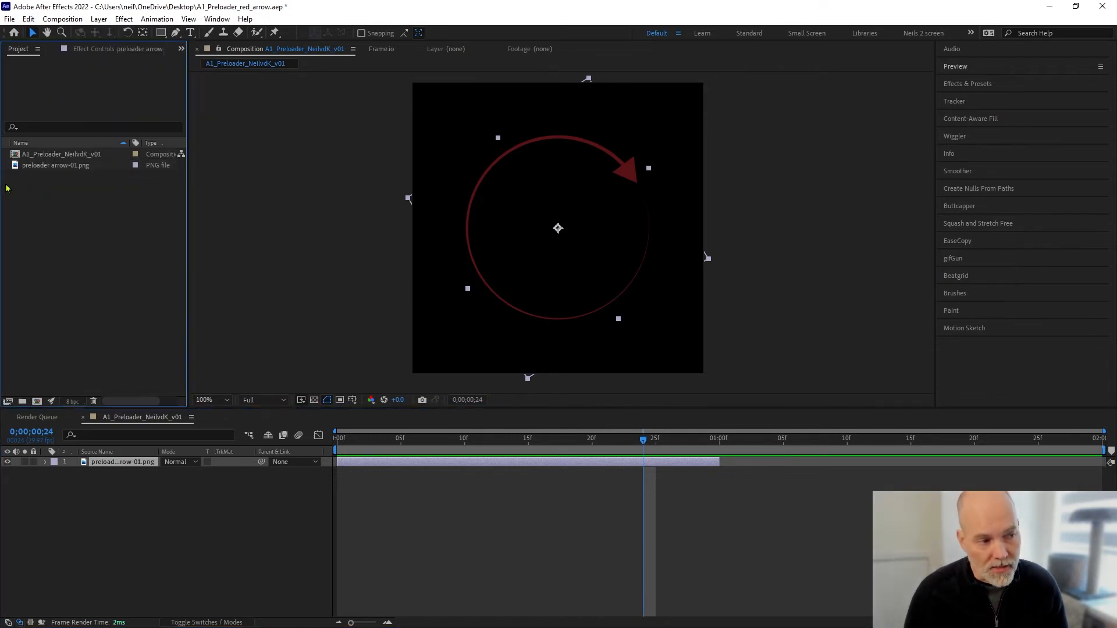
left_click(43, 156)
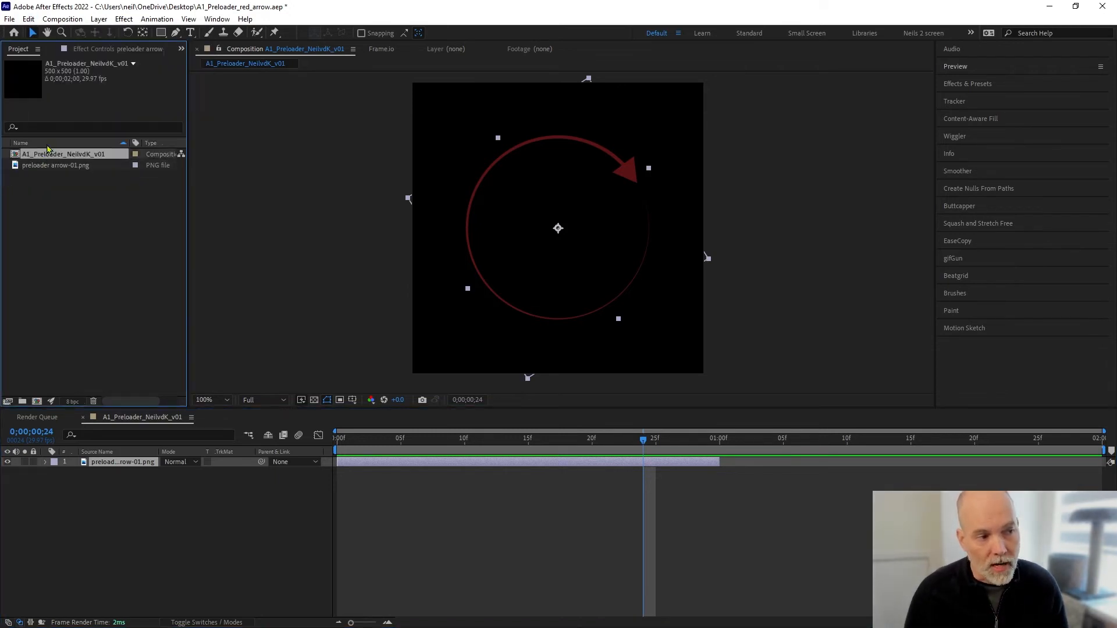
left_click(28, 19)
left_click(64, 167)
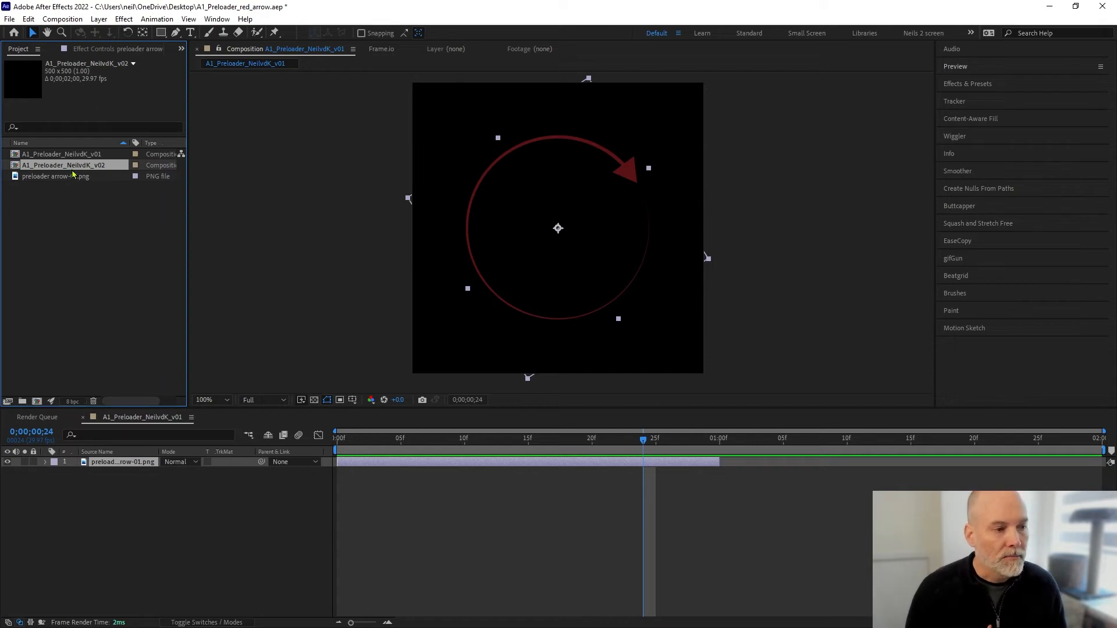
double_click(15, 166)
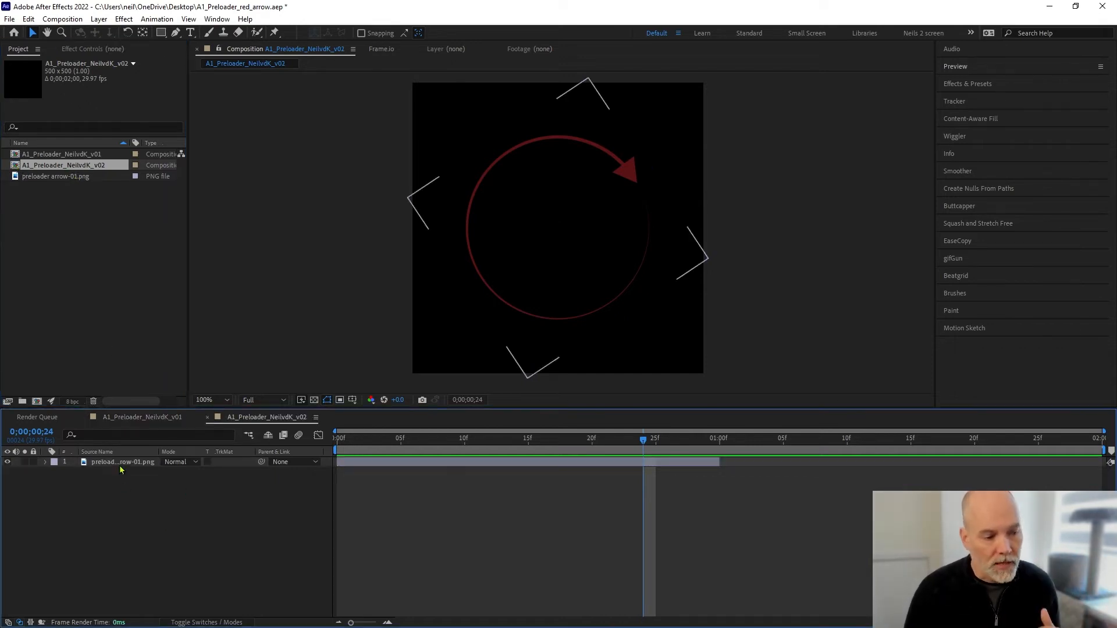
- Duplicate the arrow layer eight times, stagger the copies about four frames apart, and preview the result
left_click(123, 463)
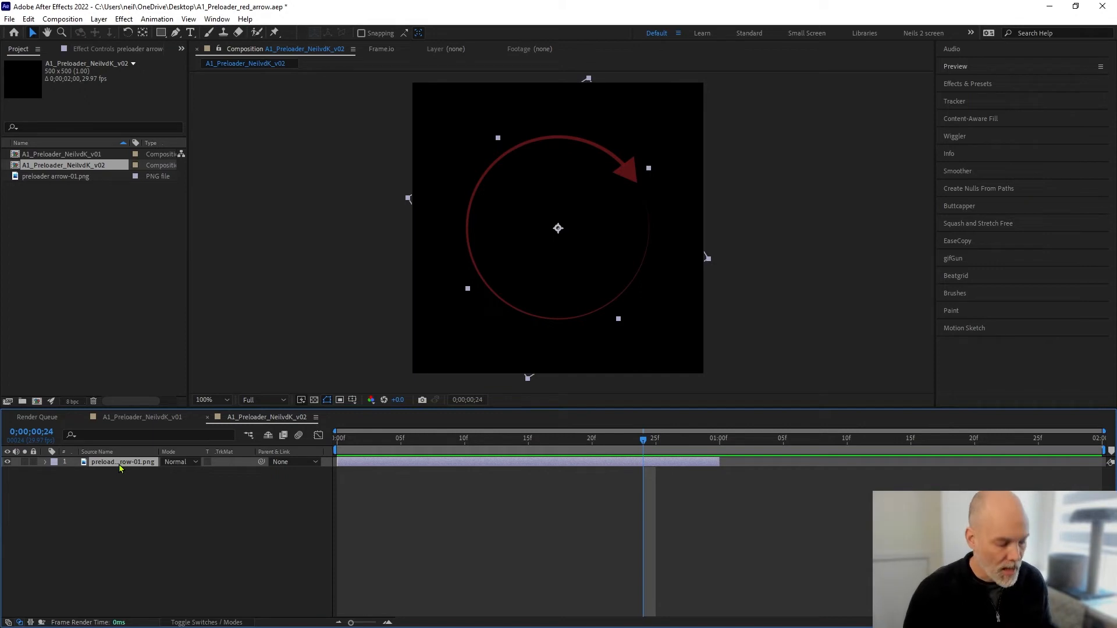
key("ctrl+d")
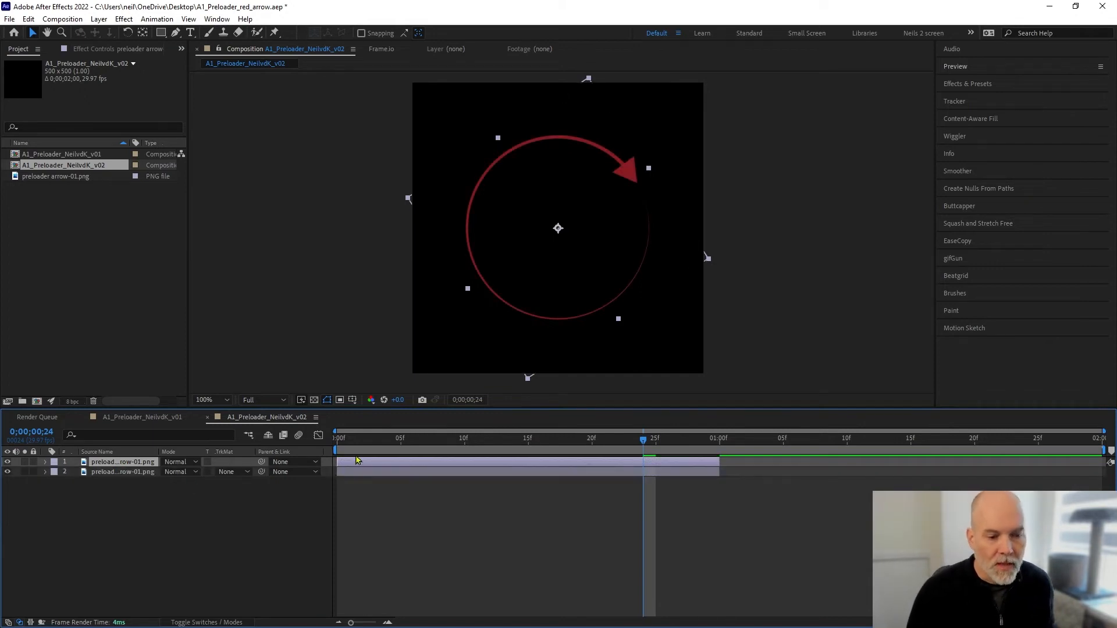
left_click_drag(367, 467, 829, 465)
key("ctrl+d")
key("ctrl+d")
key("ctrl+d")
key("ctrl+d")
key("ctrl+d")
key("ctrl+d")
key("ctrl+d")
key("space")
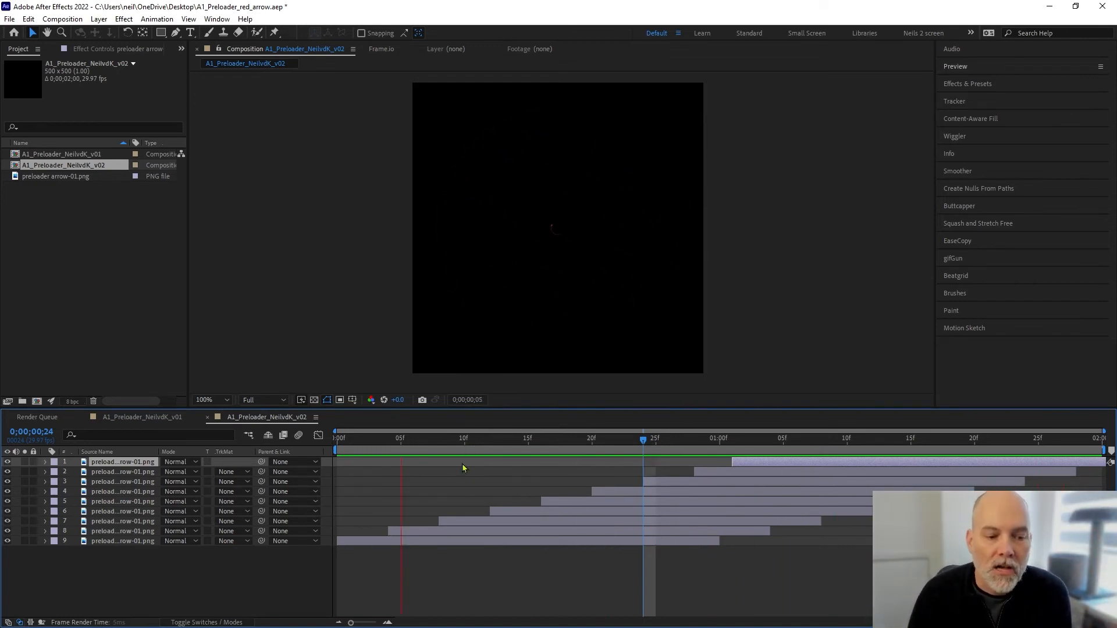
left_click(488, 440)
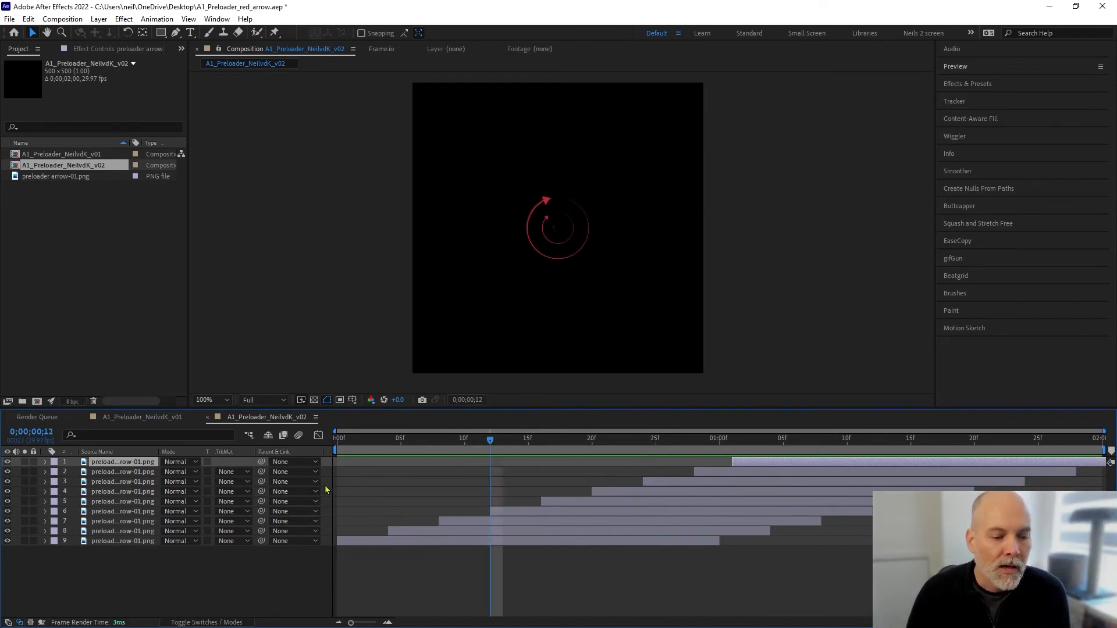
- Return to the v01 composition and show only the arrow layer's keyframed properties
left_click(152, 419)
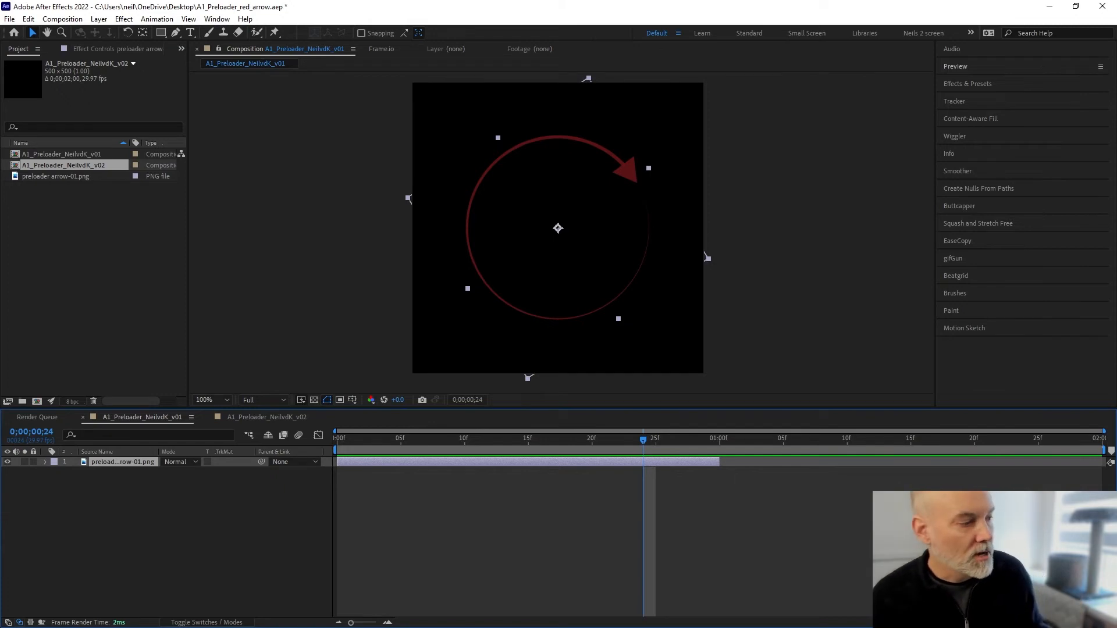
left_click_drag(0, 379, 704, 178)
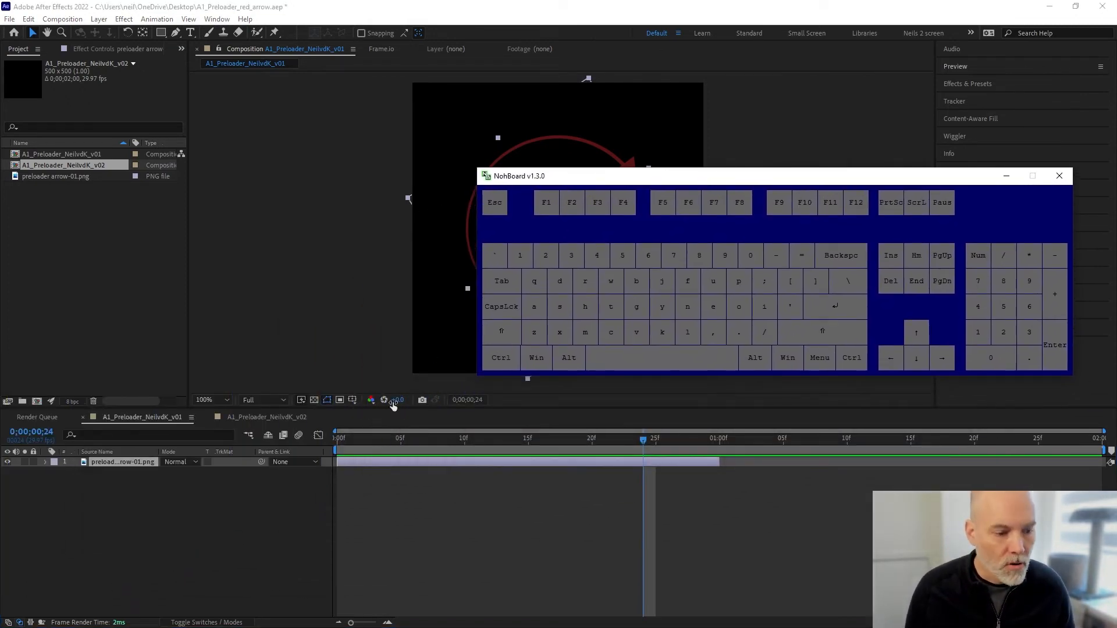
left_click(97, 467)
key("alt+Tab")
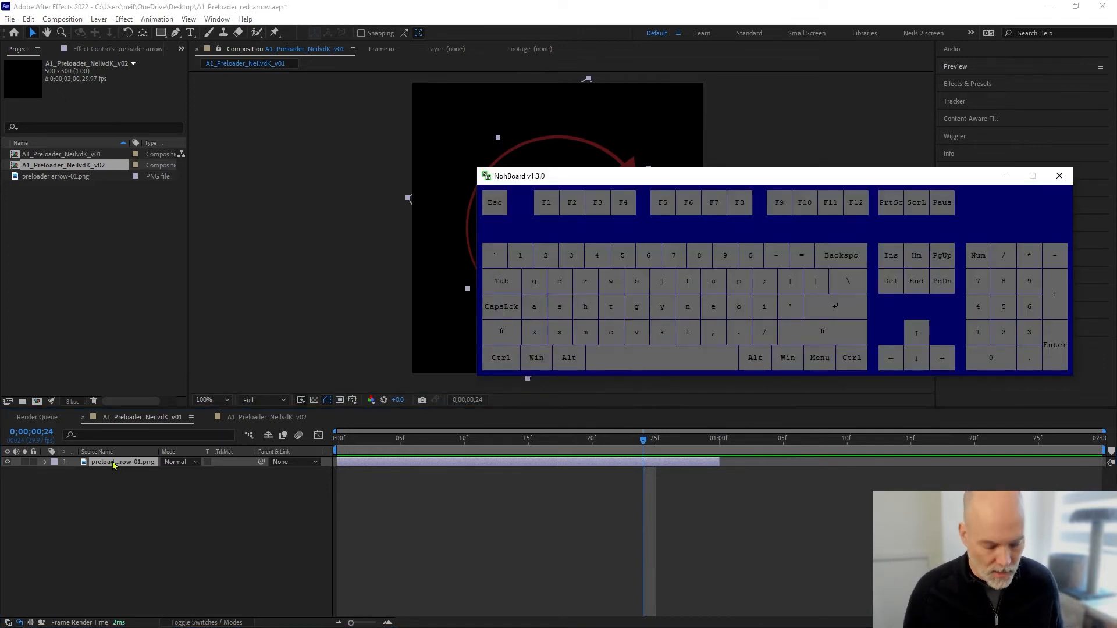
key("u")
key("u")
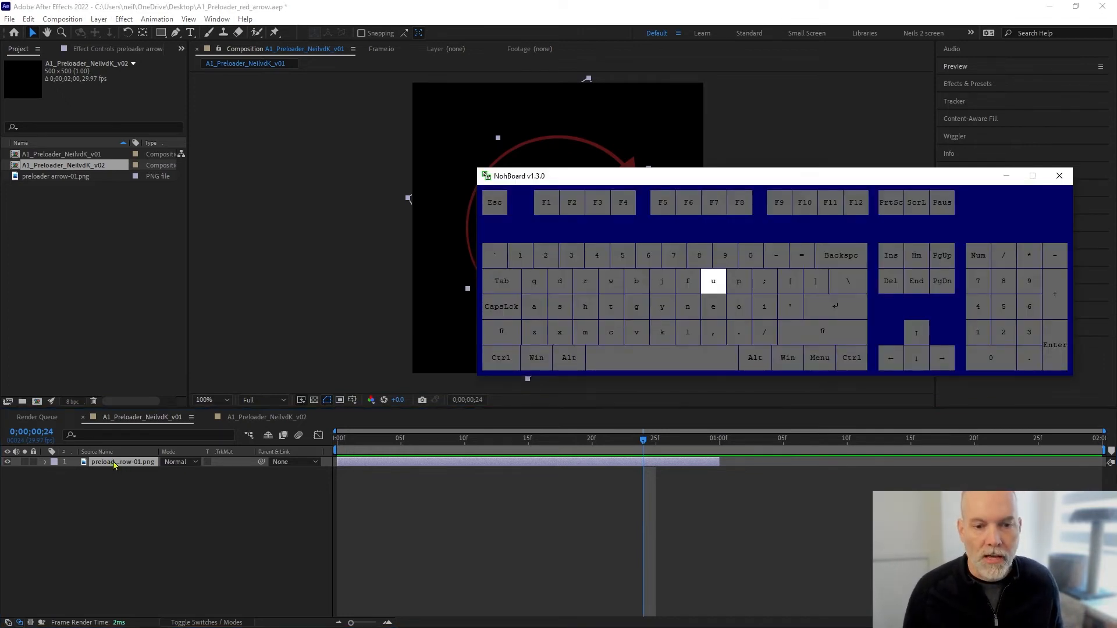
key("u")
left_click(114, 469)
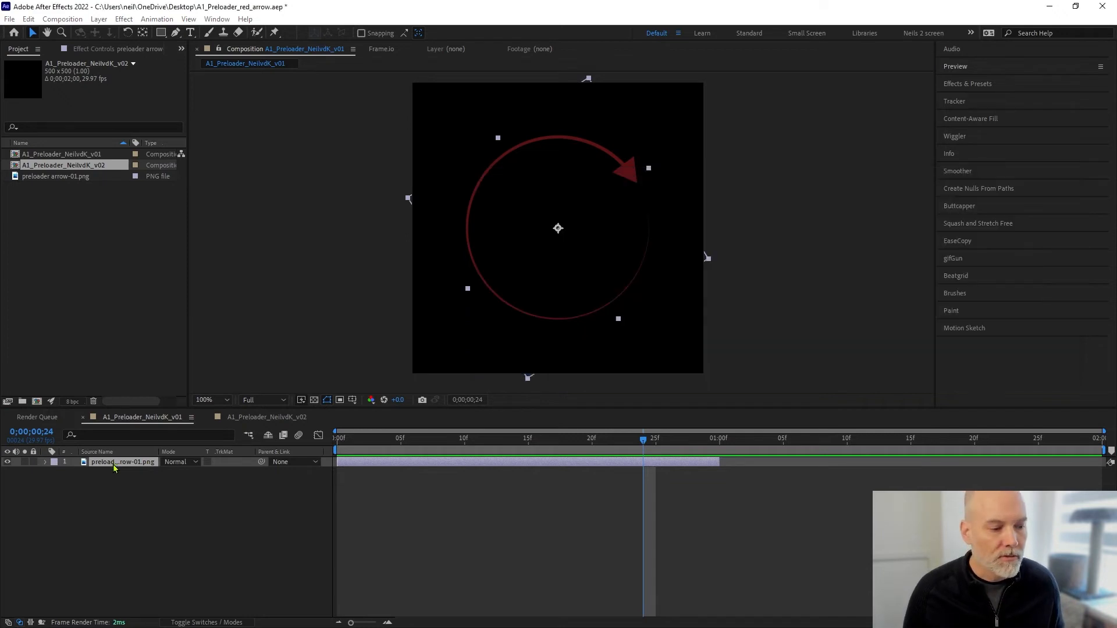
key("u")
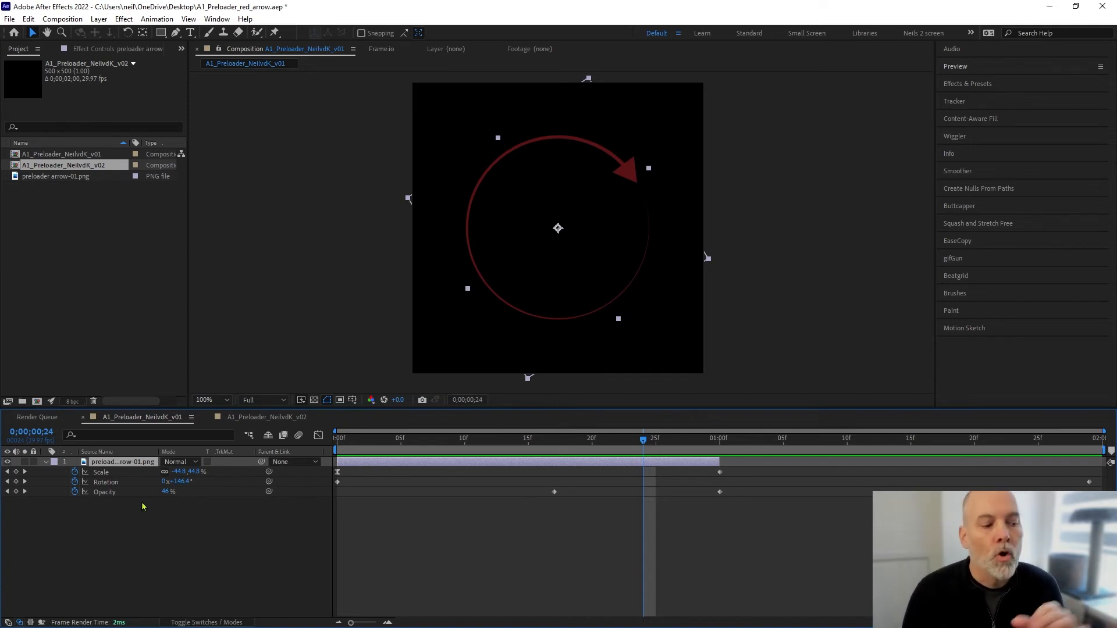
left_click(46, 463)
left_click(47, 462)
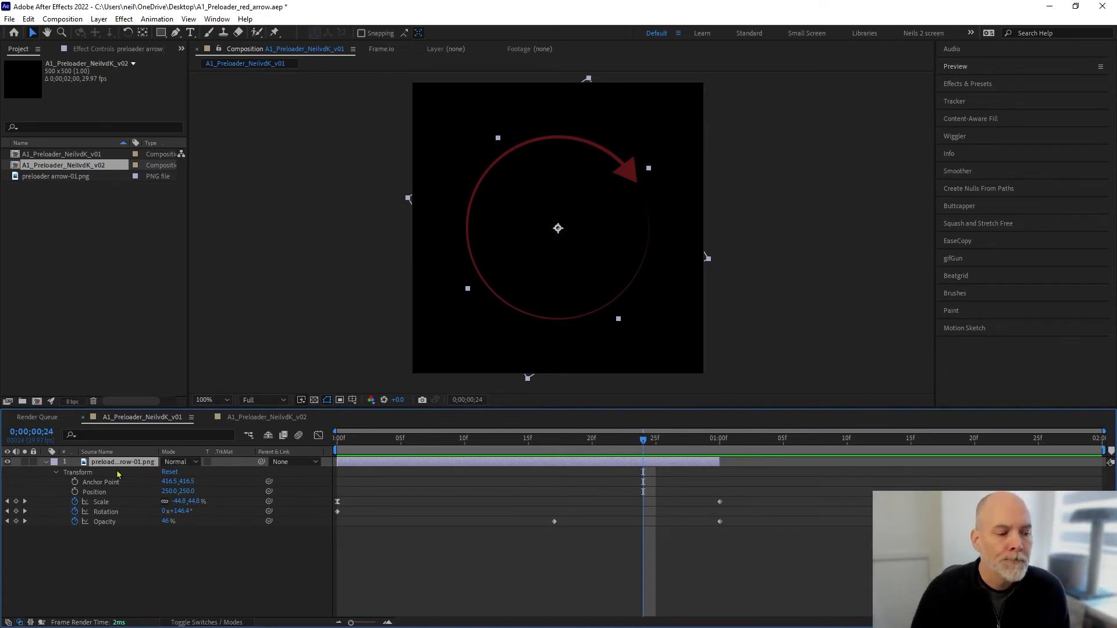
key("u")
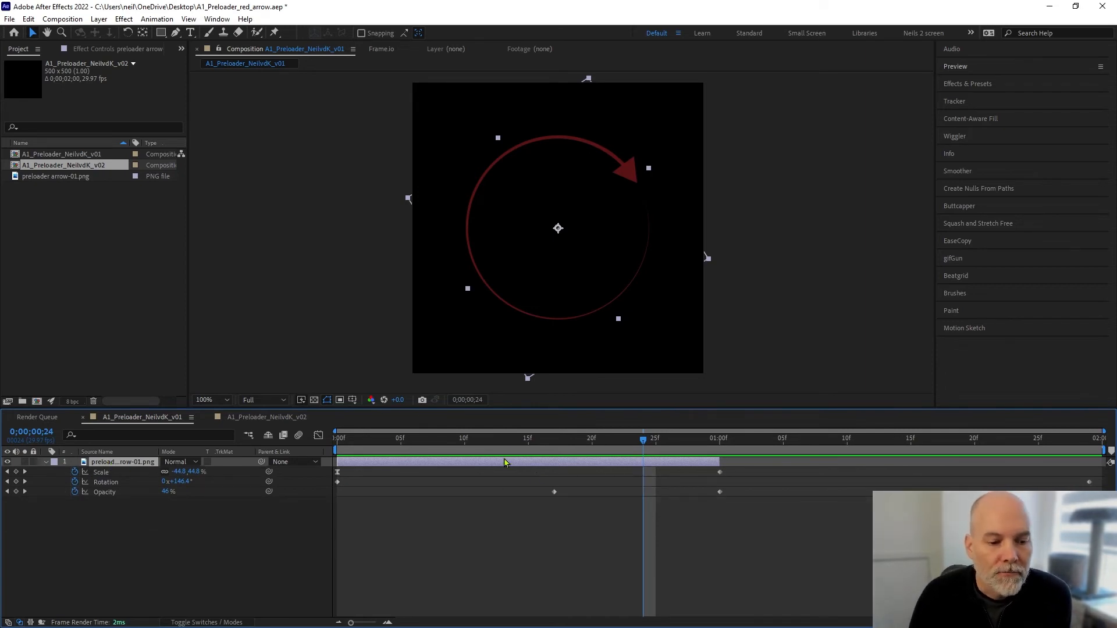
- Extend the arrow layer to the end of the composition and move its last Scale keyframe to 0;00;01;29
left_click_drag(375, 442, 619, 442)
left_click_drag(720, 461, 1103, 462)
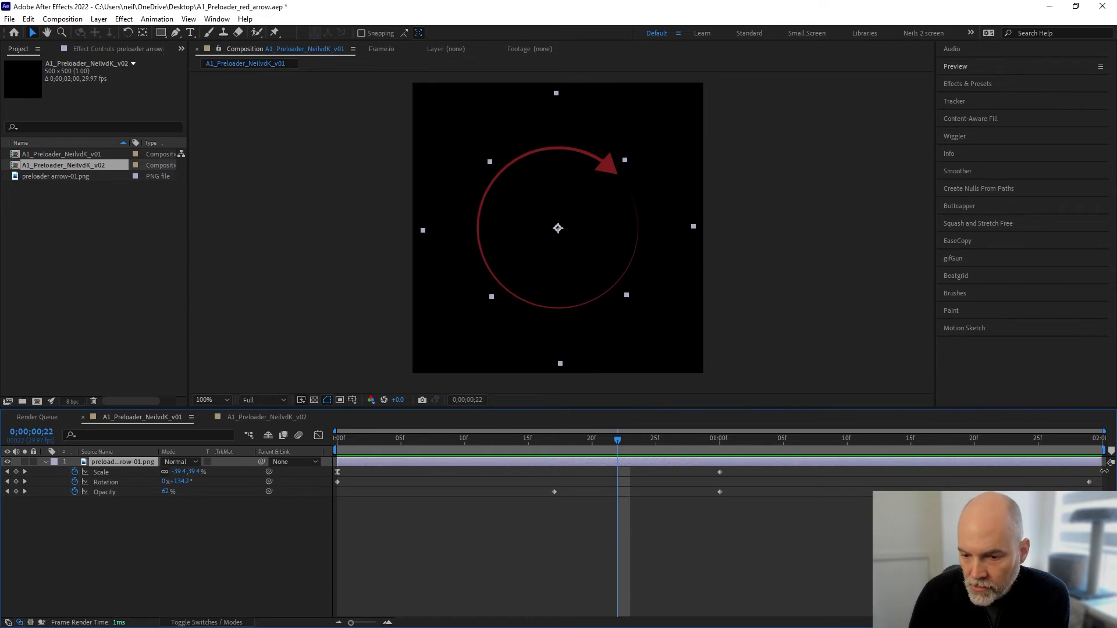
mouse_move(721, 475)
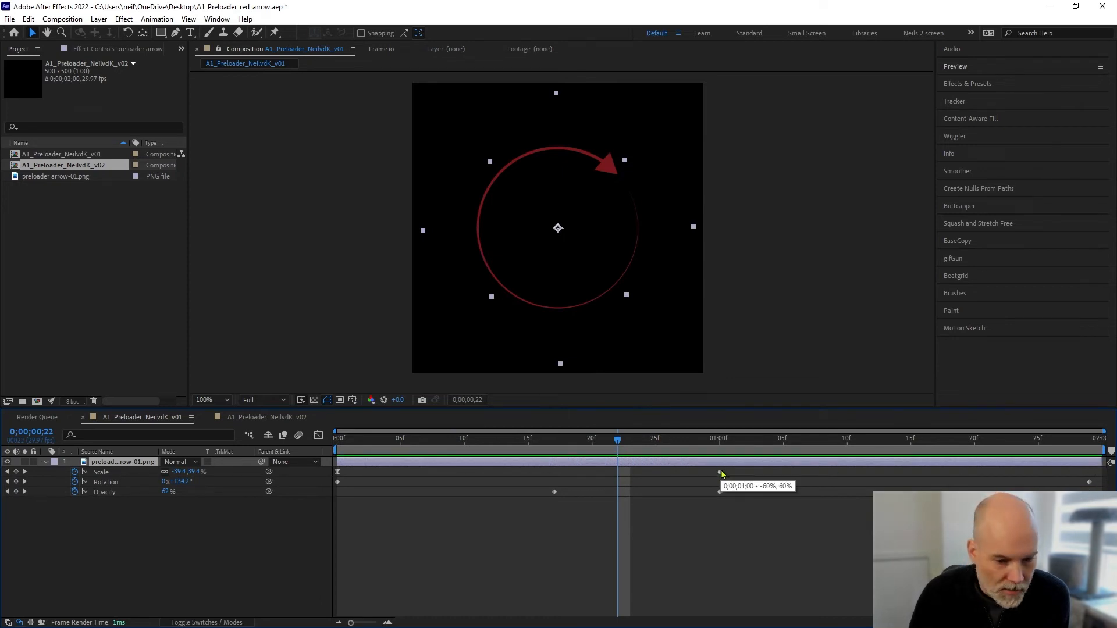
left_click_drag(618, 442, 1089, 471)
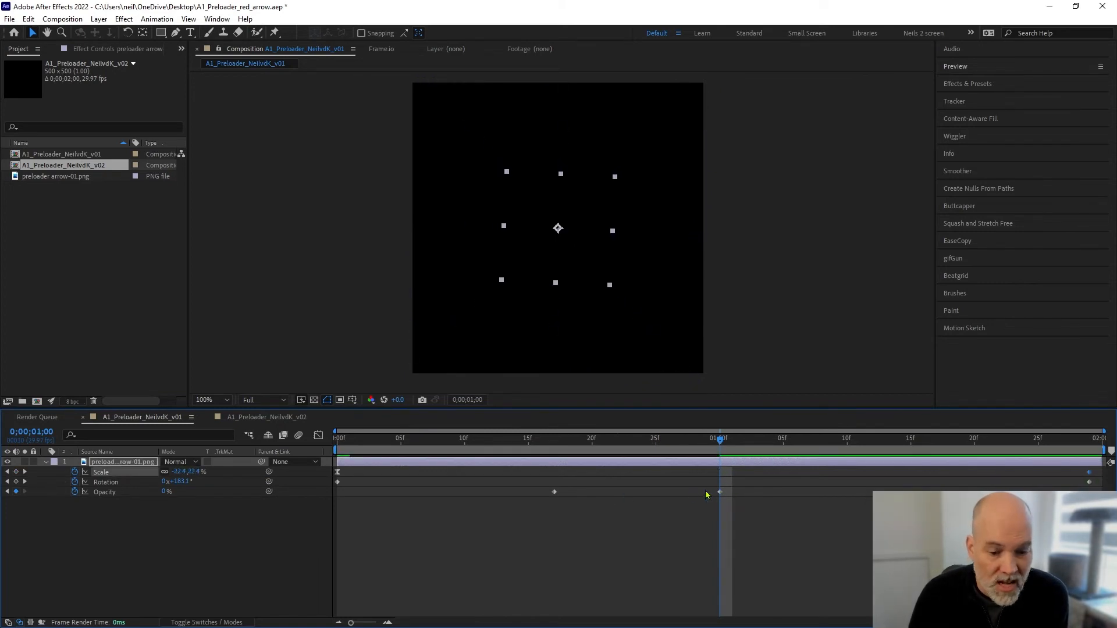
left_click_drag(580, 440, 528, 440)
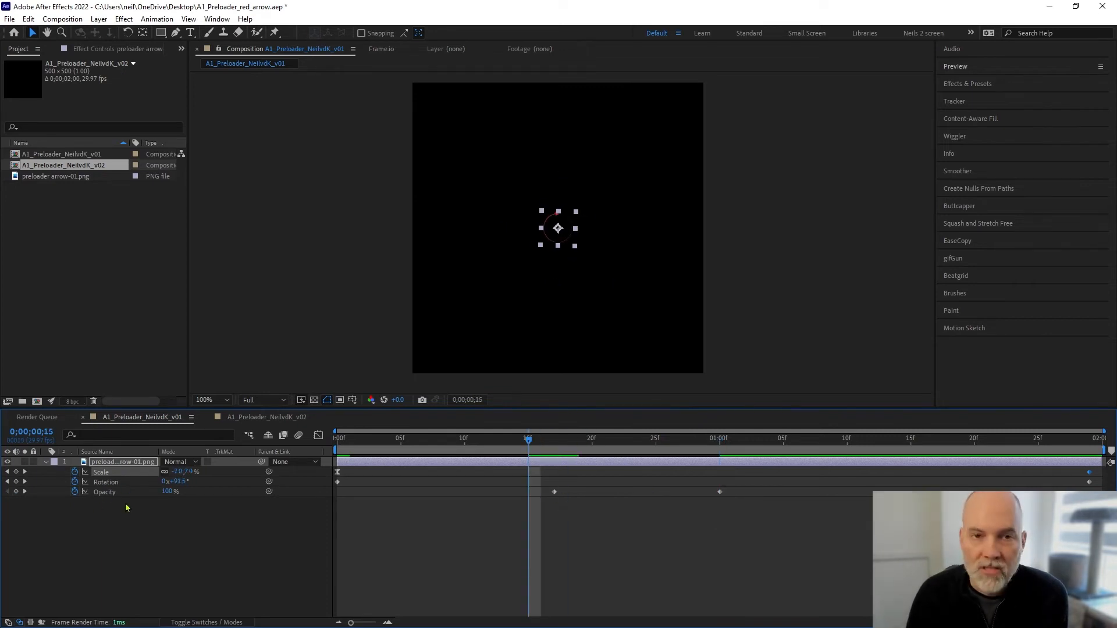
- Remove all Opacity keyframes from the arrow layer with the current time at 0;00;00;14
left_click(75, 493)
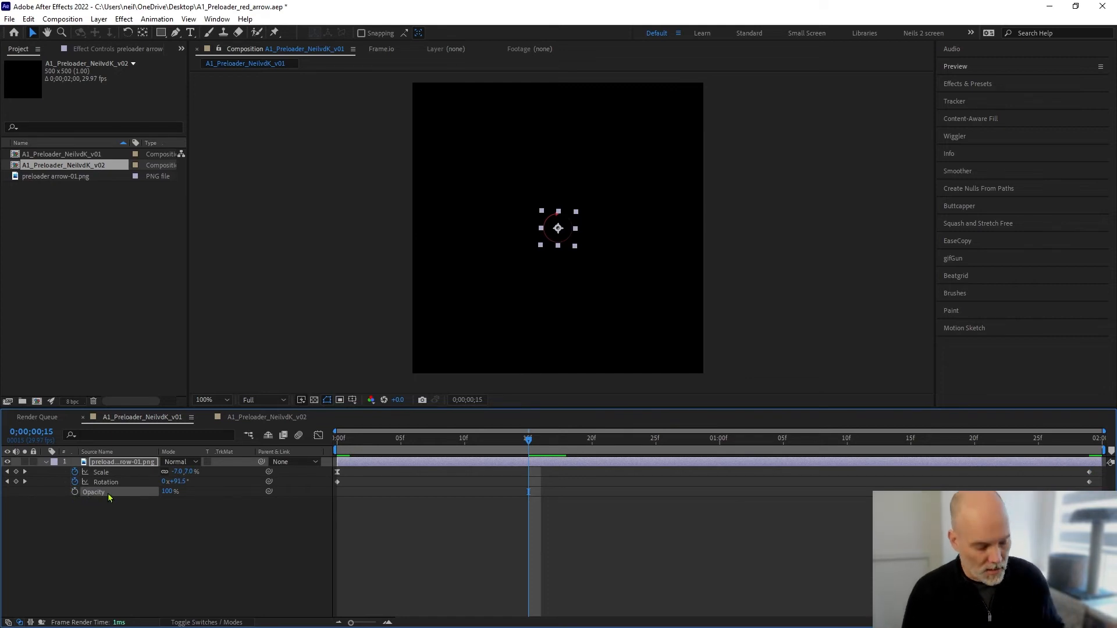
key("ctrl+z")
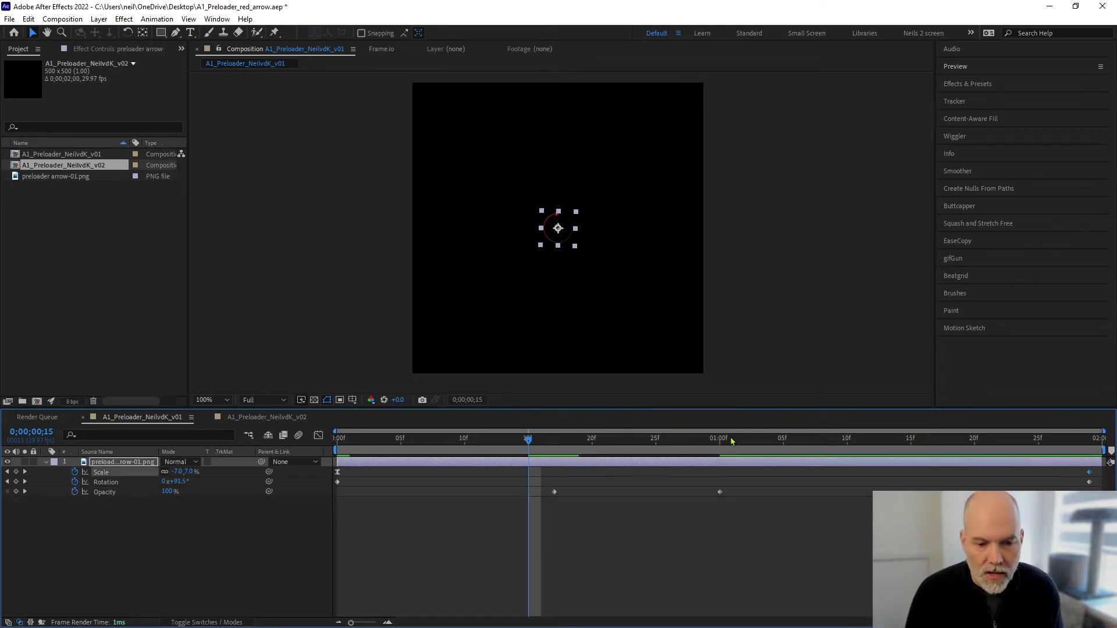
left_click(731, 498)
left_click(772, 444)
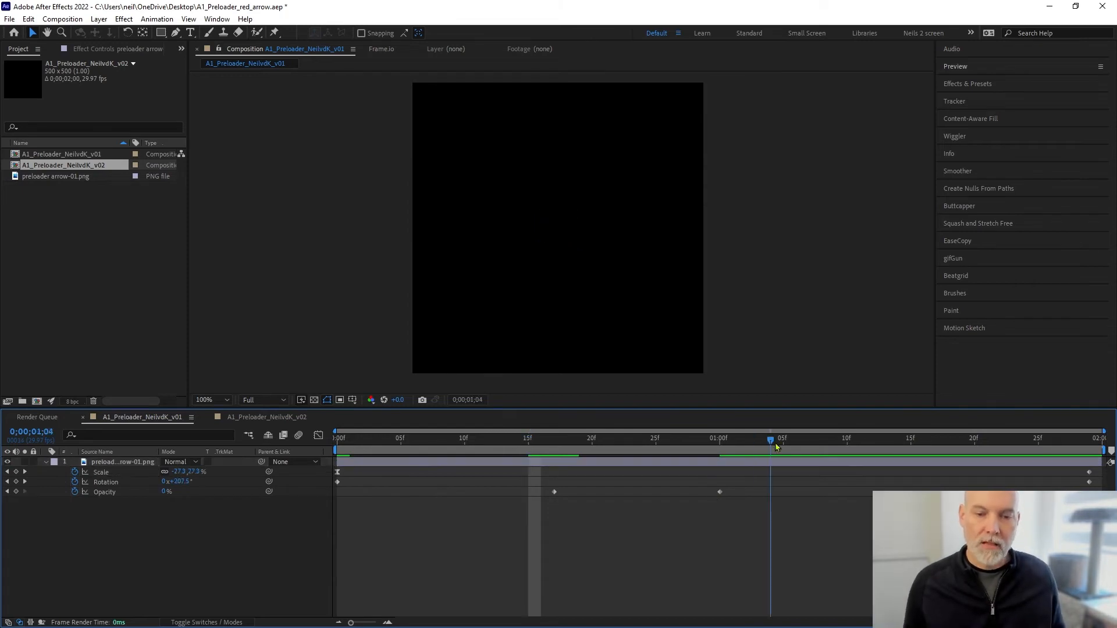
left_click_drag(772, 445, 808, 445)
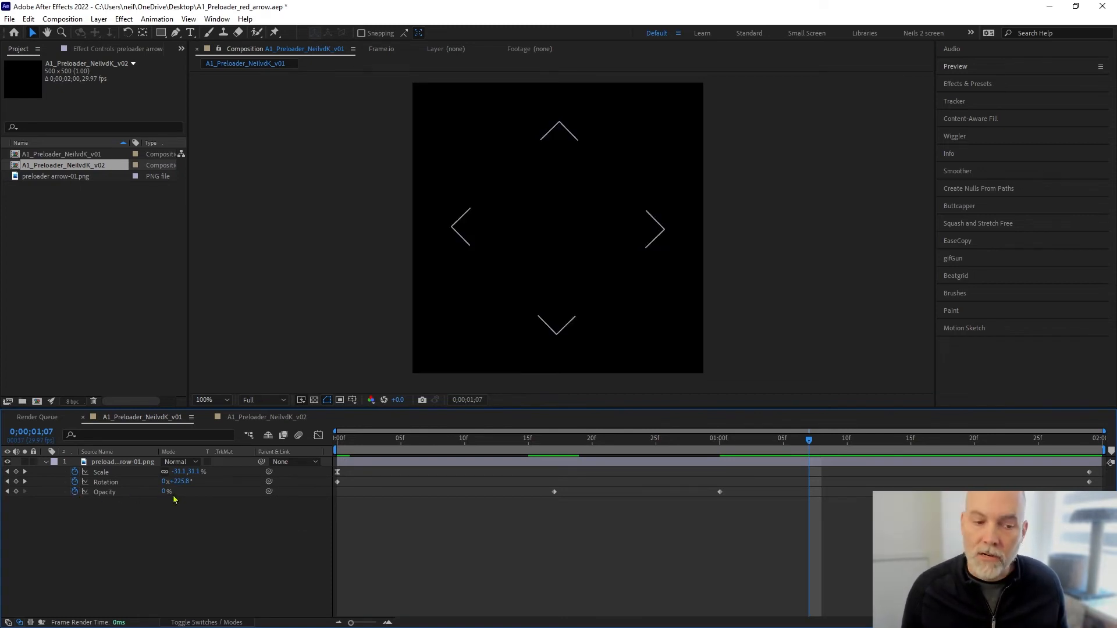
left_click(515, 441)
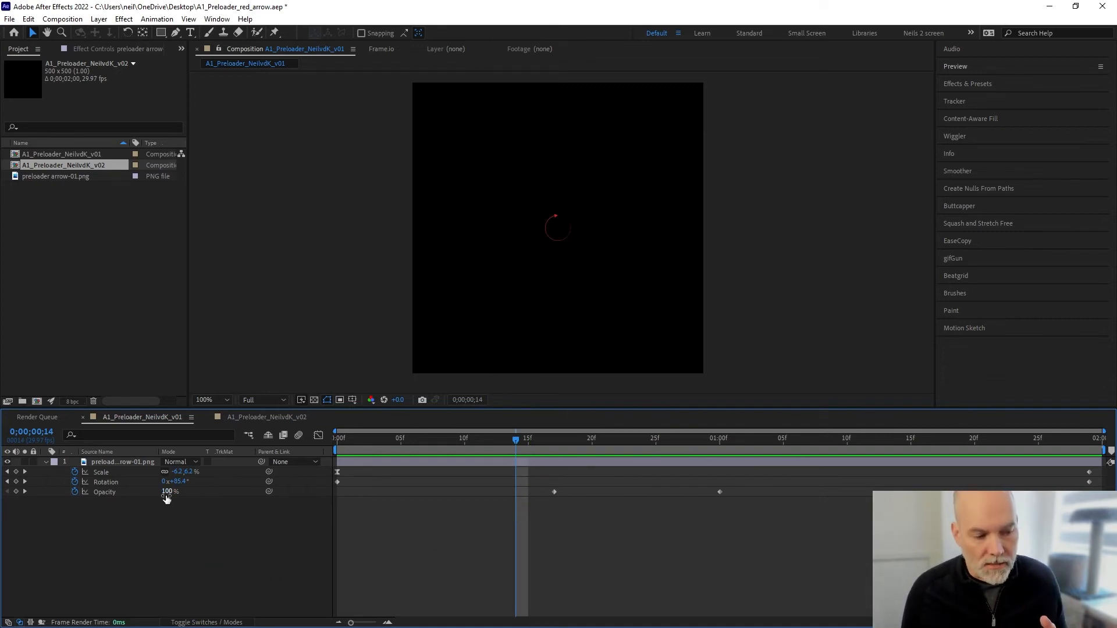
left_click(75, 492)
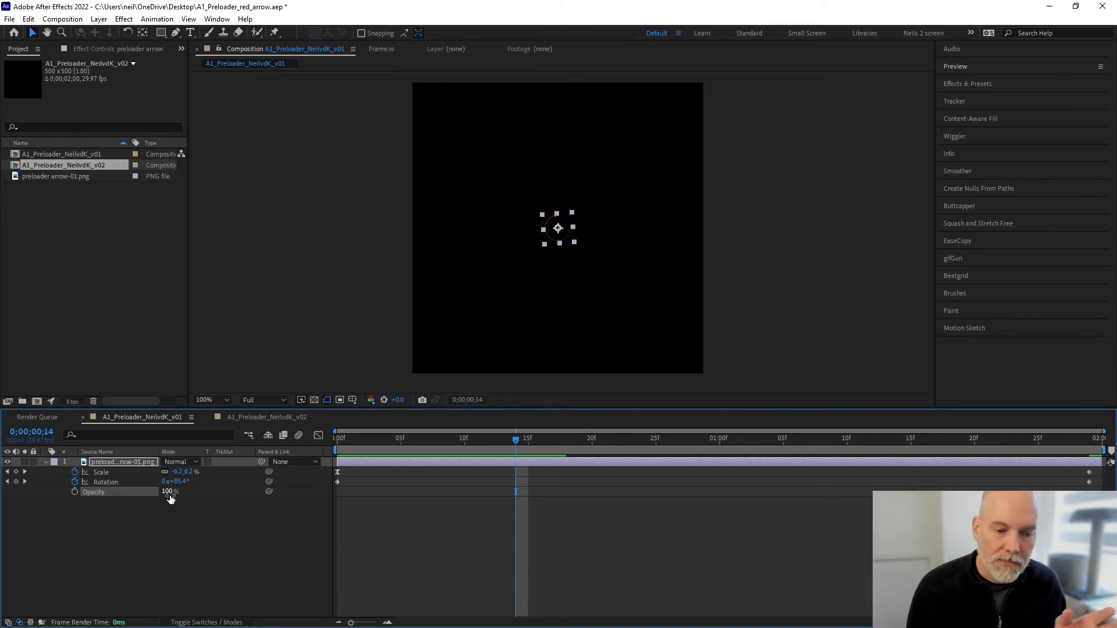
- Scrub and play the animation to examine the arrow's growth without the fade-out
left_click_drag(412, 440, 976, 458)
key("space")
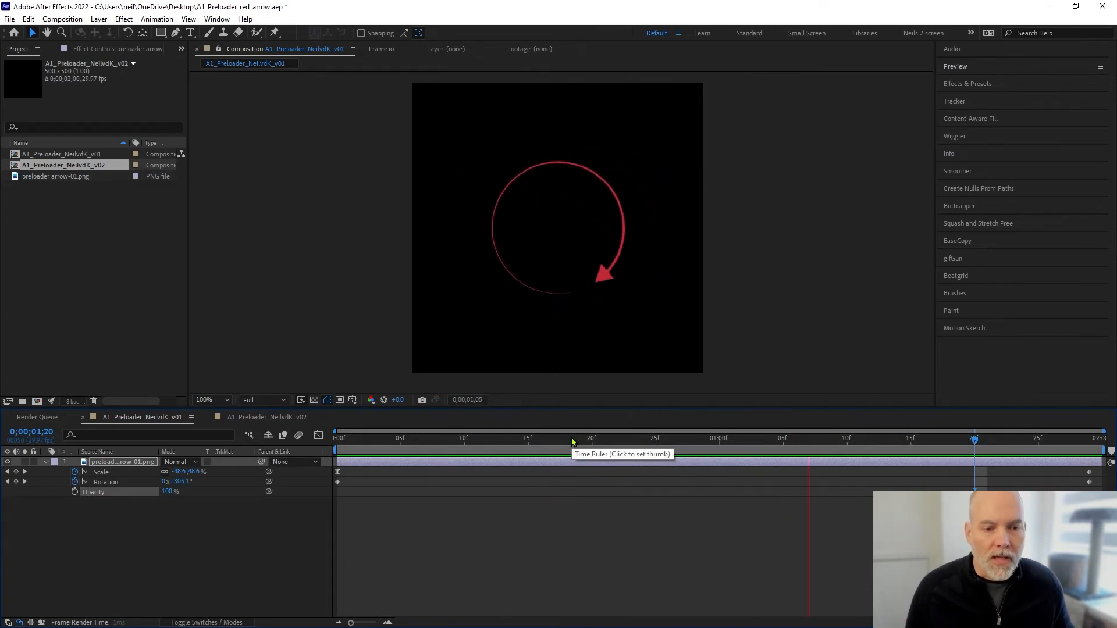
left_click_drag(586, 445, 784, 455)
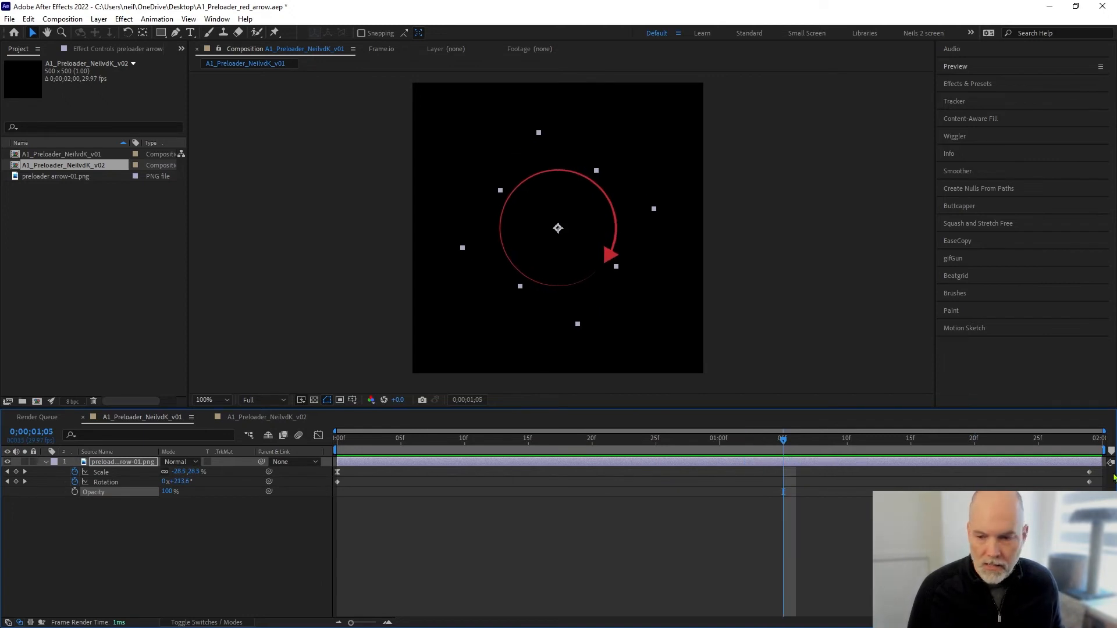
- Move the arrow's last Scale keyframe to 0;00;01;03 and scrub to 0;00;01;29 to check the motion
left_click_drag(1089, 471, 756, 478)
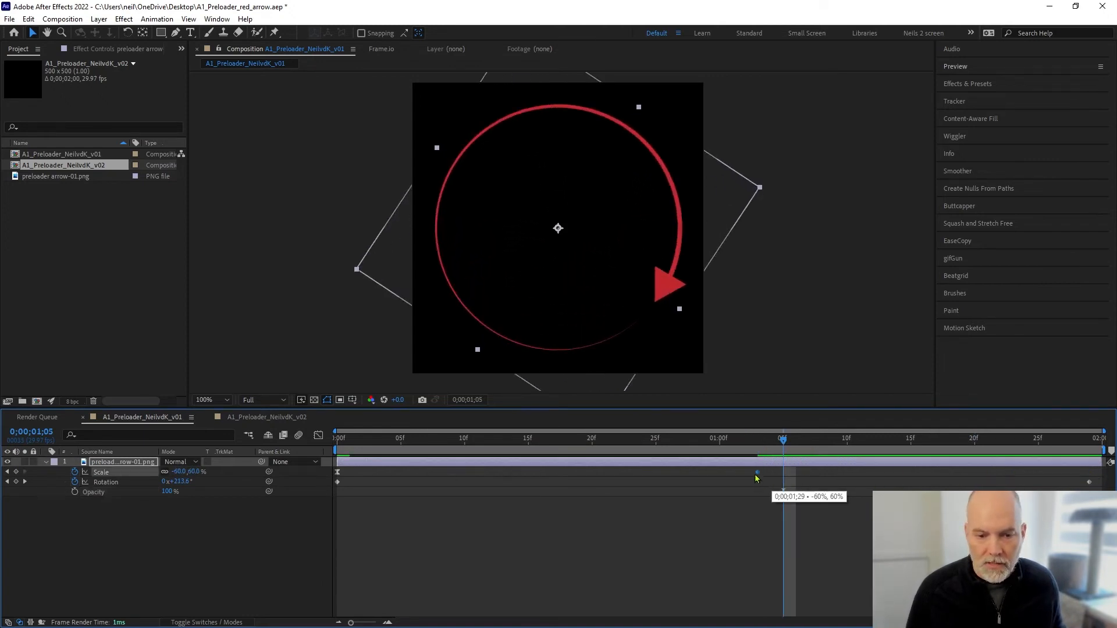
left_click_drag(835, 439, 1090, 451)
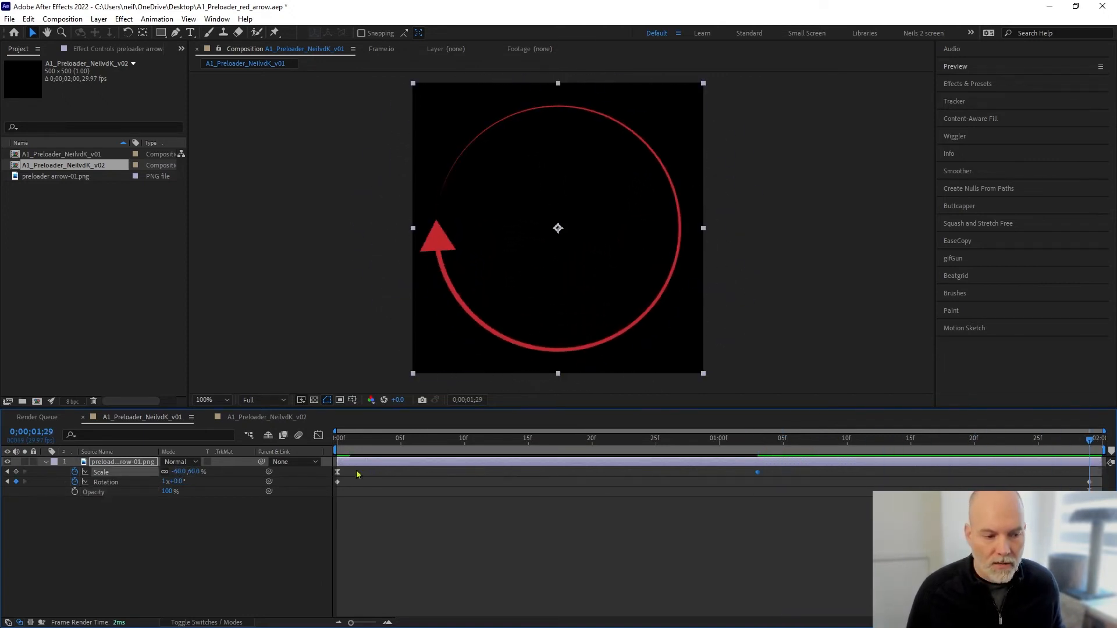
- Copy the arrow's first Scale keyframe to 0;00;01;29 and play the animation
key("ctrl+c")
key("ctrl+v")
key("space")
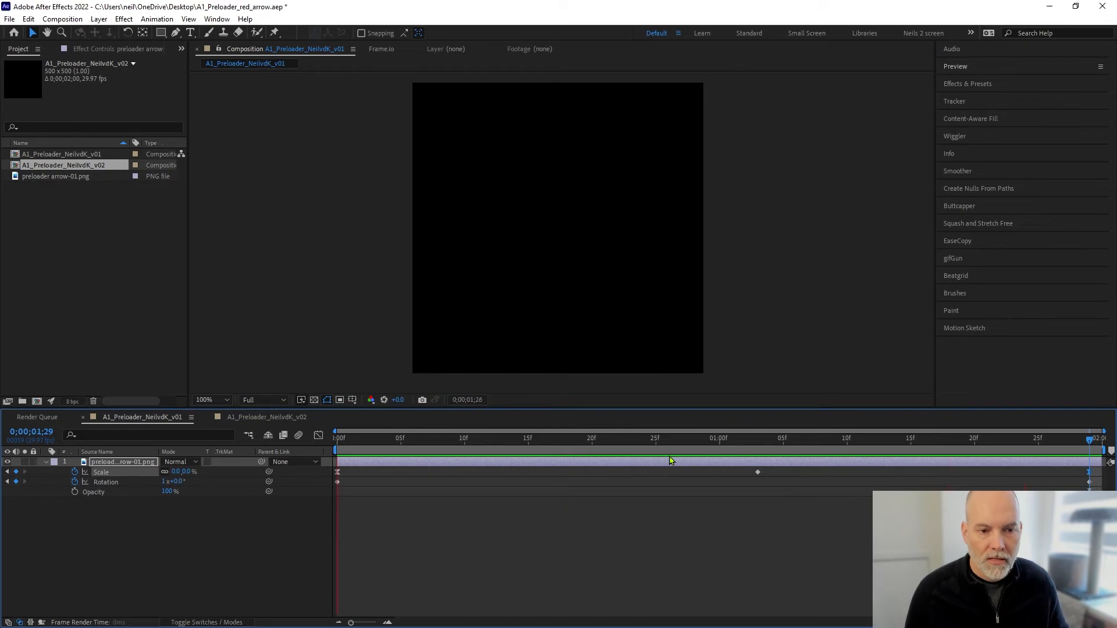
- Apply Easy Ease to the arrow's middle Scale keyframe and check the motion at 0;00;00;21
left_click(758, 472)
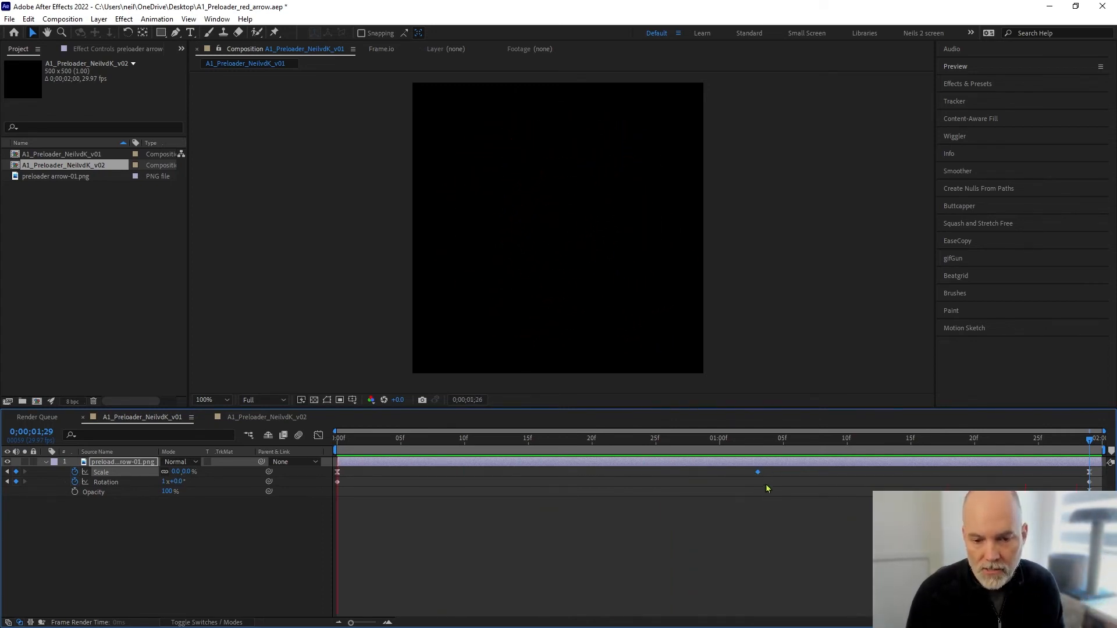
key("F9")
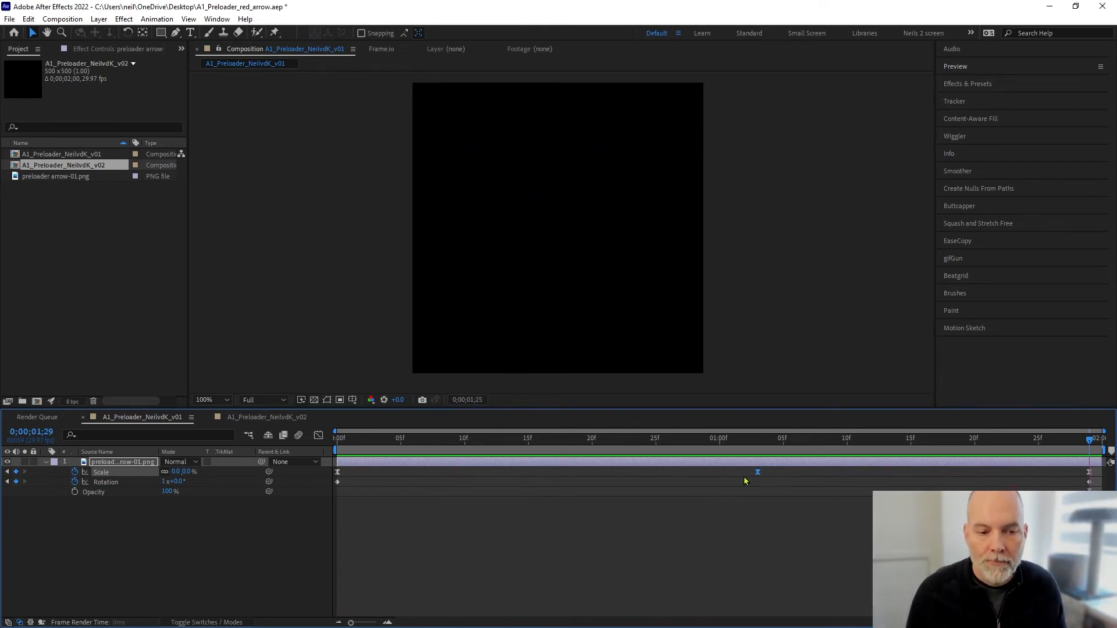
left_click(604, 445)
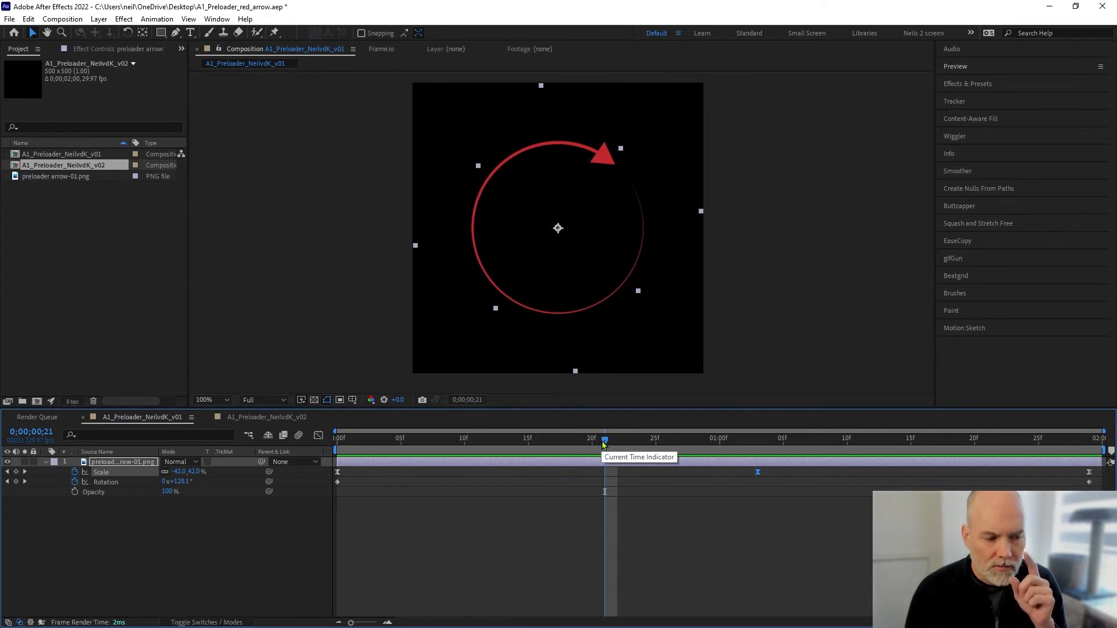
left_click(641, 520)
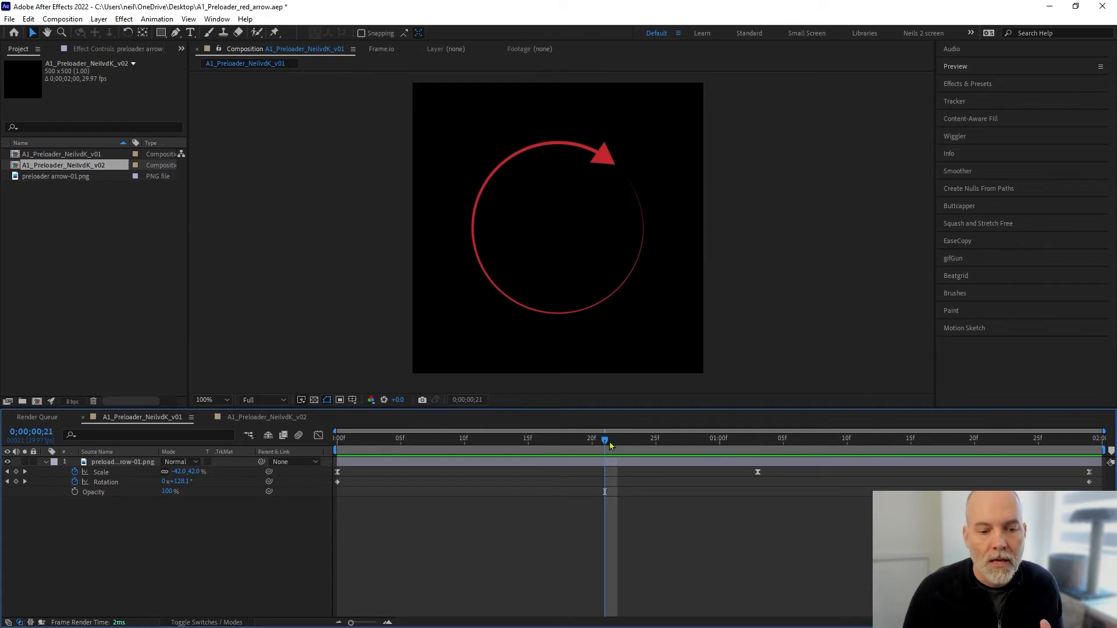
- Move the arrow's middle Scale keyframe earlier to 0;00;00;27 and play the animation
left_click_drag(759, 473, 688, 476)
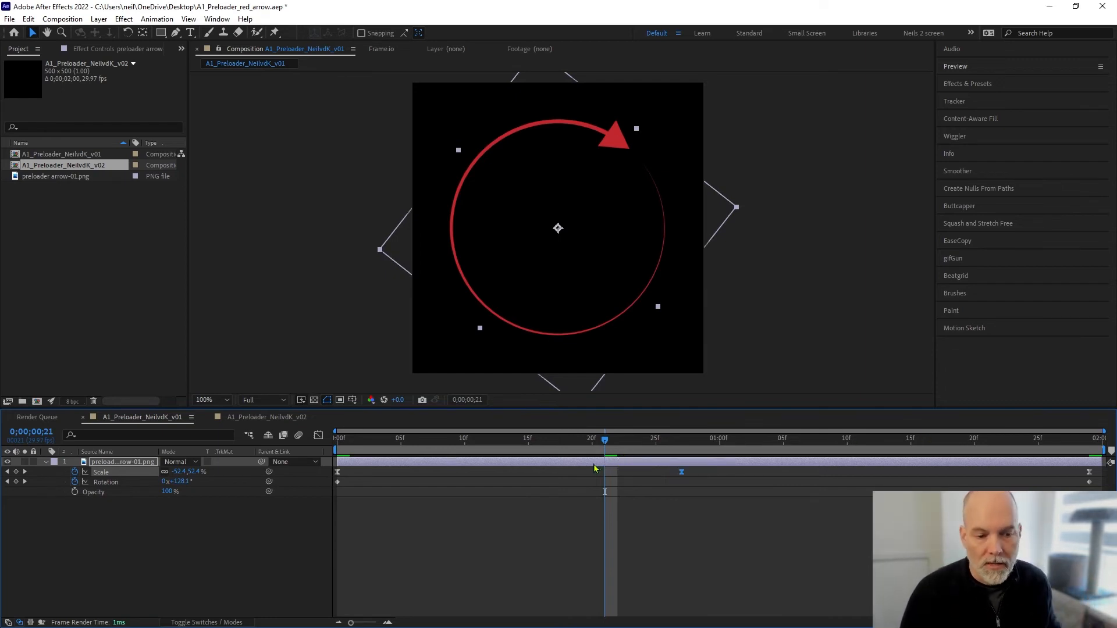
key("space")
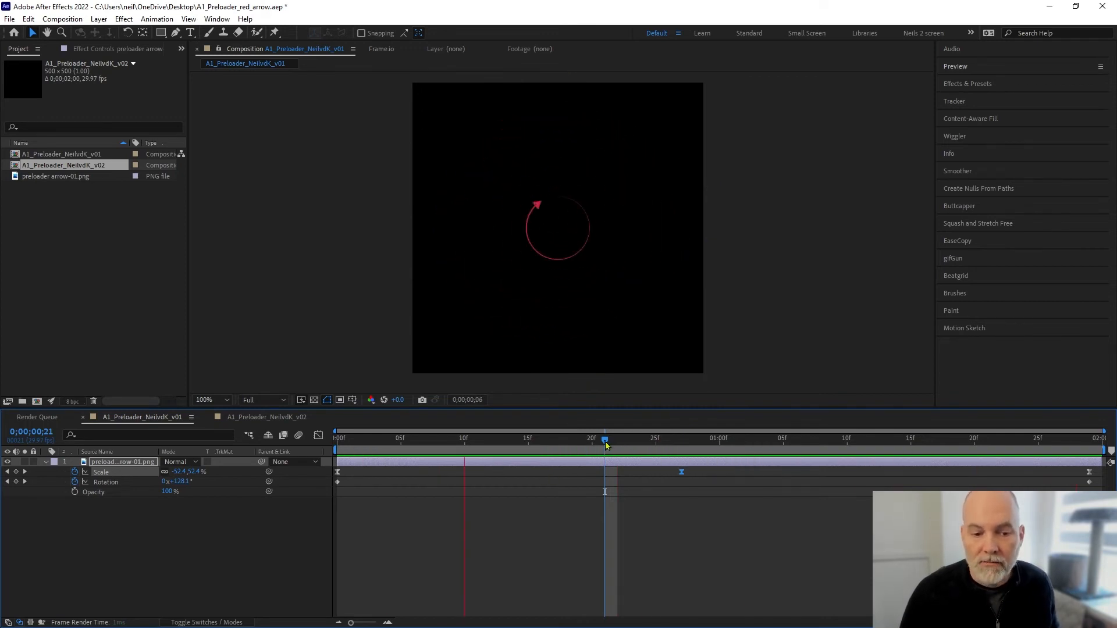
key("space")
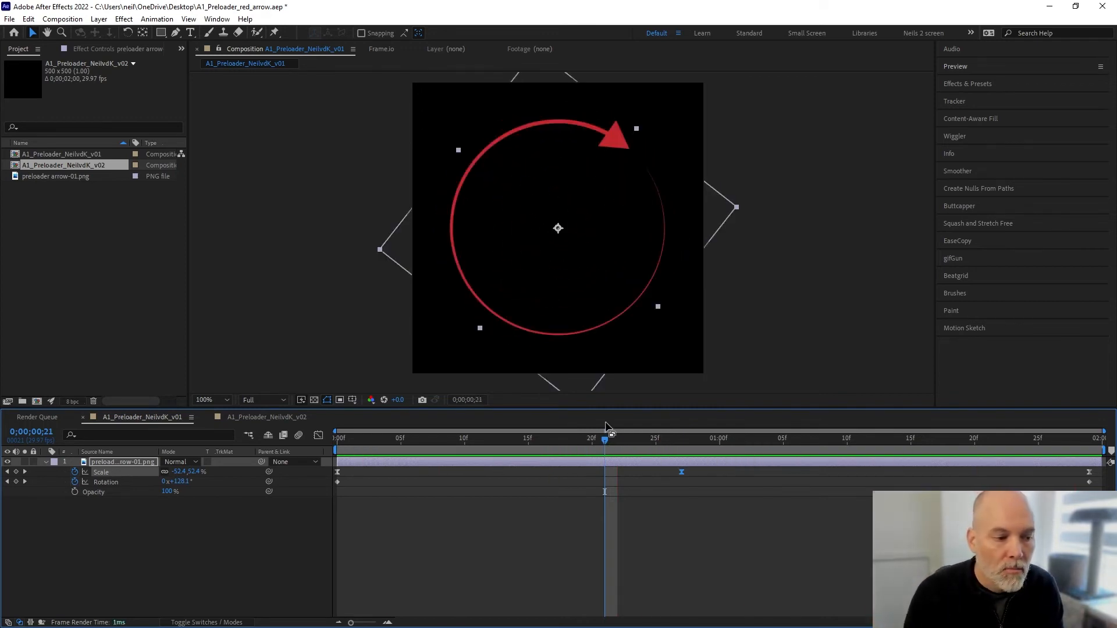
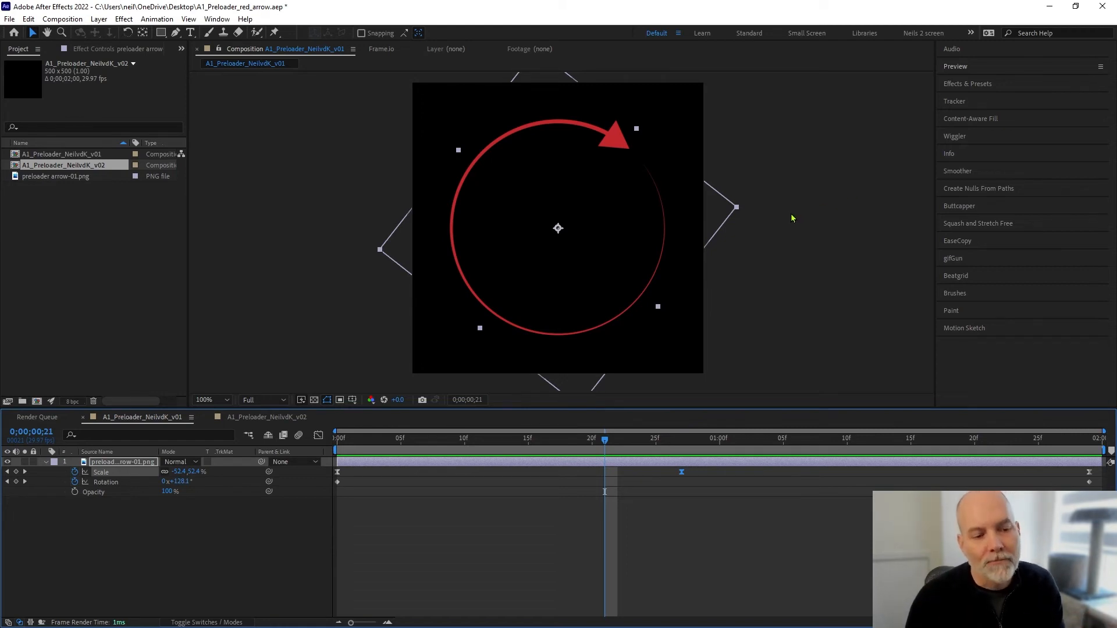
- Duplicate the arrow layer and reveal the duplicate's Scale and Rotation keyframes
left_click_drag(338, 442, 592, 440)
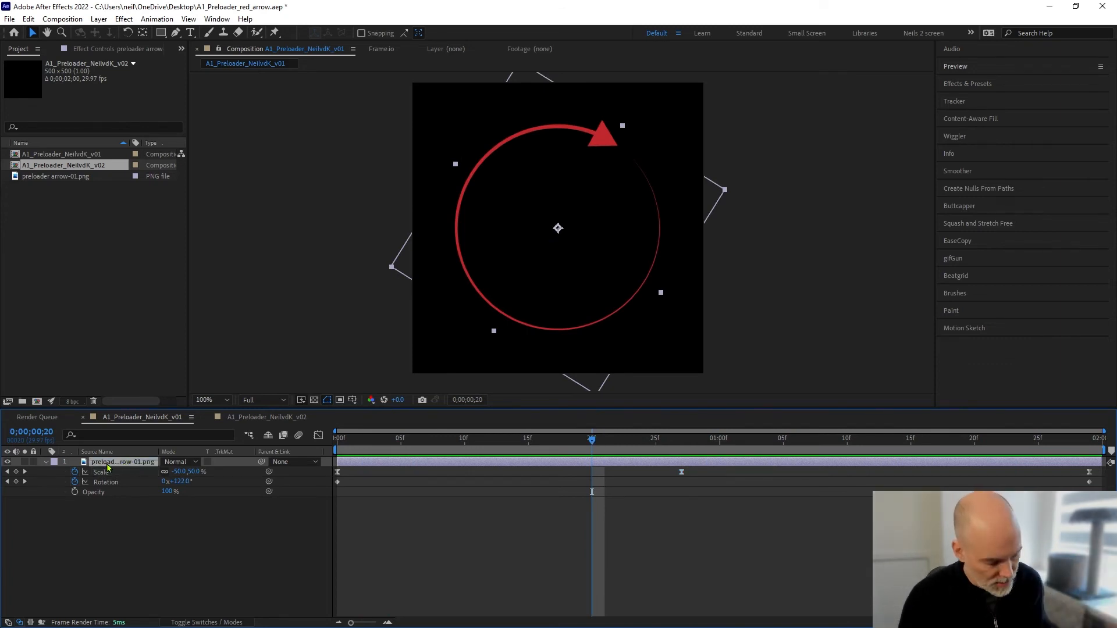
key("ctrl+d")
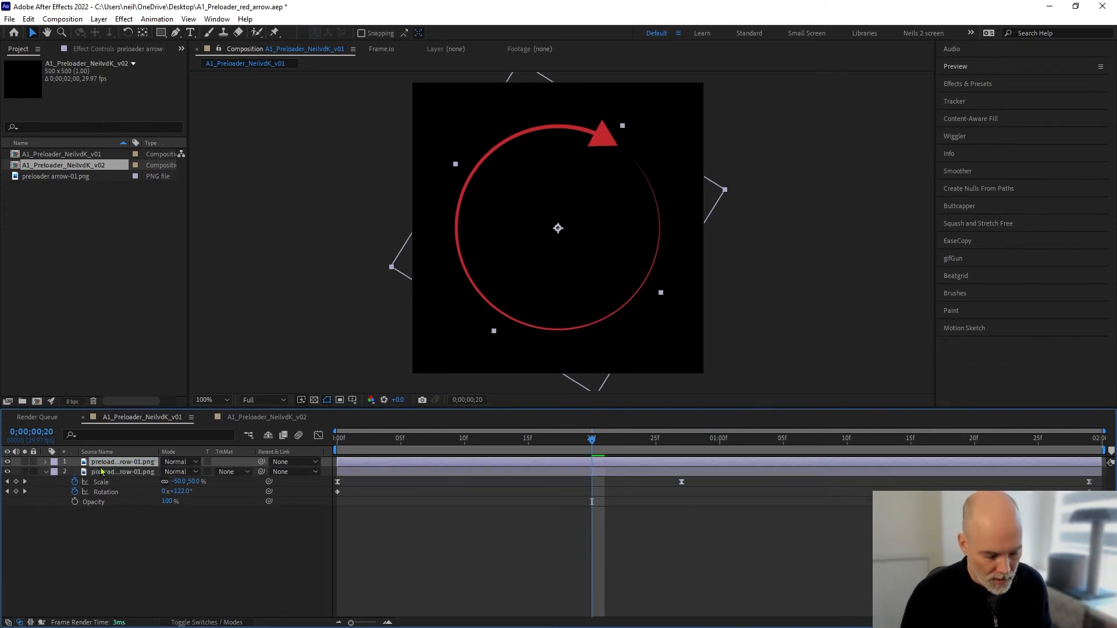
key("u")
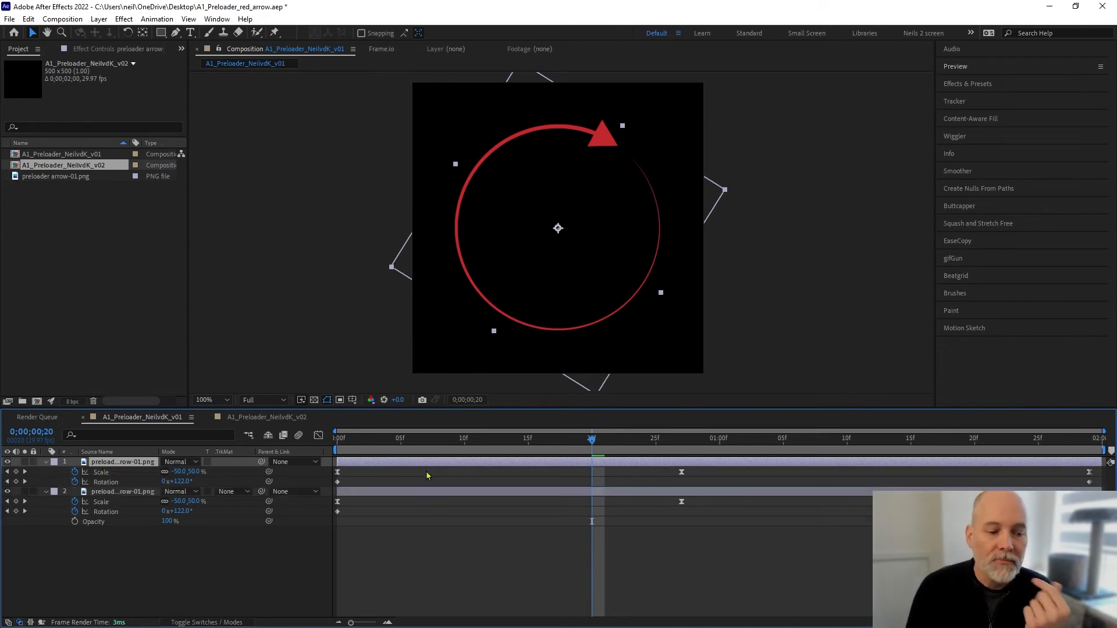
- Shrink the duplicate arrow at 0;00;00;27 to a Scale of -44, 44%, offsetting all of its Scale keyframes together
left_click_drag(467, 455, 543, 446)
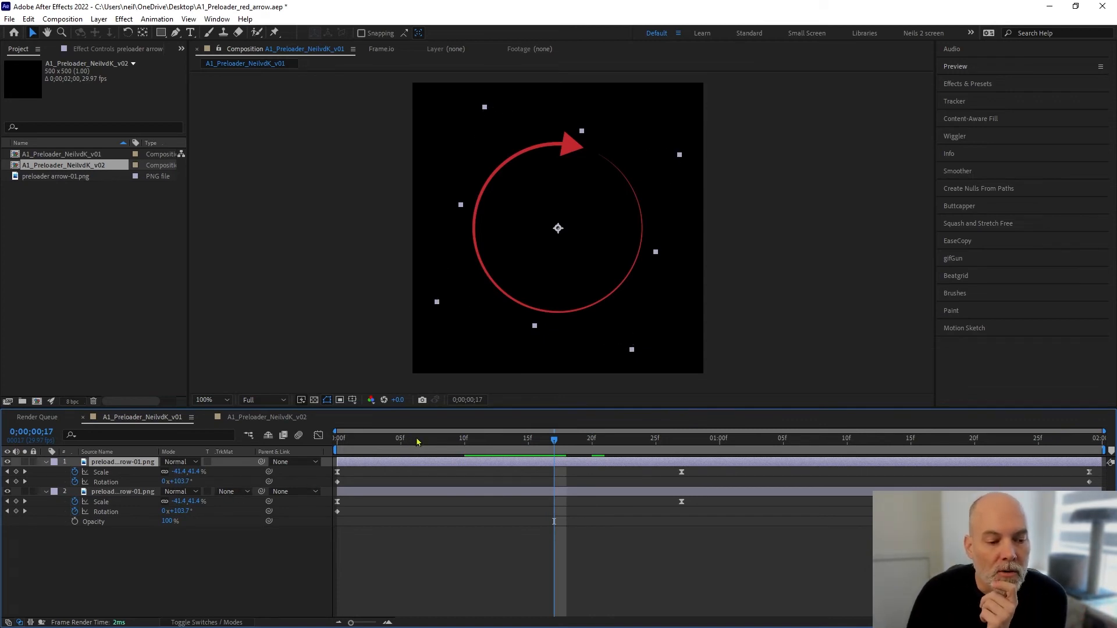
left_click(681, 443)
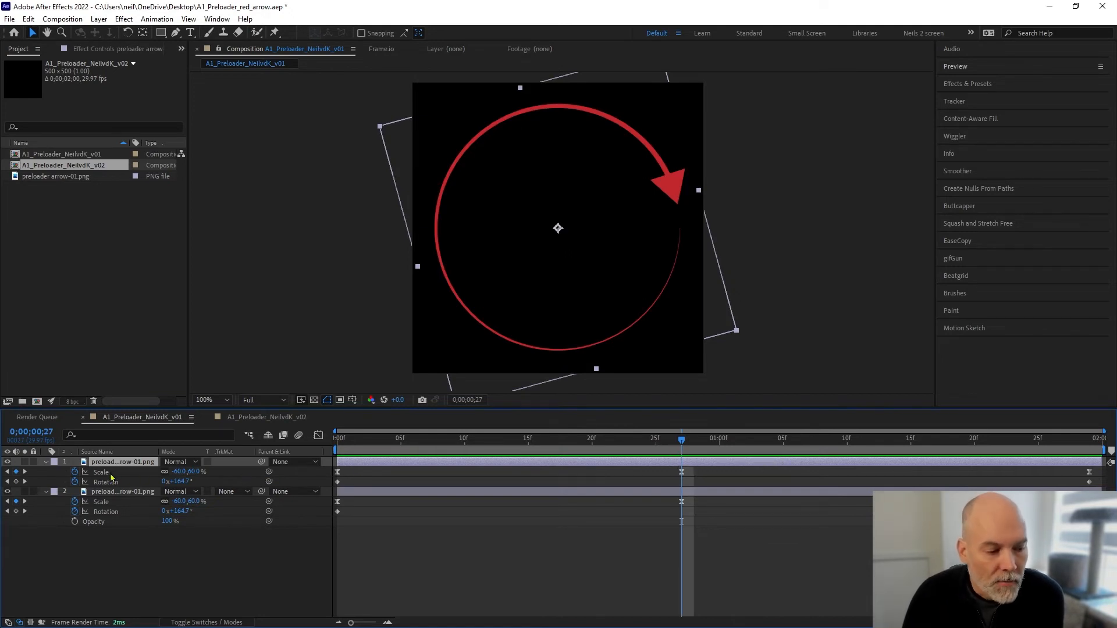
left_click(102, 473)
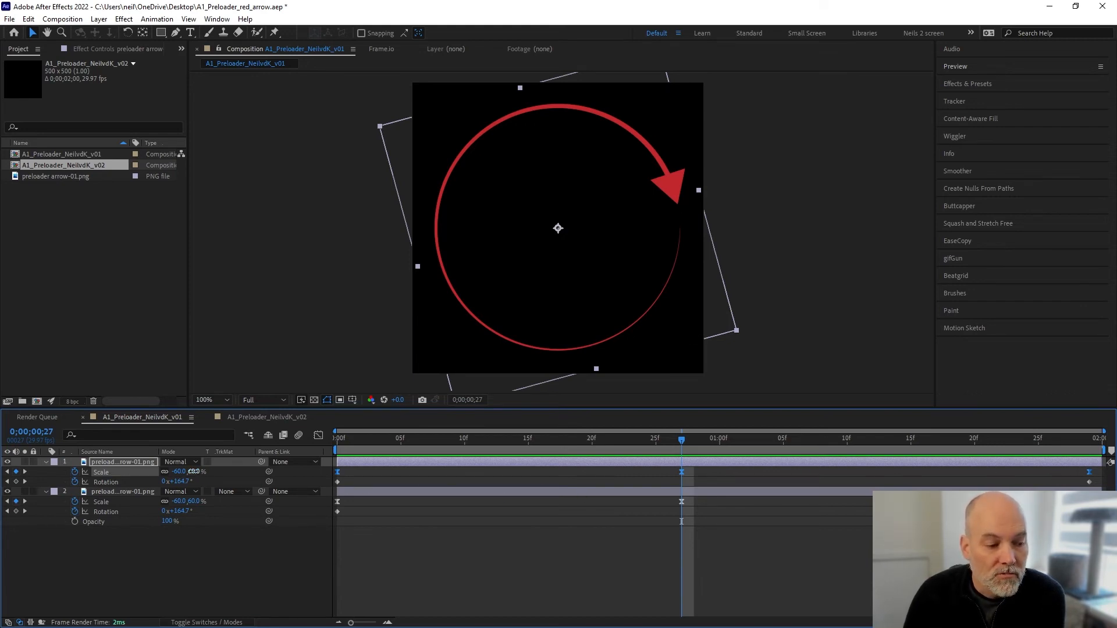
left_click_drag(194, 471, 192, 473)
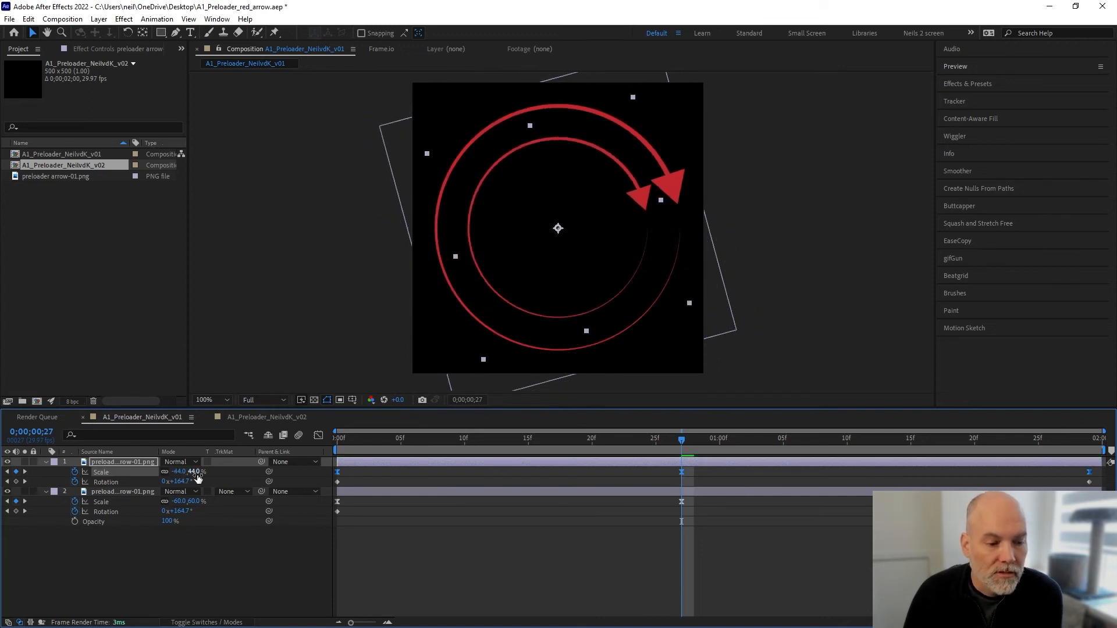
- Play and scrub the animation between its start and 0;00;00;27 to examine how the two arrows scale
key("space")
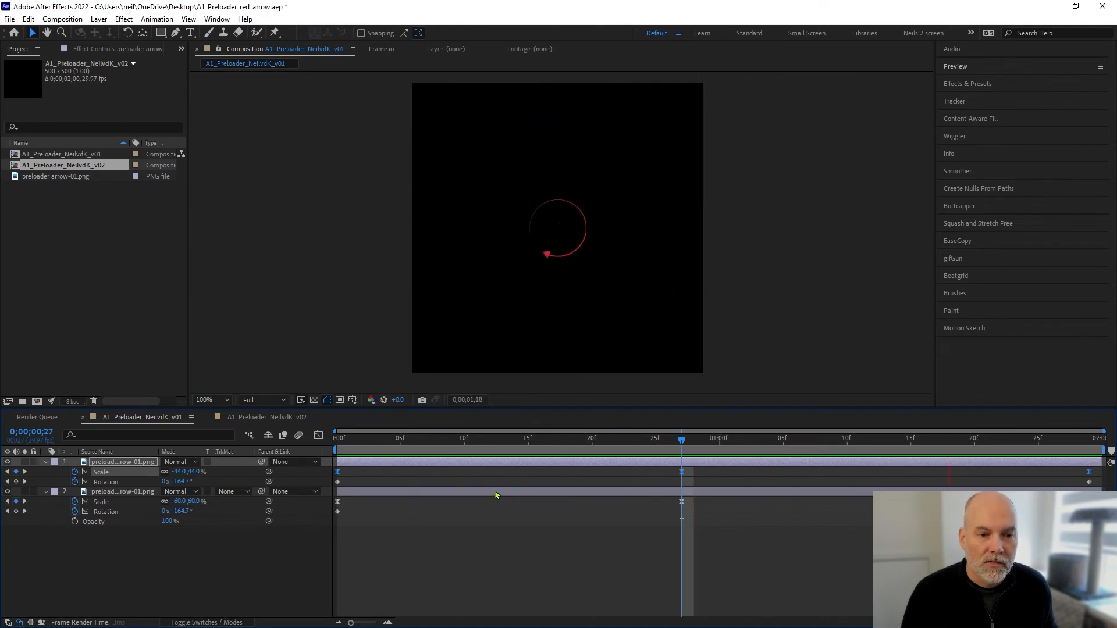
left_click(338, 442)
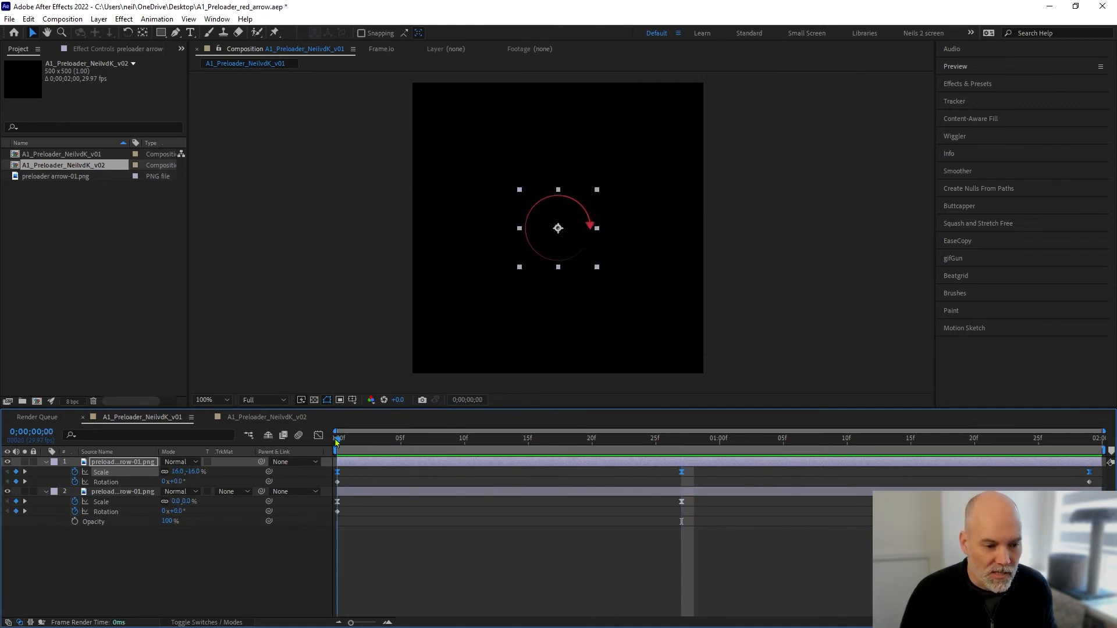
left_click_drag(340, 445, 268, 477)
key("space")
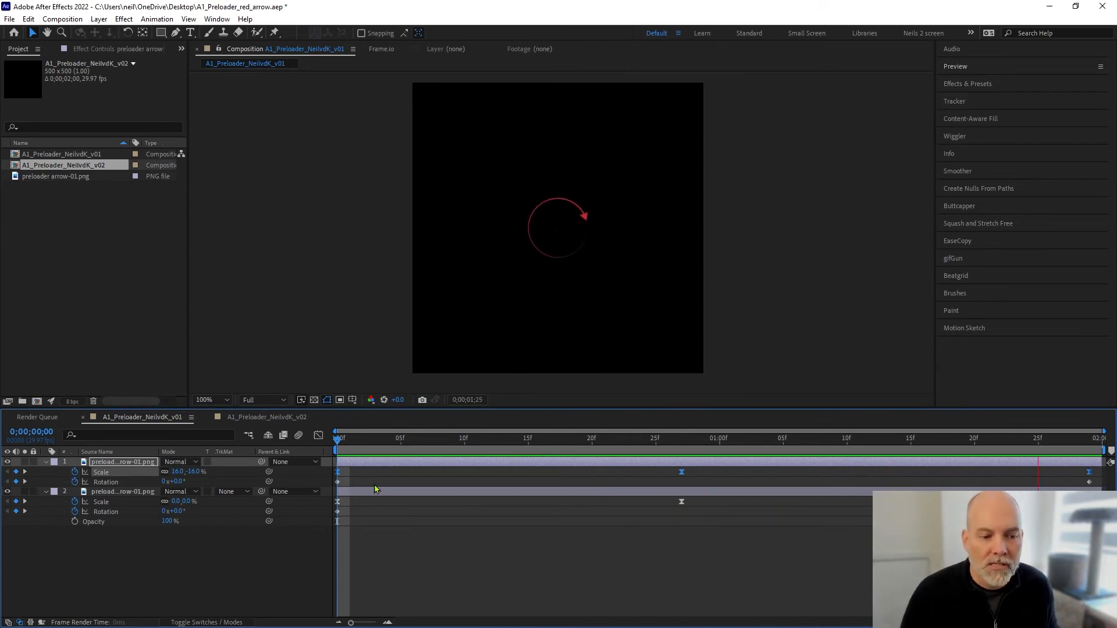
left_click(440, 442)
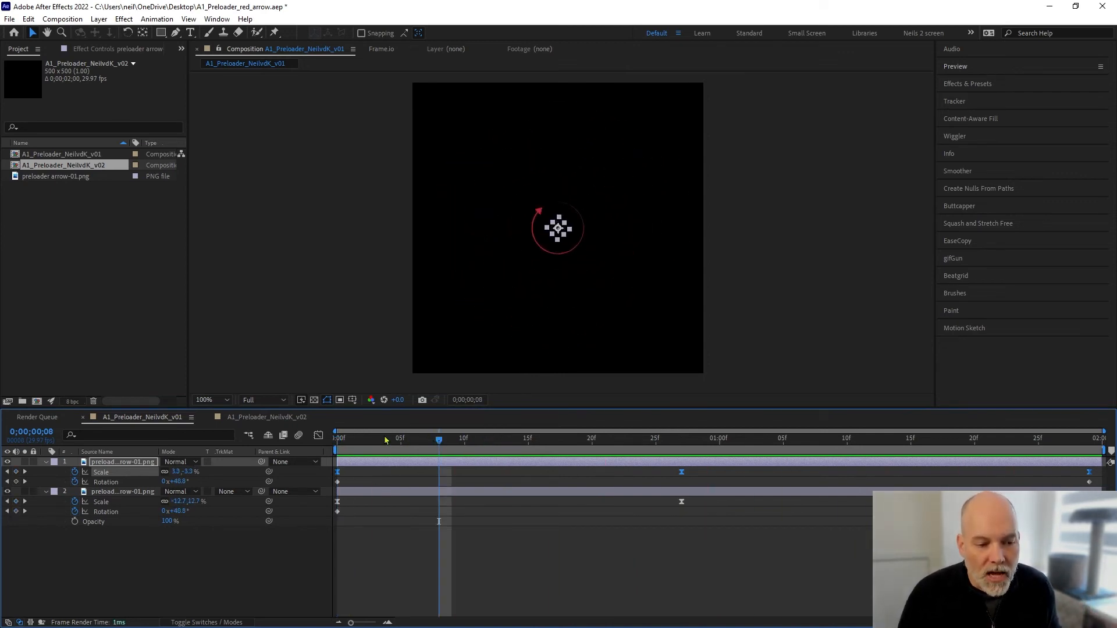
left_click_drag(673, 446, 332, 453)
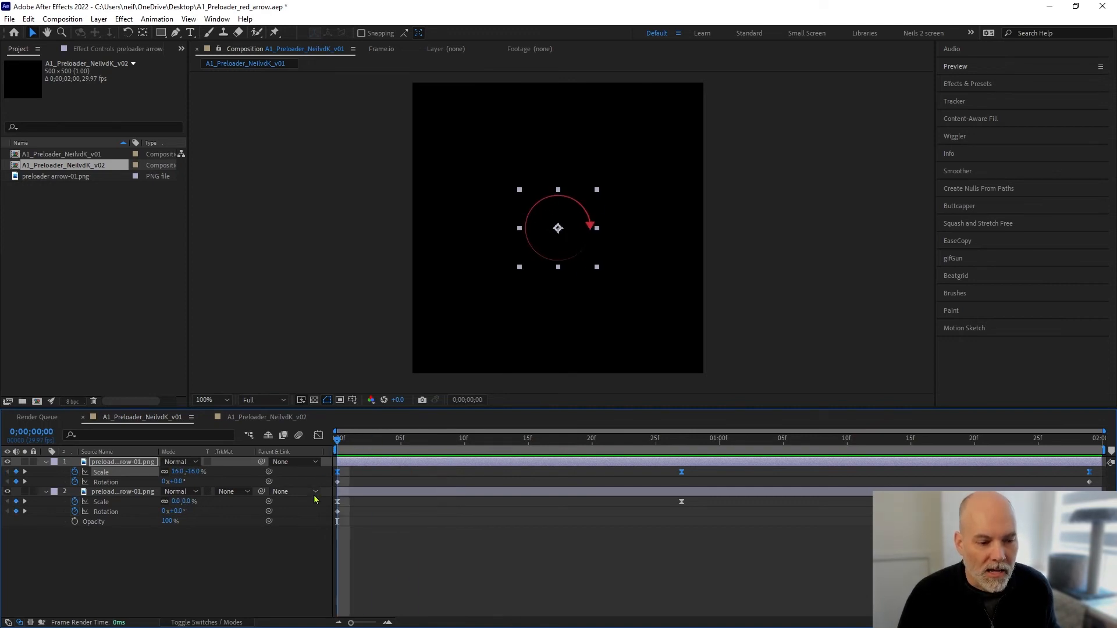
- Offset all Rotation keyframes of the duplicate arrow to start at 178° at 0;00;00;00, and check the motion
left_click(108, 483)
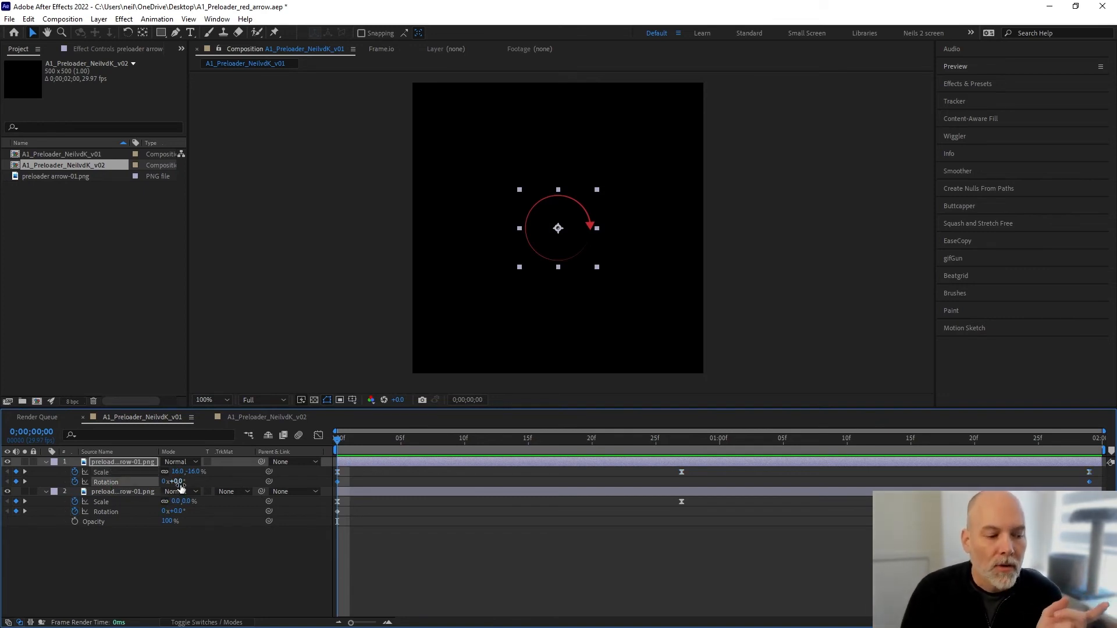
left_click_drag(177, 481, 282, 483)
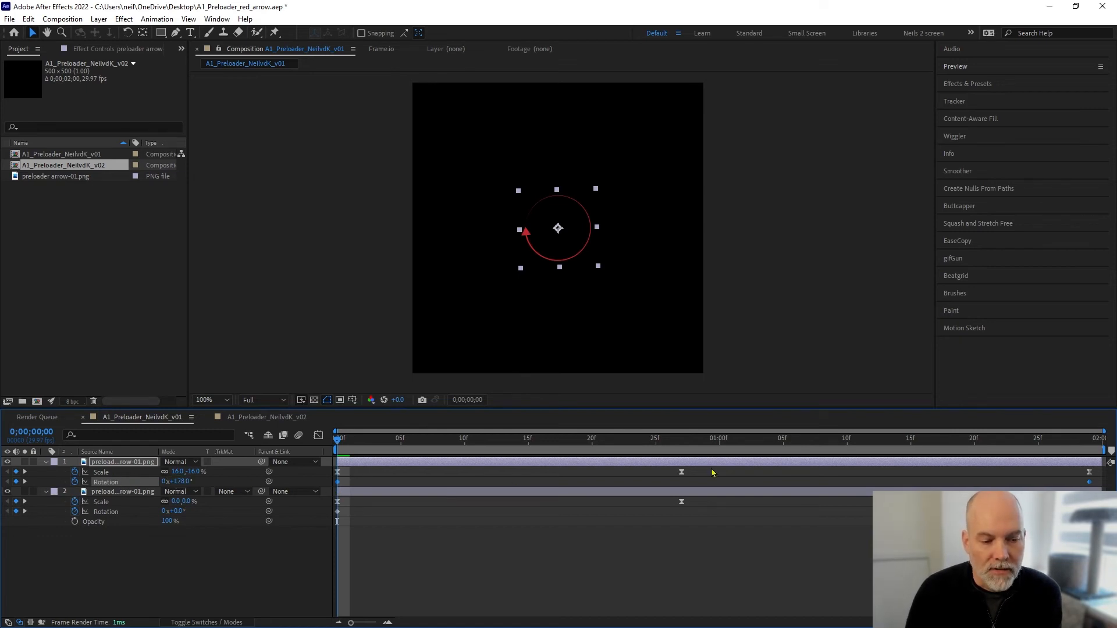
left_click(1091, 442)
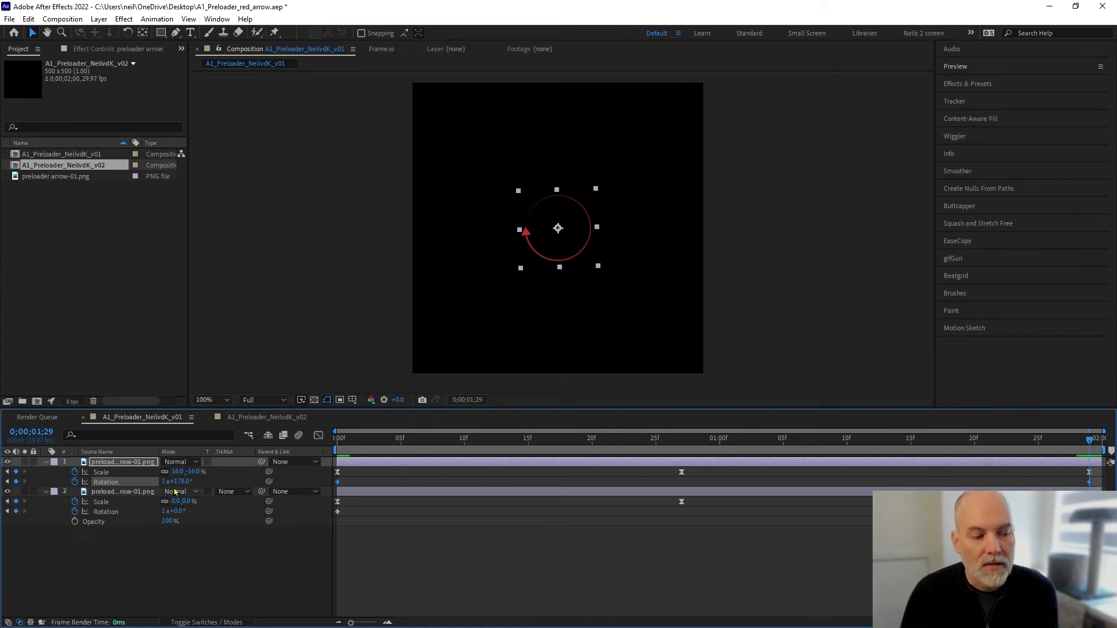
key("space")
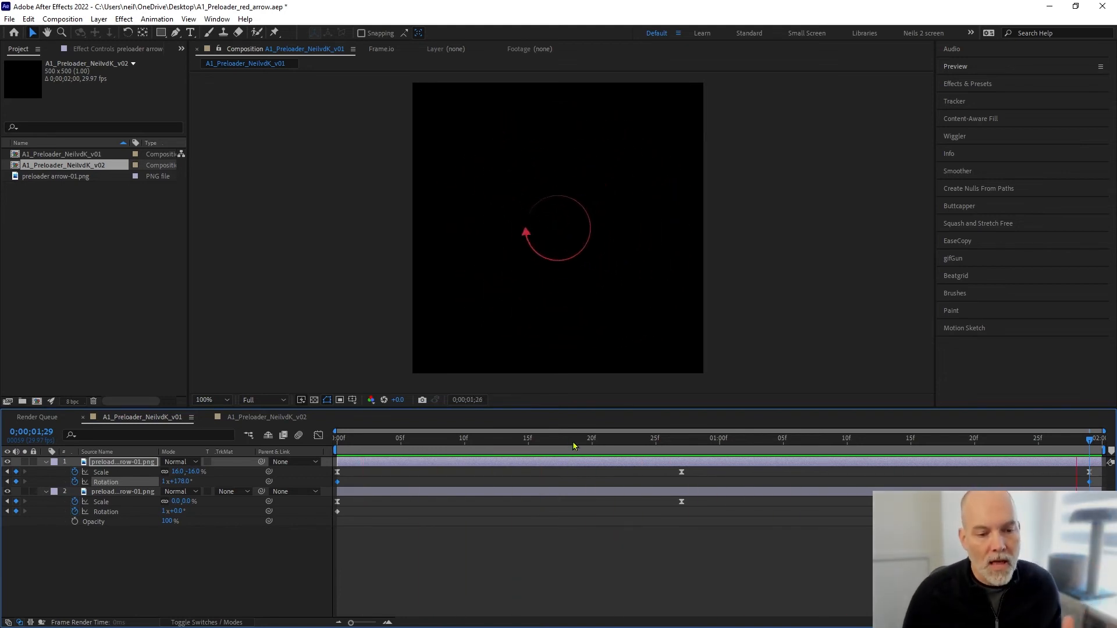
left_click(581, 445)
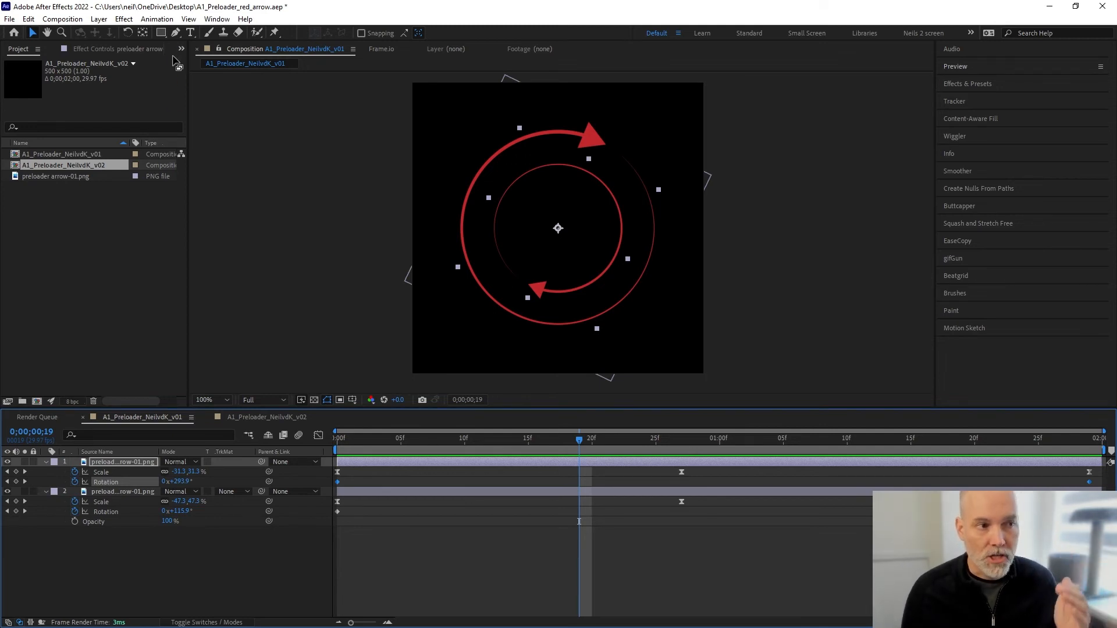
- Create a 500 x 500 px solid layer in medium cyan in the A1_Preloader_NeilvdK_v01 composition
left_click(99, 19)
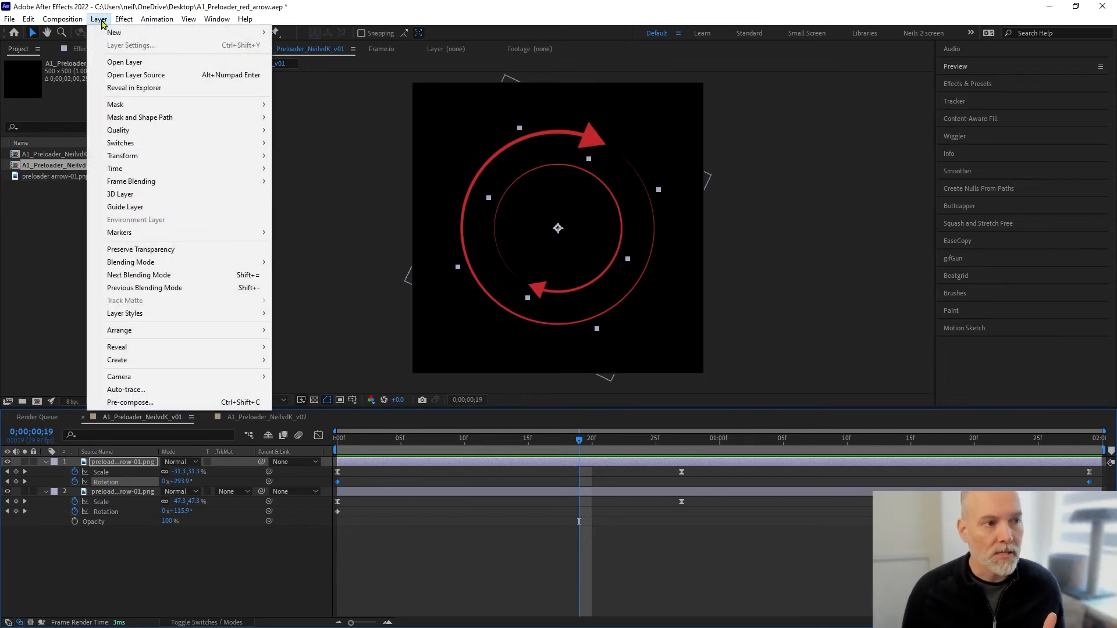
mouse_move(213, 34)
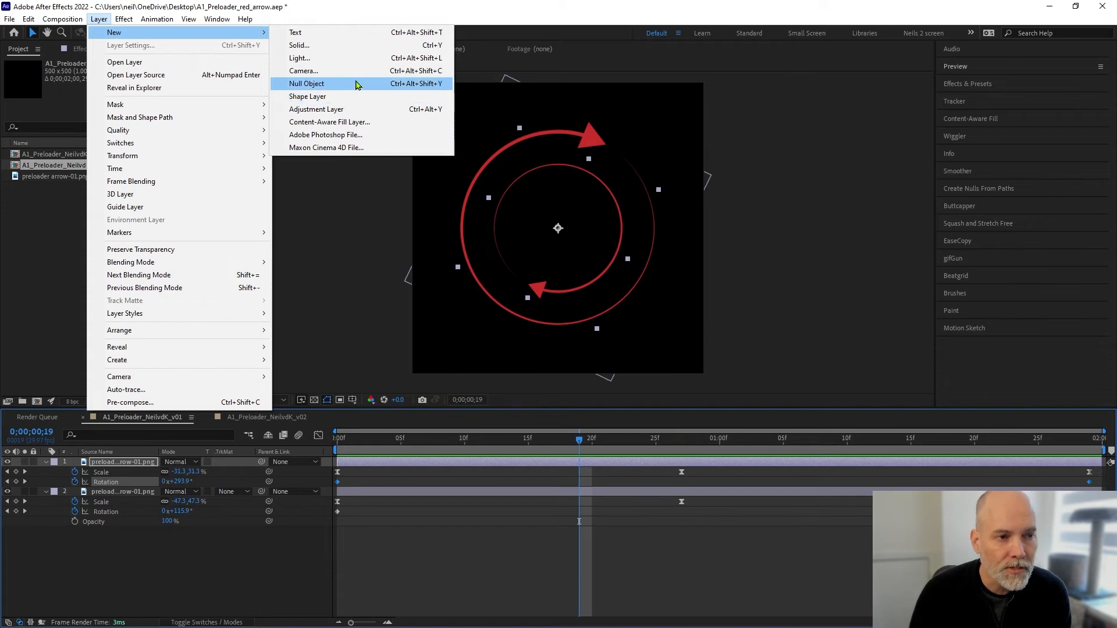
left_click(124, 20)
left_click(99, 19)
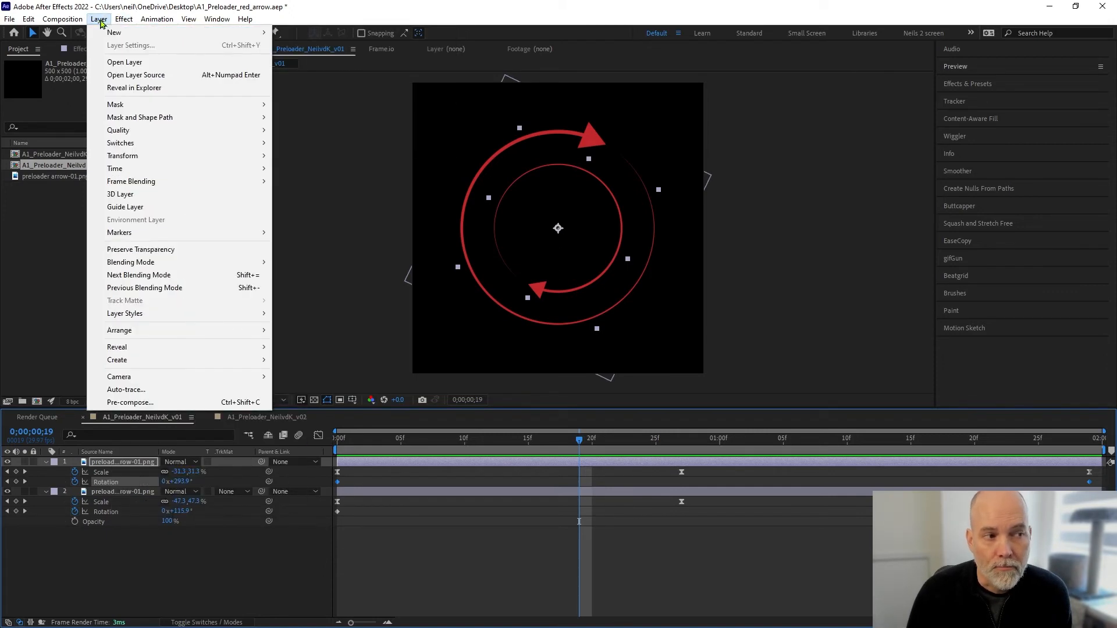
mouse_move(106, 34)
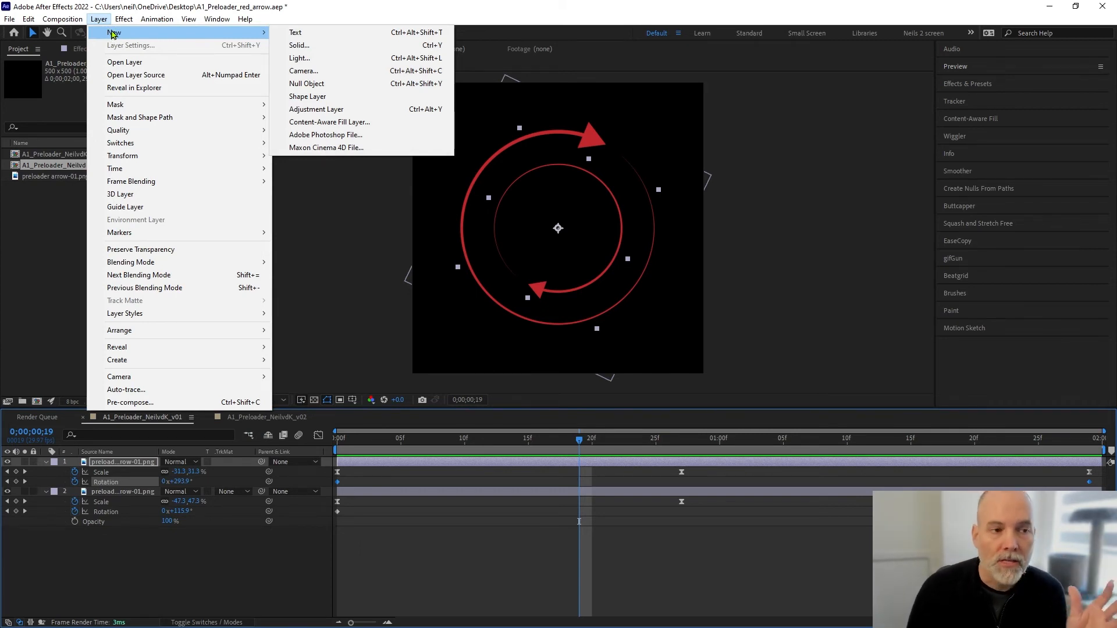
left_click(346, 48)
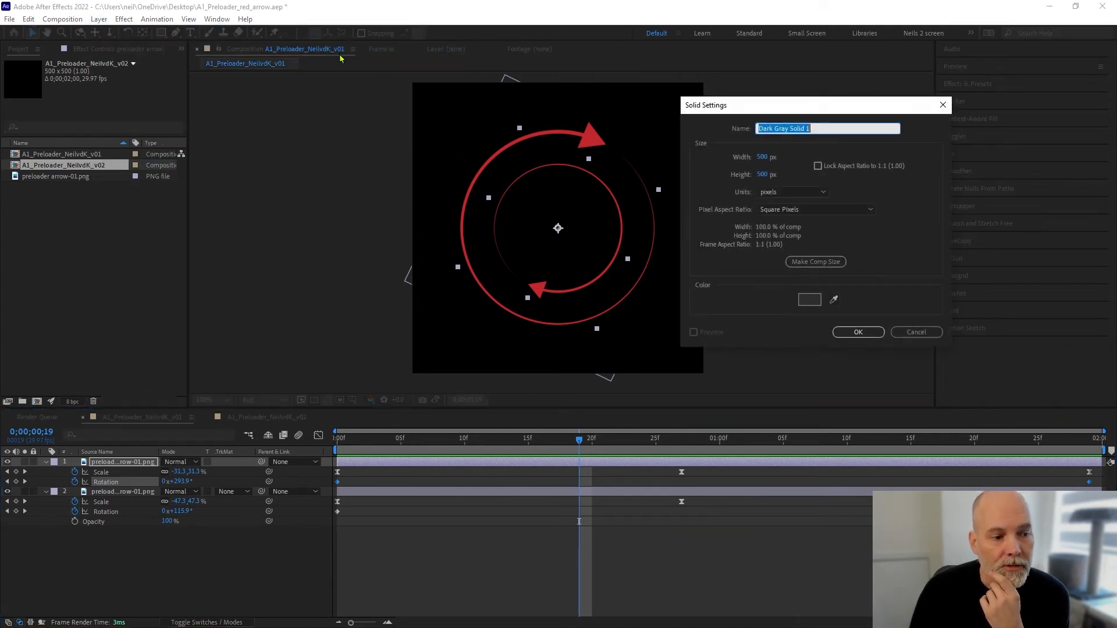
left_click_drag(796, 106, 748, 62)
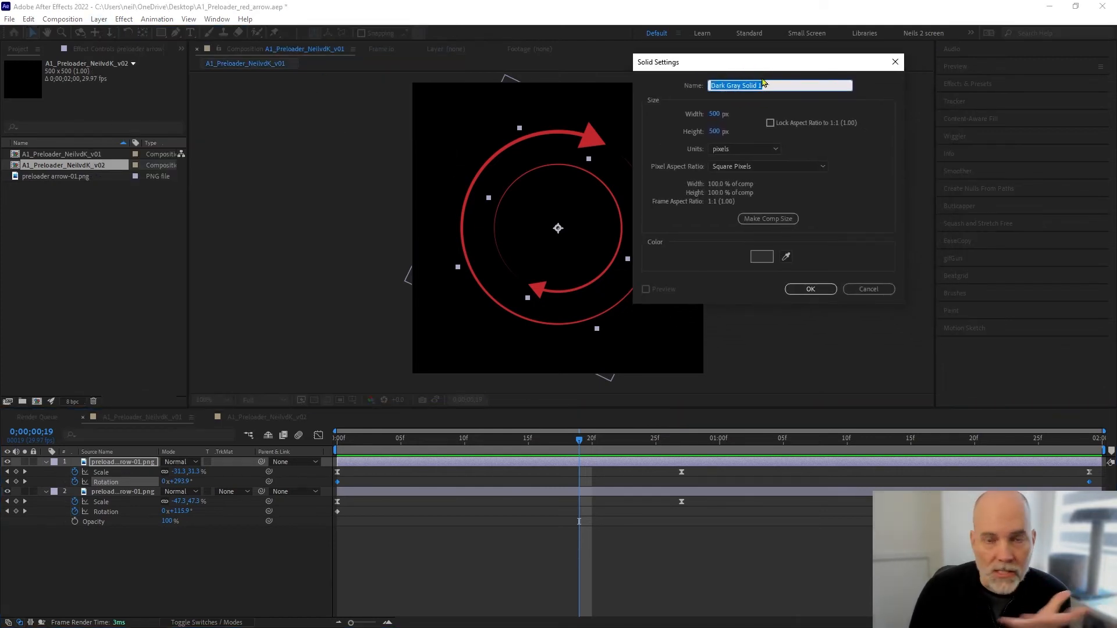
left_click(773, 262)
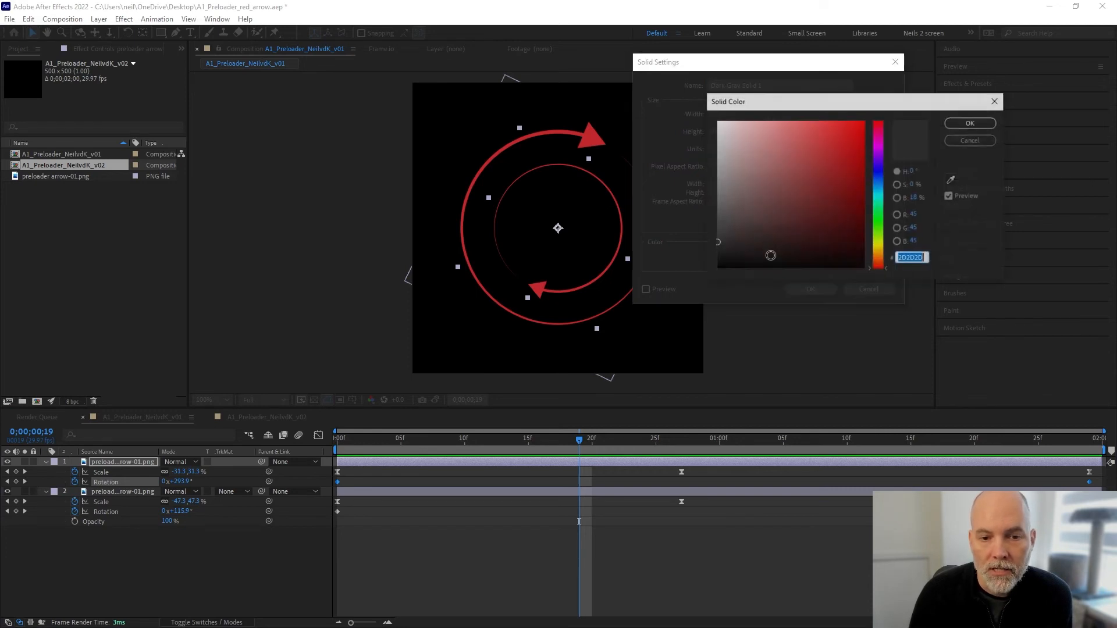
mouse_move(818, 170)
left_mouse_down()
mouse_move(838, 164)
mouse_move(840, 177)
mouse_move(811, 147)
mouse_move(787, 154)
mouse_move(806, 151)
left_mouse_up()
left_click(879, 197)
left_click(971, 123)
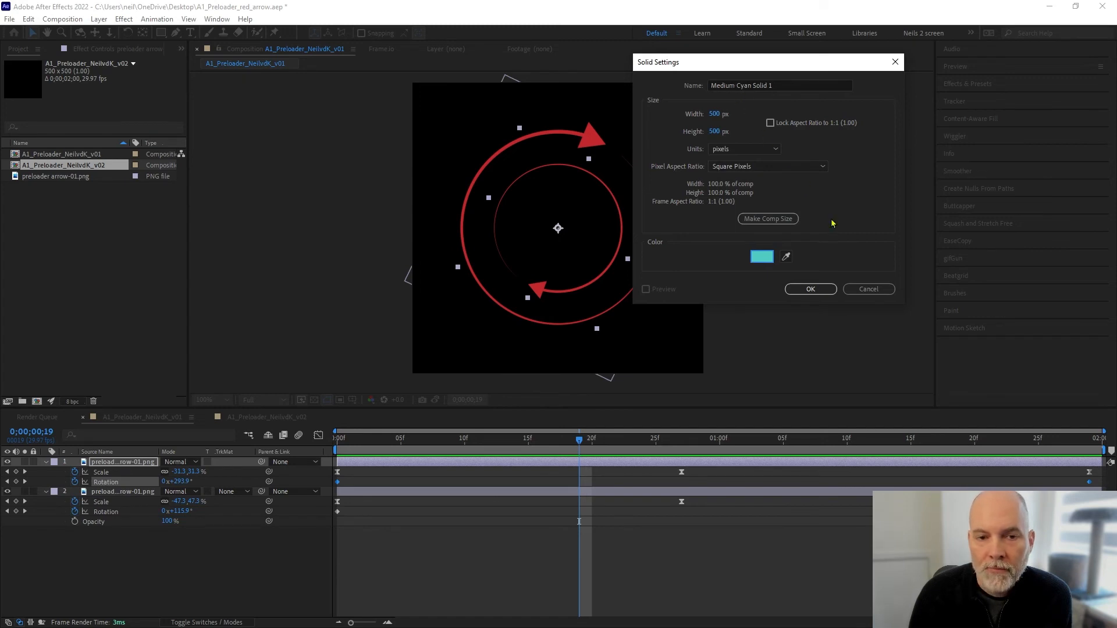
left_click(811, 289)
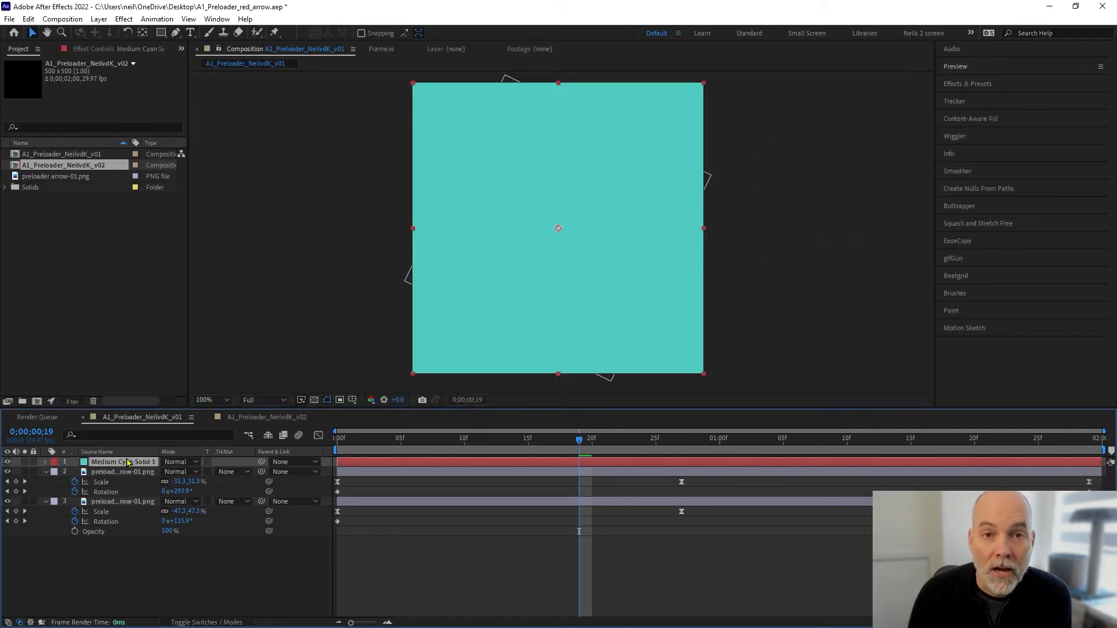
- Move the cyan solid layer beneath both arrow layers, and preview the animation over the coloured background
left_click_drag(119, 464, 119, 530)
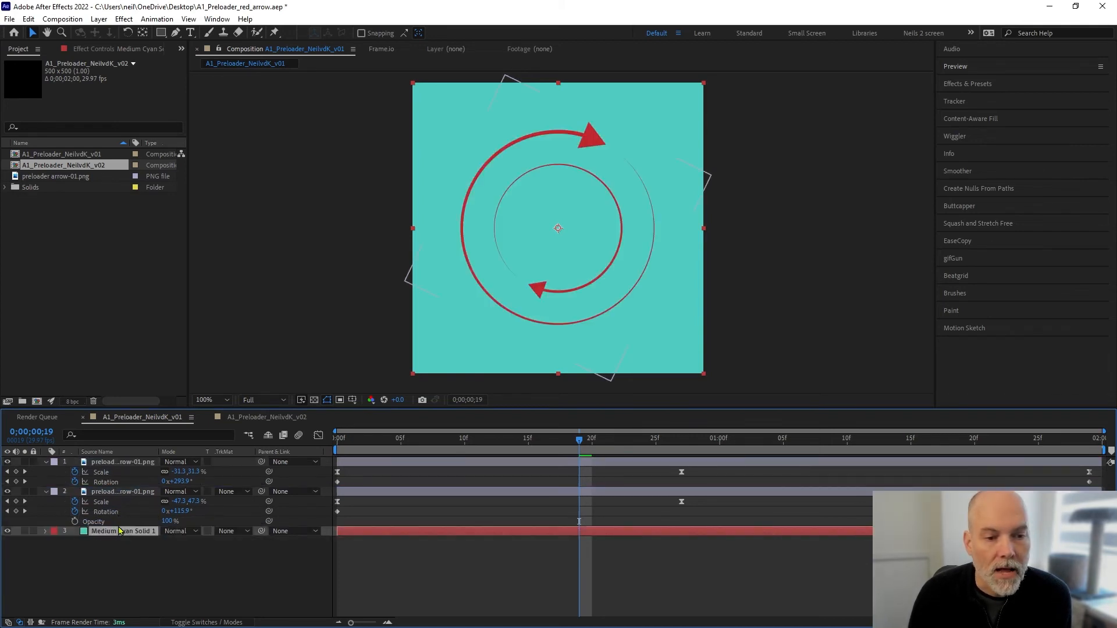
key("space")
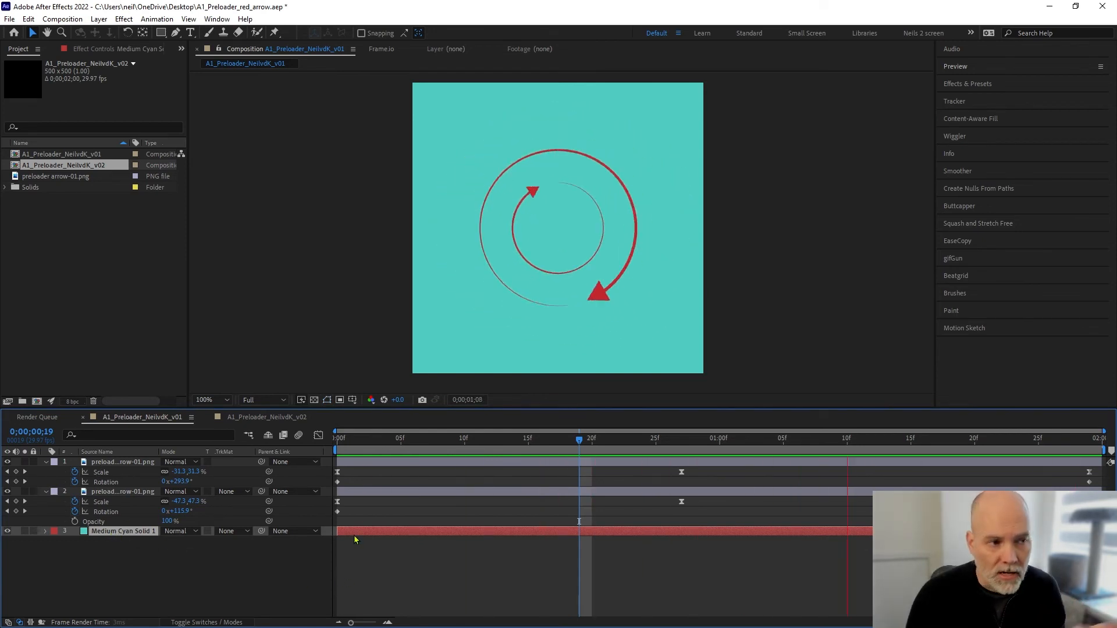
- Create a text layer reading "Loading..." in the A1_Preloader_NeilvdK_v01 composition
left_click(99, 20)
mouse_move(244, 33)
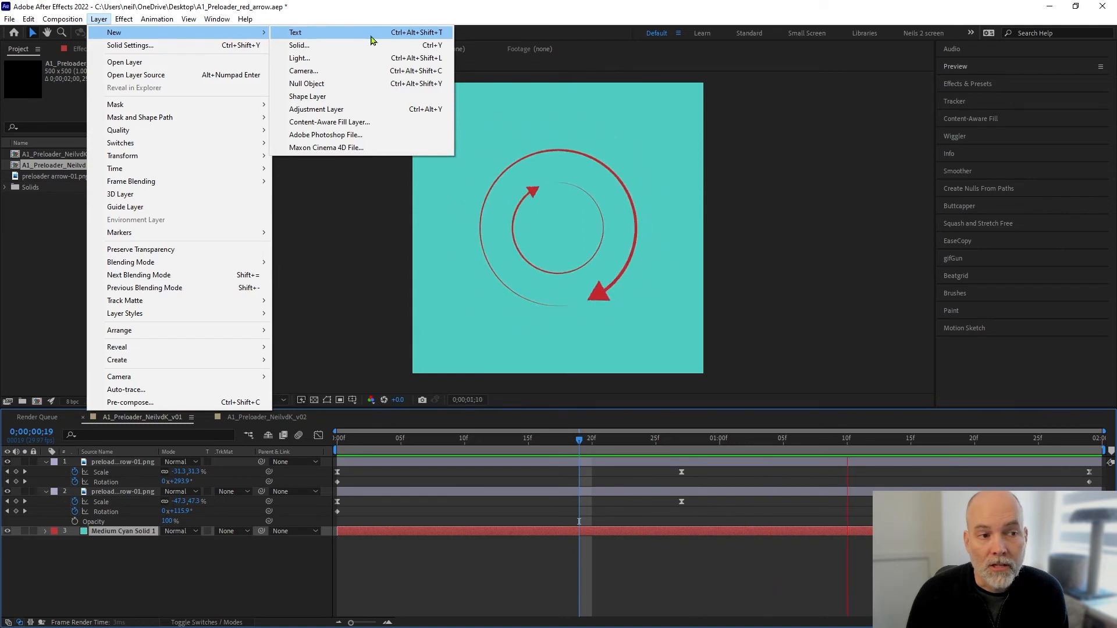
left_click(344, 35)
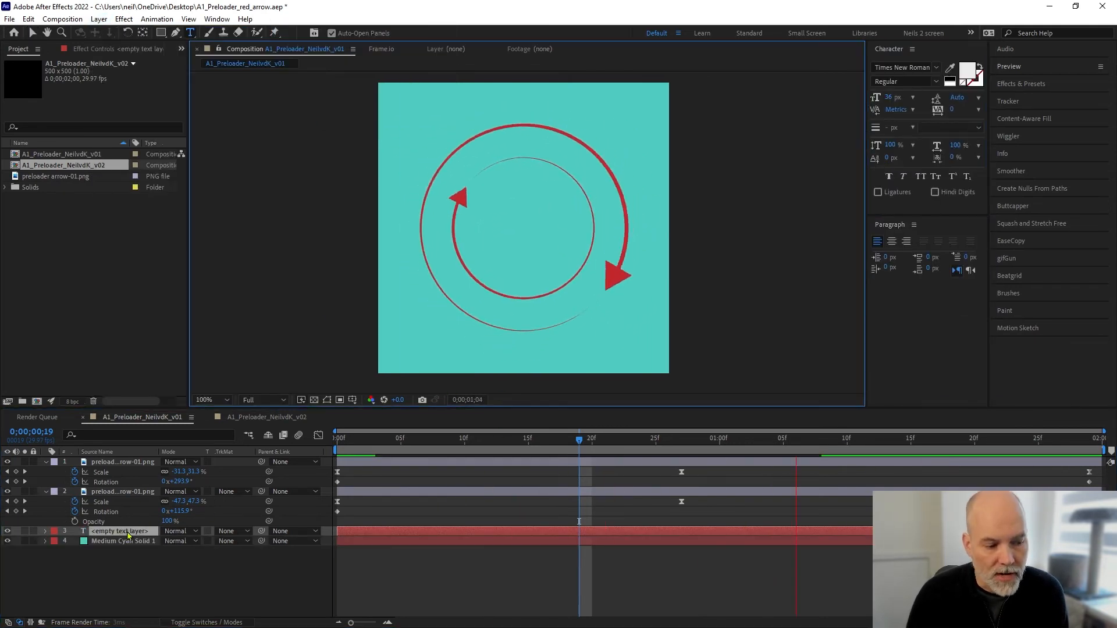
left_click(489, 443)
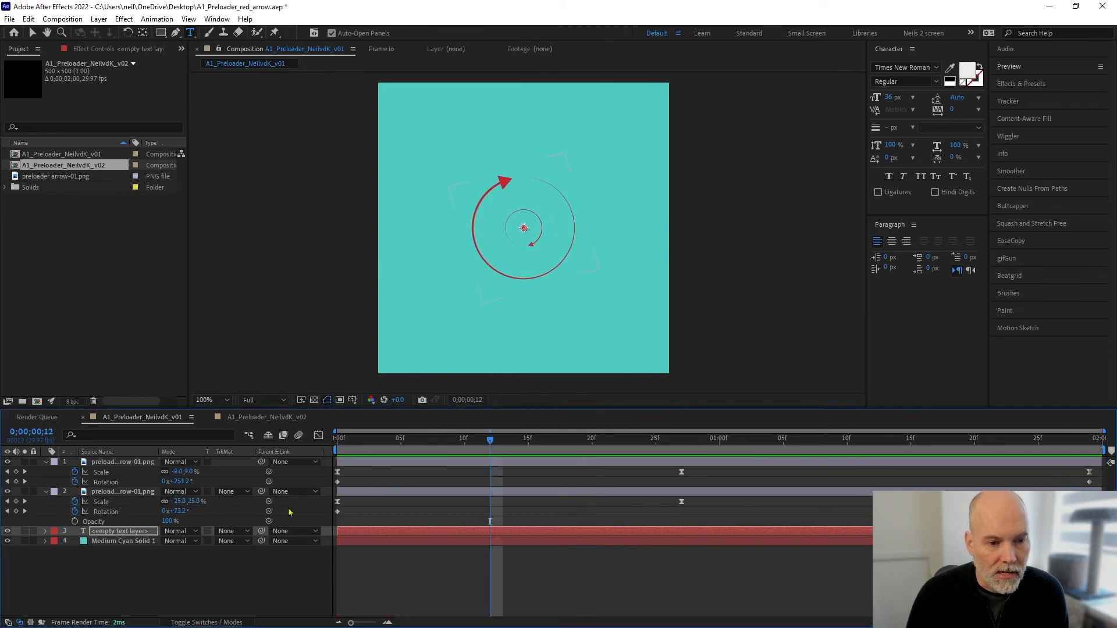
double_click(115, 534)
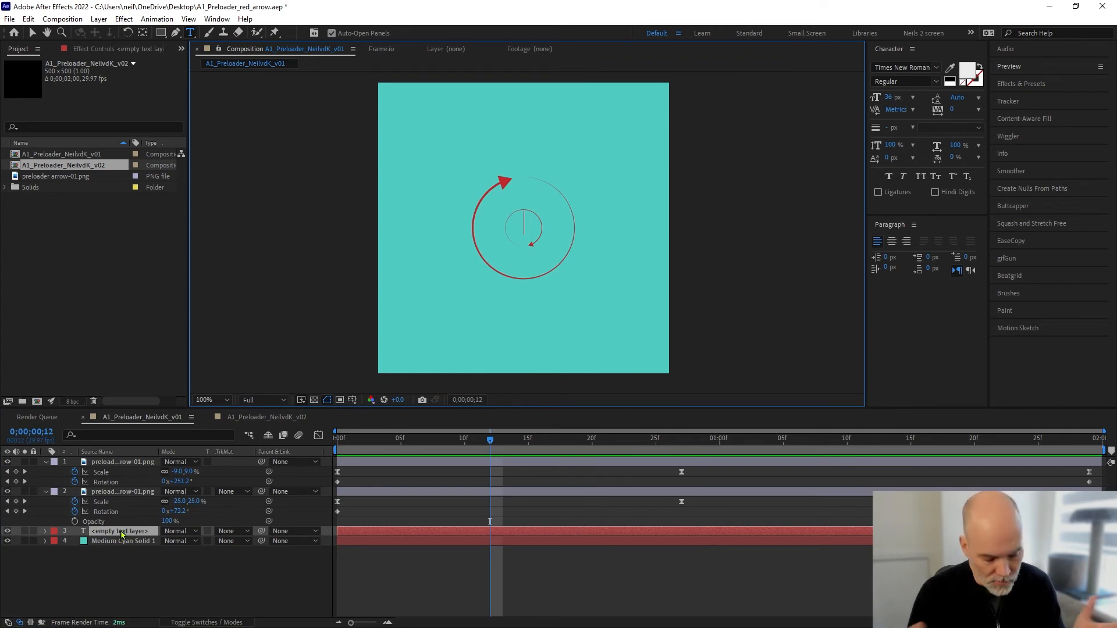
type("Loa")
type("ding...")
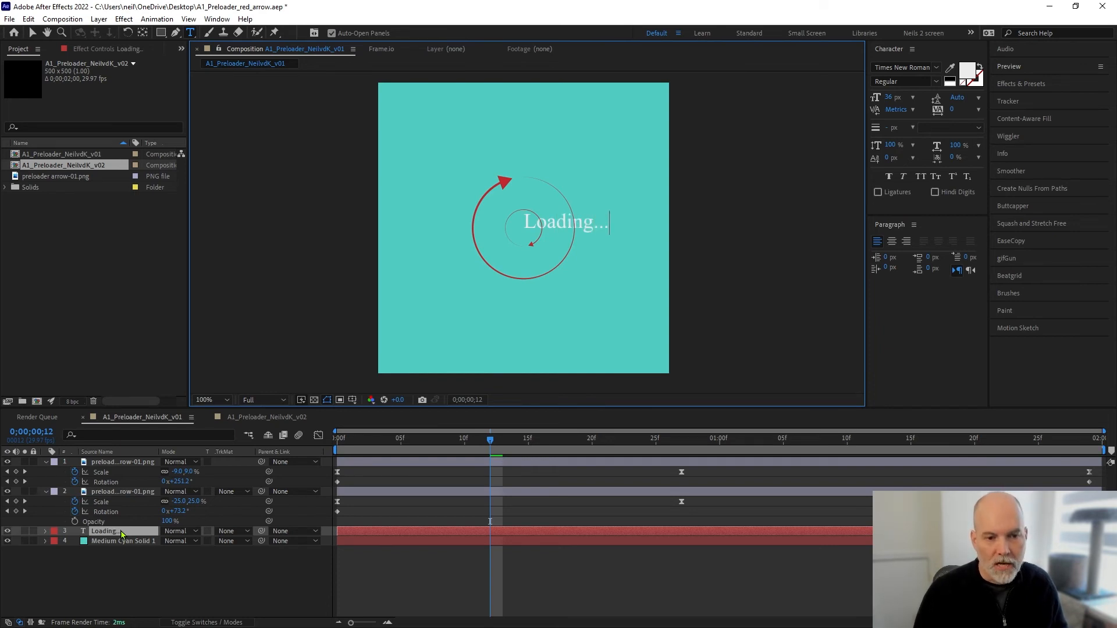
- Move the Loading... text layer to the top of the layer stack and position the text over the arrows' centre
left_click_drag(96, 532, 104, 458)
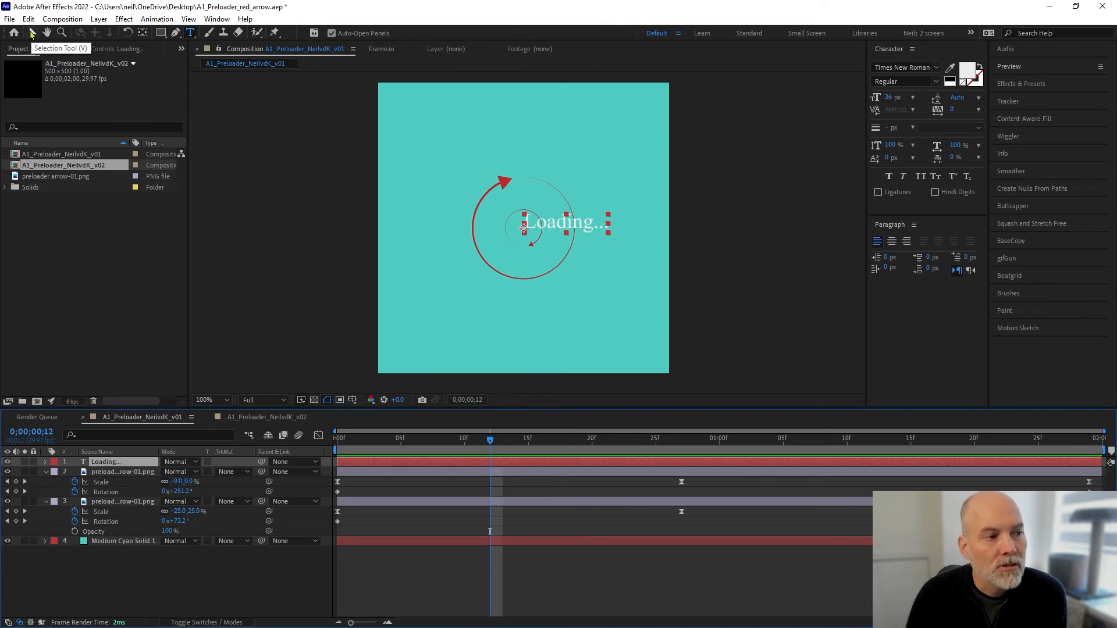
left_click(33, 33)
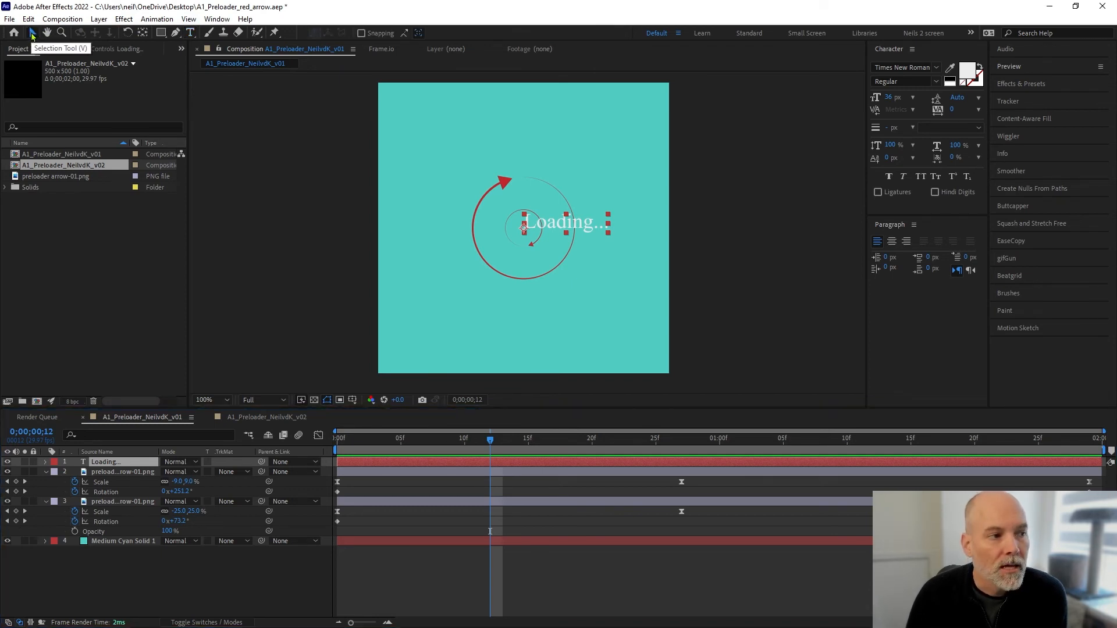
mouse_move(560, 231)
left_mouse_down()
mouse_move(508, 231)
mouse_move(550, 231)
mouse_move(525, 134)
mouse_move(536, 256)
mouse_move(527, 309)
mouse_move(540, 228)
left_mouse_up()
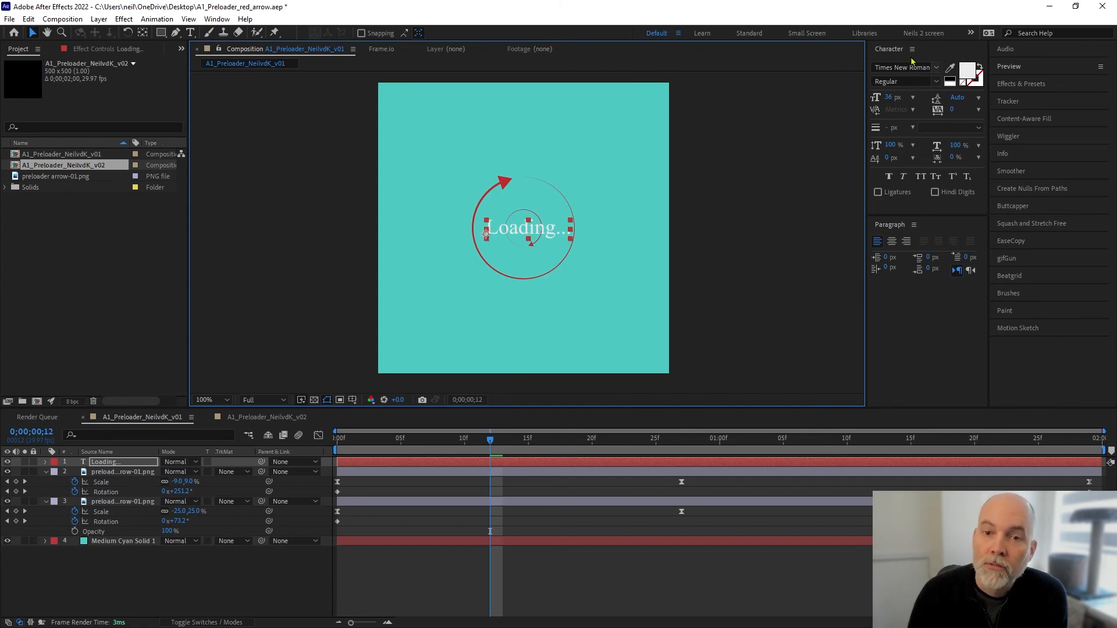
- Set the Loading... text to black at a font size of 82 px, and shift it back towards the composition's centre
left_click(215, 19)
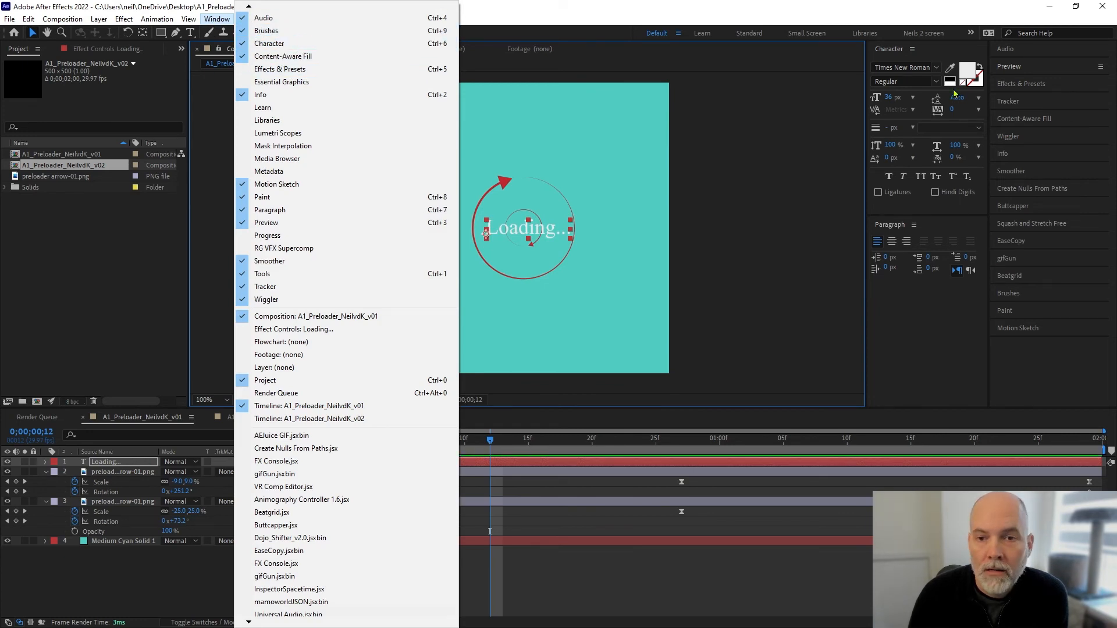
left_click(967, 71)
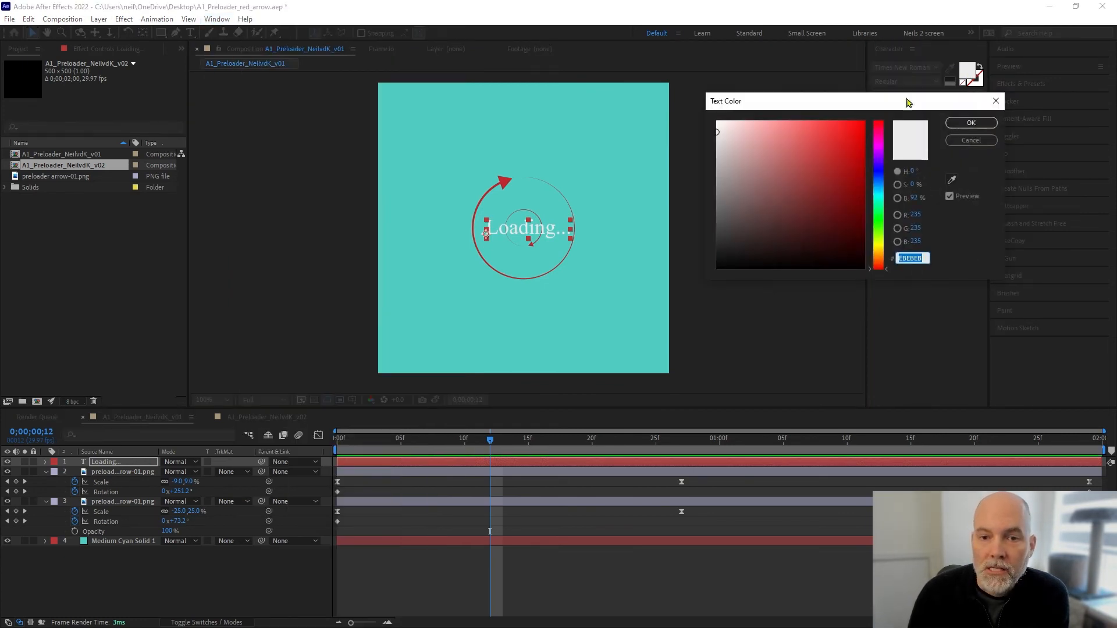
left_click(717, 267)
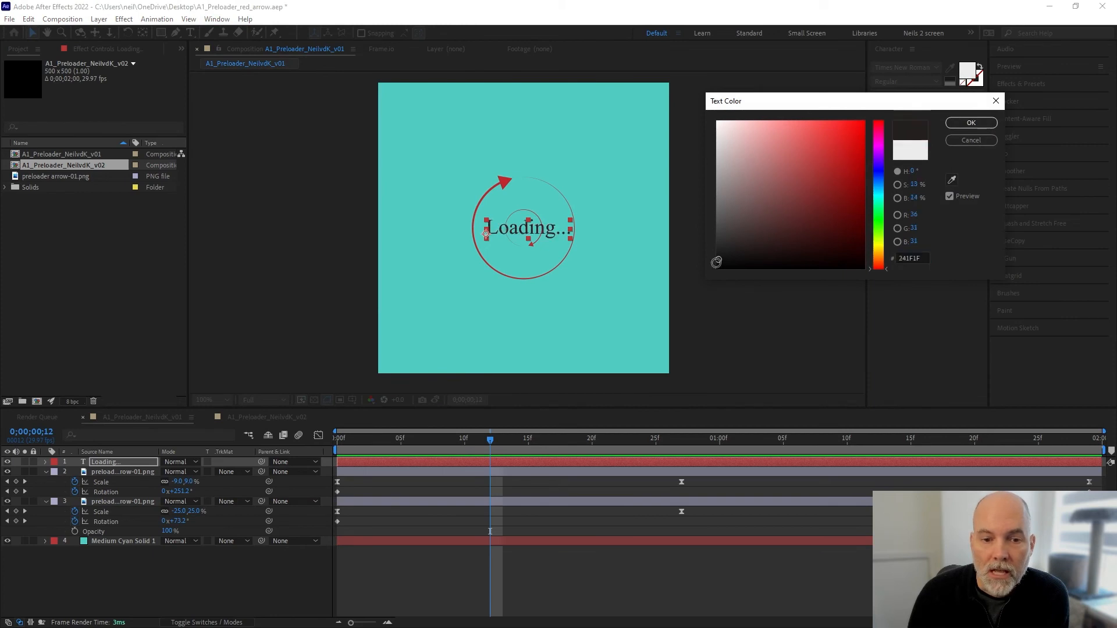
left_click(971, 123)
left_click_drag(887, 97, 914, 98)
left_click_drag(647, 208, 612, 205)
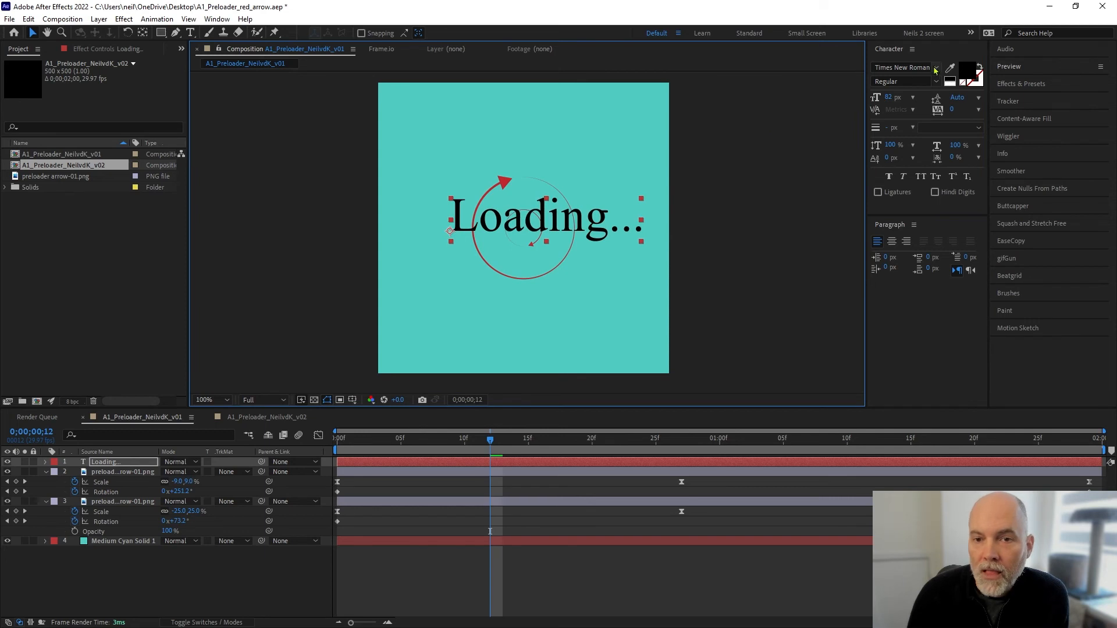
- Style the Loading... text as faux bold all caps in the Ubuntu Mono font, keeping it centred in the composition
left_click(889, 177)
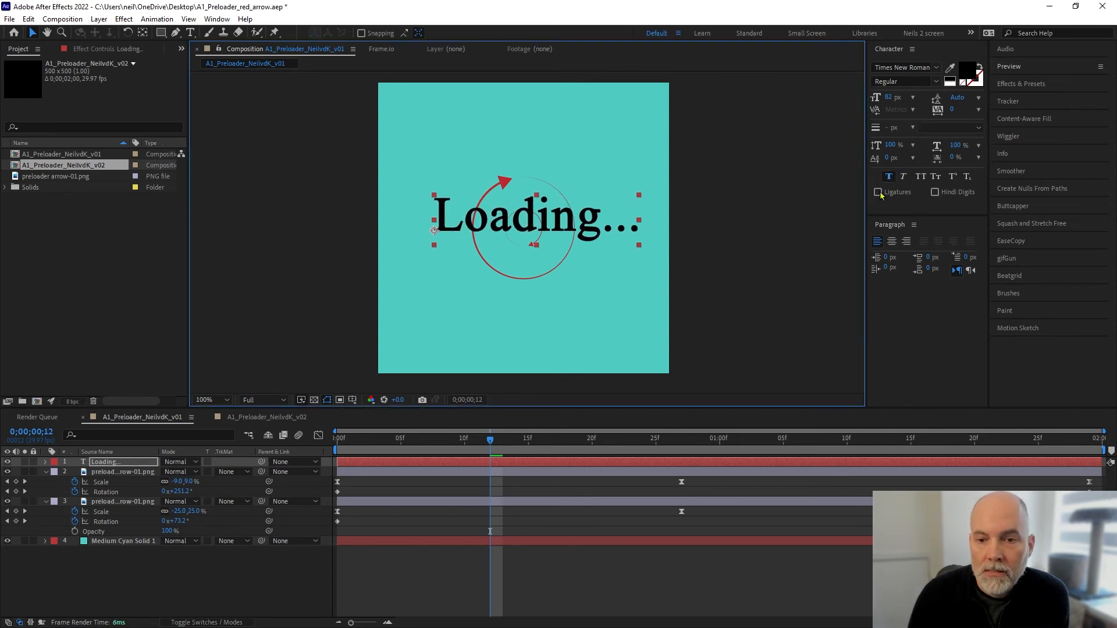
left_click(920, 178)
mouse_move(619, 214)
left_mouse_down()
mouse_move(593, 214)
mouse_move(587, 309)
mouse_move(600, 217)
left_mouse_up()
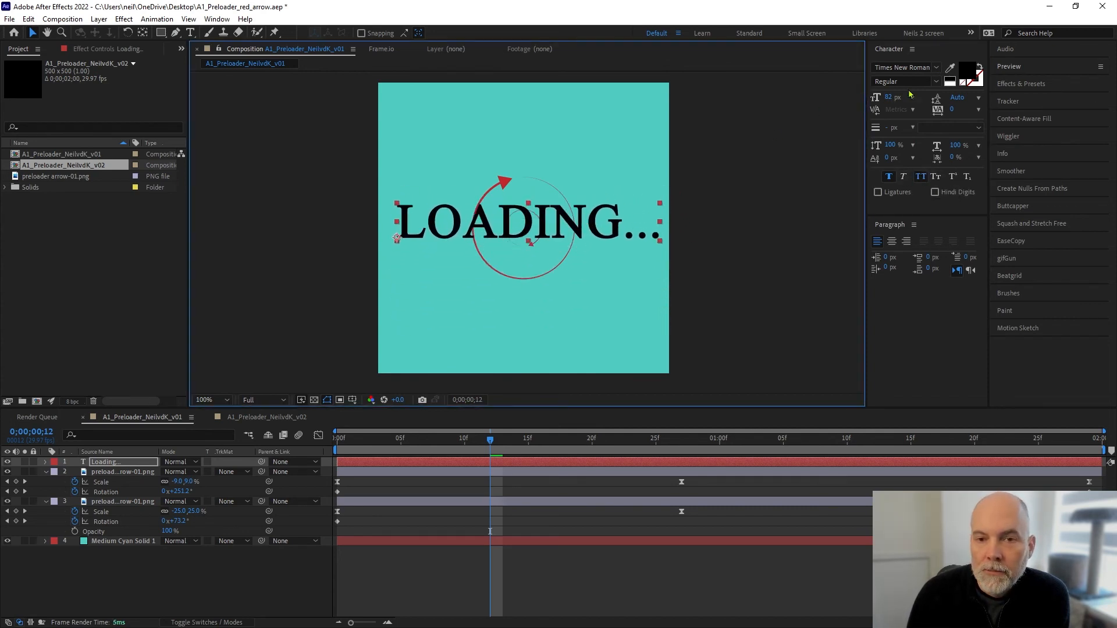
left_click(928, 67)
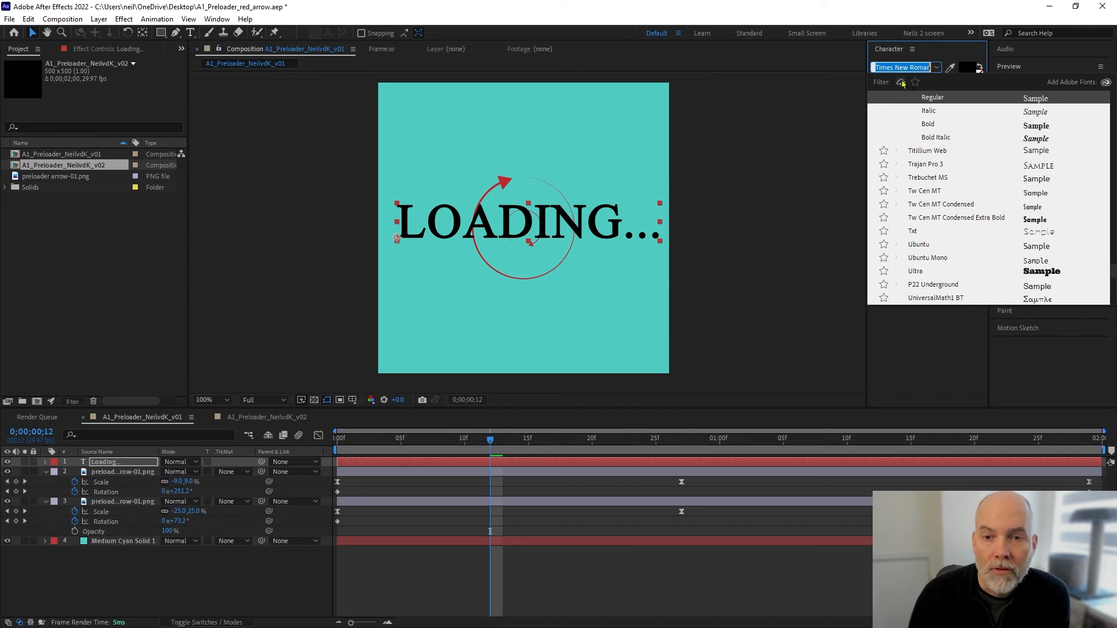
scroll(931, 210, "down", 1)
left_click(929, 217)
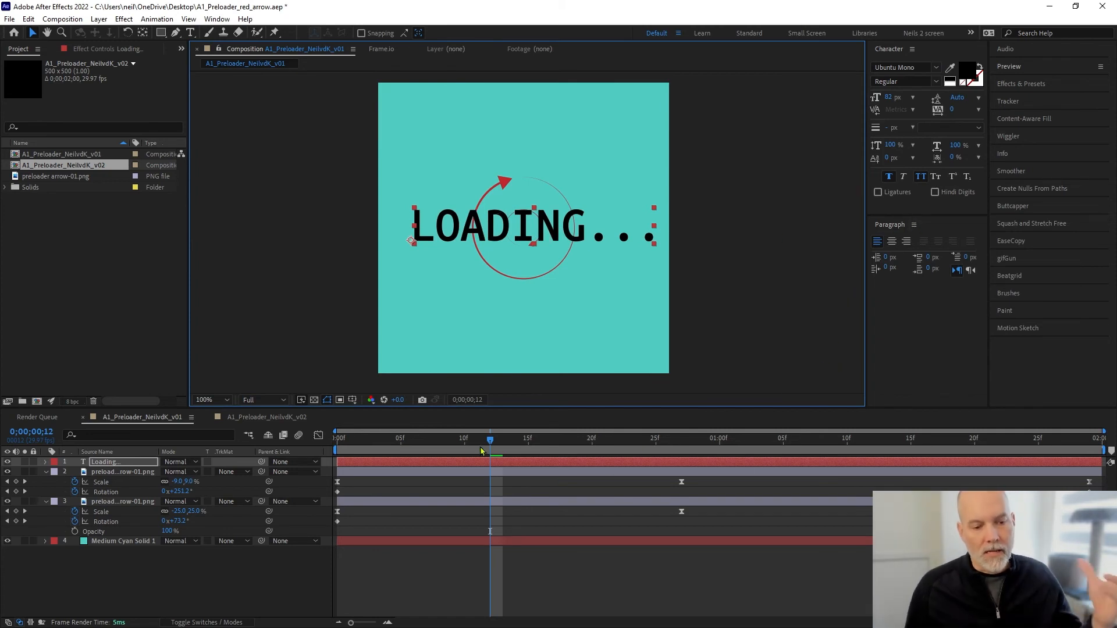
- Keyframe the text layer's Opacity from 0% at 0;00;00;00 to 100% at 0;00;00;13
left_click(112, 462)
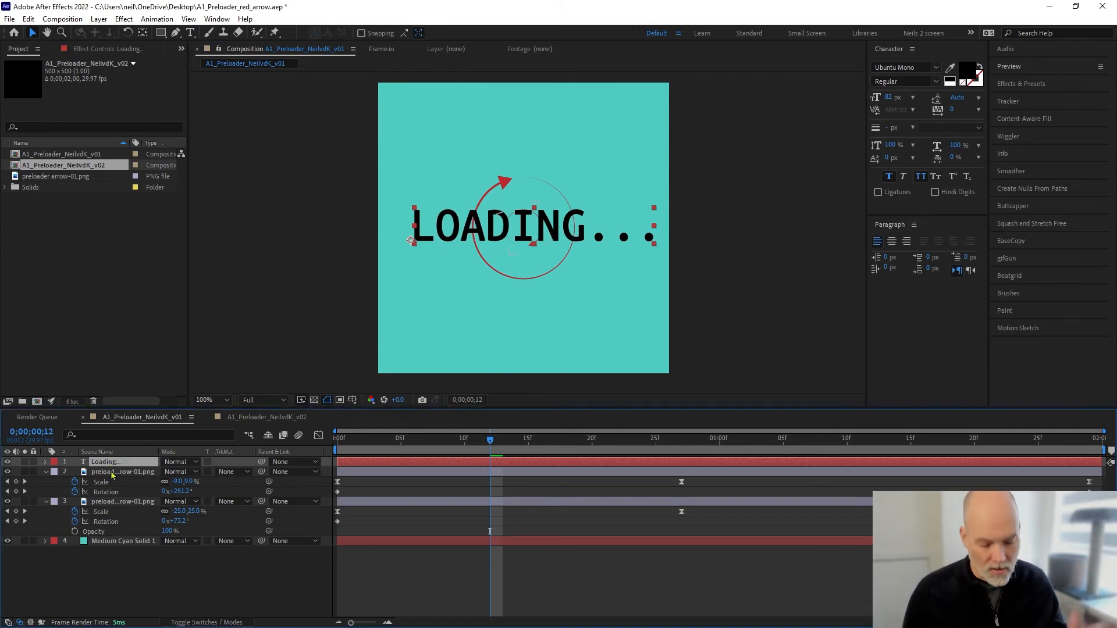
left_click(46, 462)
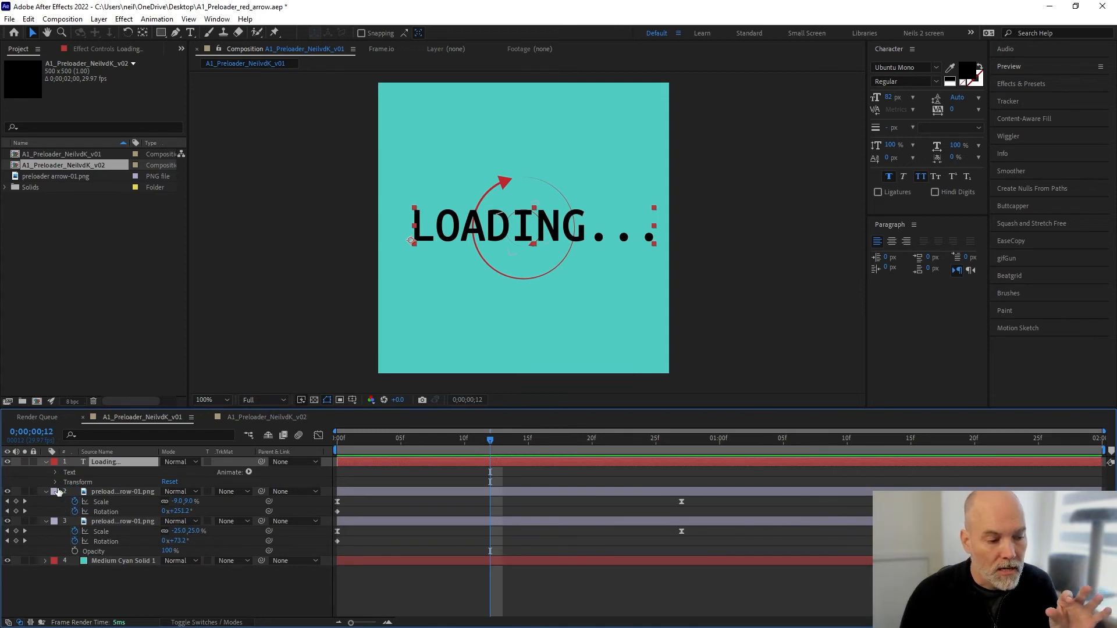
left_click(55, 483)
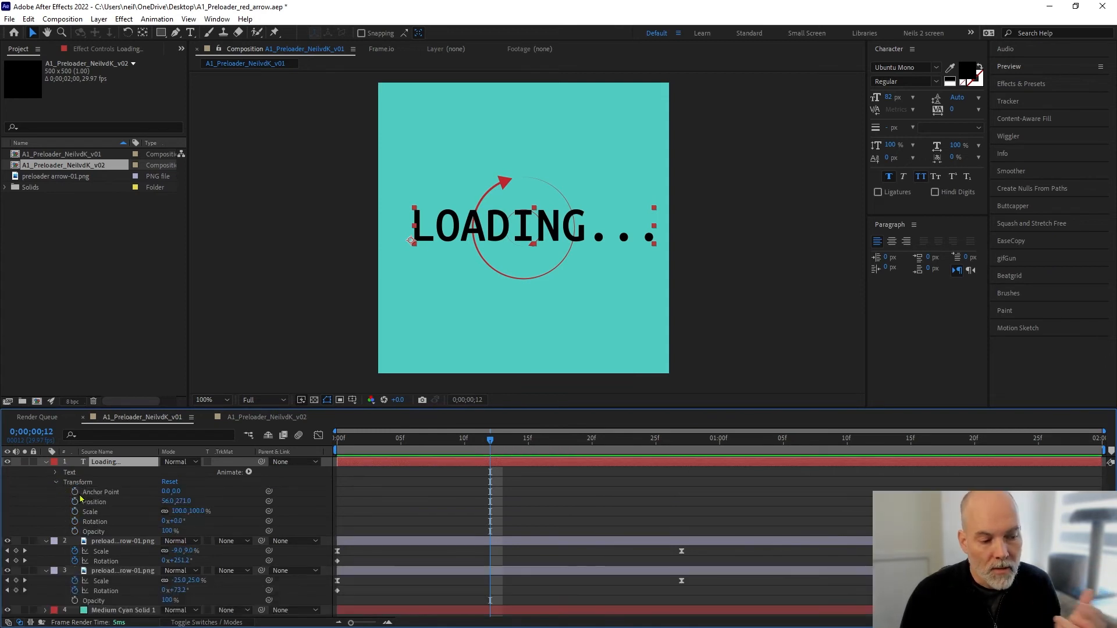
left_click(75, 532)
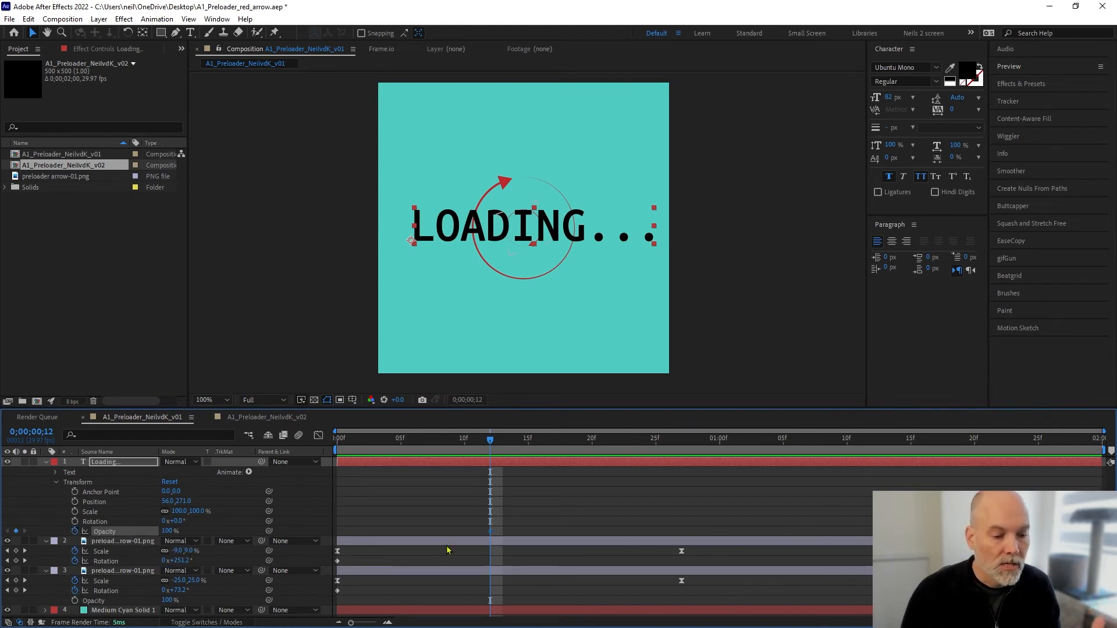
left_click_drag(490, 532, 337, 531)
left_click(173, 534)
type("0")
key("Return")
mouse_move(340, 534)
left_mouse_down()
mouse_move(439, 531)
mouse_move(338, 532)
left_mouse_up()
left_click_drag(439, 534, 504, 544)
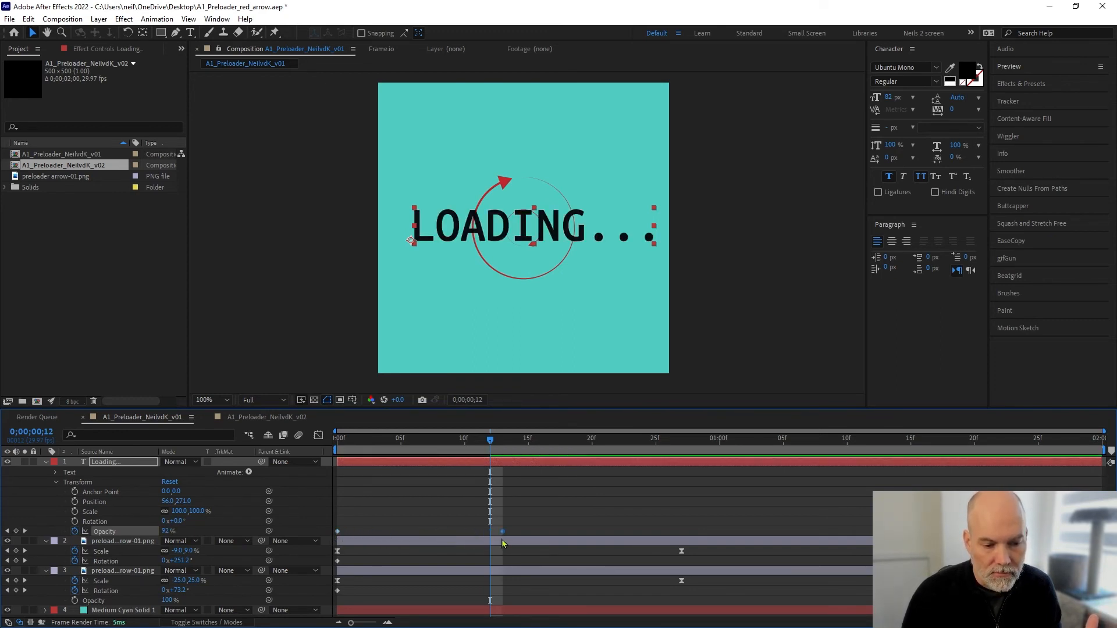
- Copy the text's Opacity keyframes to make it 0% at 0;00;00;27 and 100% at 0;00;01;12
left_click_drag(399, 439, 681, 459)
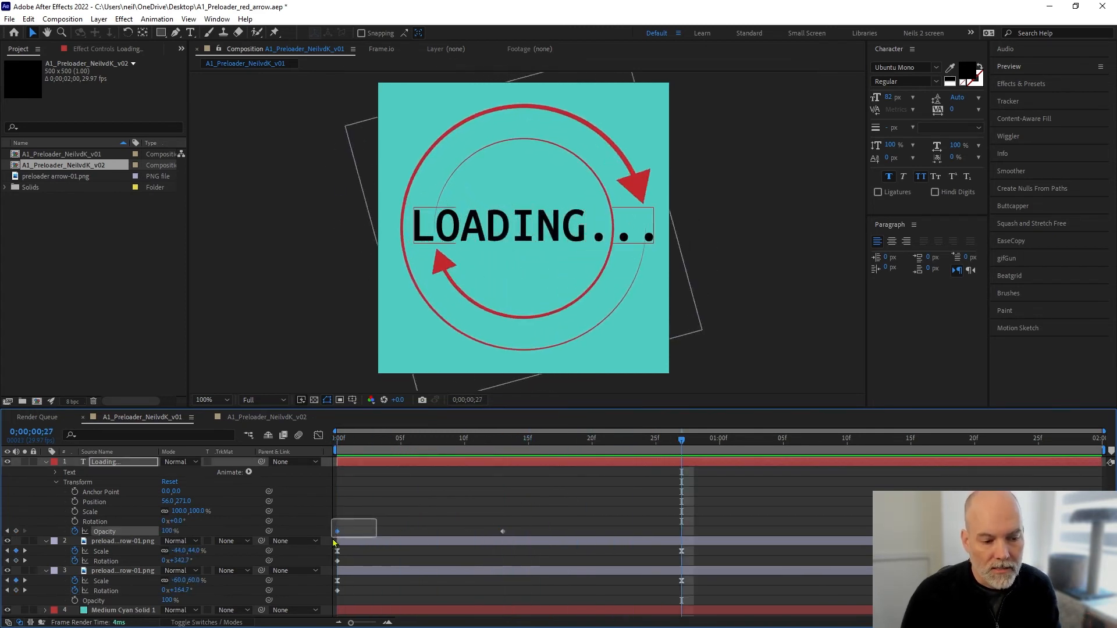
key("ctrl+c")
key("ctrl+v")
left_click_drag(708, 443, 874, 451)
left_click_drag(526, 512, 490, 536)
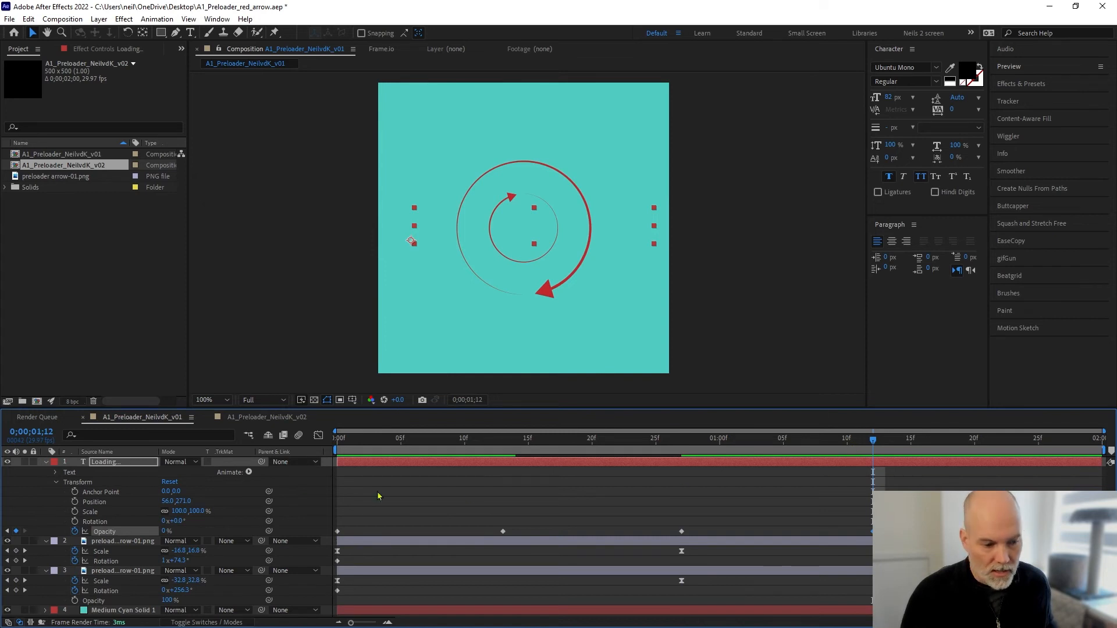
key("ctrl+c")
key("ctrl+v")
- Copy the text's 0% Opacity keyframe to 0;00;01;29, and preview the fading text through the loop
left_click(351, 446)
key("space")
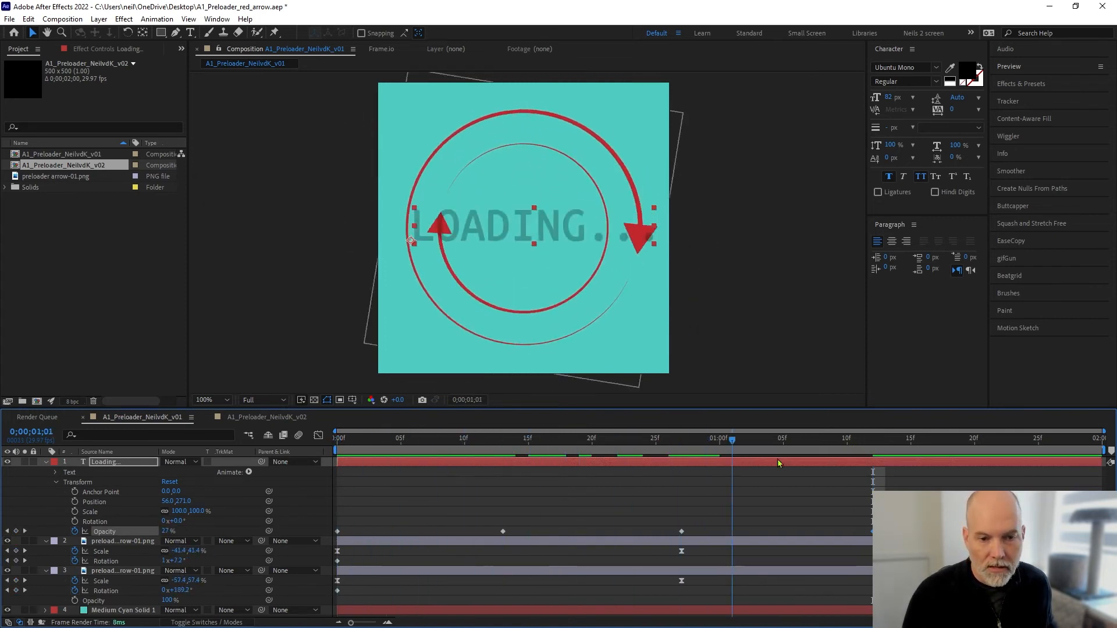
left_click_drag(386, 507, 330, 537)
key("ctrl+c")
key("ctrl+v")
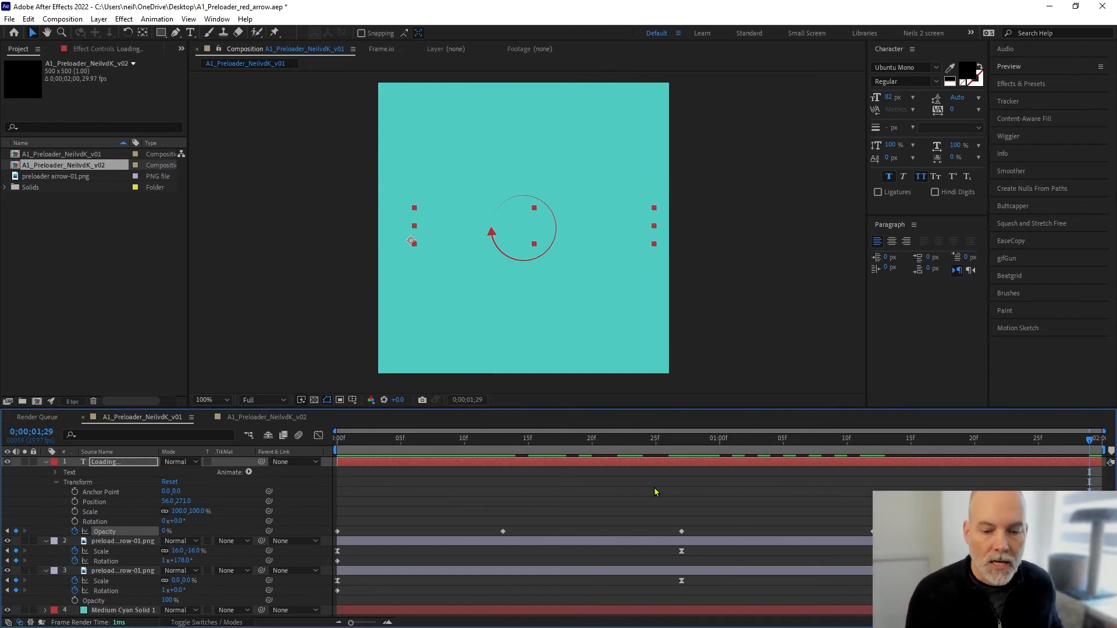
key("space")
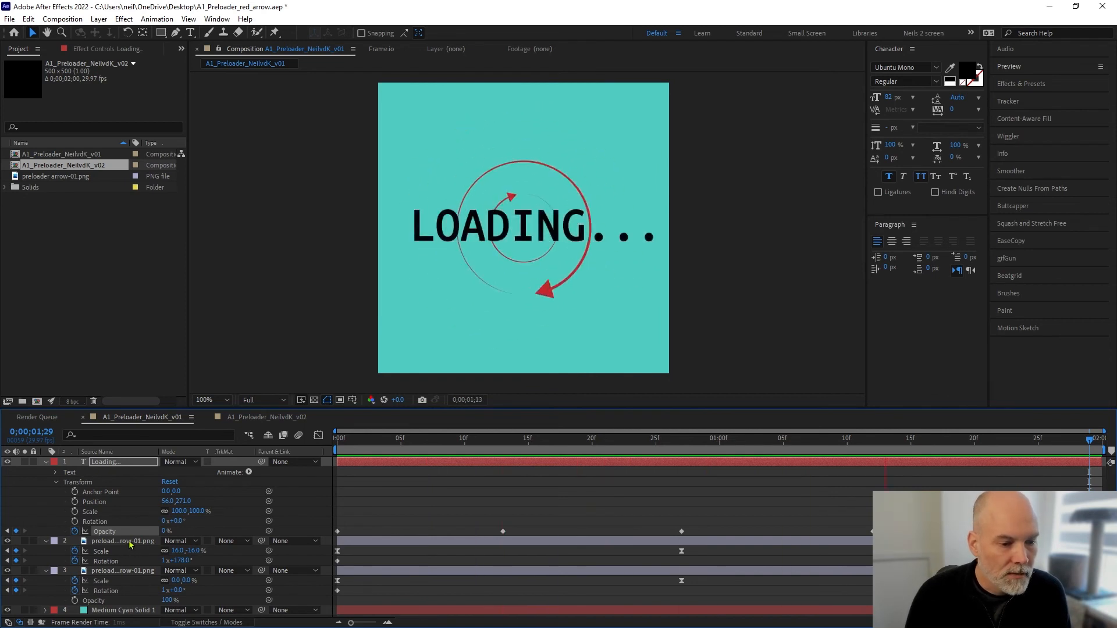
key("space")
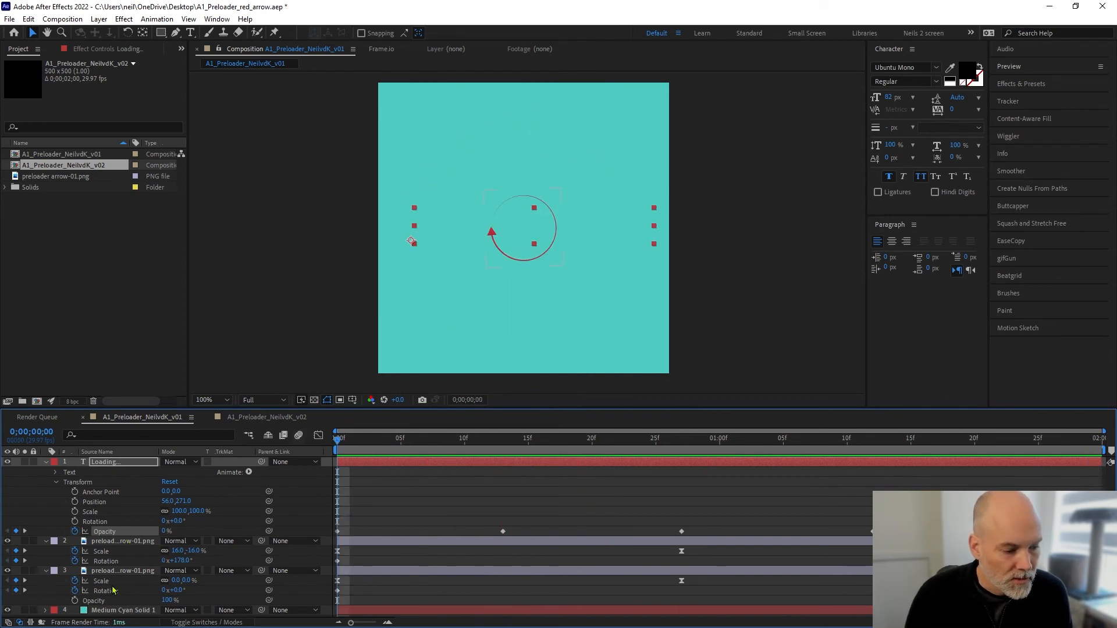
- Remove the larger arrow's Scale keyframes at 0;00;00;27 to hold it at -60, 60%, and preview the result
mouse_move(668, 448)
left_mouse_down()
mouse_move(695, 449)
mouse_move(681, 449)
left_mouse_up()
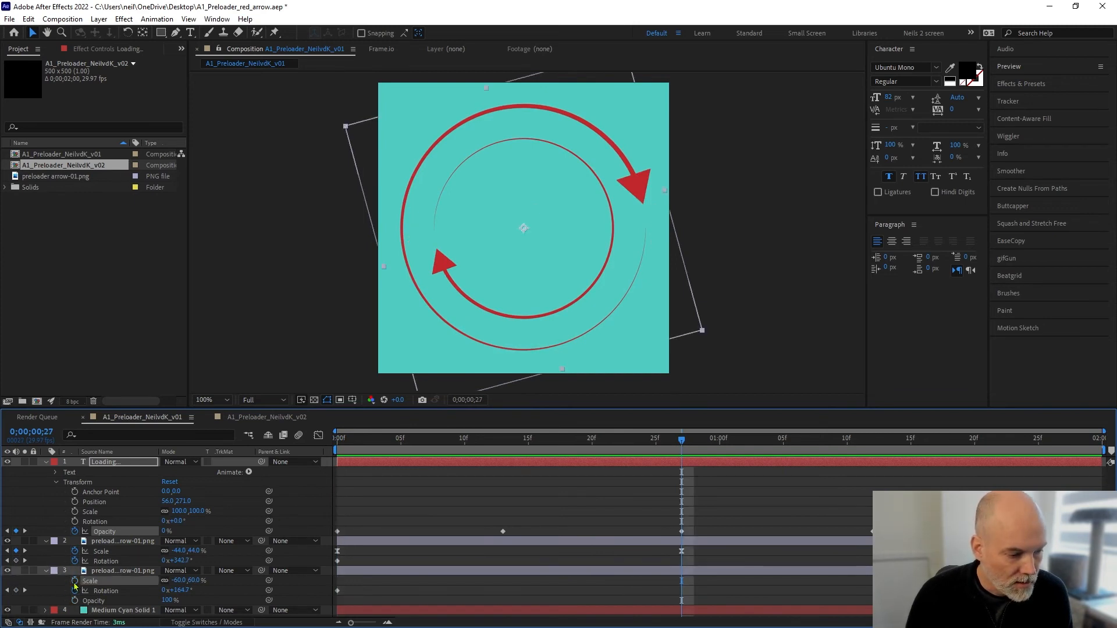
left_click(75, 581)
key("space")
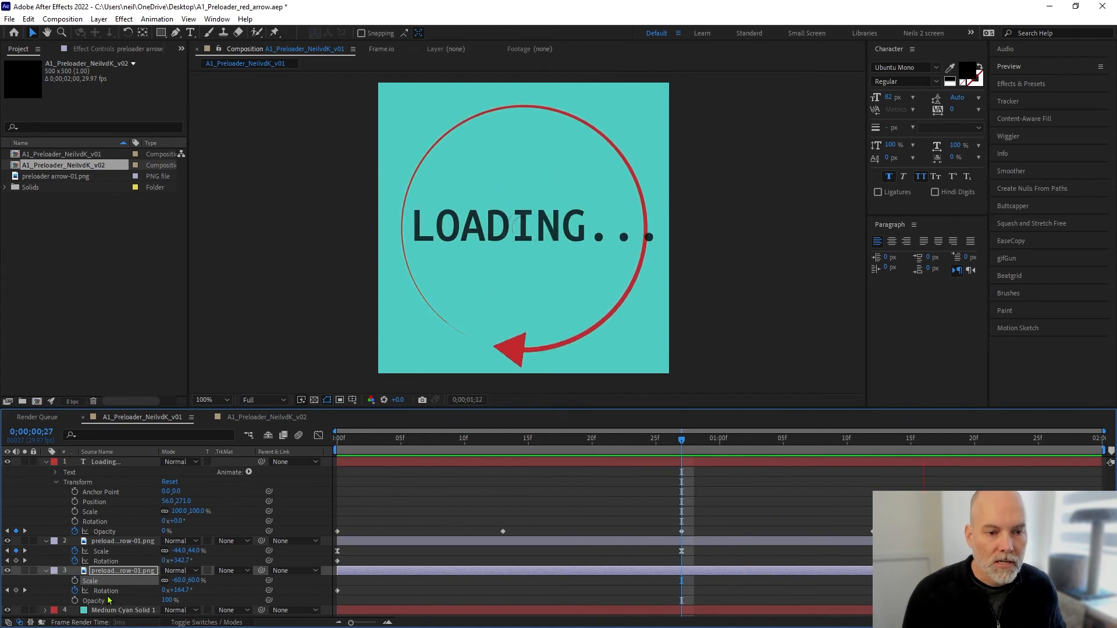
- Delete the smaller duplicate arrow layer, and select the Loading... text layer
left_click(125, 543)
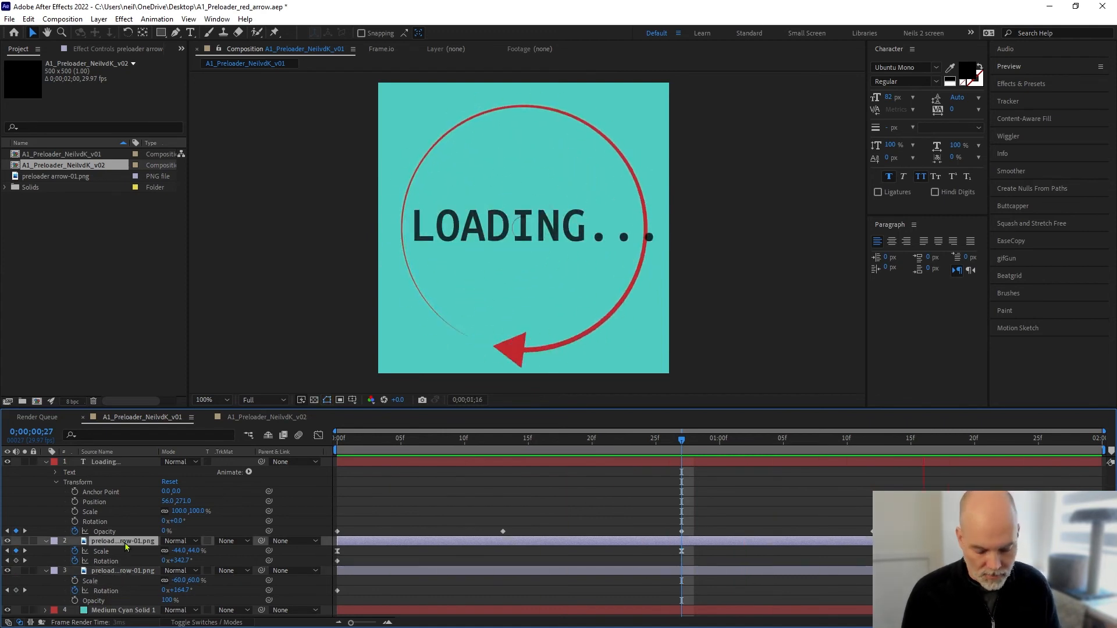
key("Delete")
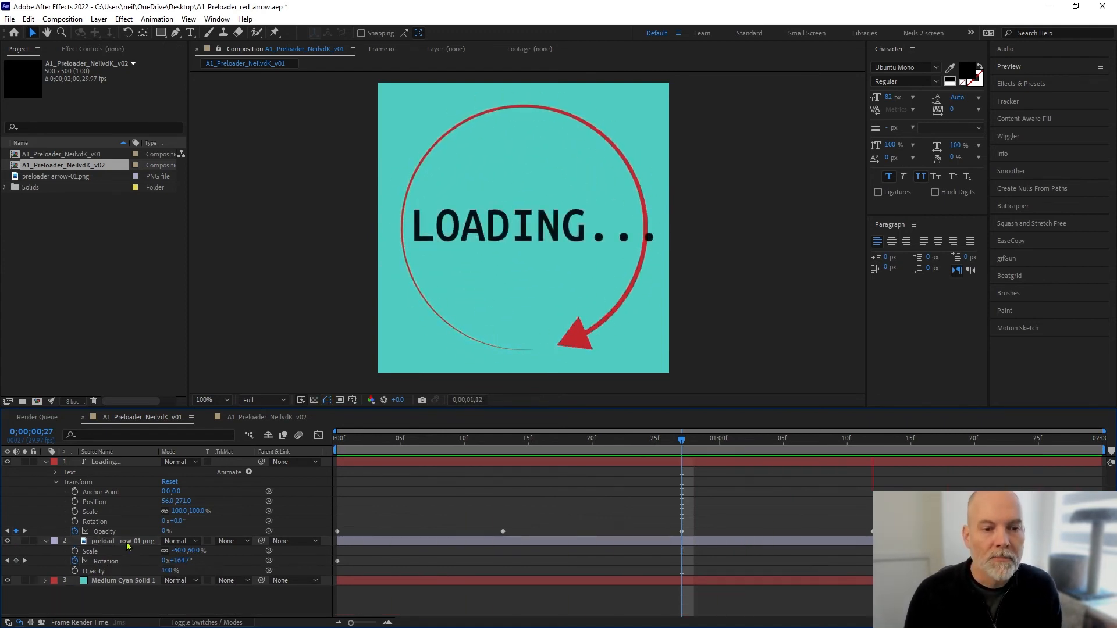
left_click(115, 463)
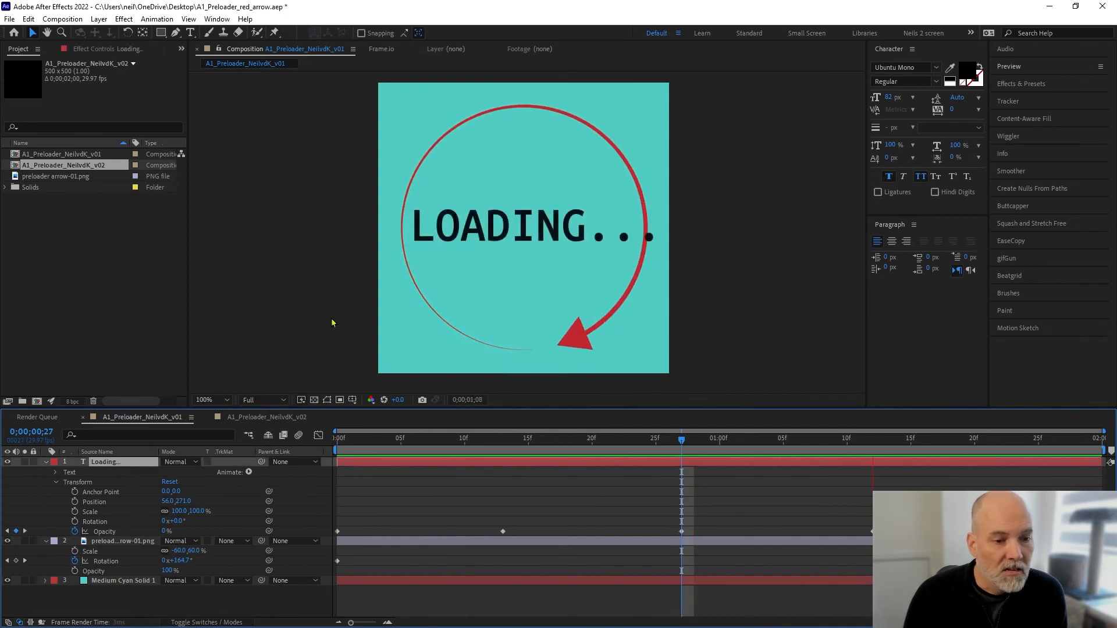
key("space")
key("space")
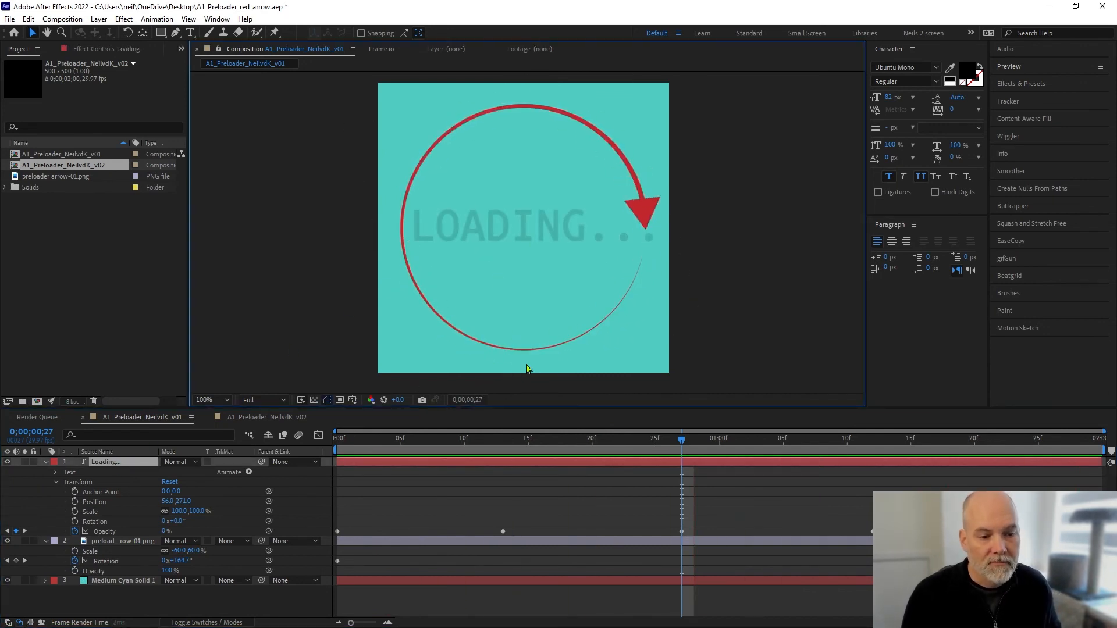
- Centre the Loading... text inside the arrow circle at position 41, 271, and preview the loop
left_click_drag(475, 224, 467, 225)
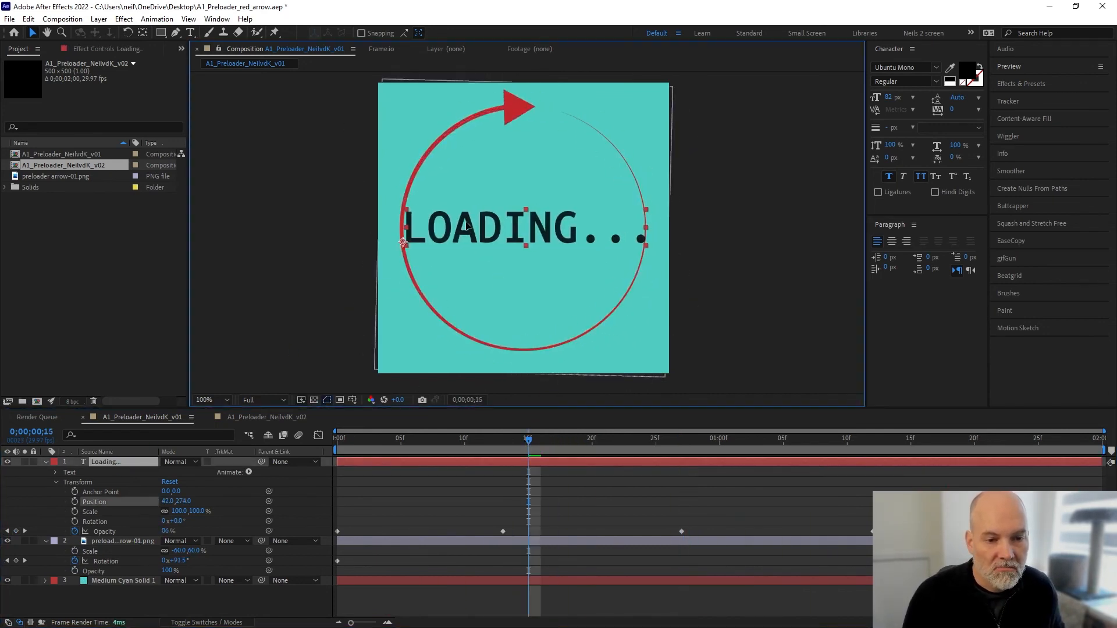
key("space")
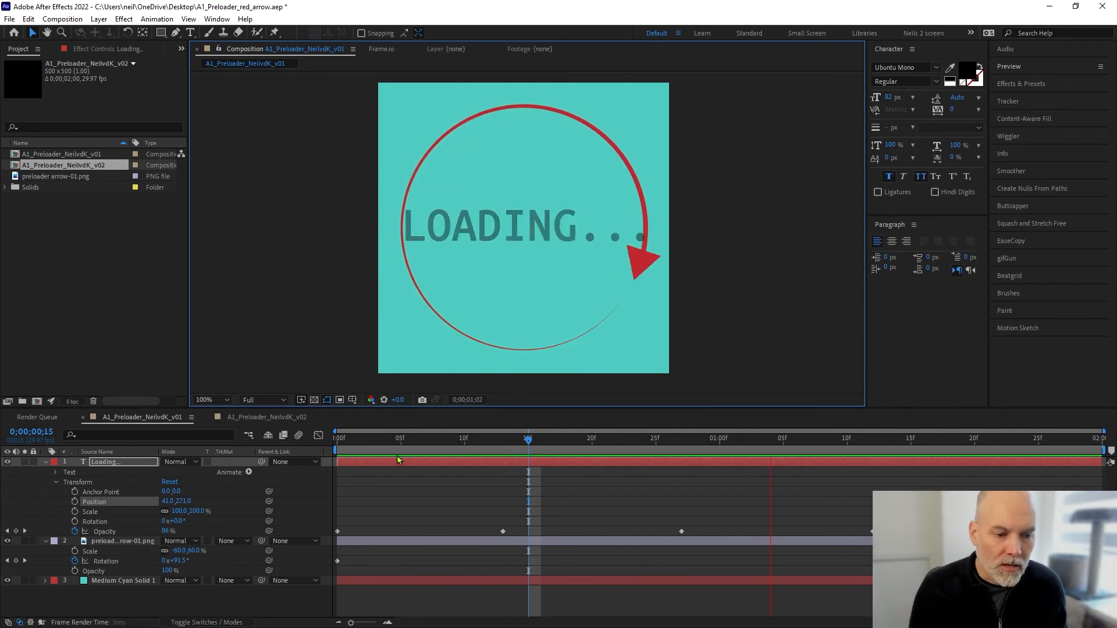
left_click(547, 444)
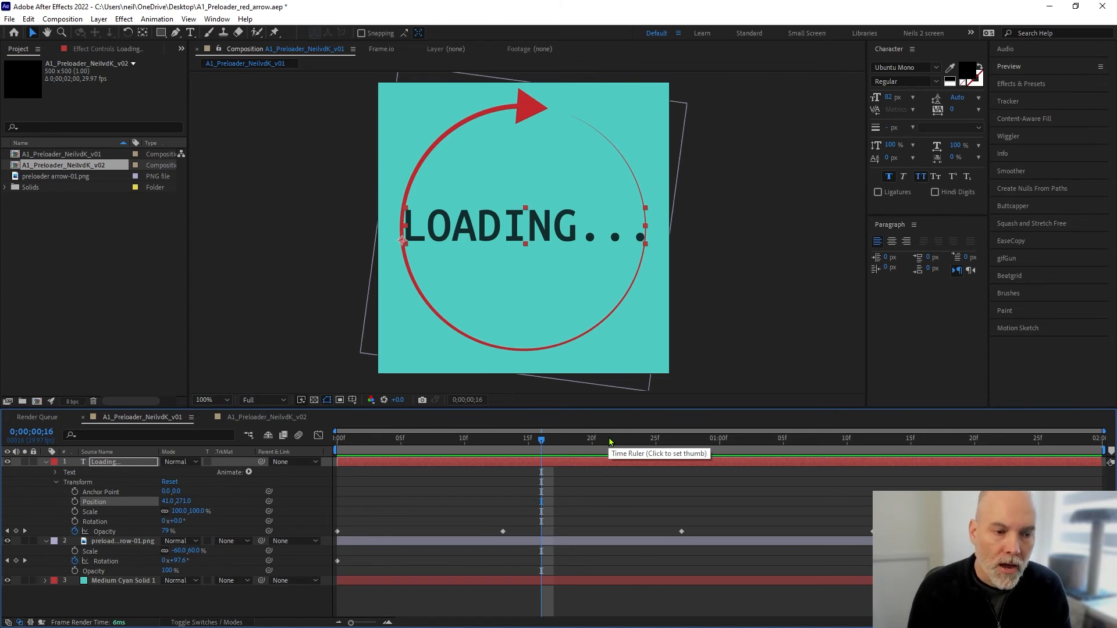
left_click_drag(541, 441, 475, 445)
key("space")
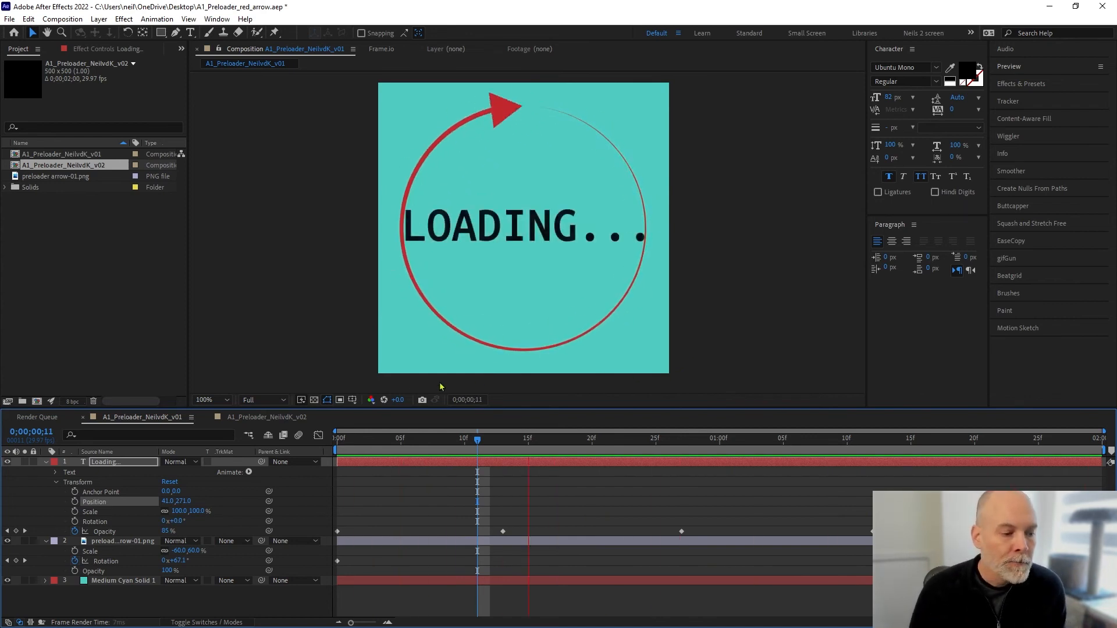
- Move the arrow layer's final Rotation keyframe to 0;00;01;15 to speed up the turn, and preview the result
left_click(111, 542)
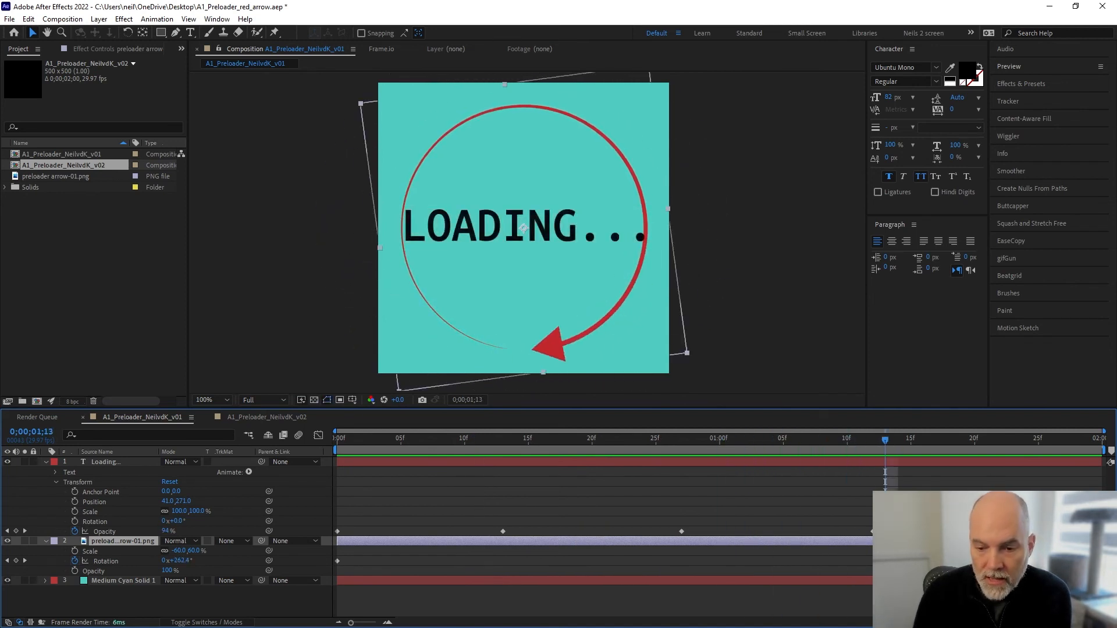
left_click_drag(1089, 561, 904, 560)
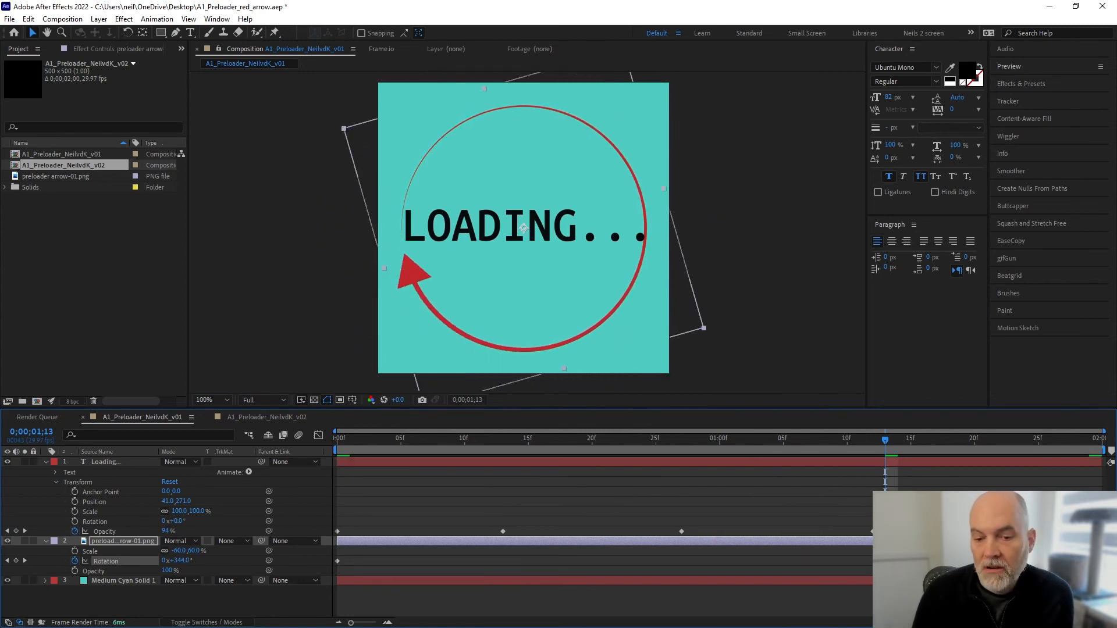
left_click(911, 440)
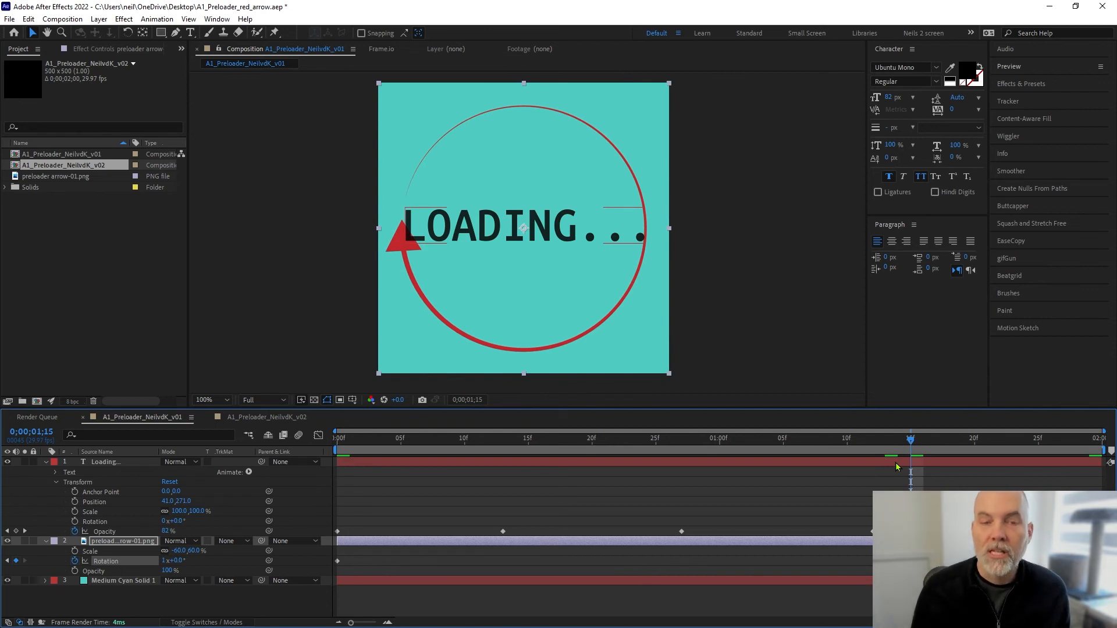
key("space")
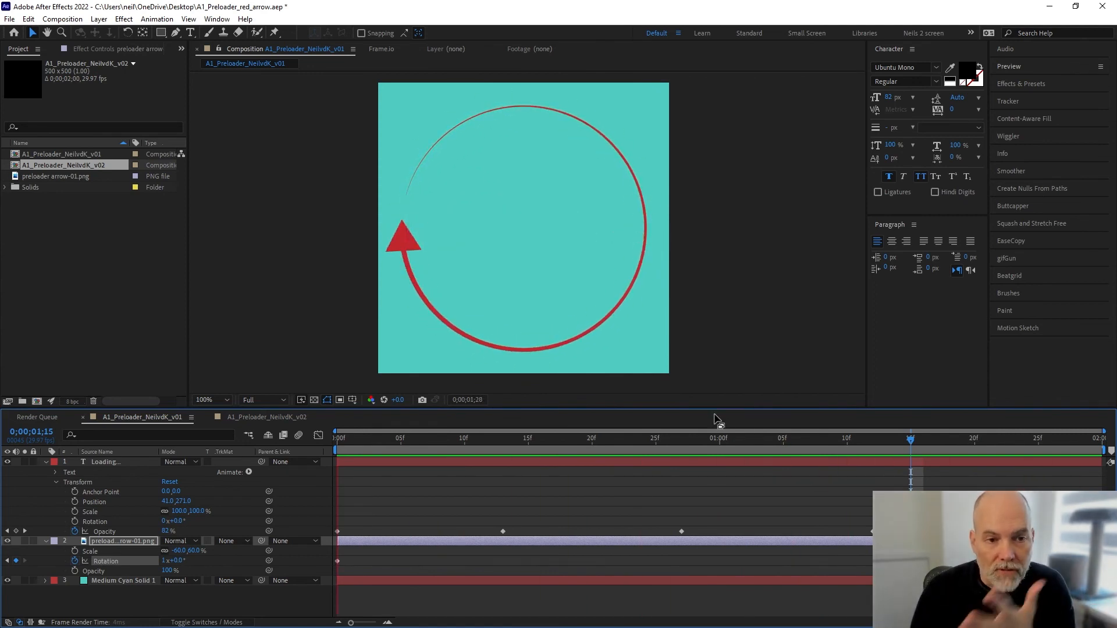
left_click(911, 442)
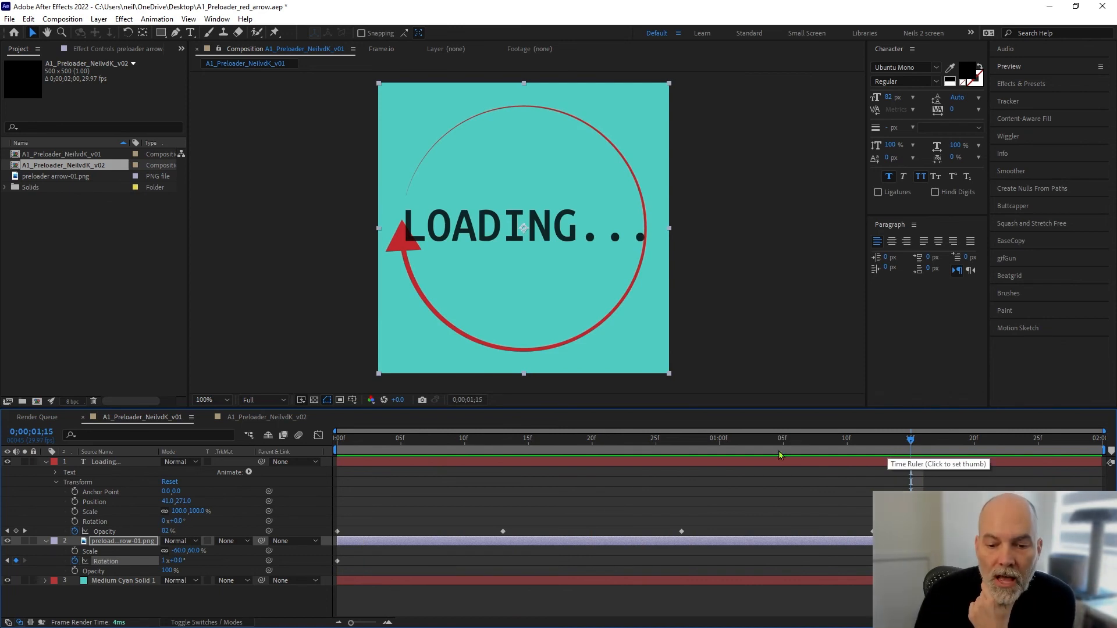
- End the work area at 0;00;01;15, level with the arrow's final Rotation keyframe
left_click(553, 452)
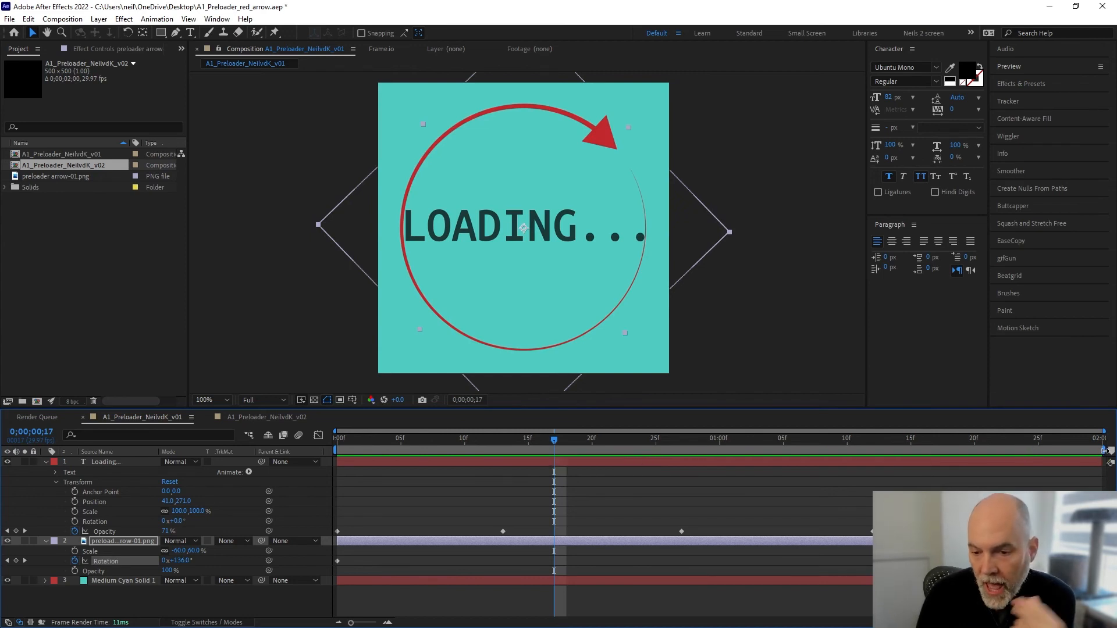
left_click_drag(1104, 450, 917, 455)
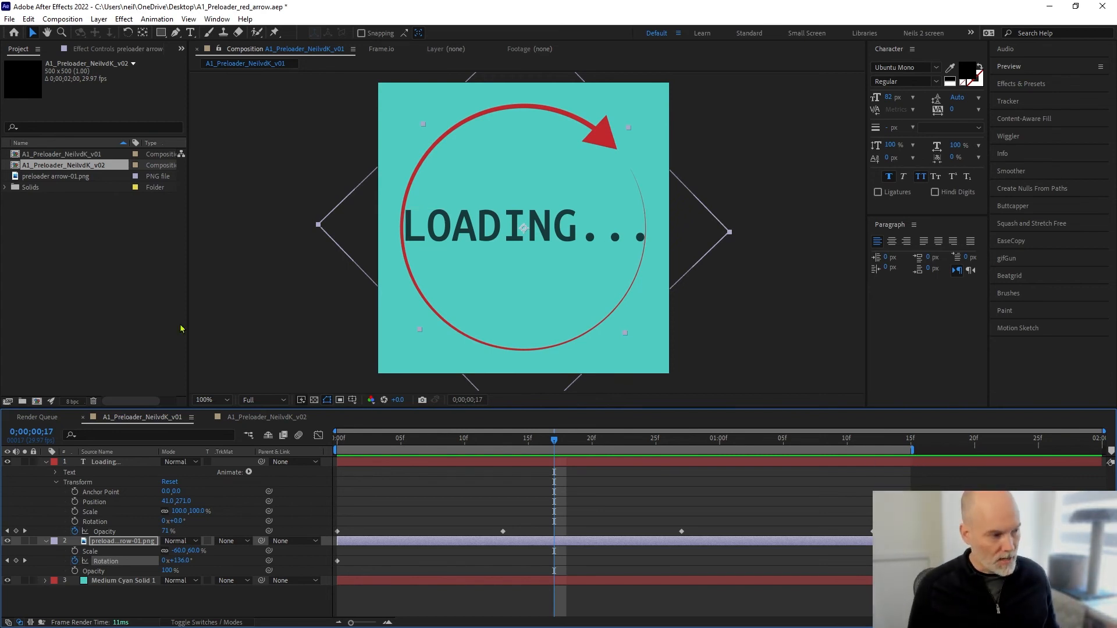
key("alt+Tab")
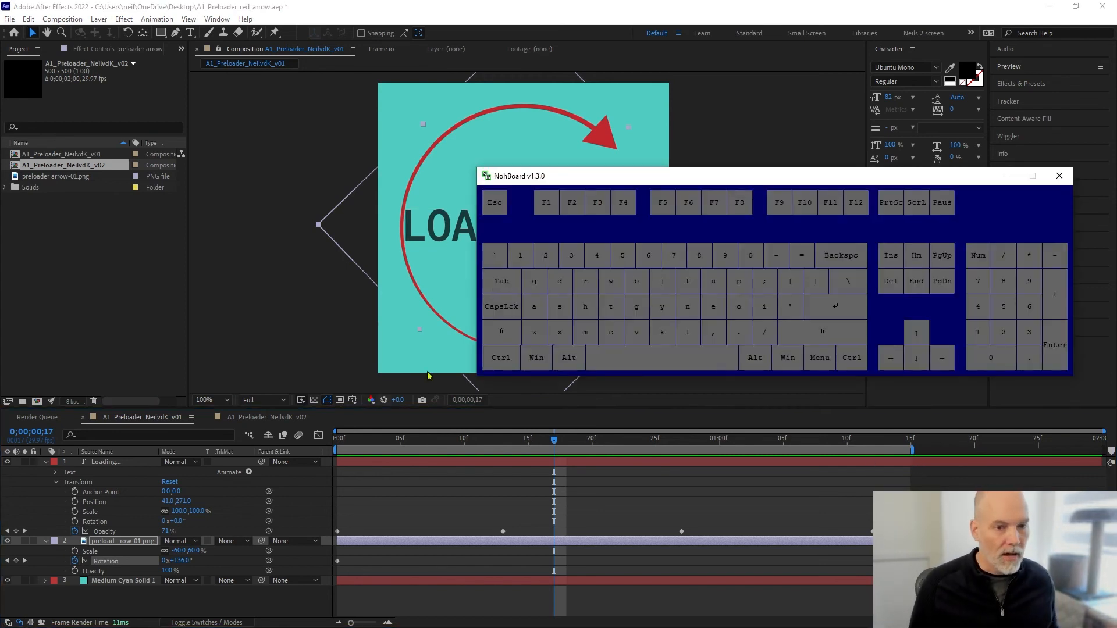
key("b")
key("b")
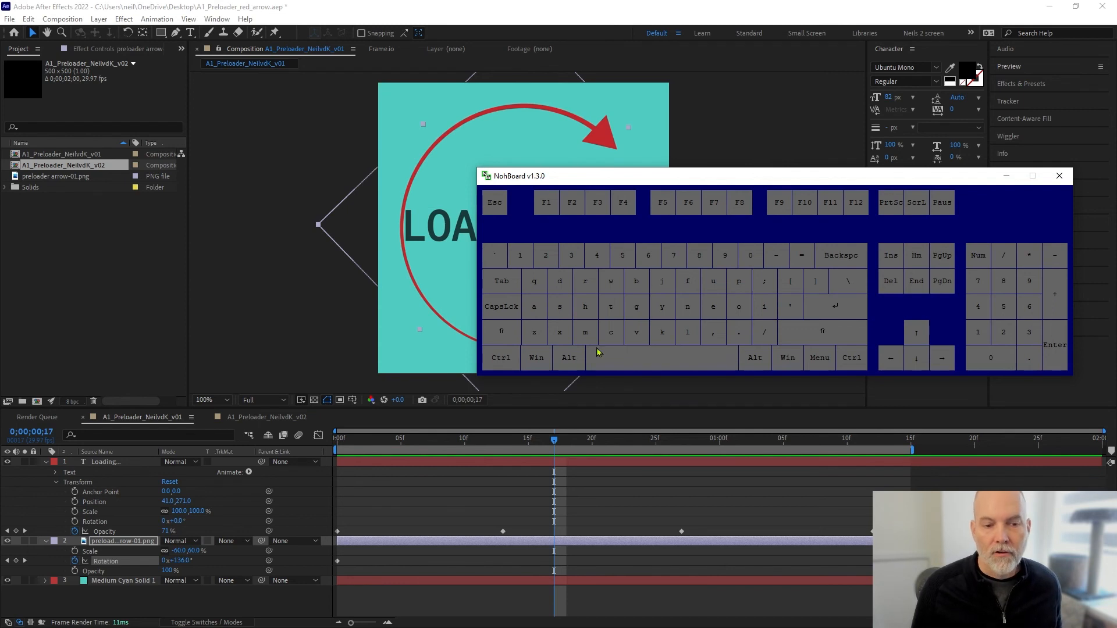
key("b")
key("b")
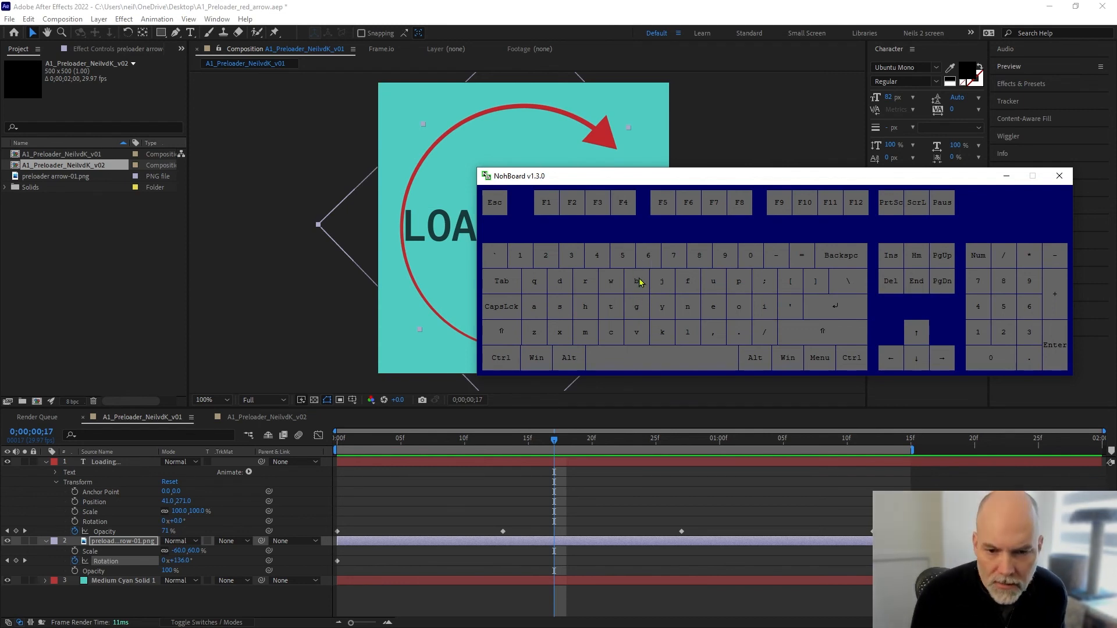
left_click_drag(888, 175, 0, 210)
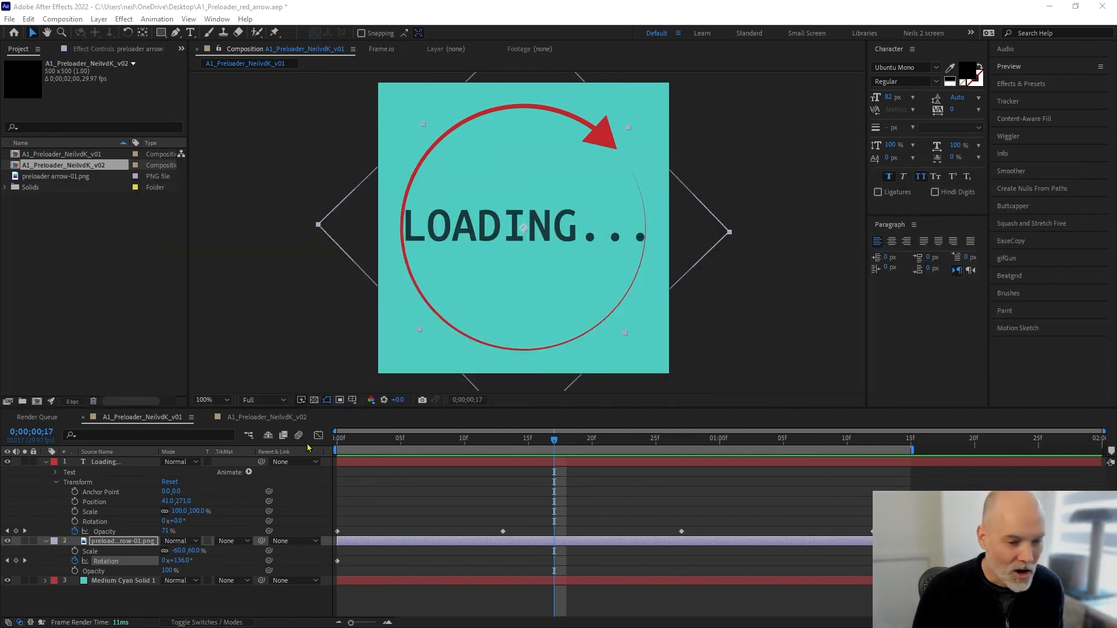
- Set the work area to run from the composition's start to 0;00;01;11, and preview it
left_click(555, 443)
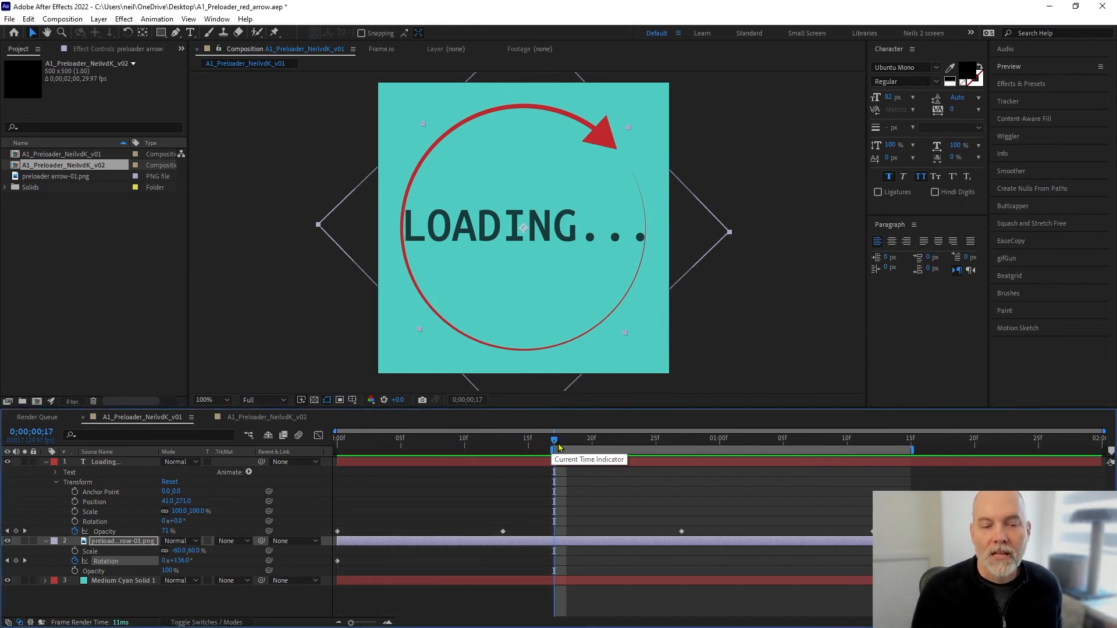
left_click(860, 442)
key("n")
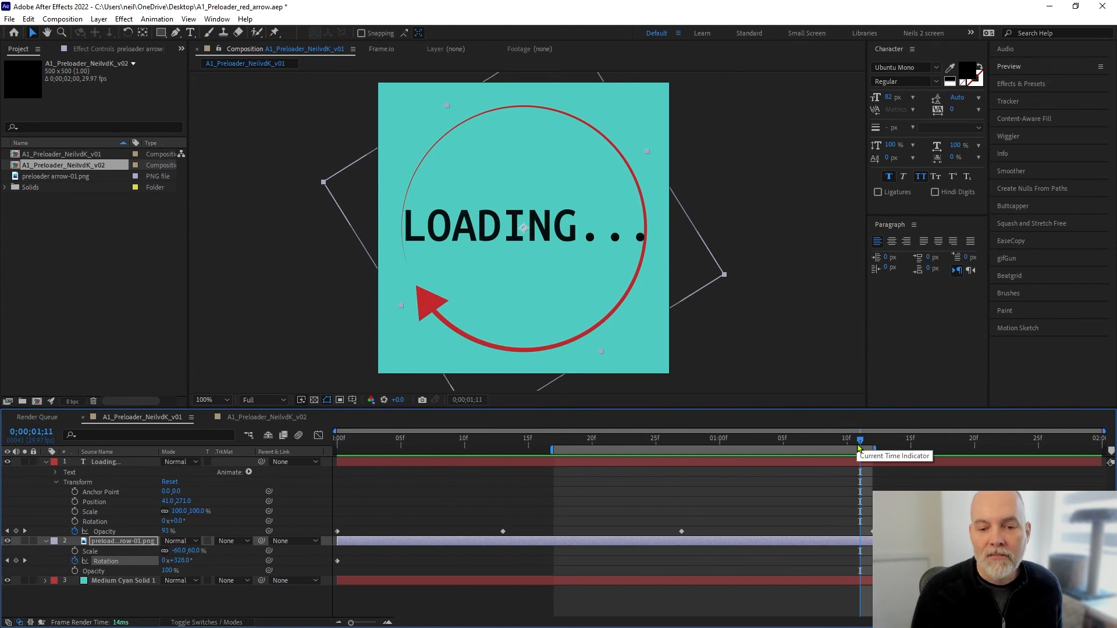
left_click_drag(550, 449, 327, 451)
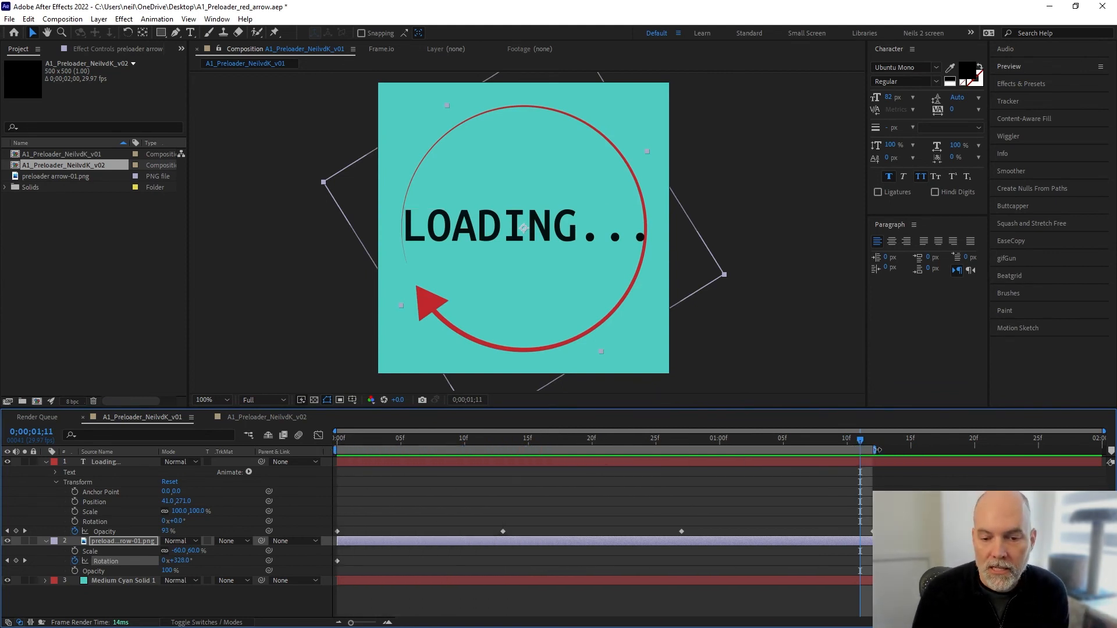
key("space")
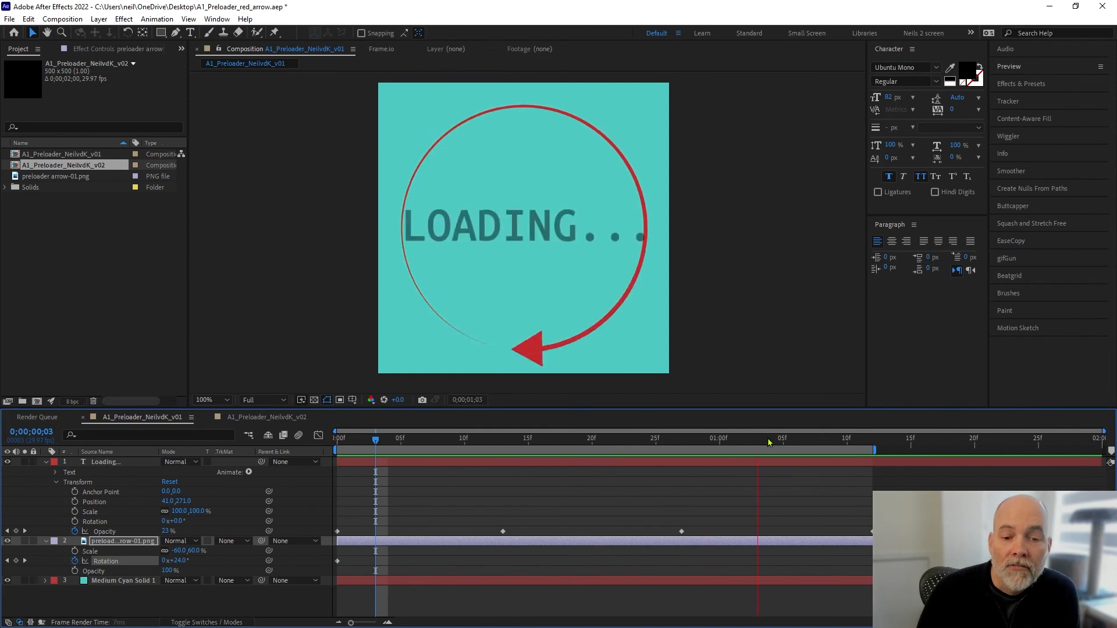
left_click(761, 441)
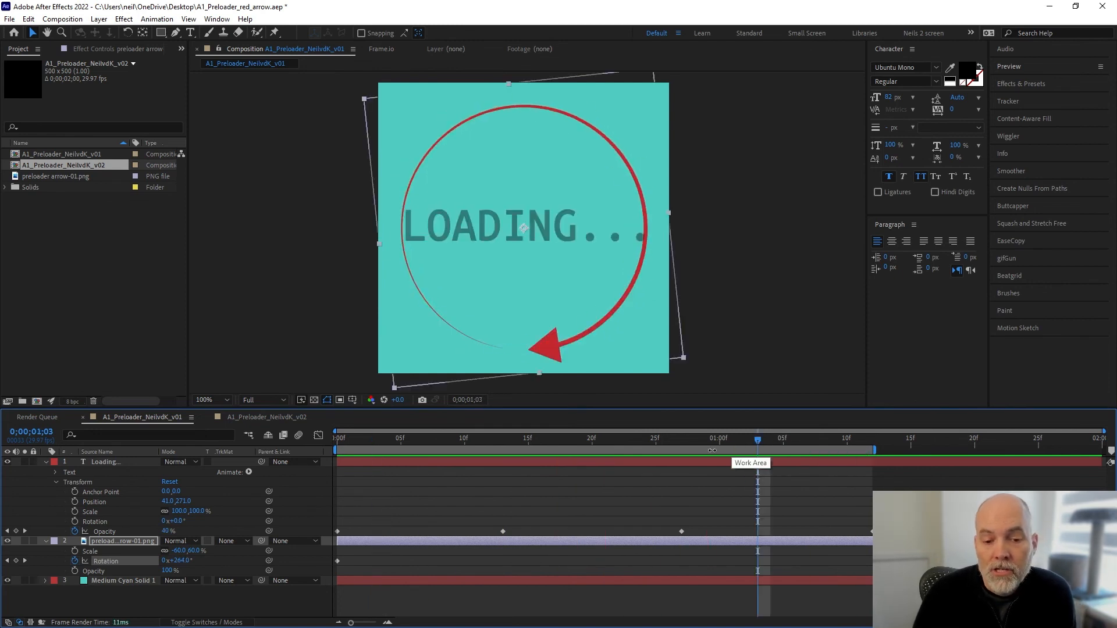
- Trim the composition to the work area, and check its duration in the Composition Settings
right_click(691, 450)
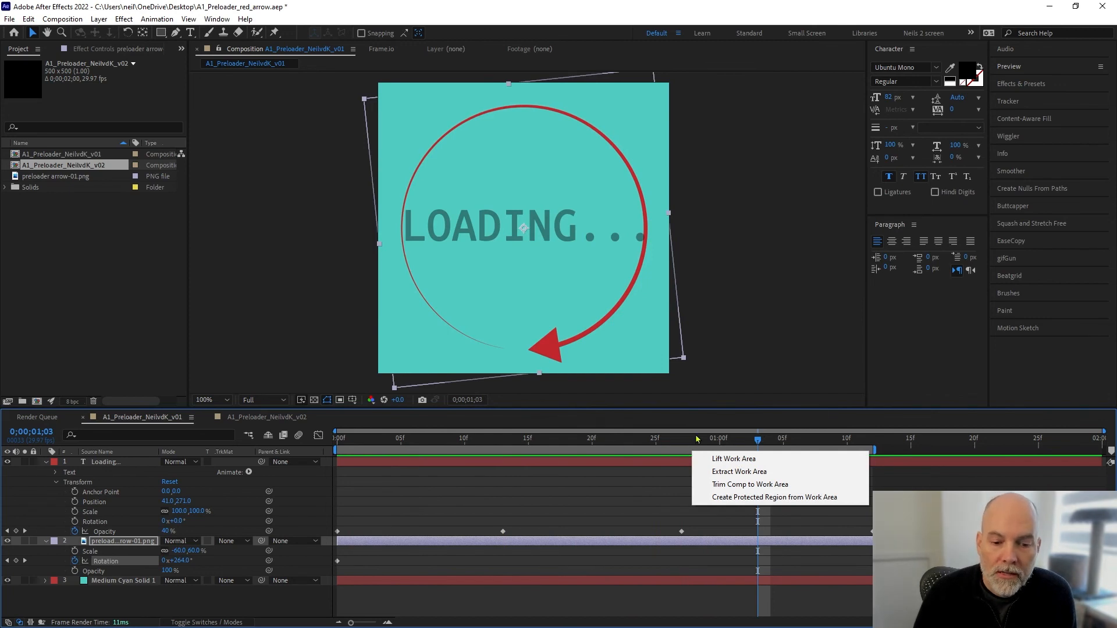
left_click(793, 485)
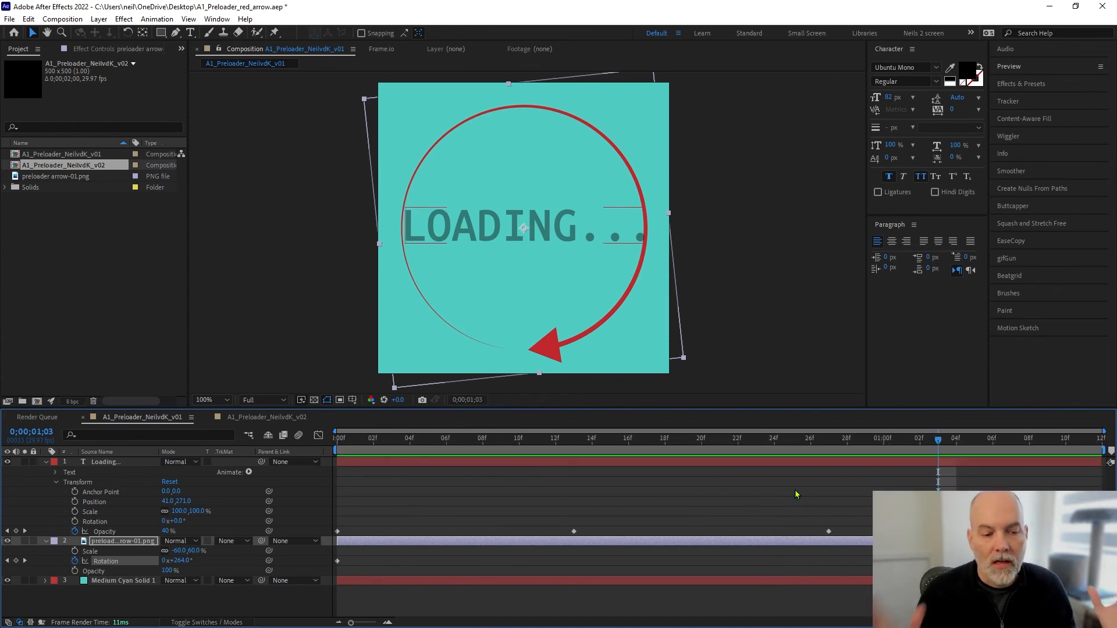
left_click(62, 19)
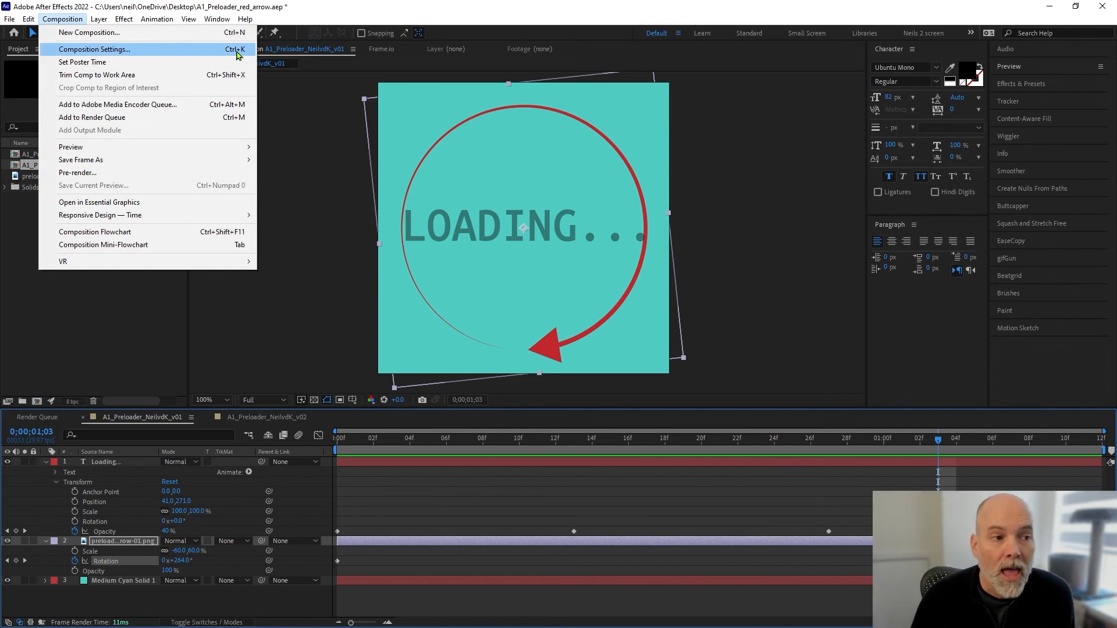
left_click(177, 55)
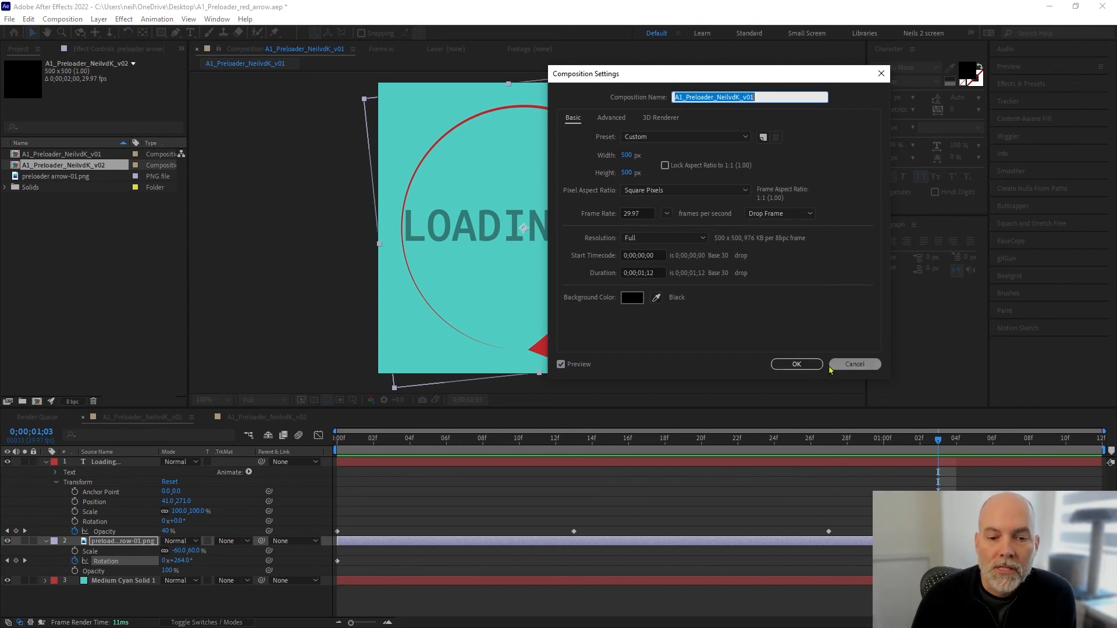
left_click(804, 365)
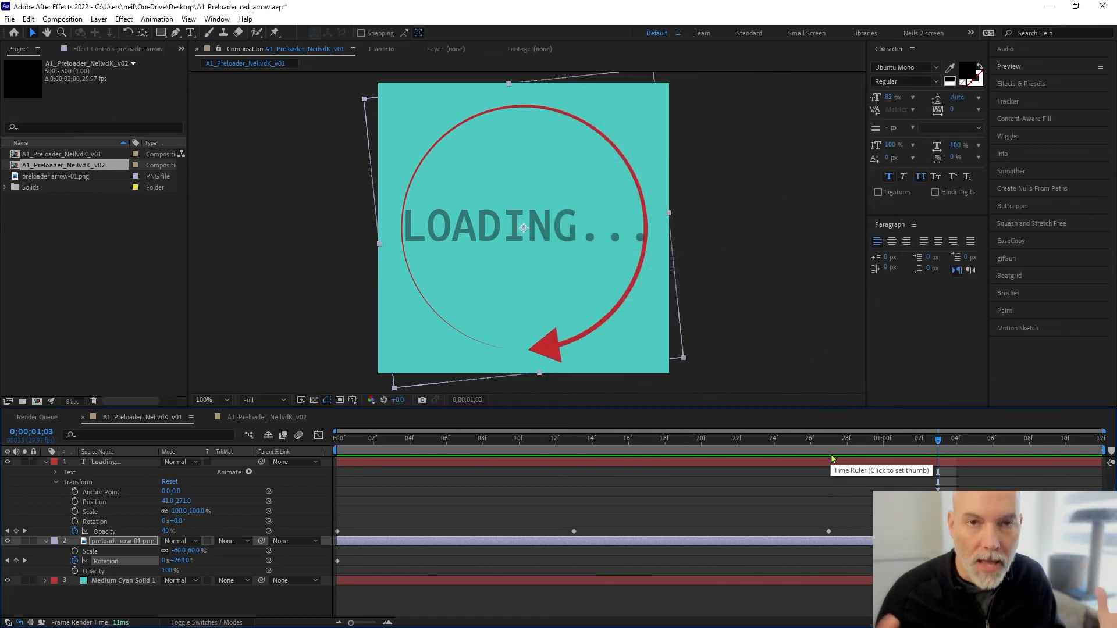
- Preview the trimmed loop, and delete the Loading... text's Opacity keyframe at 0;00;00;27
key("space")
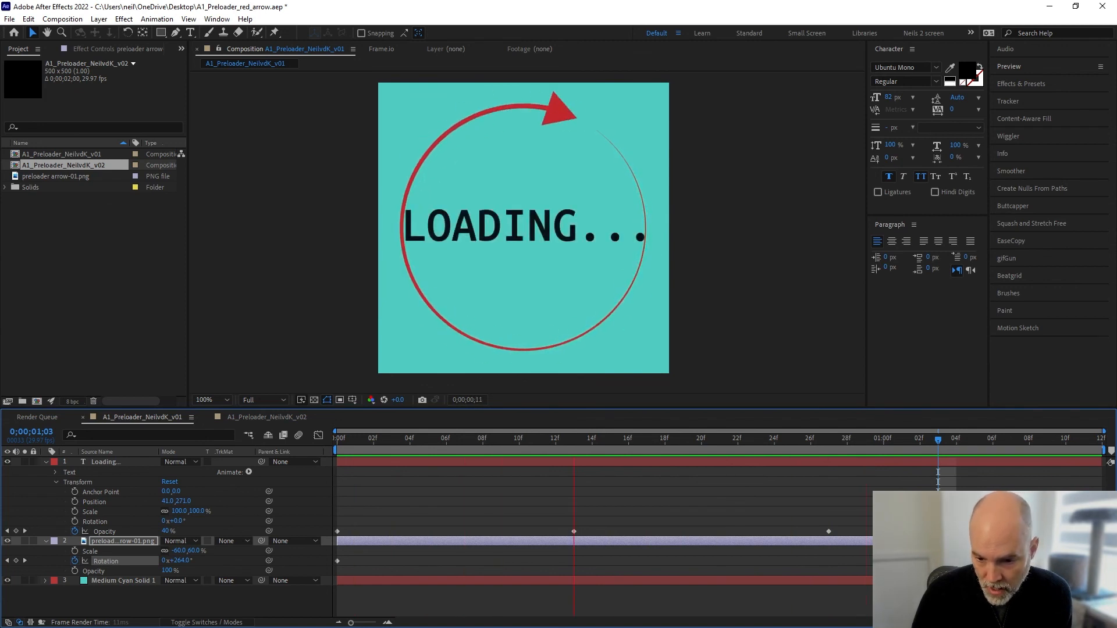
left_click(847, 442)
left_click_drag(846, 445, 829, 445)
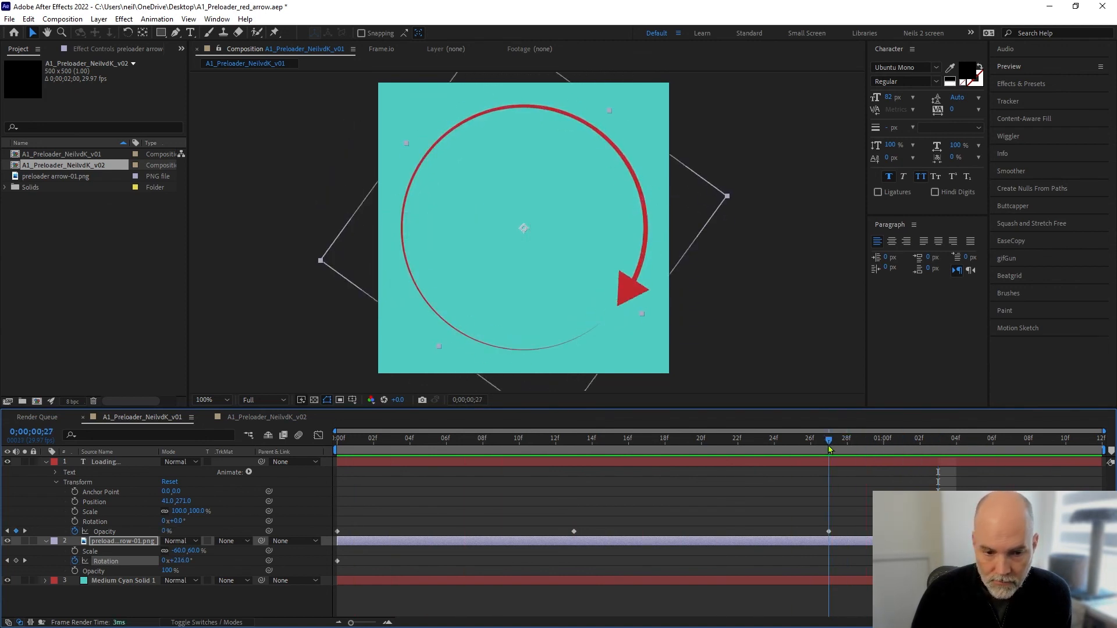
left_click(828, 531)
key("Delete")
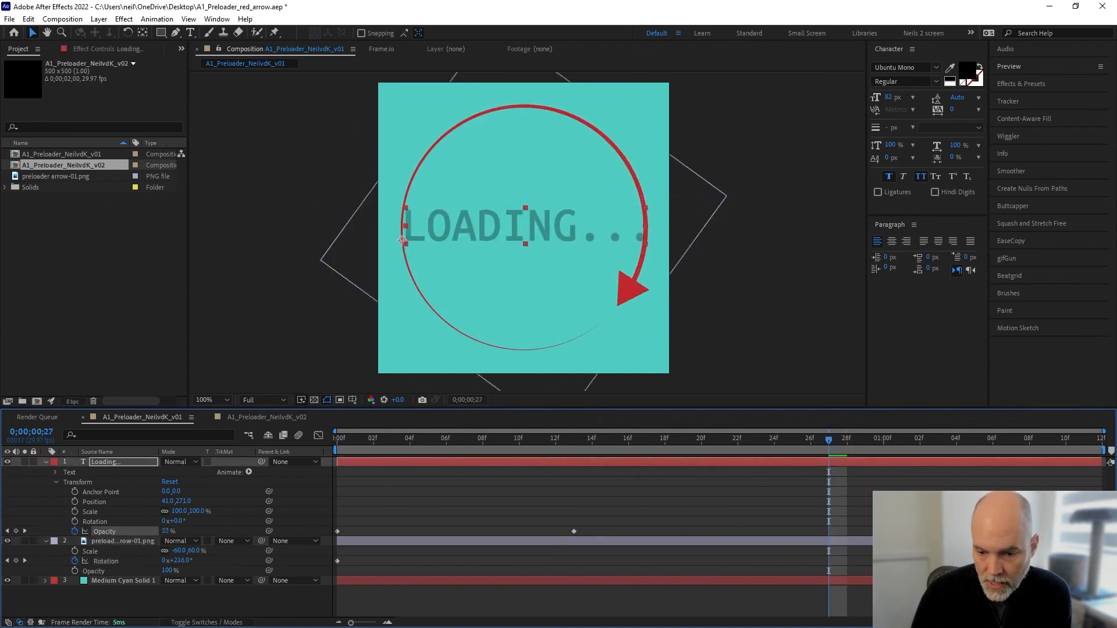
- Move the text's last Opacity keyframe to the composition's end and its 100% keyframe to 0;00;00;22, and preview the fade
left_click_drag(1083, 531, 1102, 531)
left_click_drag(575, 532, 738, 531)
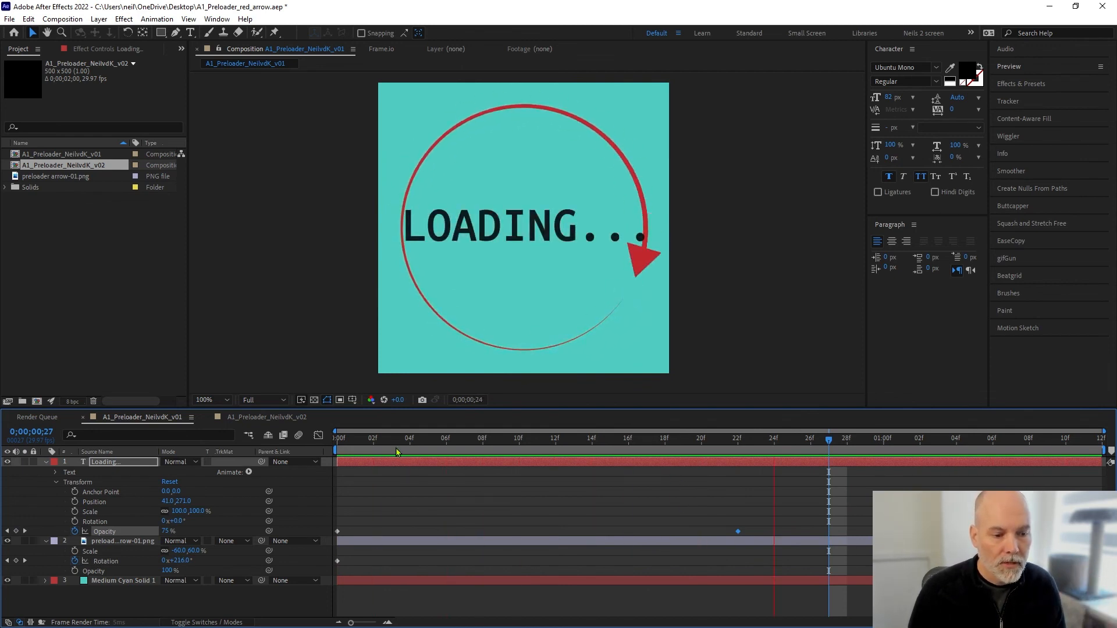
key("space")
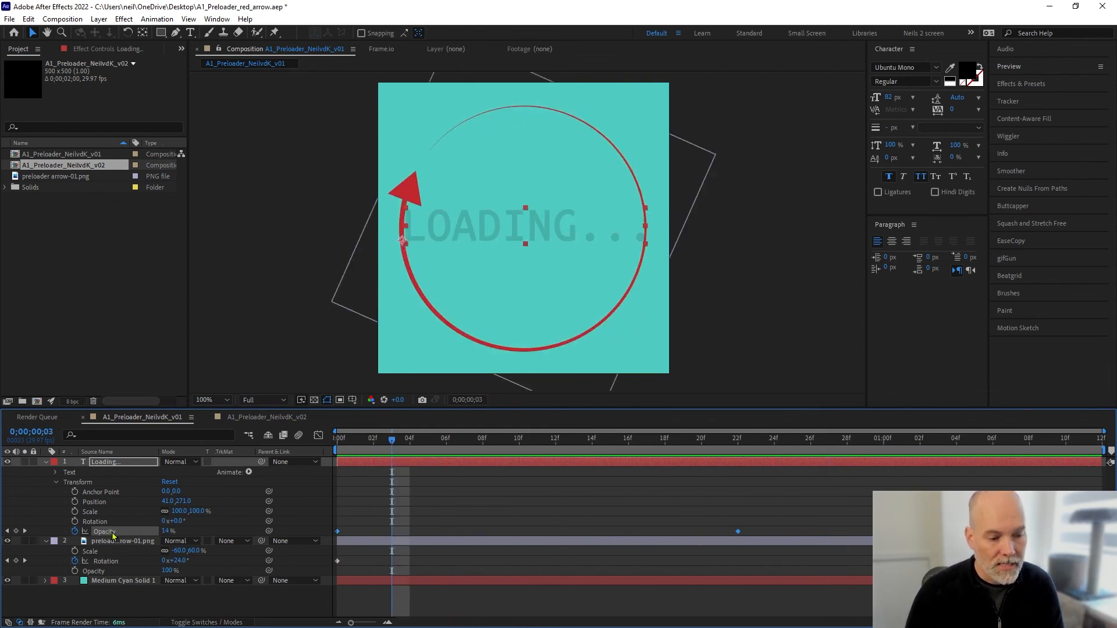
- Apply Easy Ease to the text's Opacity keyframes, and preview the smoother fade
key("F9")
key("space")
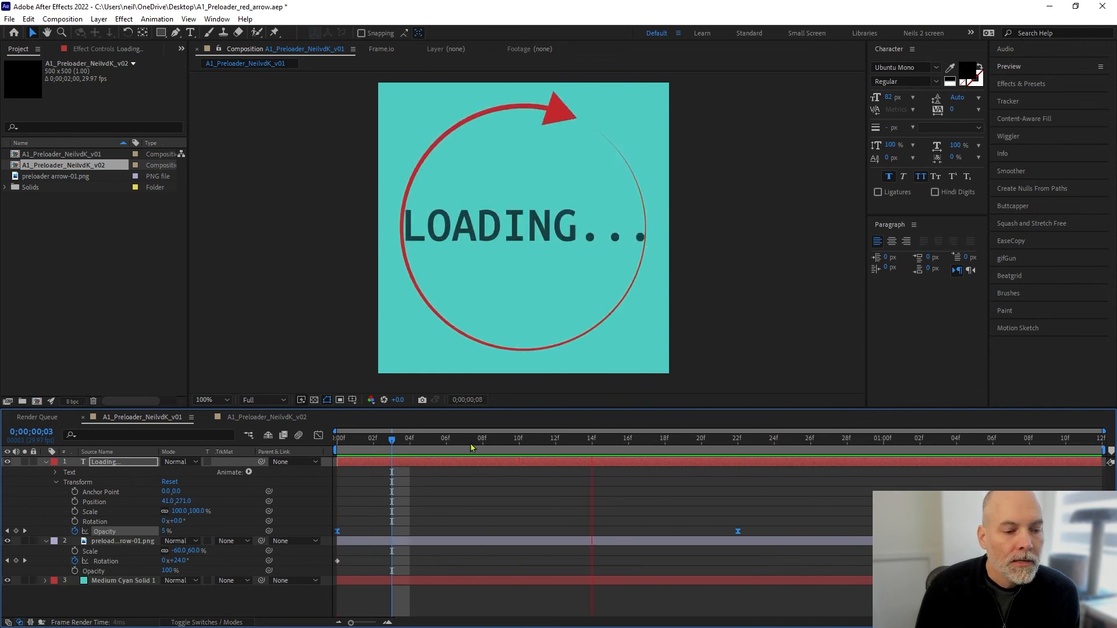
key("space")
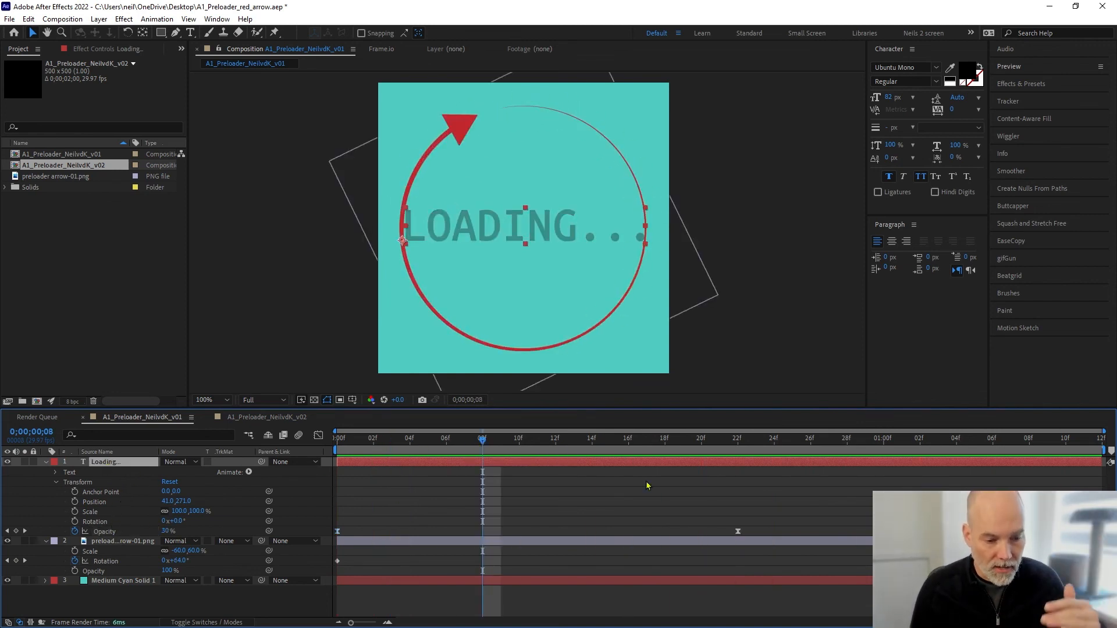
- Remove the Loading... text's Opacity animation at 0;00;00;22, keeping the text at 100% opacity
left_click(737, 449)
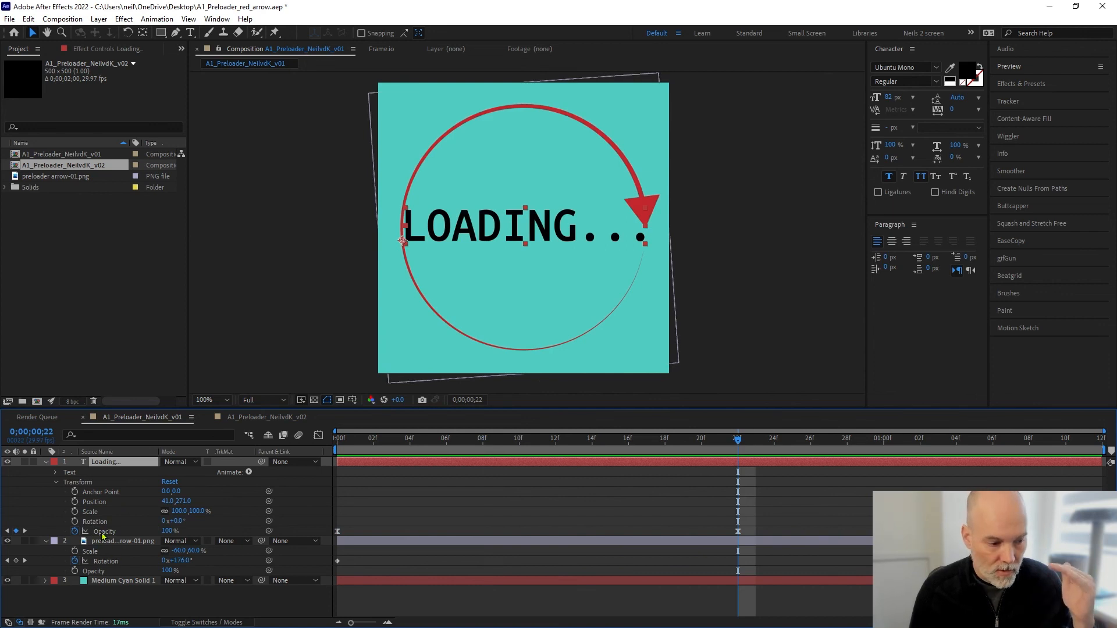
left_click(74, 531)
- Animate the Loading... text's Position from -435, 267 at the first frame to 516, 267 at 0;00;01;11
left_click(93, 504)
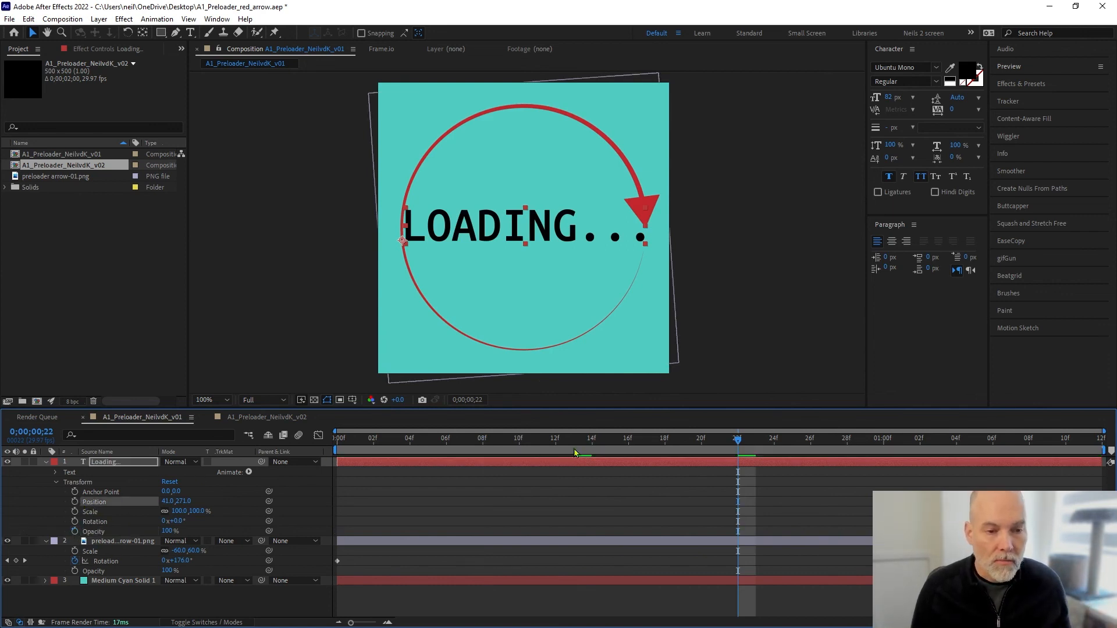
key("Home")
left_click(74, 501)
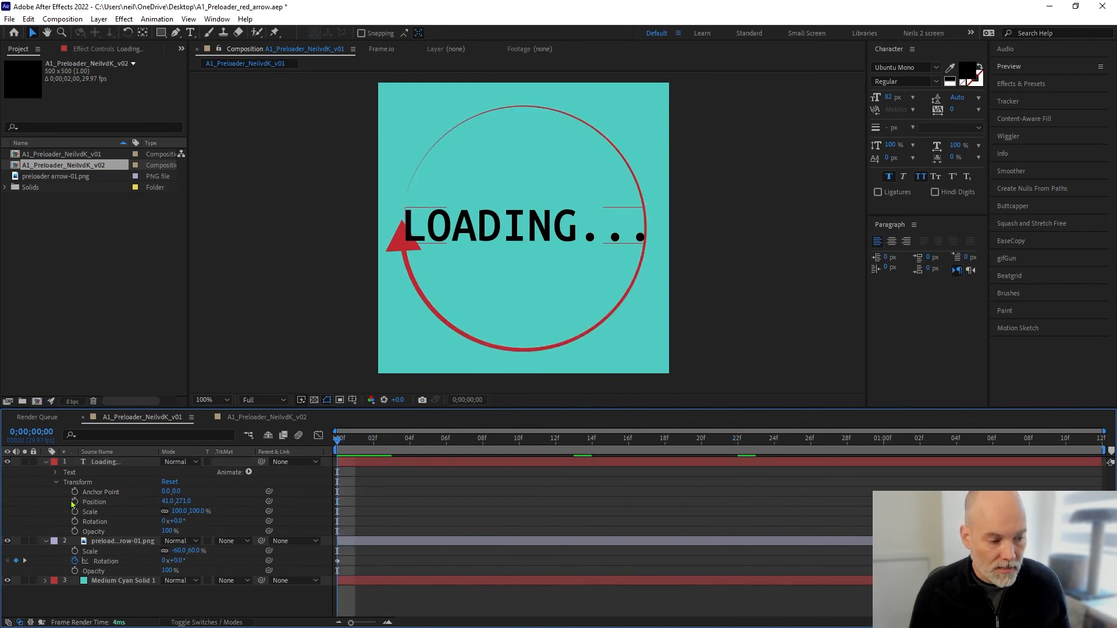
left_click_drag(184, 501, 37, 538)
left_click_drag(340, 441, 1086, 452)
left_click_drag(179, 502, 714, 491)
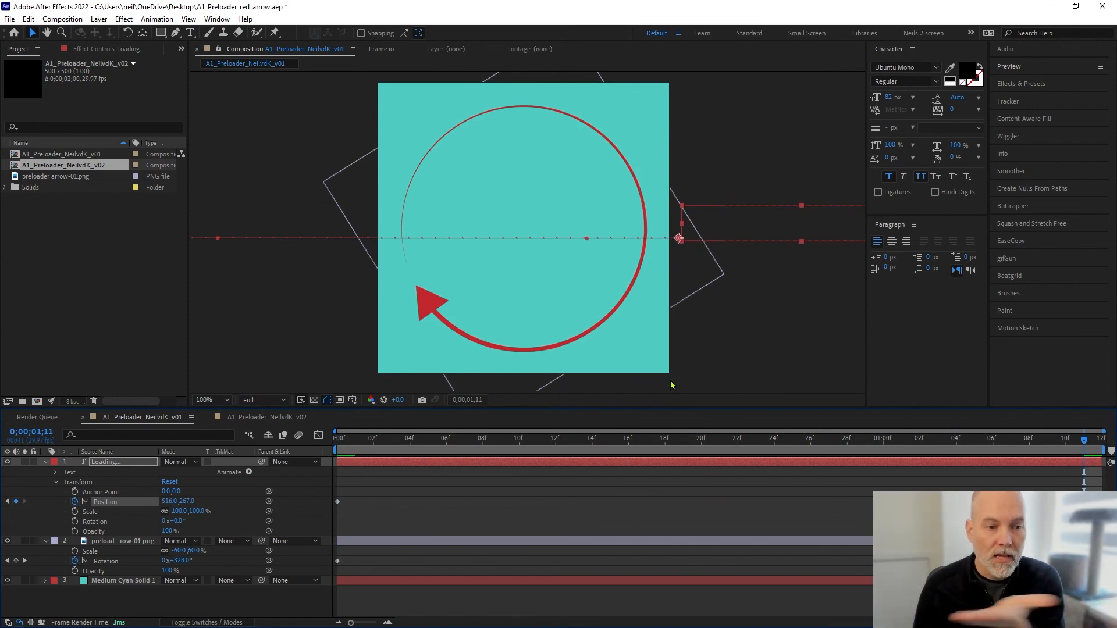
- Preview the text sliding across the composition, and return to the first frame
key("space")
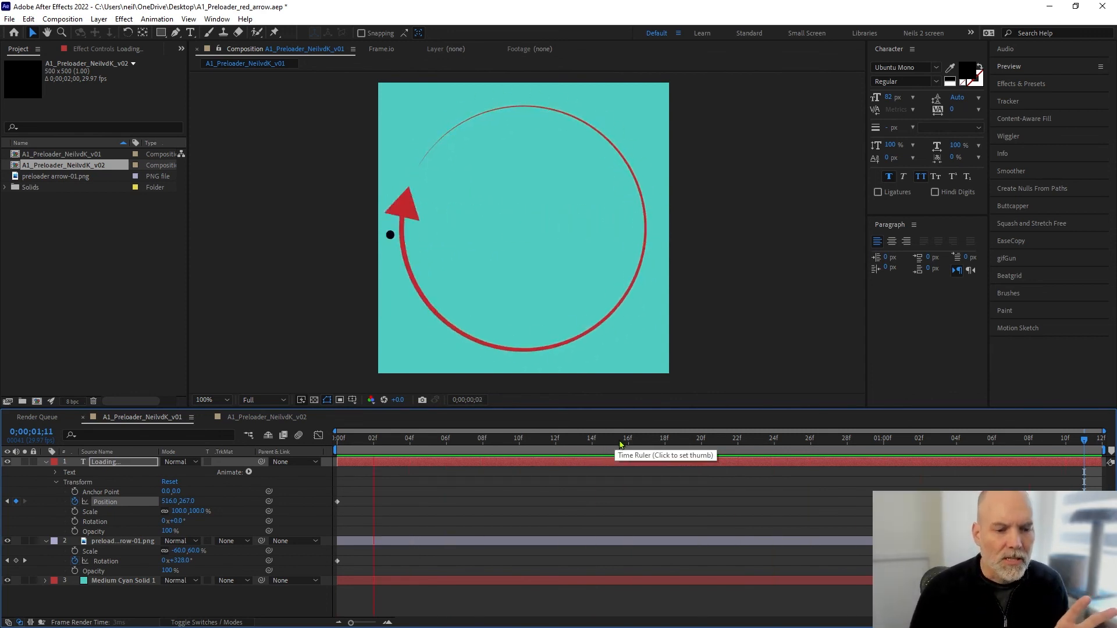
left_click_drag(621, 445, 464, 438)
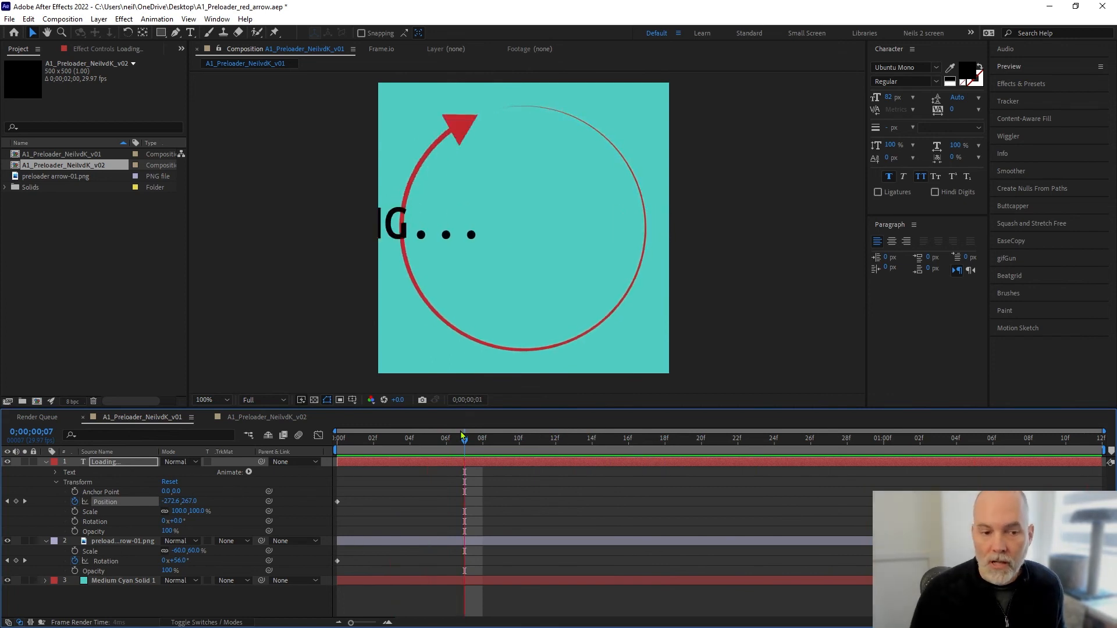
key("space")
left_click_drag(537, 441, 338, 441)
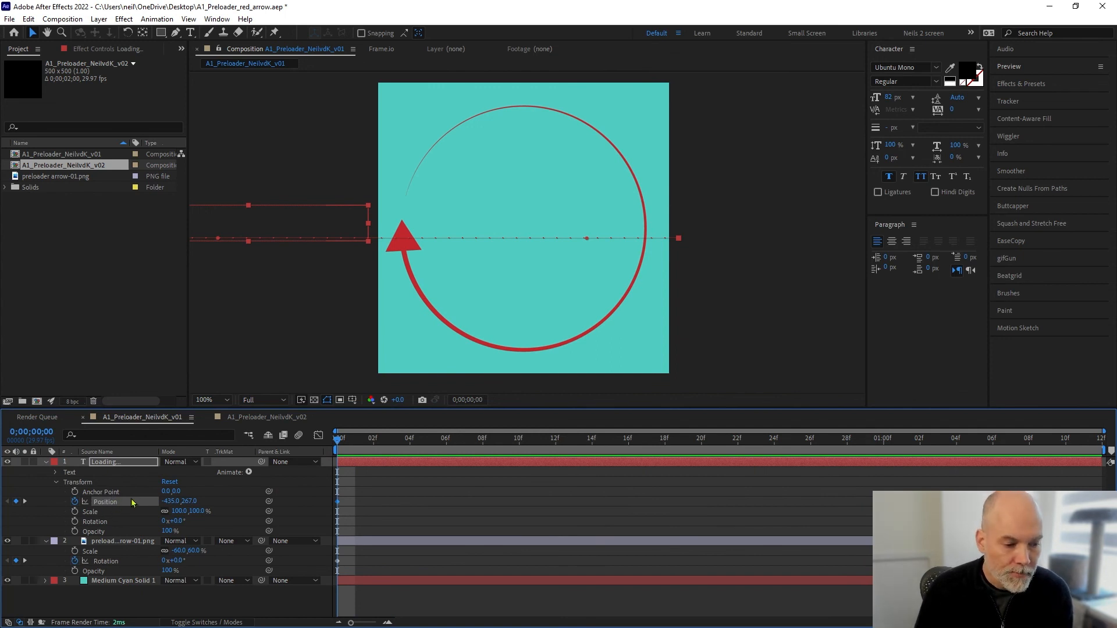
- Time-reverse the text's Position keyframes, and preview the slide in the opposite direction
right_click(338, 502)
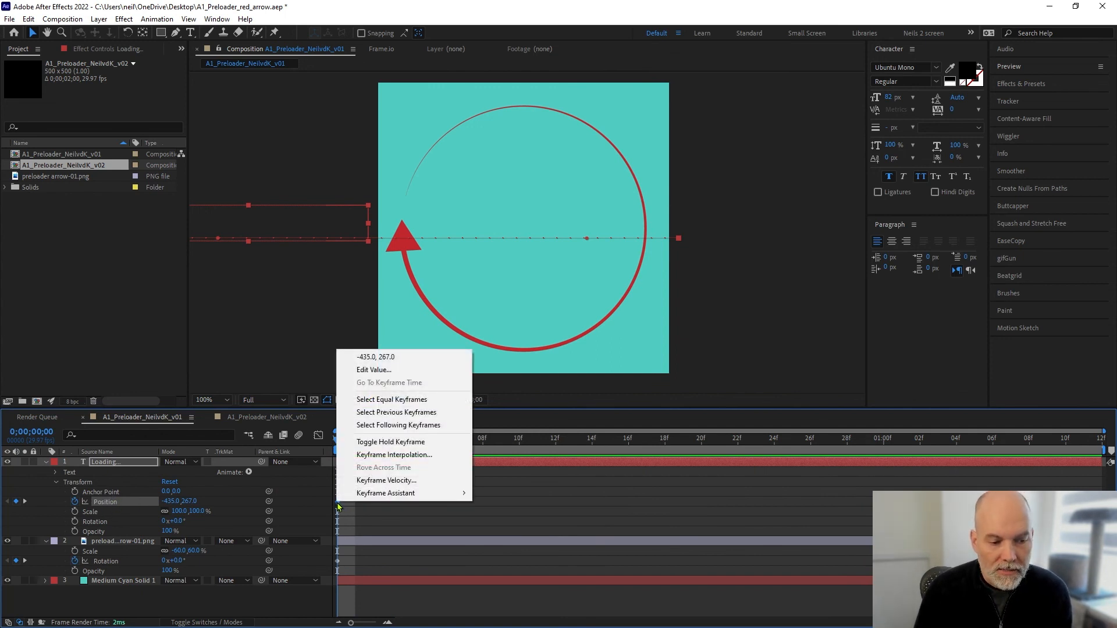
mouse_move(411, 496)
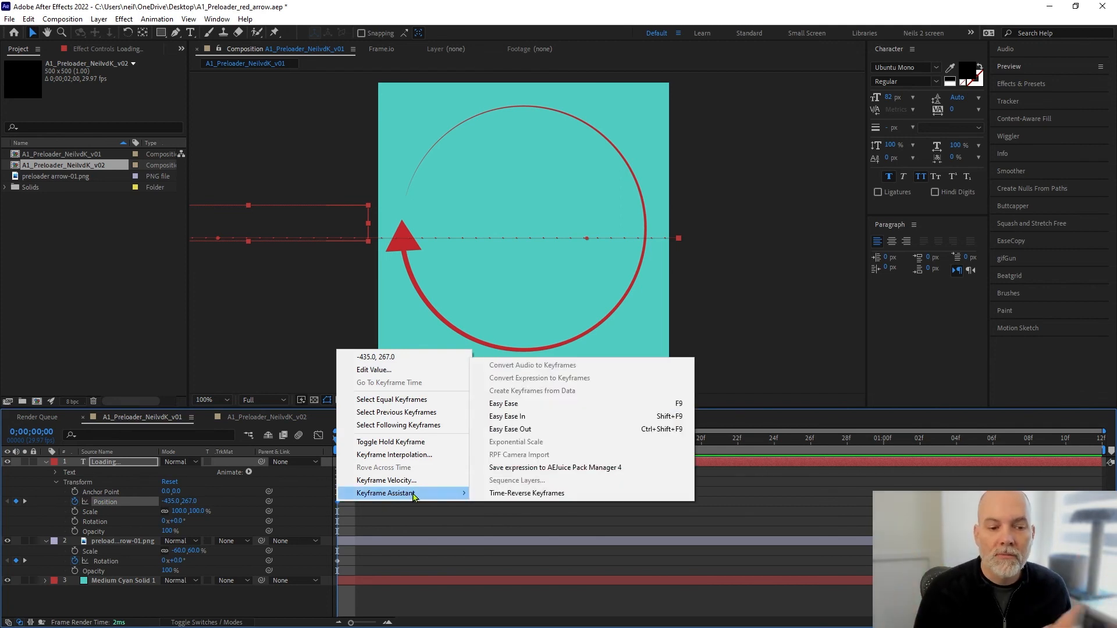
left_click(620, 501)
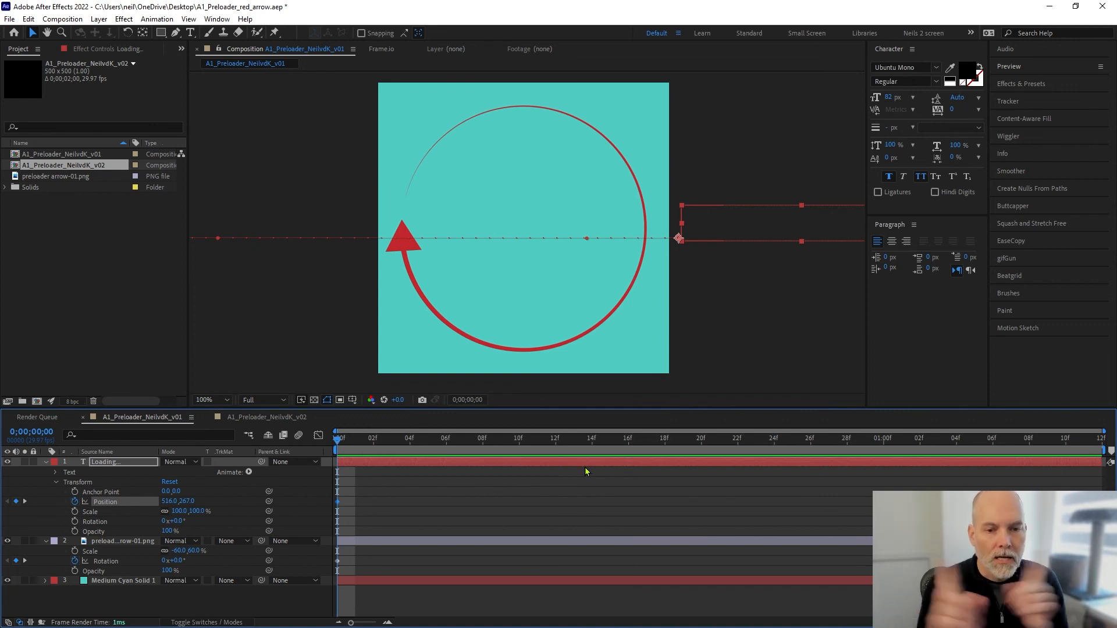
key("space")
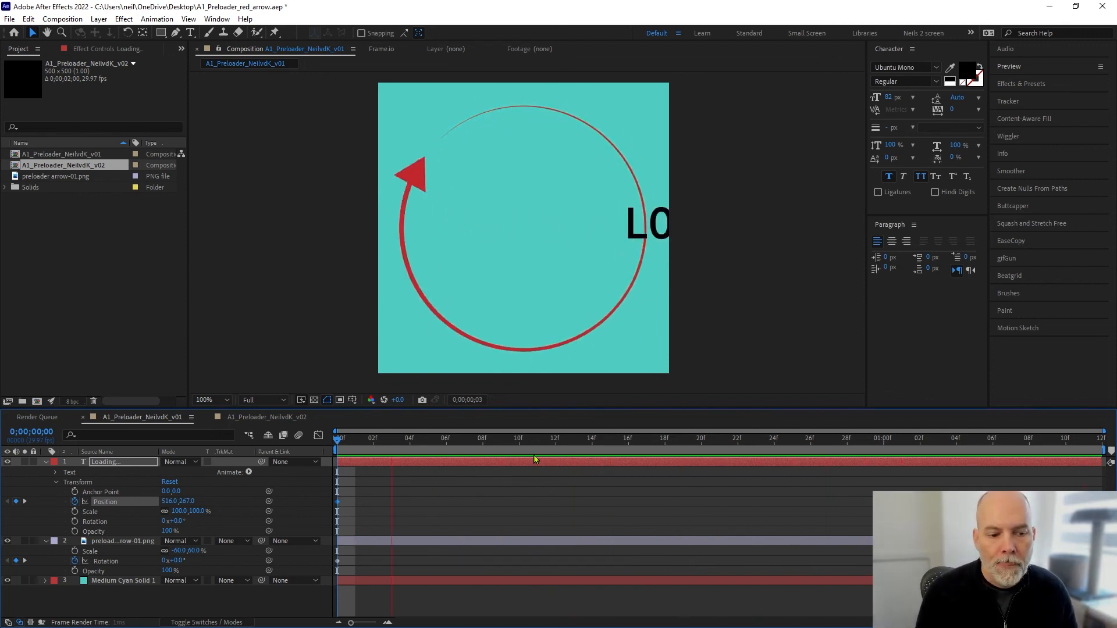
left_click(334, 440)
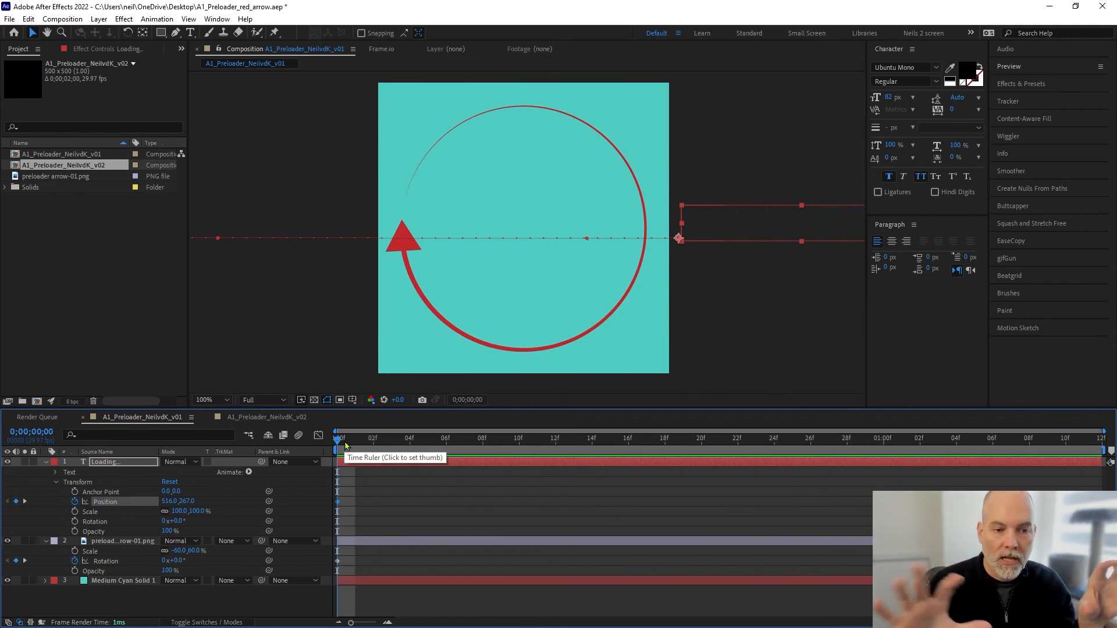
left_click_drag(382, 439, 675, 445)
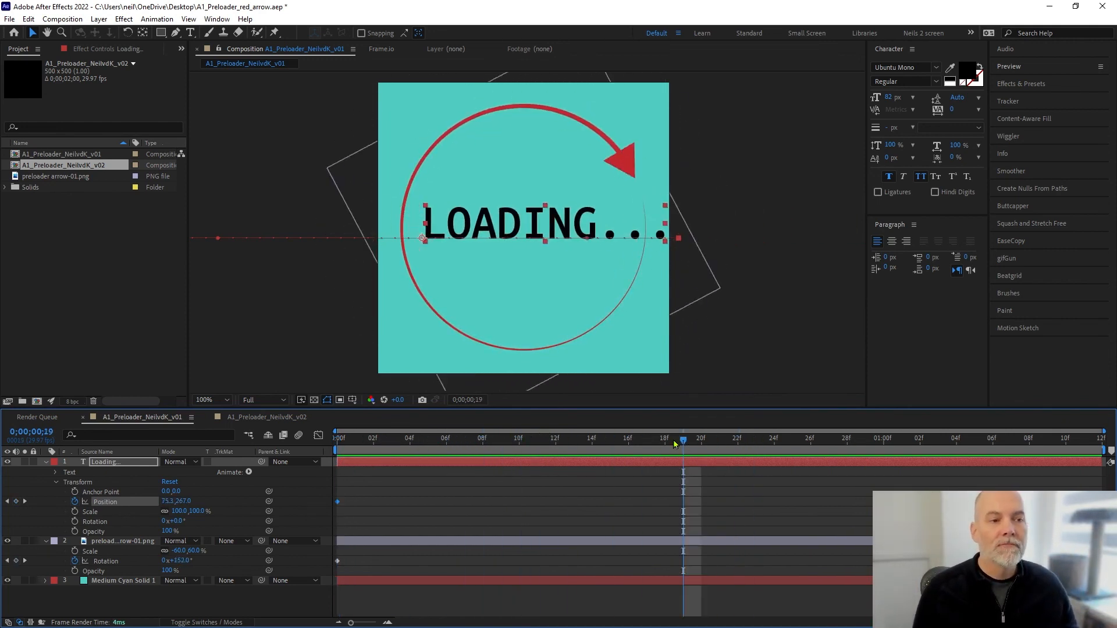